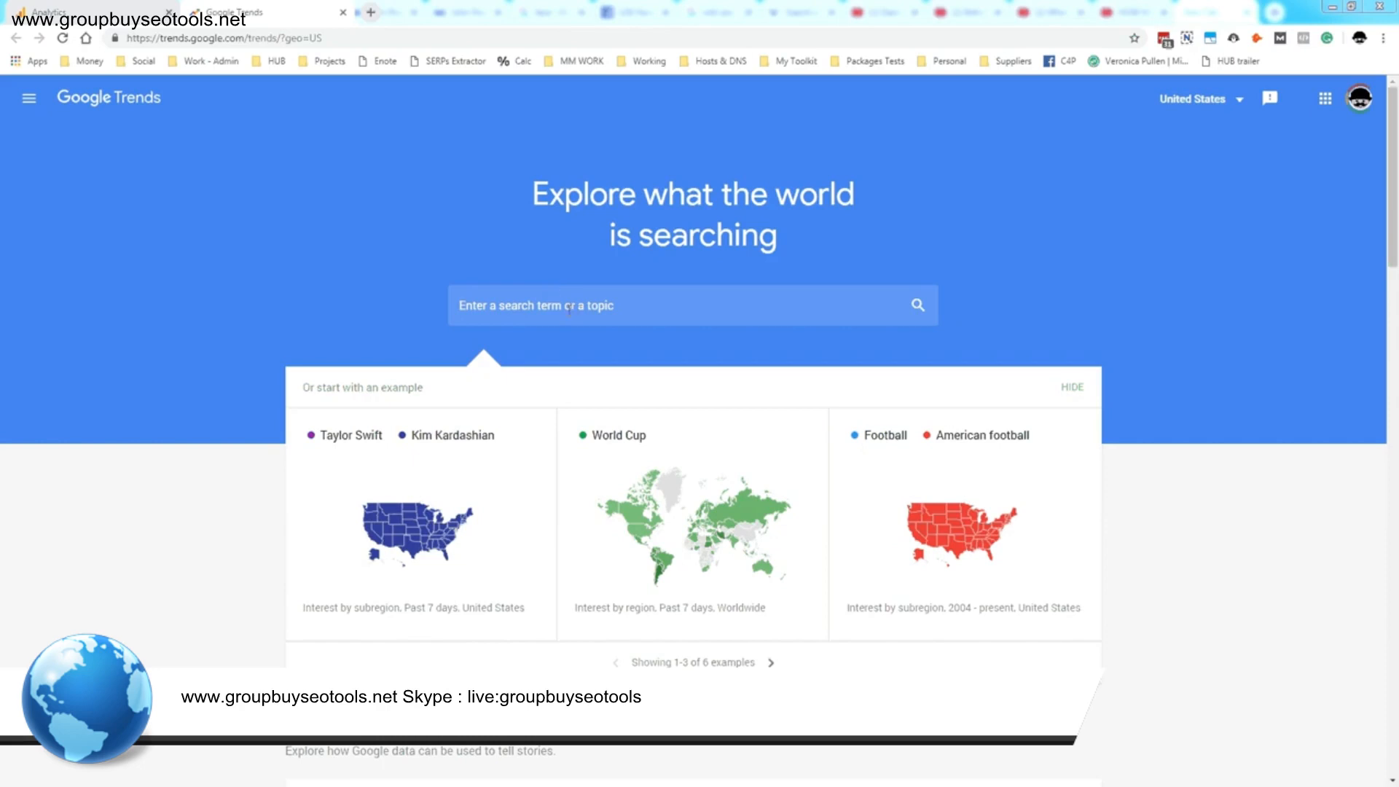
Search for "corporate entertainment" and explore the suggested Corporate entertainment topic
{"action": "left_click", "coordinate": [570, 310]}
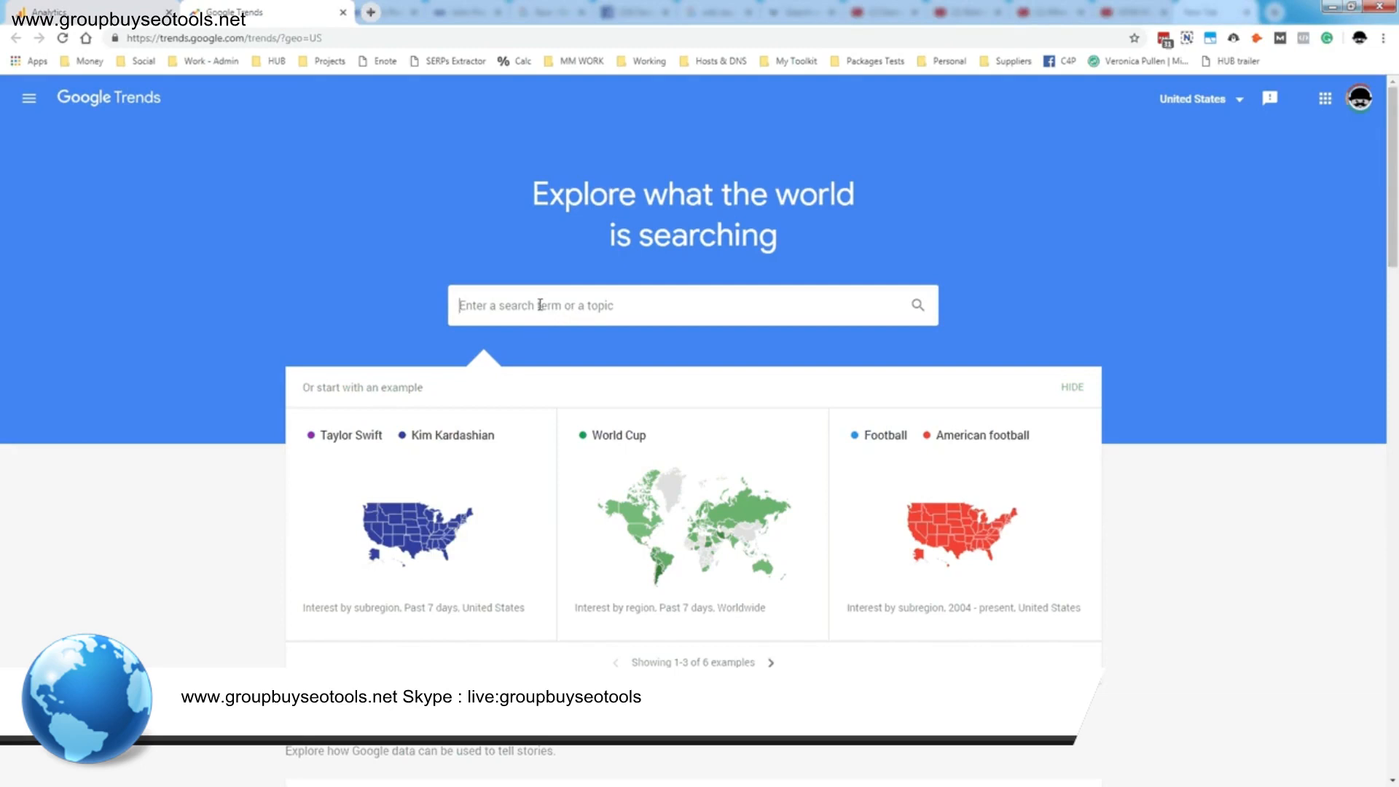
{"action": "left_click", "coordinate": [541, 305]}
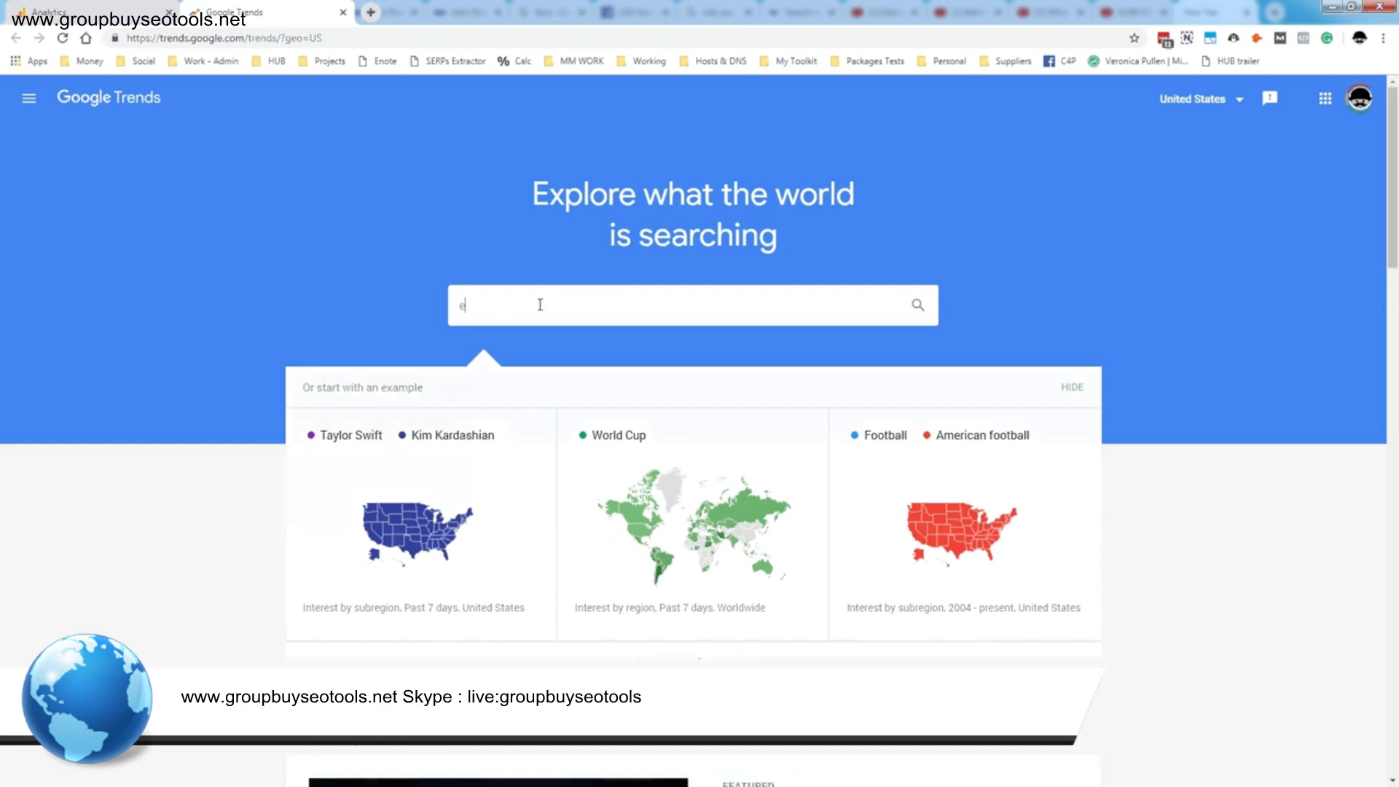
{"action": "type", "text": "corporaste"}
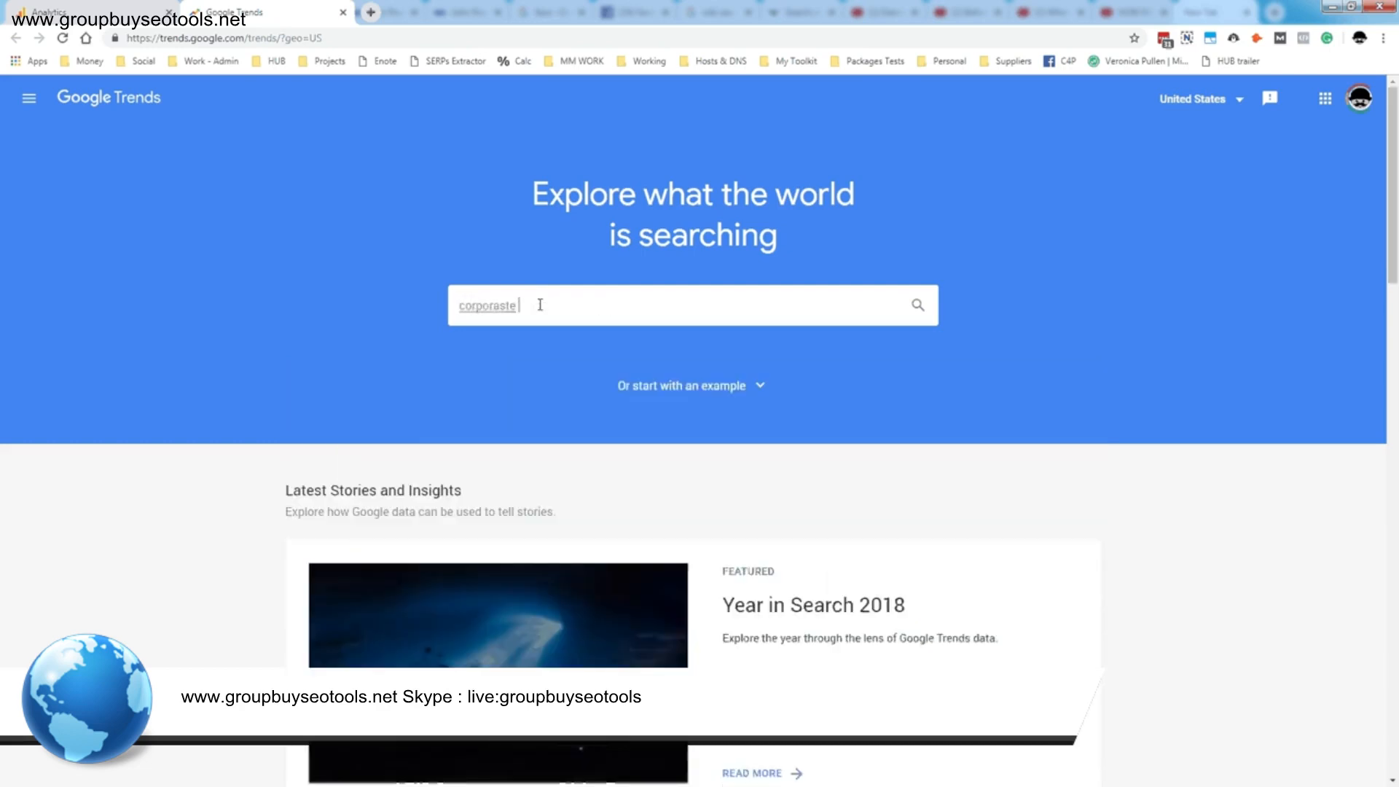
{"action": "key", "text": "Delete"}
{"action": "key", "text": "End"}
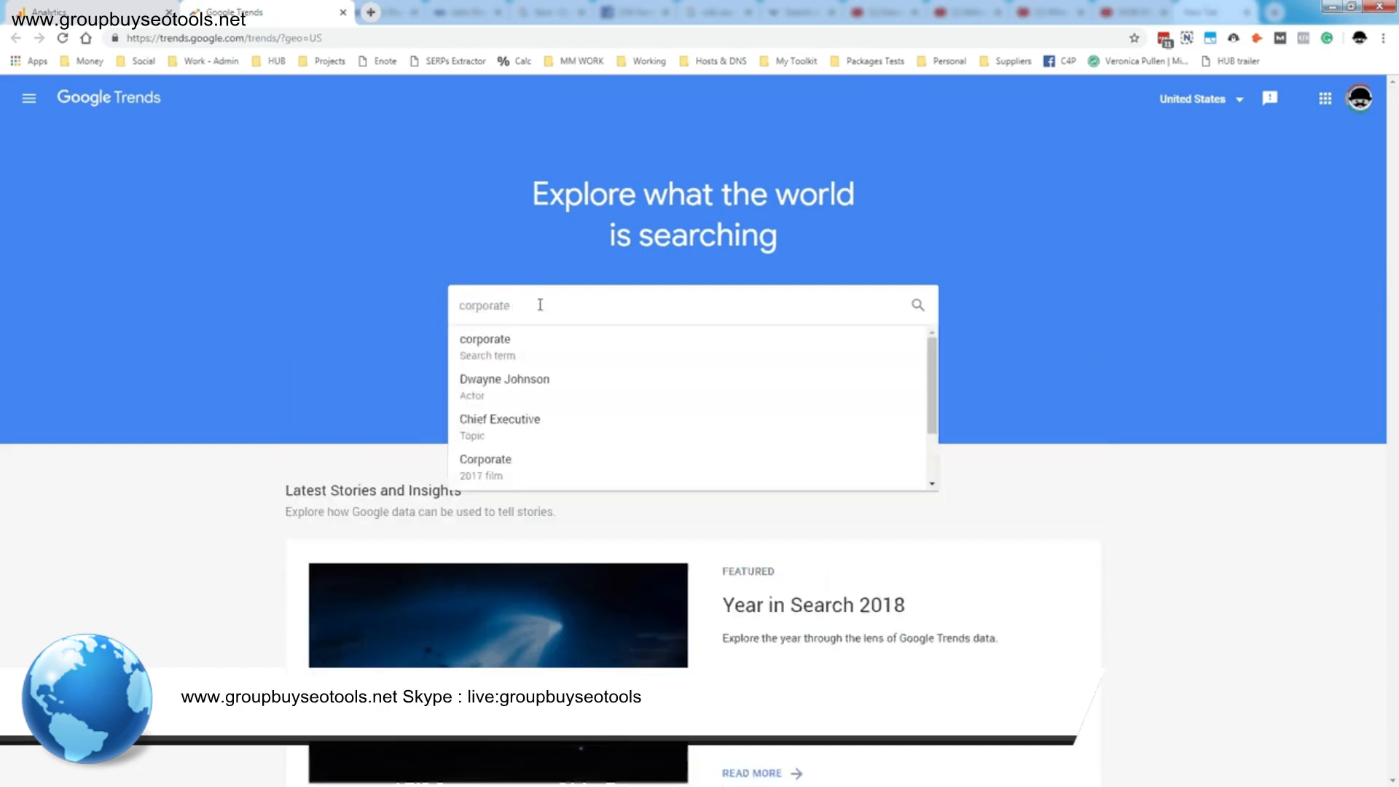
{"action": "type", "text": "entert"}
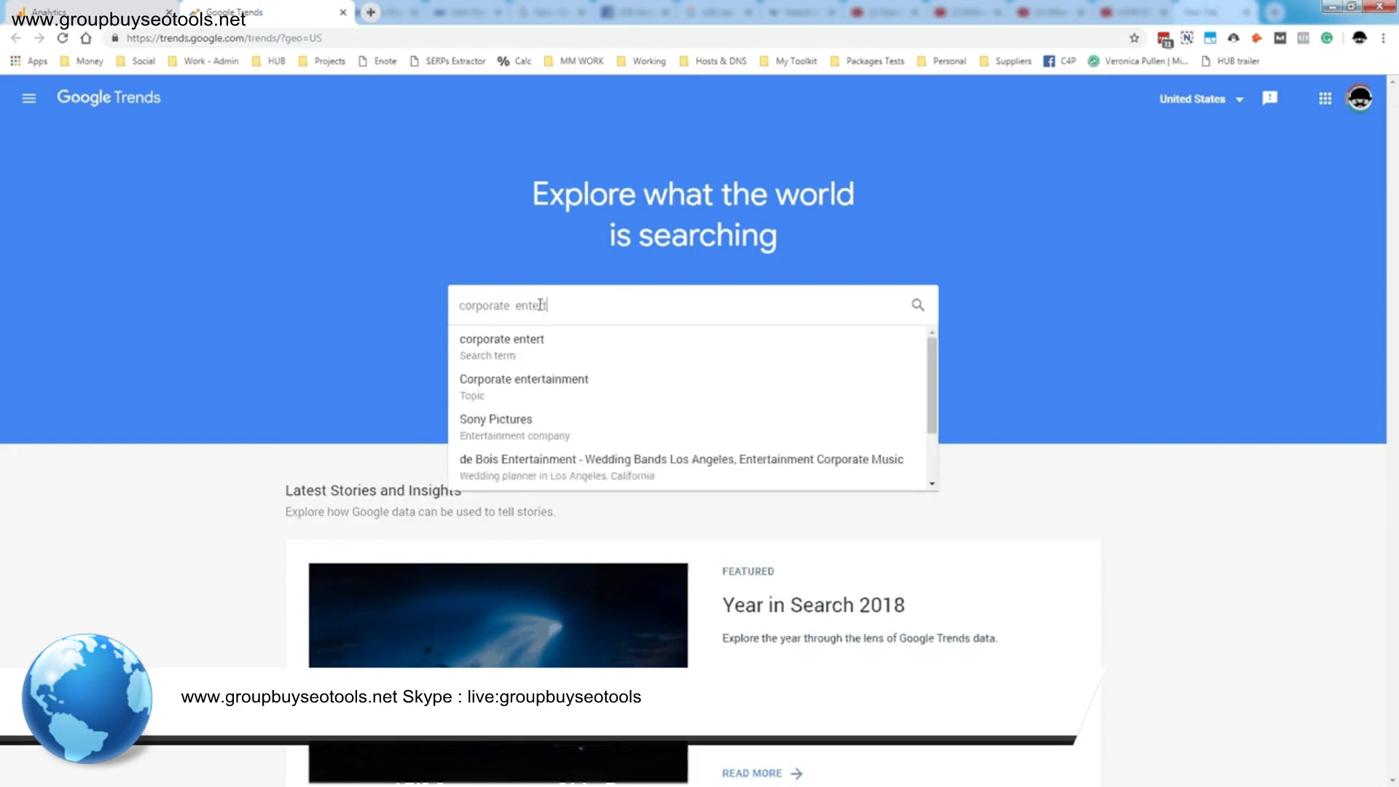
{"action": "key", "text": "Down"}
{"action": "key", "text": "Down"}
{"action": "key", "text": "Return"}
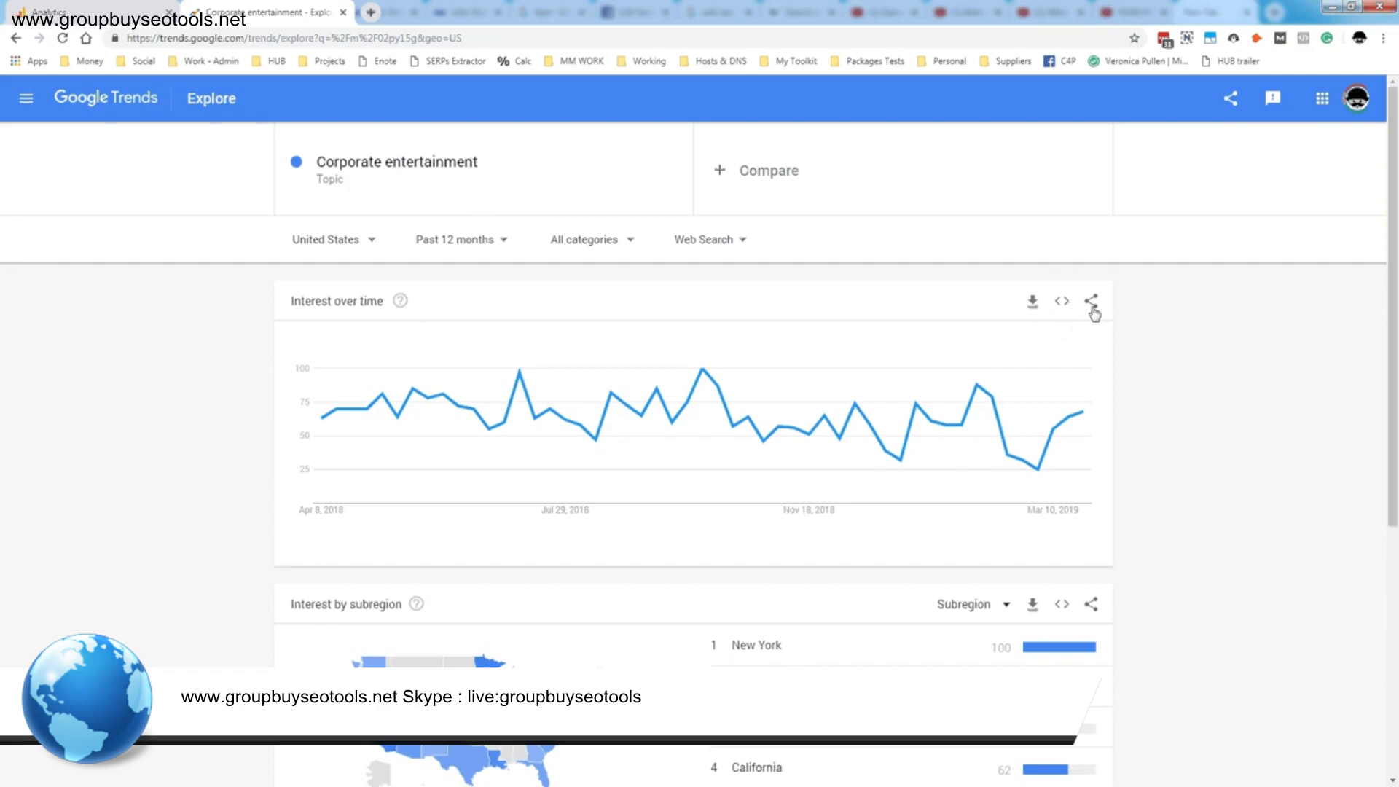
Set the time range to 2004 - present and the region to United Kingdom for the Corporate entertainment topic
{"action": "left_click", "coordinate": [475, 250]}
{"action": "left_click", "coordinate": [455, 524]}
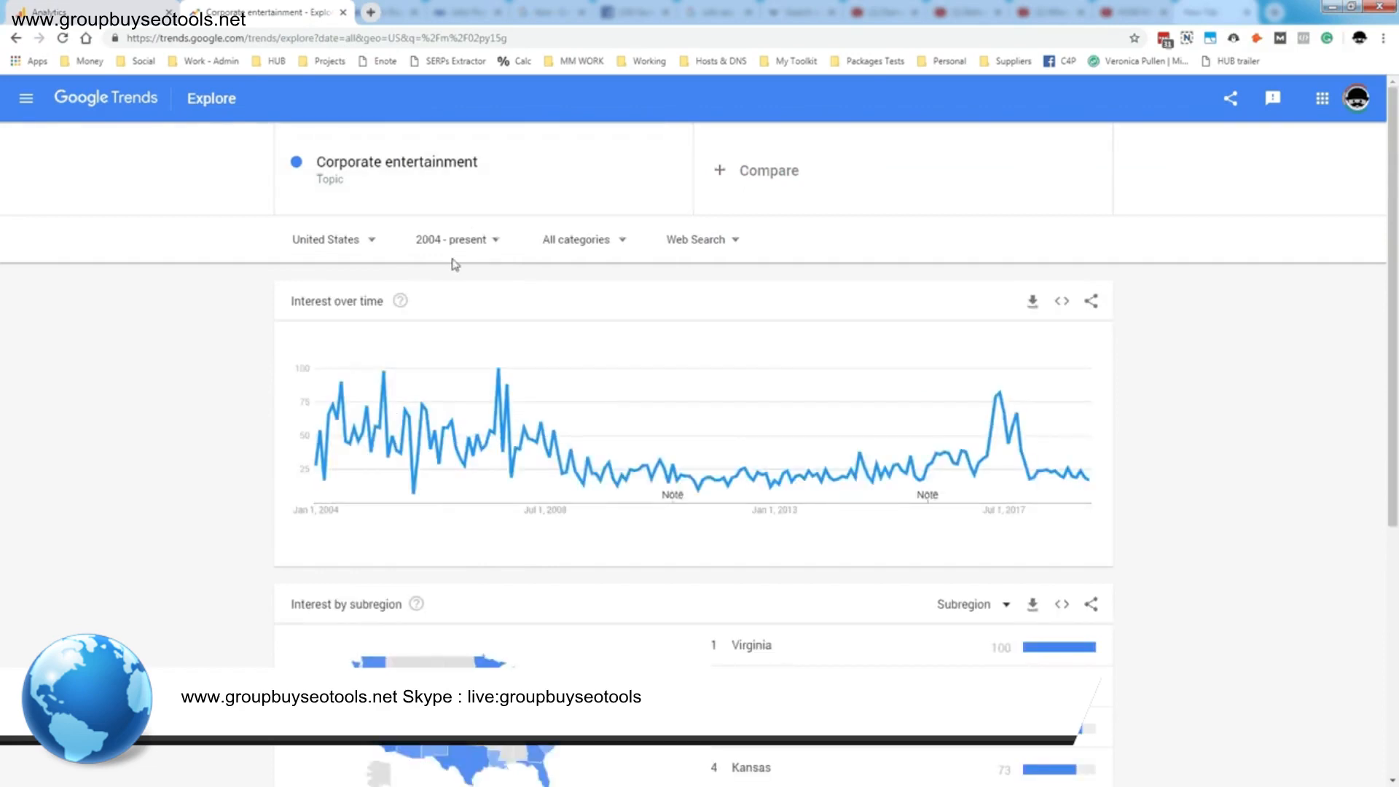
{"action": "left_click", "coordinate": [370, 240]}
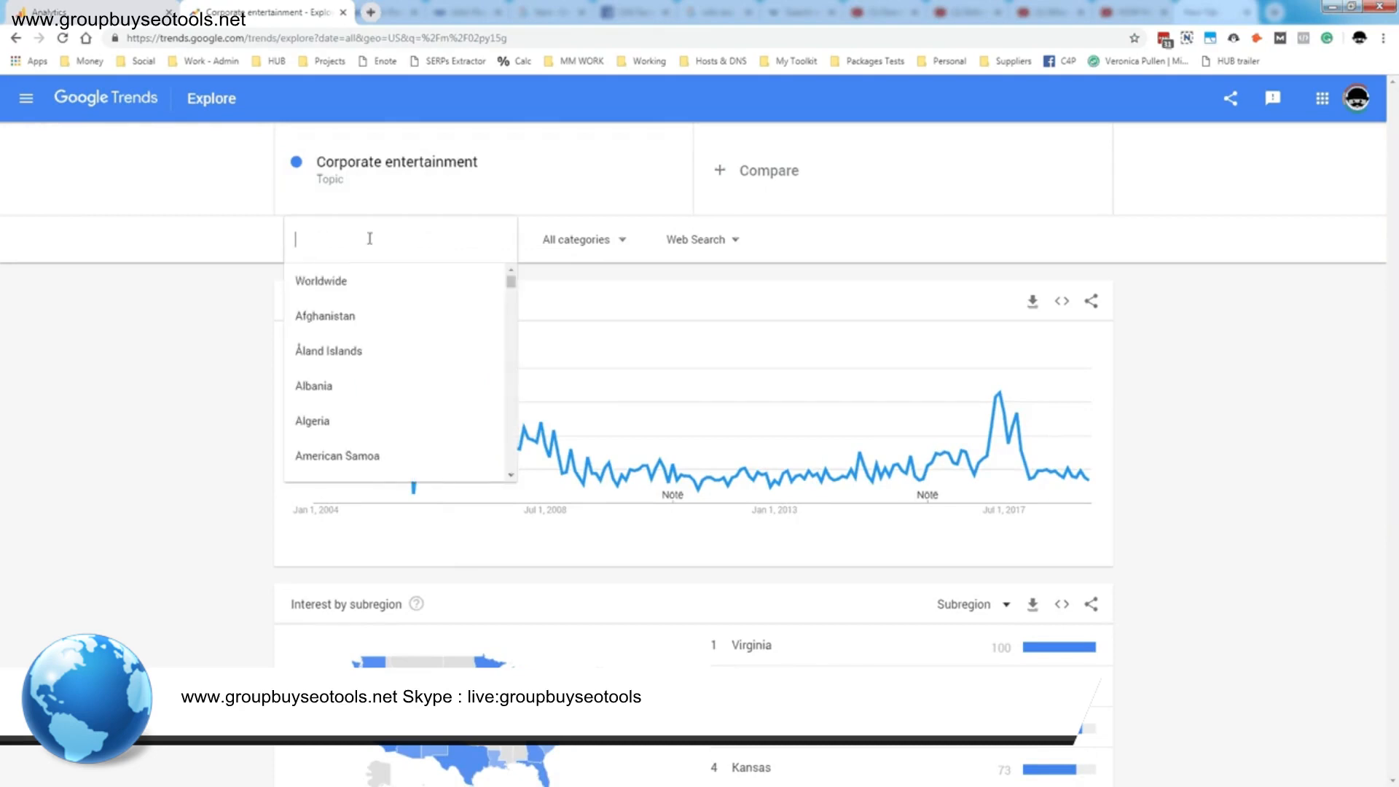
{"action": "type", "text": "unit"}
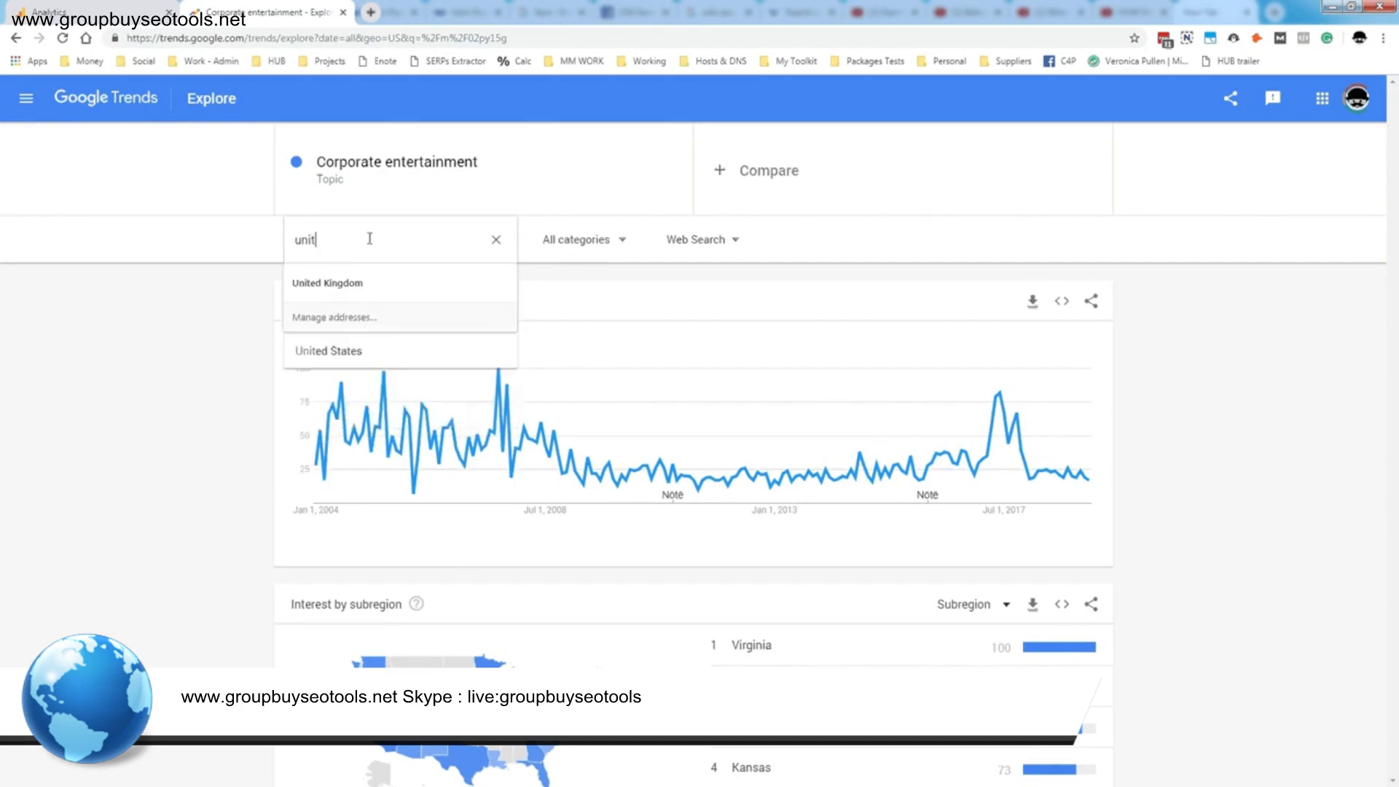
{"action": "left_click", "coordinate": [377, 275]}
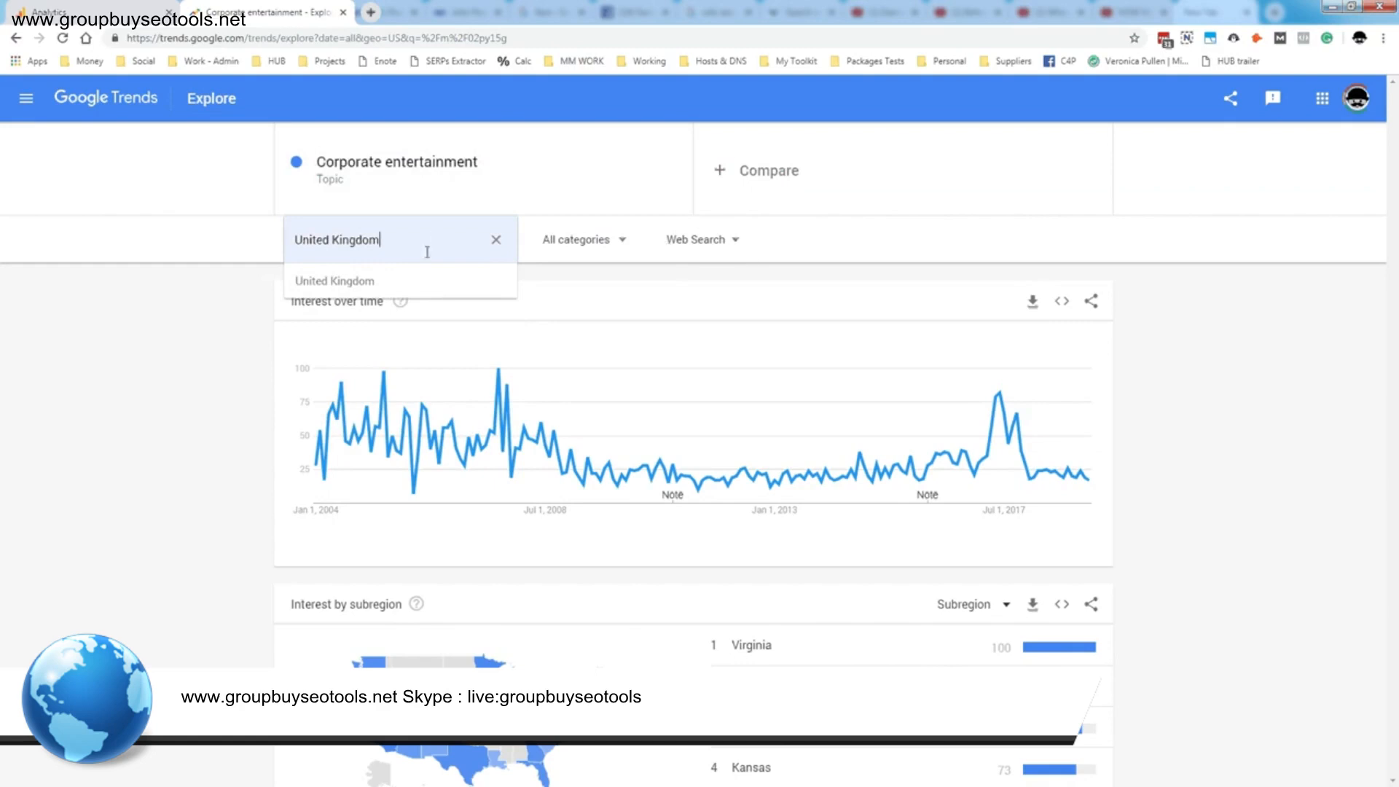
{"action": "left_click", "coordinate": [459, 281]}
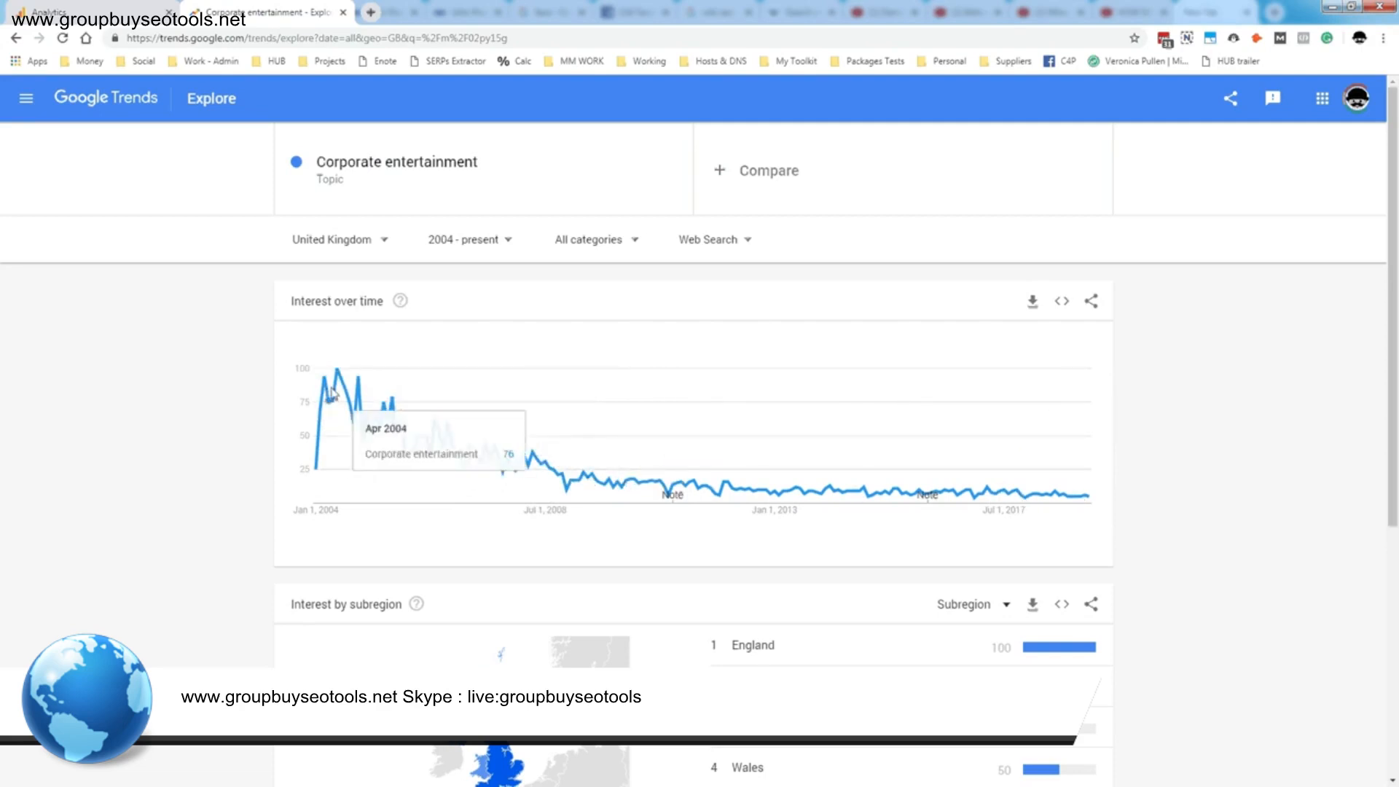
Filter the trend by the Arts & Entertainment category and review its subregion interest and related queries
{"action": "left_click", "coordinate": [630, 251]}
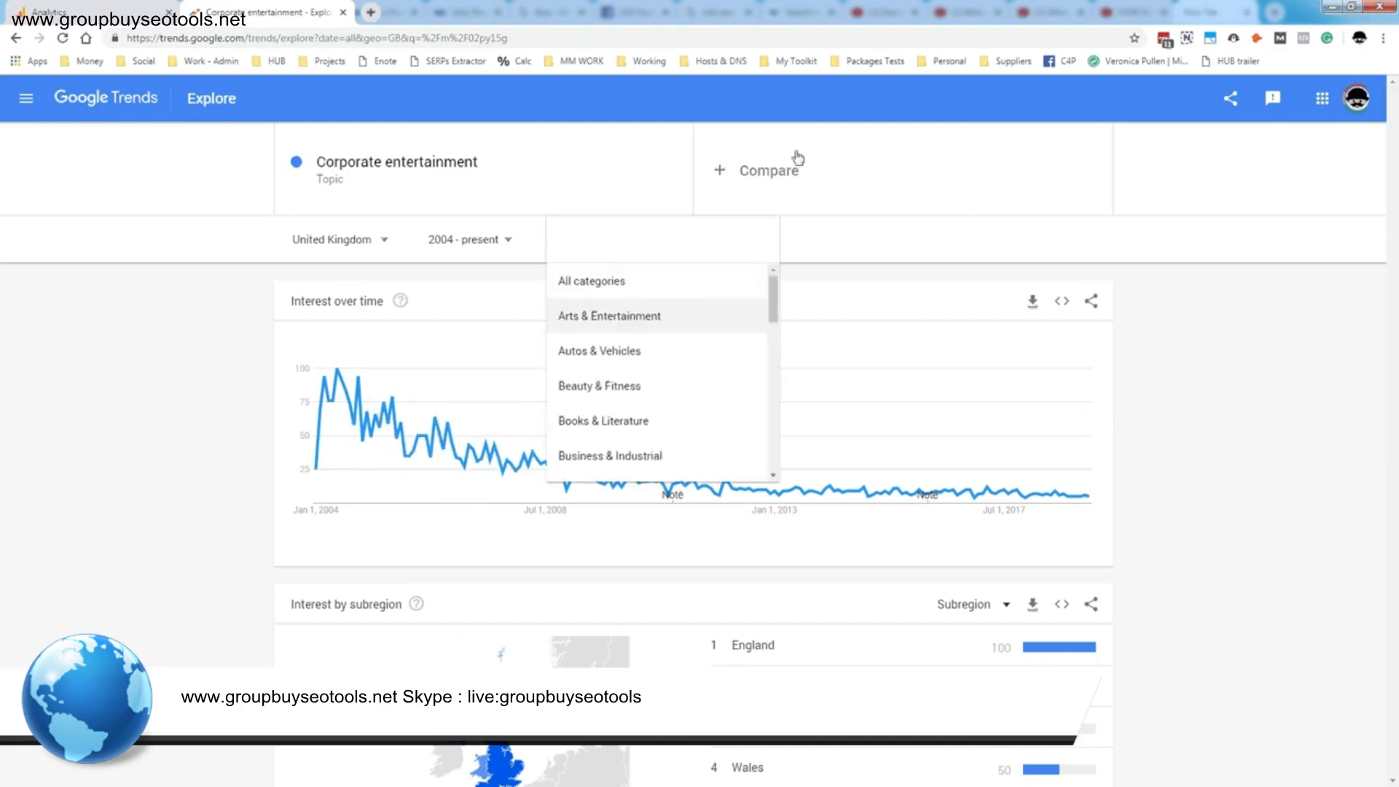
{"action": "left_click", "coordinate": [672, 271]}
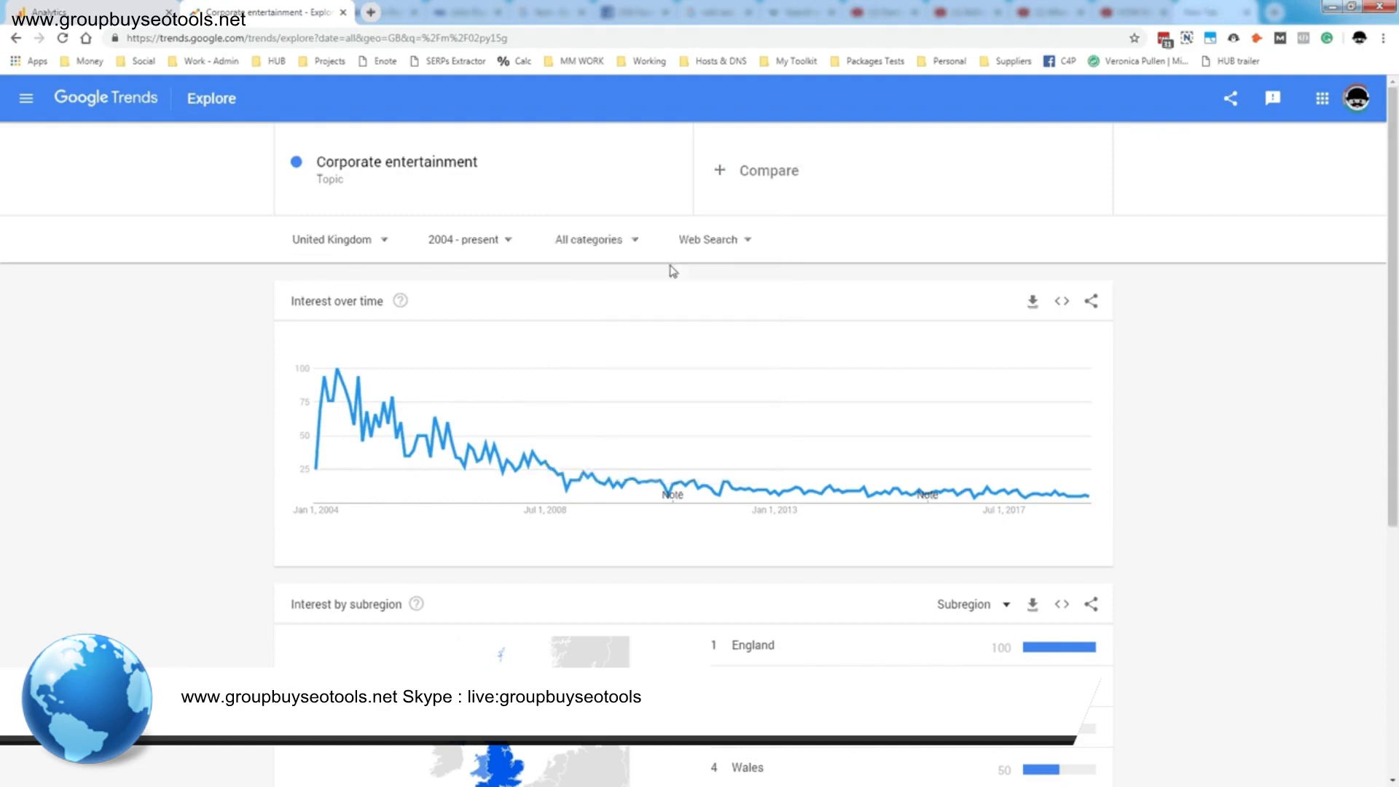
{"action": "left_click", "coordinate": [639, 251]}
{"action": "left_click", "coordinate": [600, 313]}
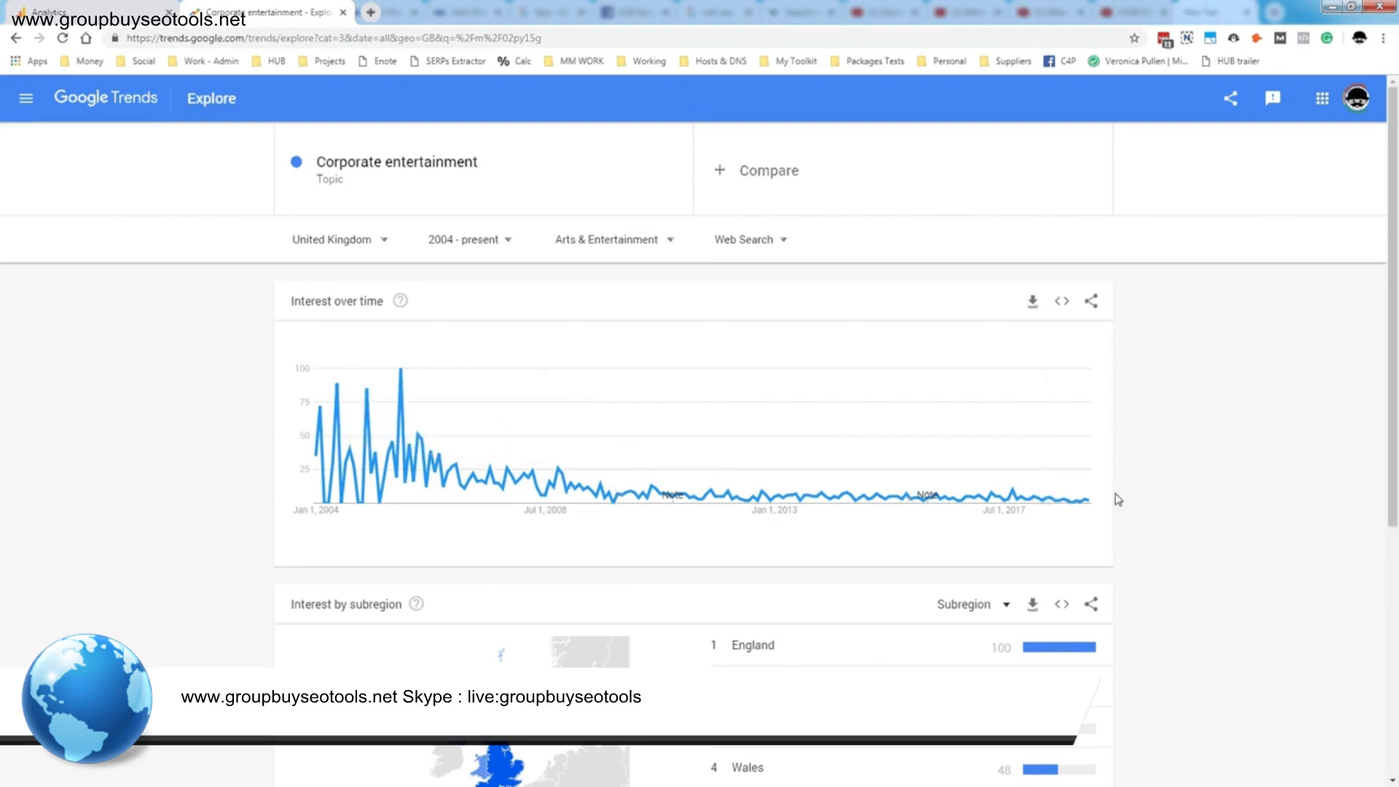
{"action": "scroll", "coordinate": [608, 543], "scroll_direction": "down", "scroll_amount": 3}
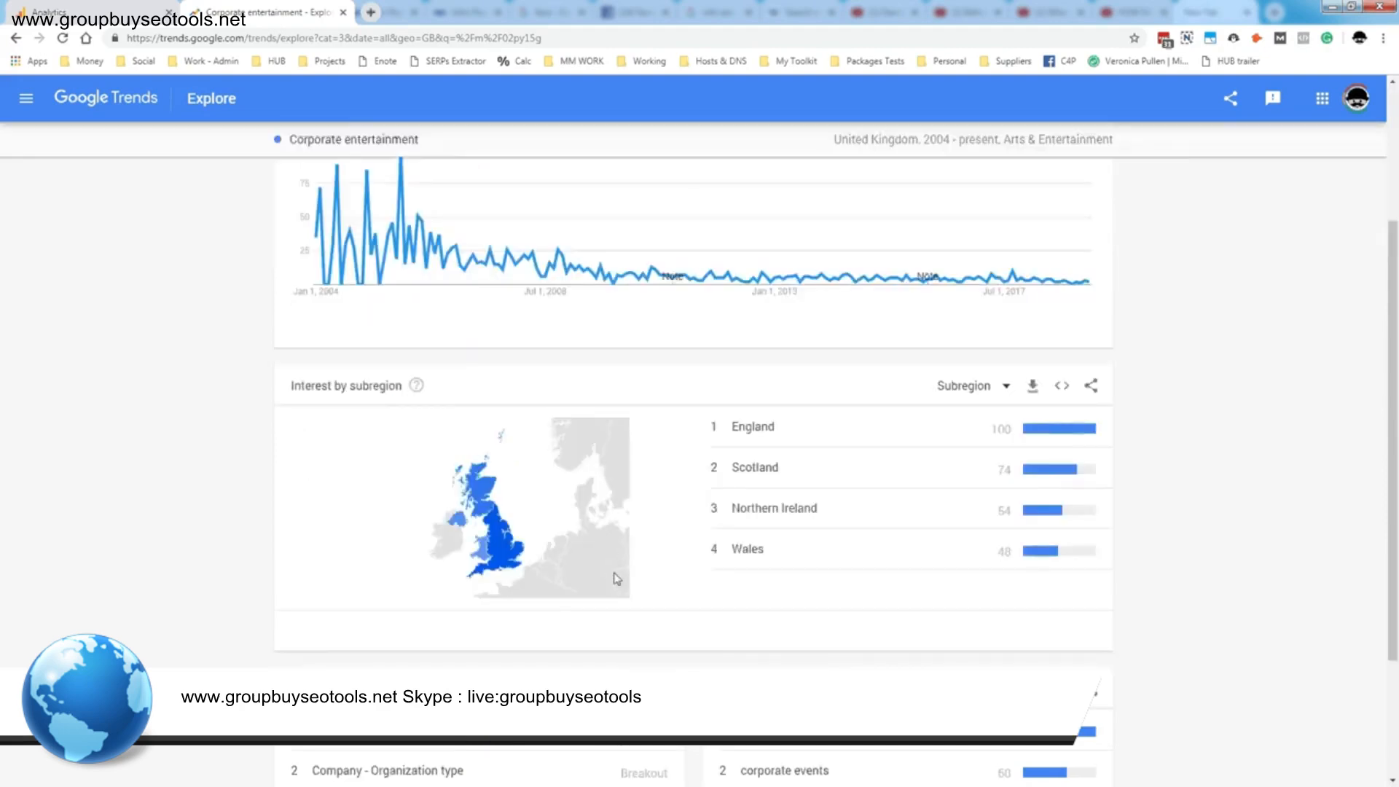
{"action": "scroll", "coordinate": [951, 581], "scroll_direction": "down", "scroll_amount": 3}
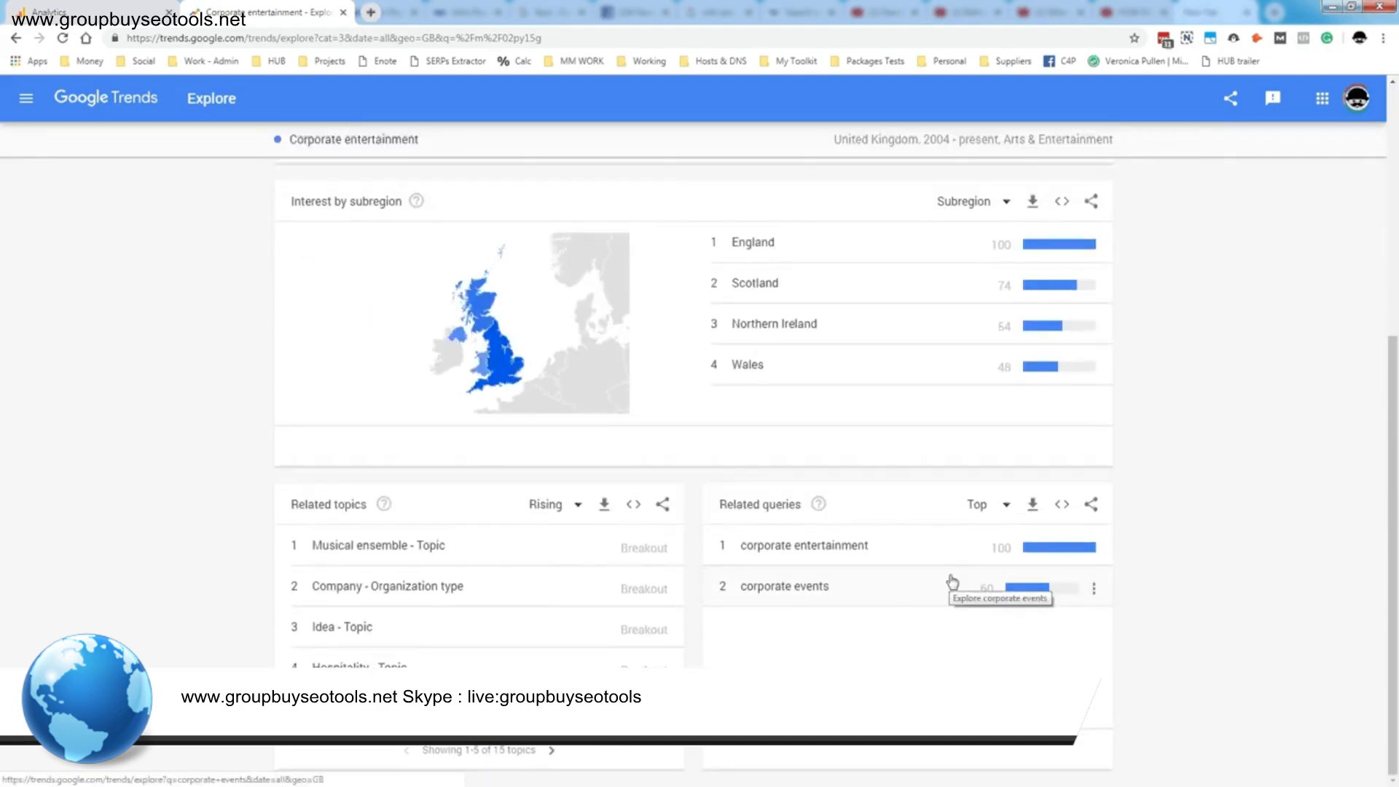
{"action": "scroll", "coordinate": [953, 581], "scroll_direction": "up", "scroll_amount": 6}
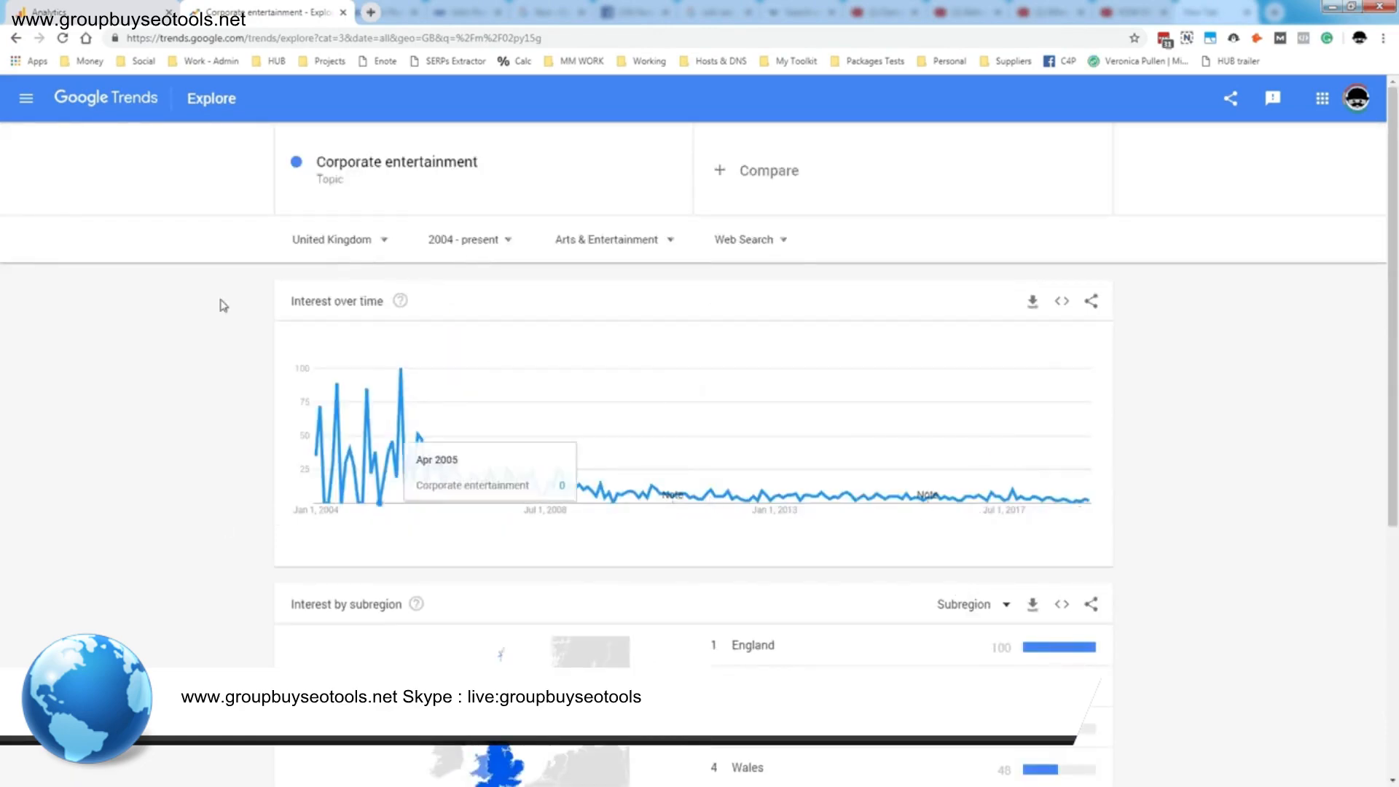
Switch the search type to YouTube Search and check the available time ranges
{"action": "left_click", "coordinate": [759, 242]}
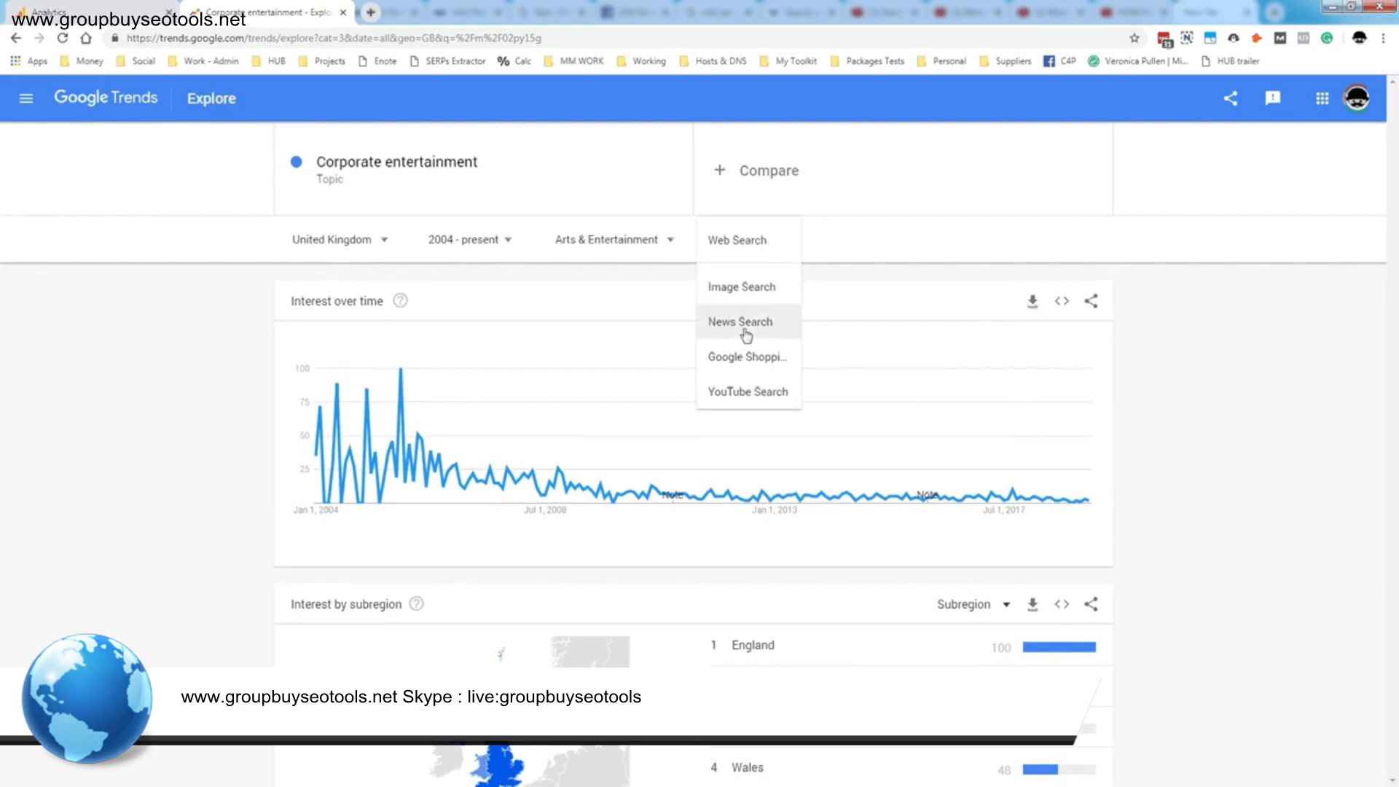
{"action": "left_click", "coordinate": [1175, 382]}
{"action": "scroll", "coordinate": [759, 241], "scroll_direction": "down", "scroll_amount": 1}
{"action": "left_click", "coordinate": [783, 169]}
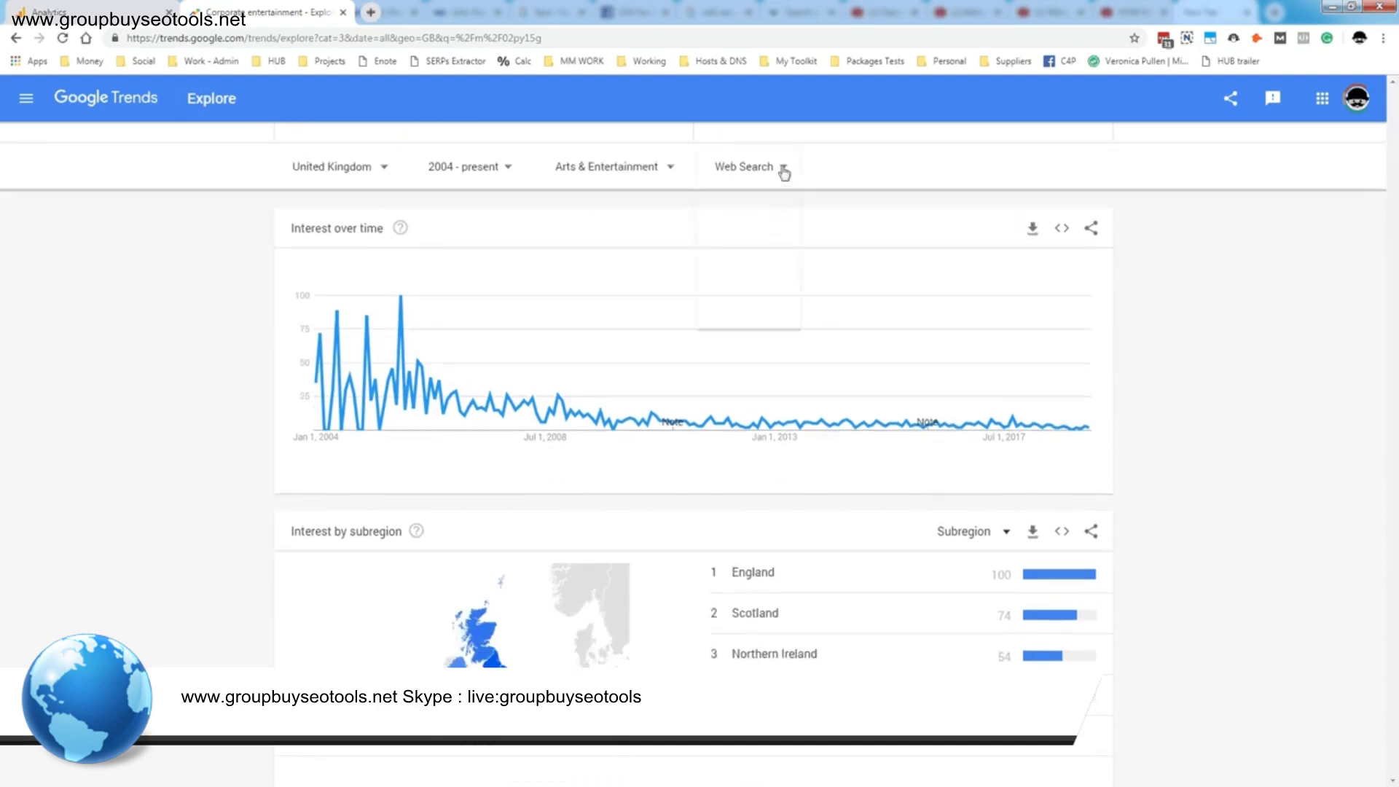
{"action": "left_click", "coordinate": [751, 324]}
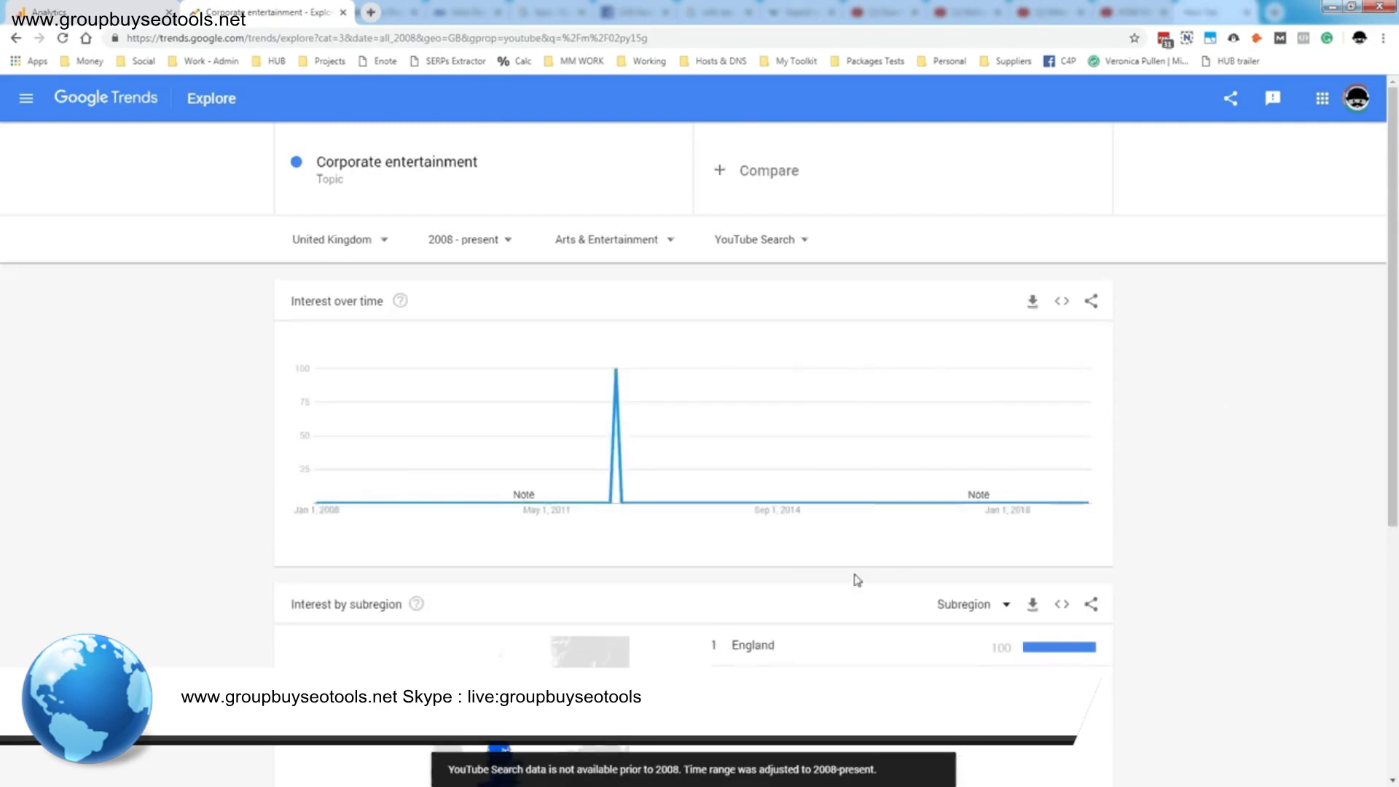
{"action": "left_click", "coordinate": [474, 241]}
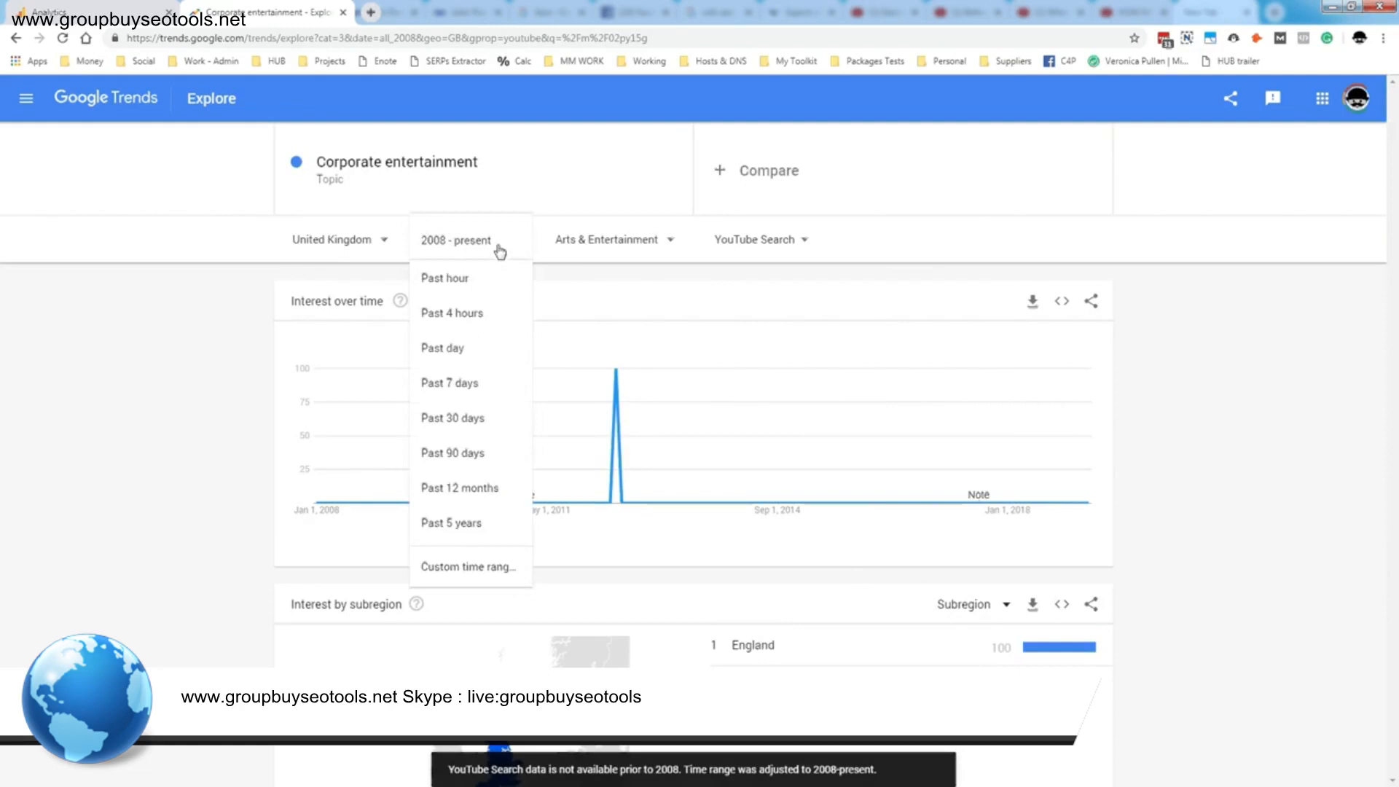
{"action": "left_click", "coordinate": [892, 248]}
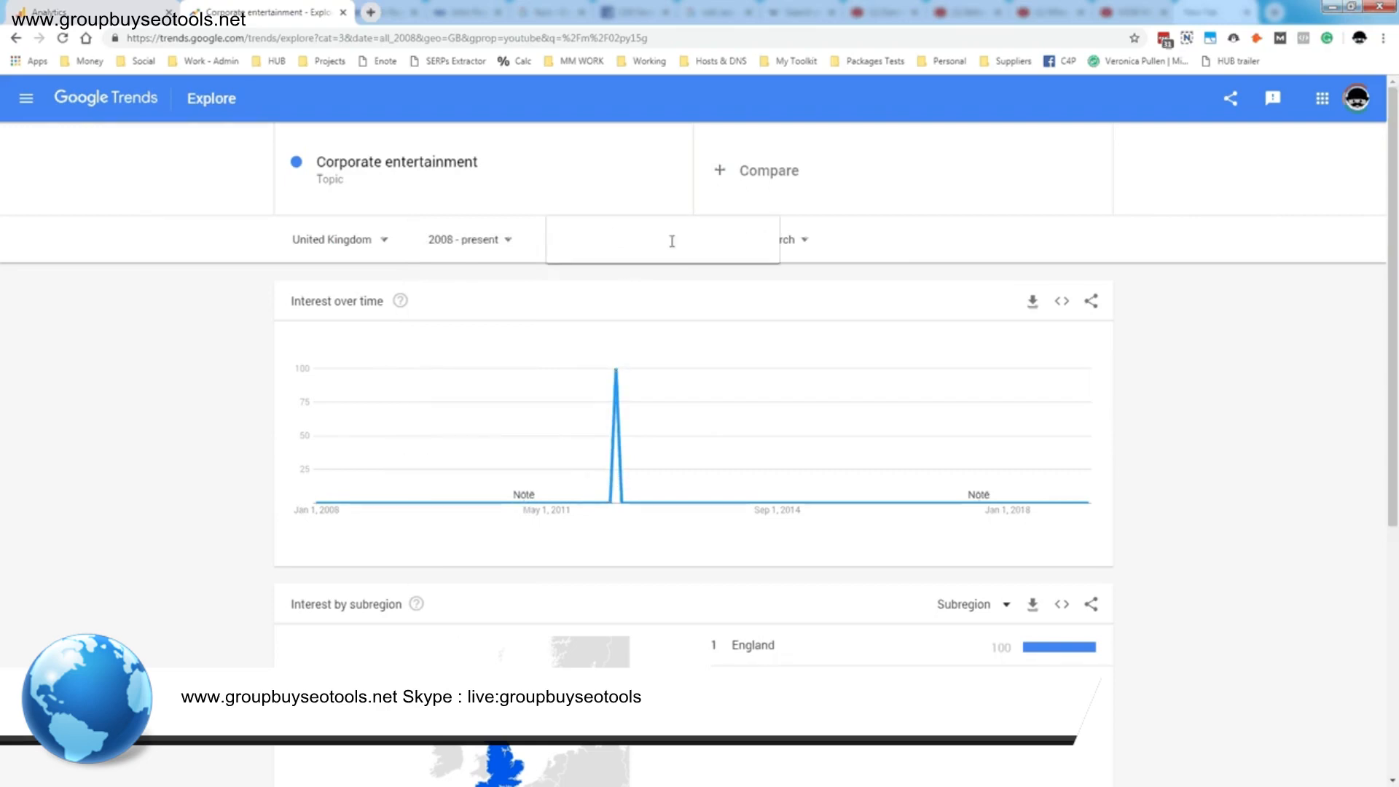
Reset the category filter to All categories and the search type to Web Search
{"action": "left_click", "coordinate": [670, 240]}
{"action": "left_click", "coordinate": [610, 296]}
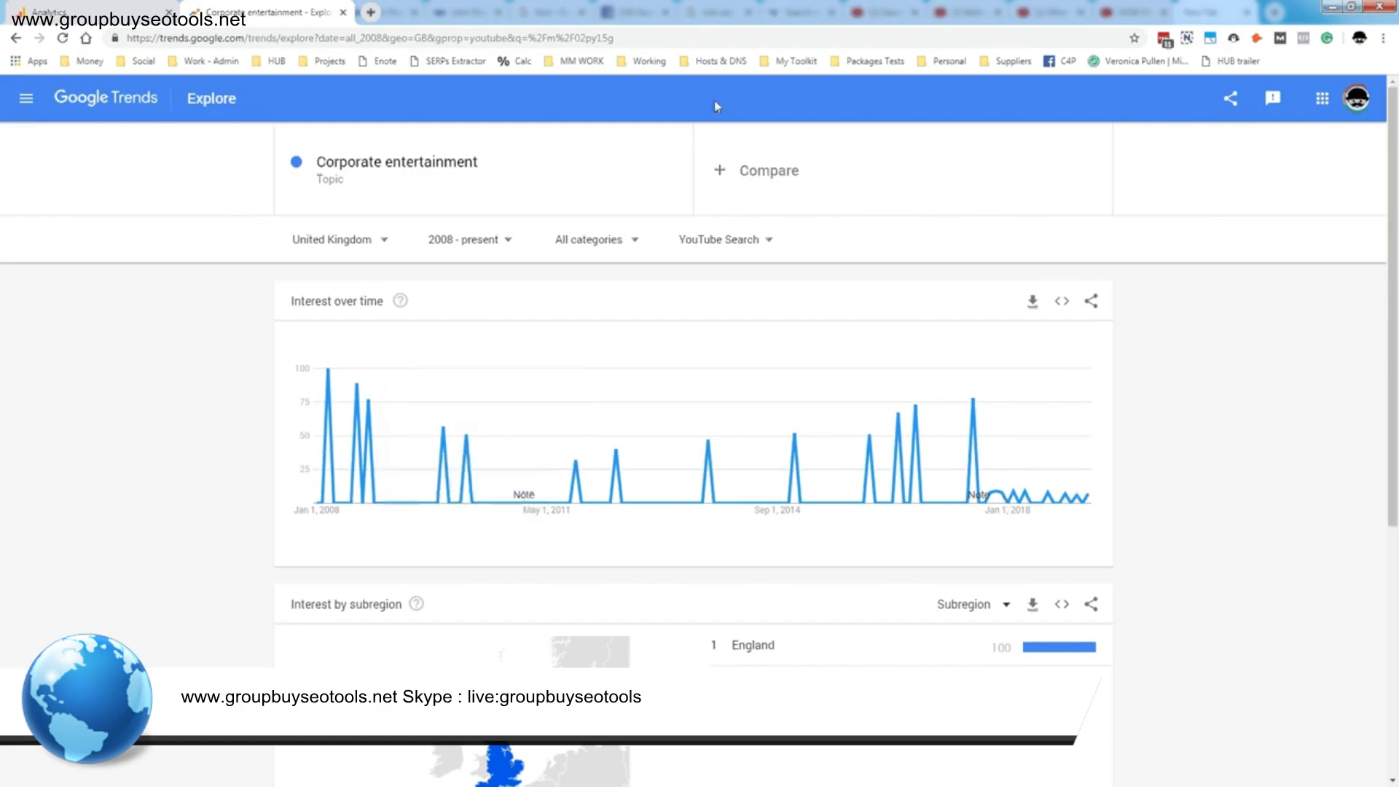
{"action": "left_click", "coordinate": [739, 240]}
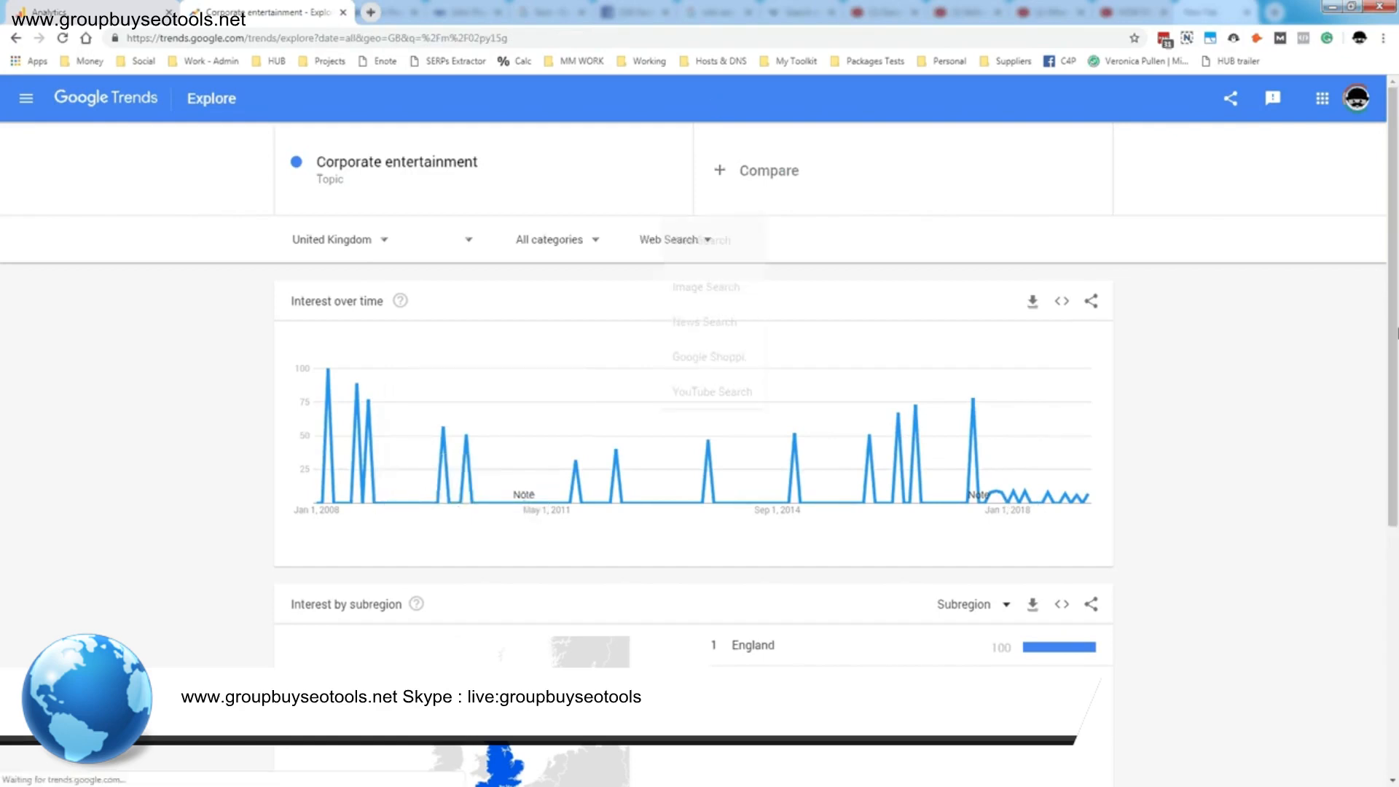
{"action": "left_click", "coordinate": [692, 285]}
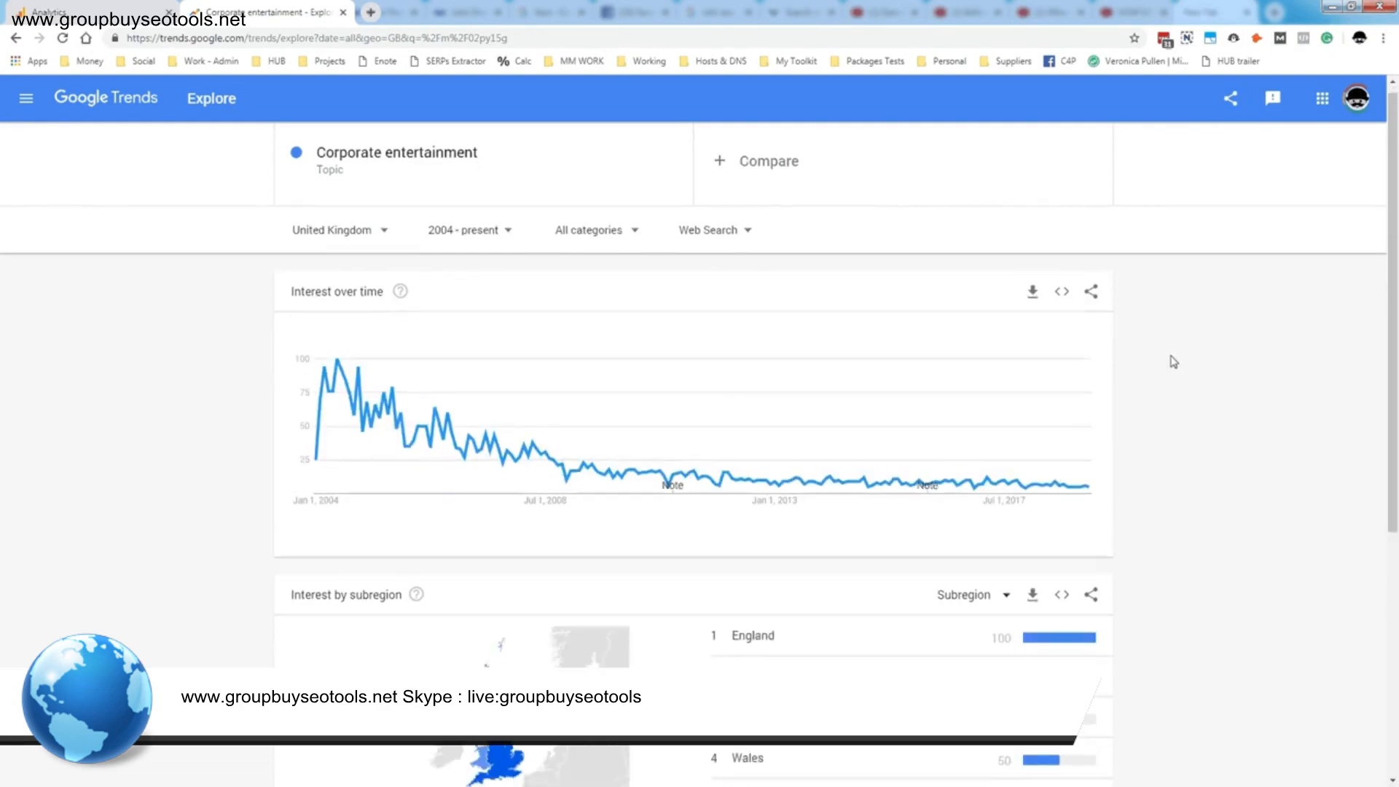
Examine search interest across the UK subregions, and read through the first two pages of rising related queries
{"action": "scroll", "coordinate": [1172, 362], "scroll_direction": "down", "scroll_amount": 3}
{"action": "mouse_move", "coordinate": [496, 503]}
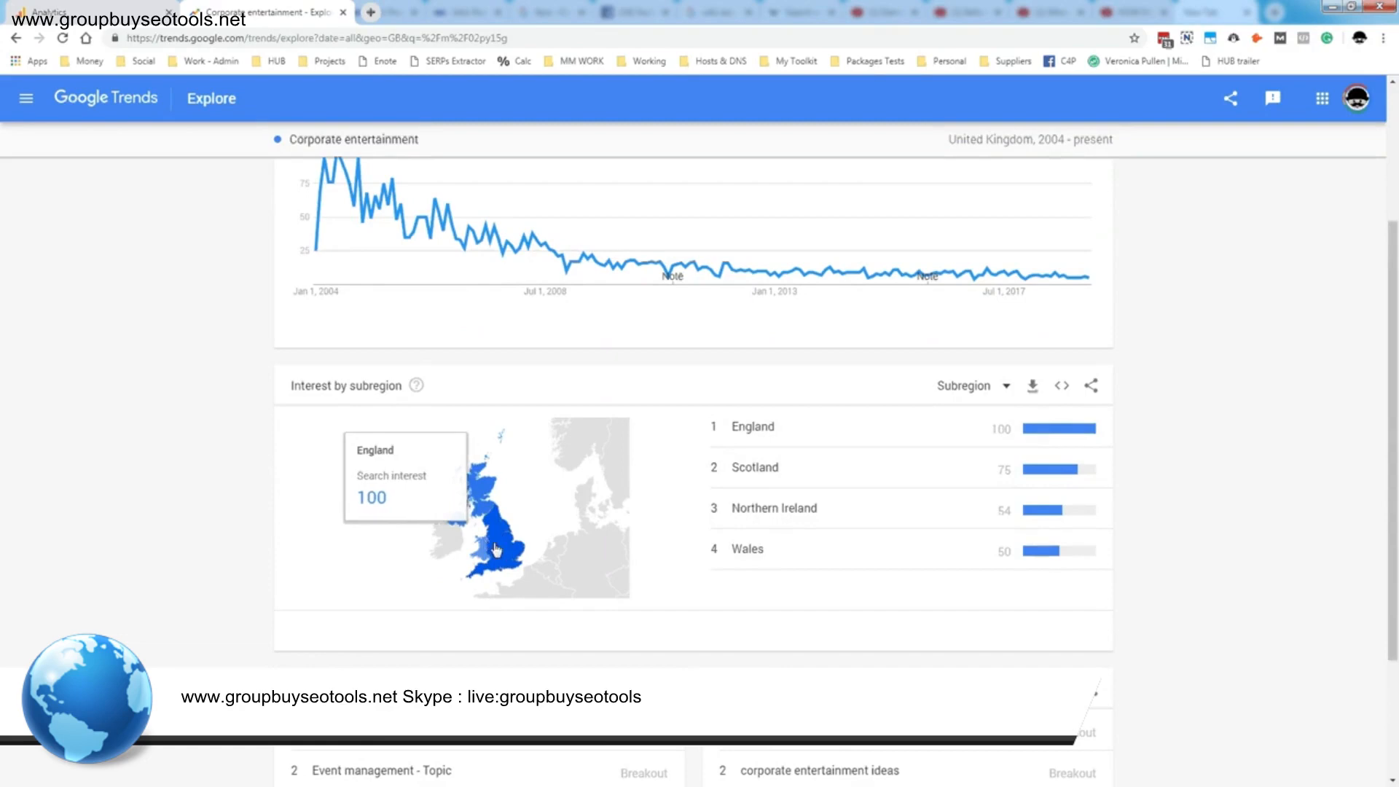
{"action": "mouse_move", "coordinate": [482, 558]}
{"action": "mouse_move", "coordinate": [461, 519]}
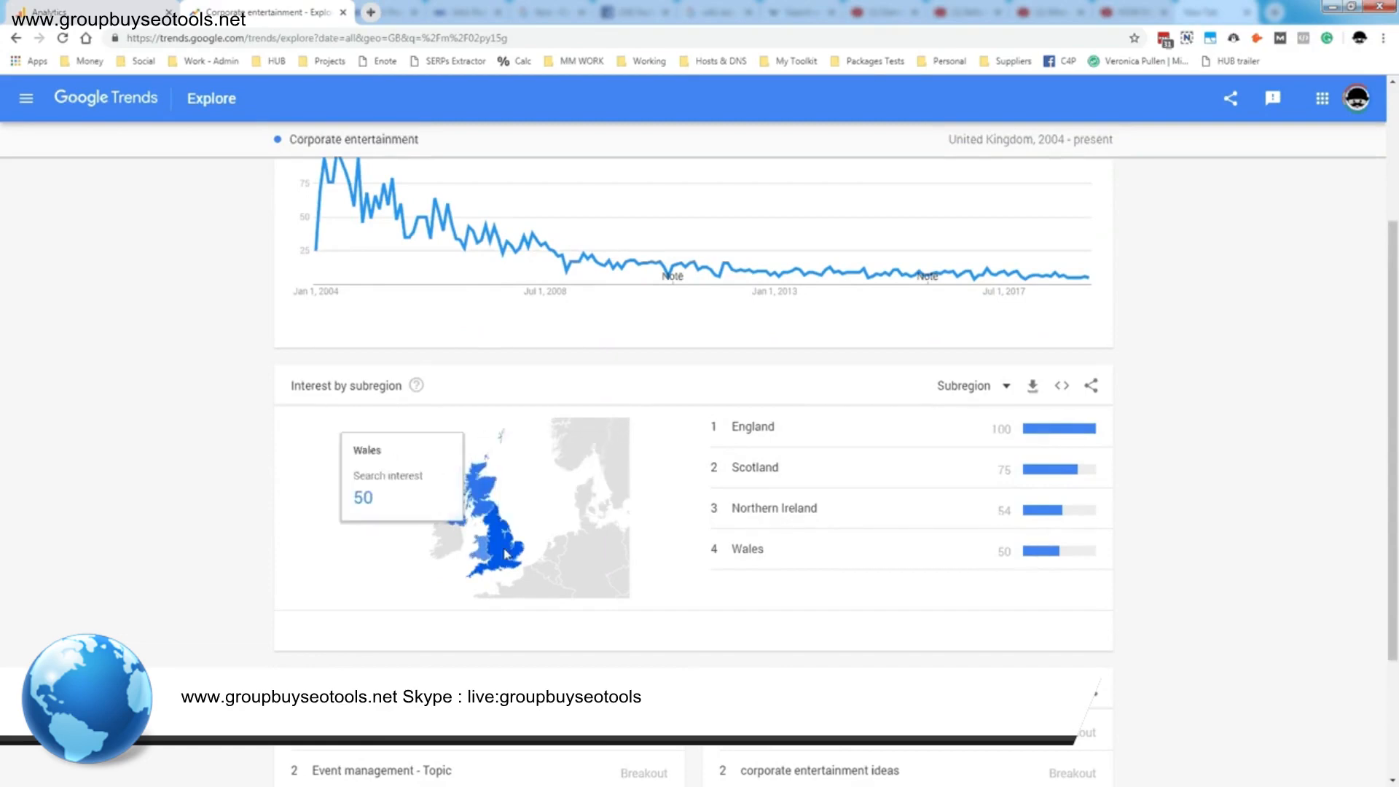
{"action": "scroll", "coordinate": [716, 543], "scroll_direction": "down", "scroll_amount": 3}
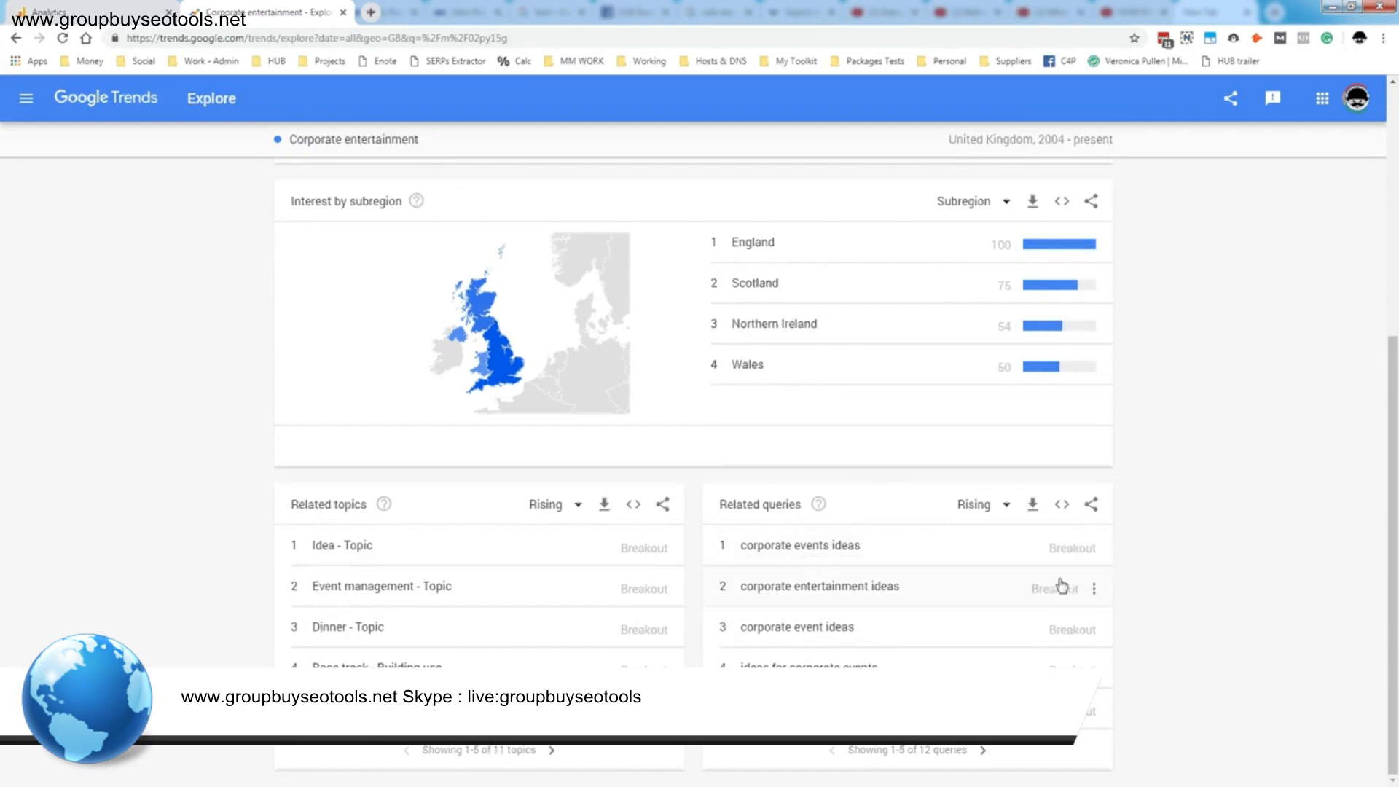
{"action": "left_click_drag", "start_coordinate": [711, 508], "coordinate": [1086, 700]}
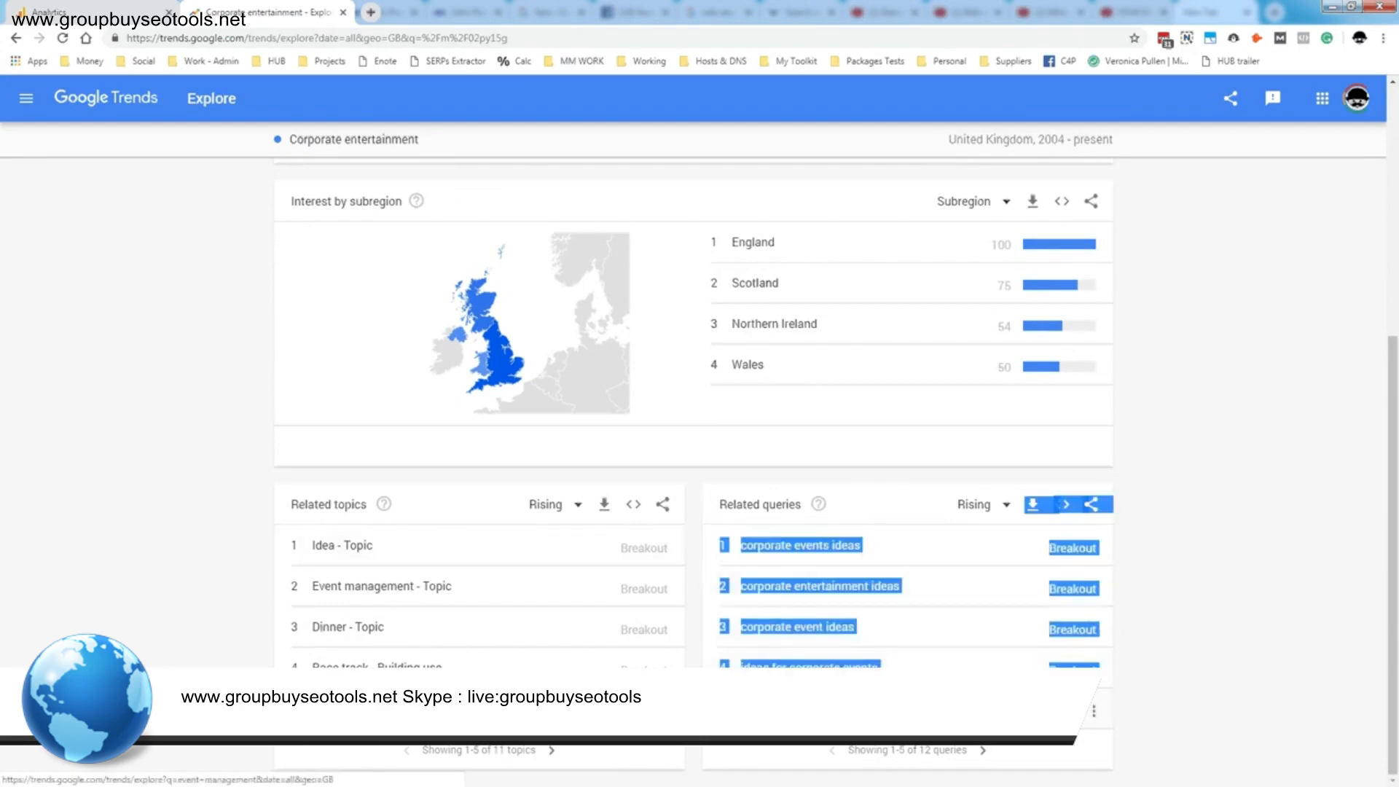
{"action": "left_click", "coordinate": [984, 751]}
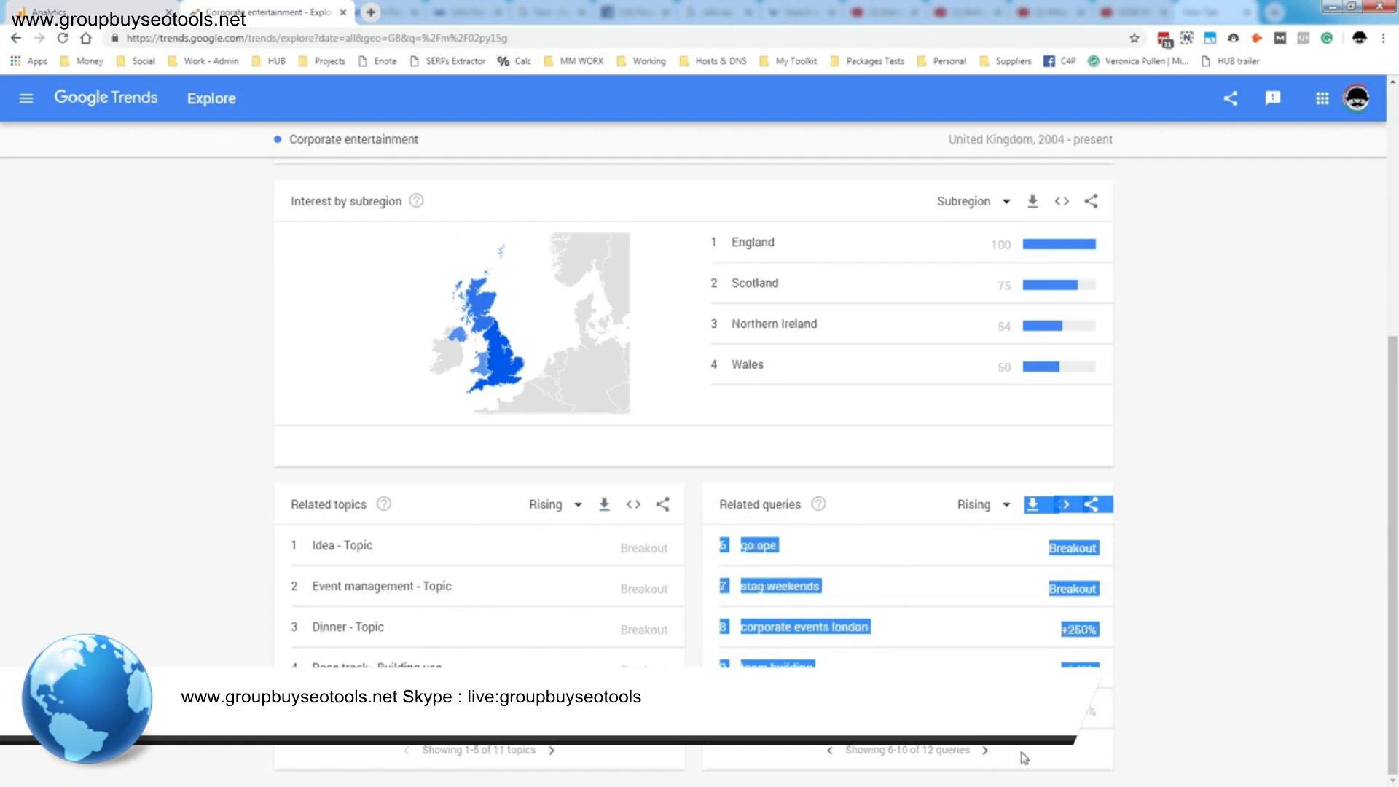
{"action": "left_click", "coordinate": [1212, 579]}
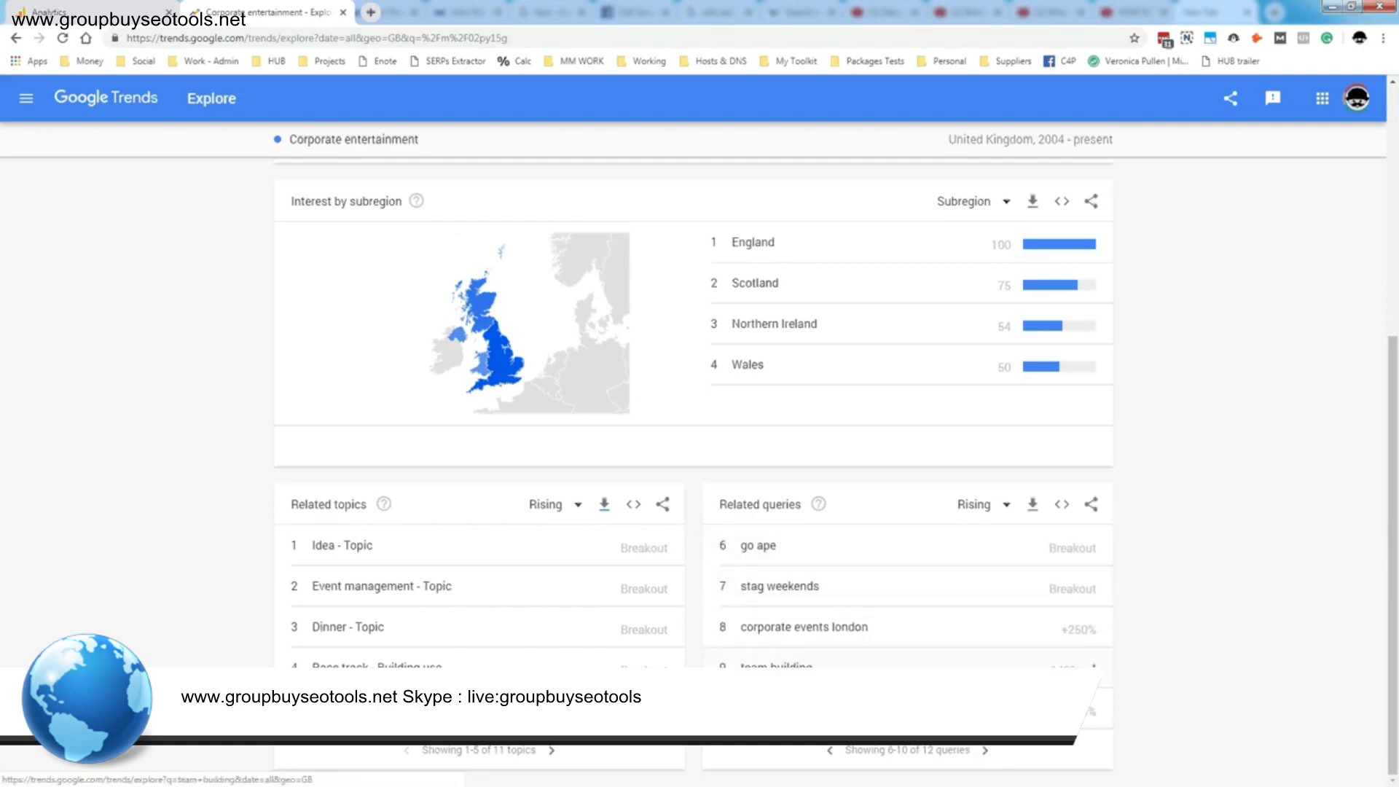
Download the related queries as a CSV file and open relatedQueries.csv in Excel, widening column A to fit the query names
{"action": "left_click", "coordinate": [1035, 507]}
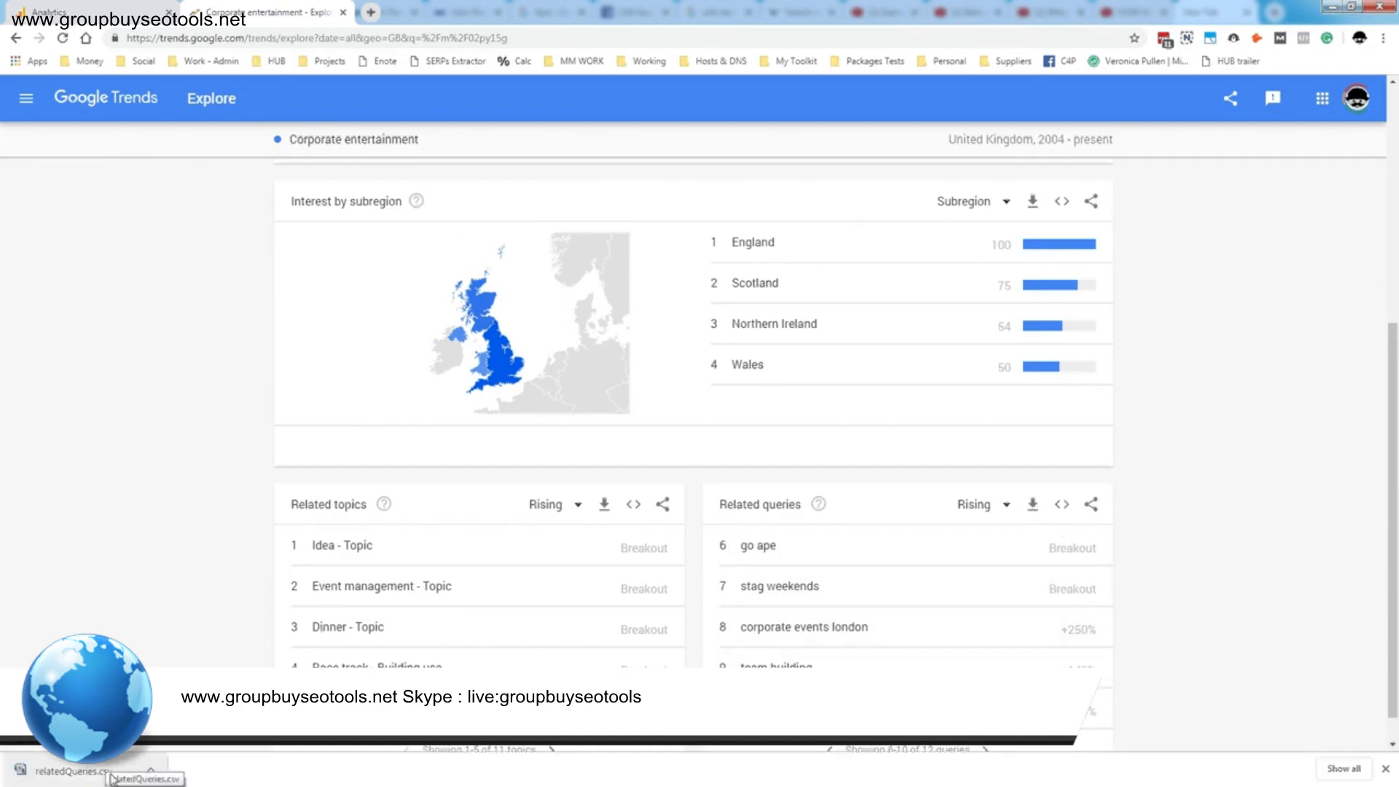
{"action": "left_click", "coordinate": [112, 779]}
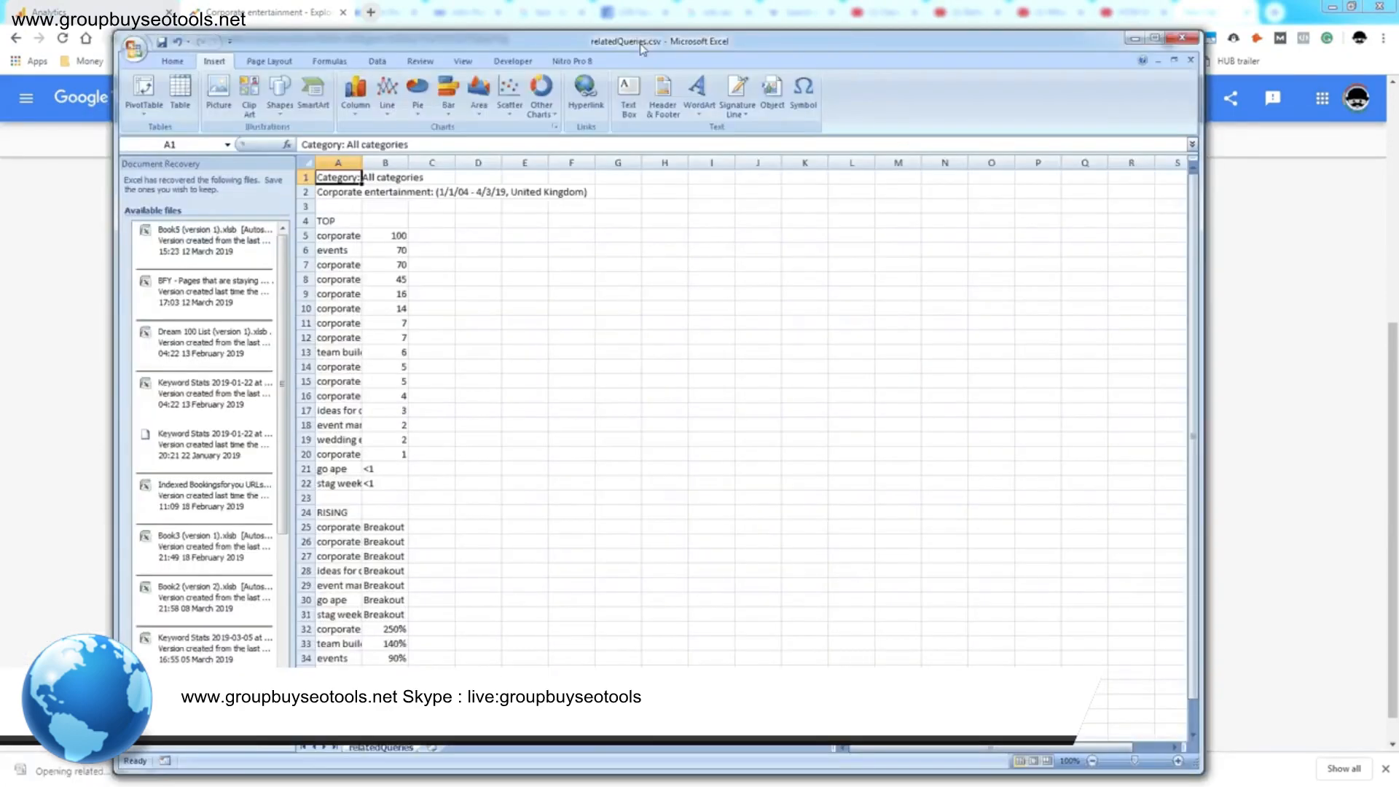
{"action": "double_click", "coordinate": [642, 48]}
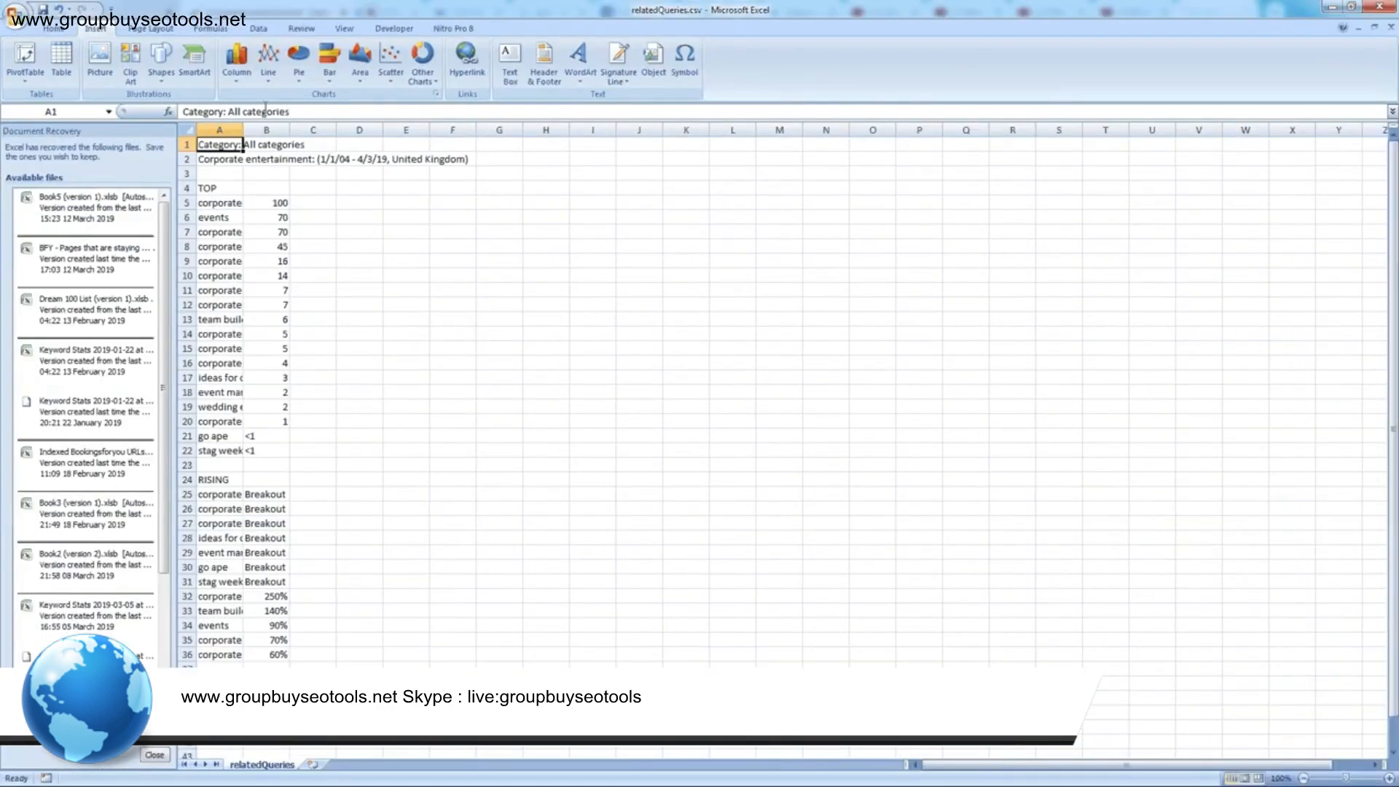
{"action": "left_click_drag", "start_coordinate": [243, 130], "coordinate": [470, 132]}
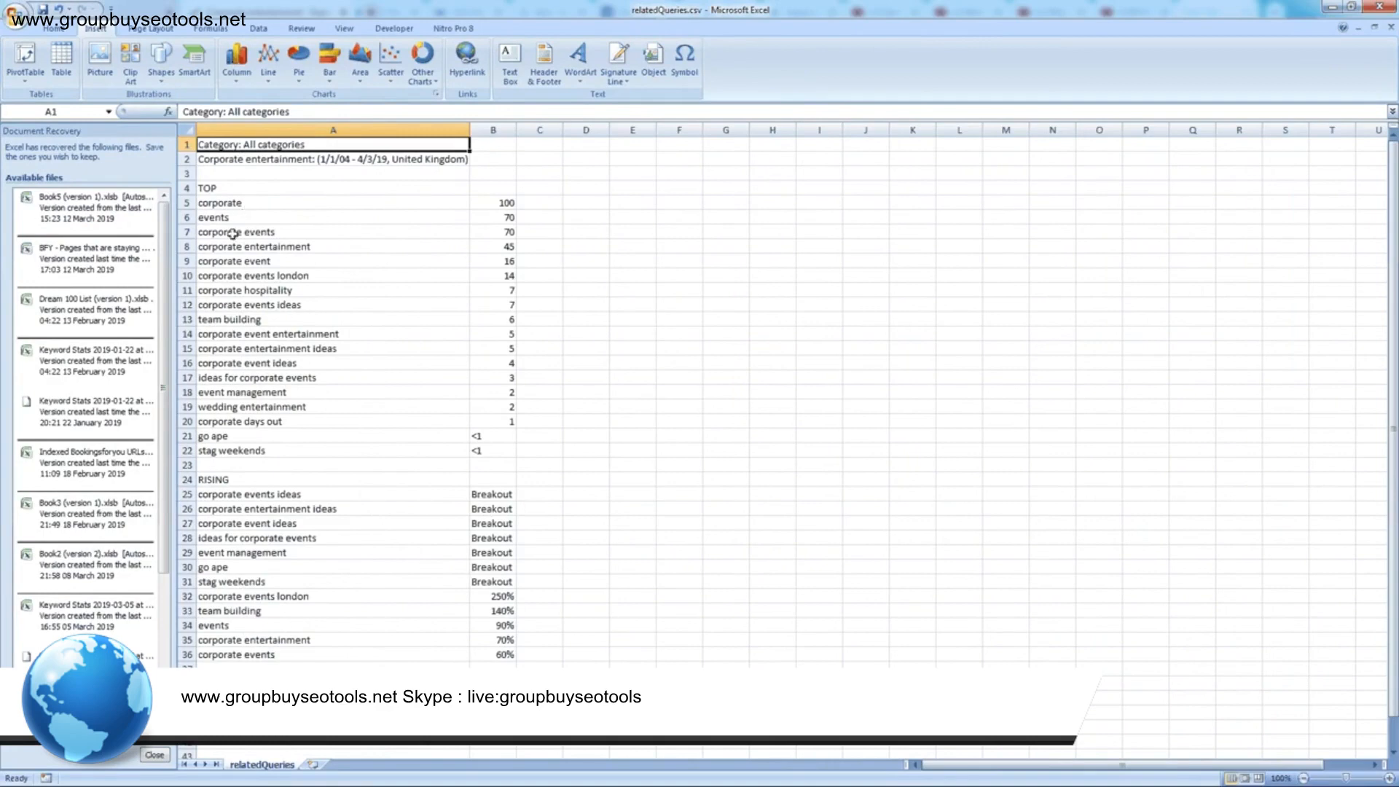
Review the top related queries from corporate entertainment down and the Breakout rising queries in the sheet, and return to Google Trends
{"action": "left_click_drag", "start_coordinate": [353, 245], "coordinate": [332, 454]}
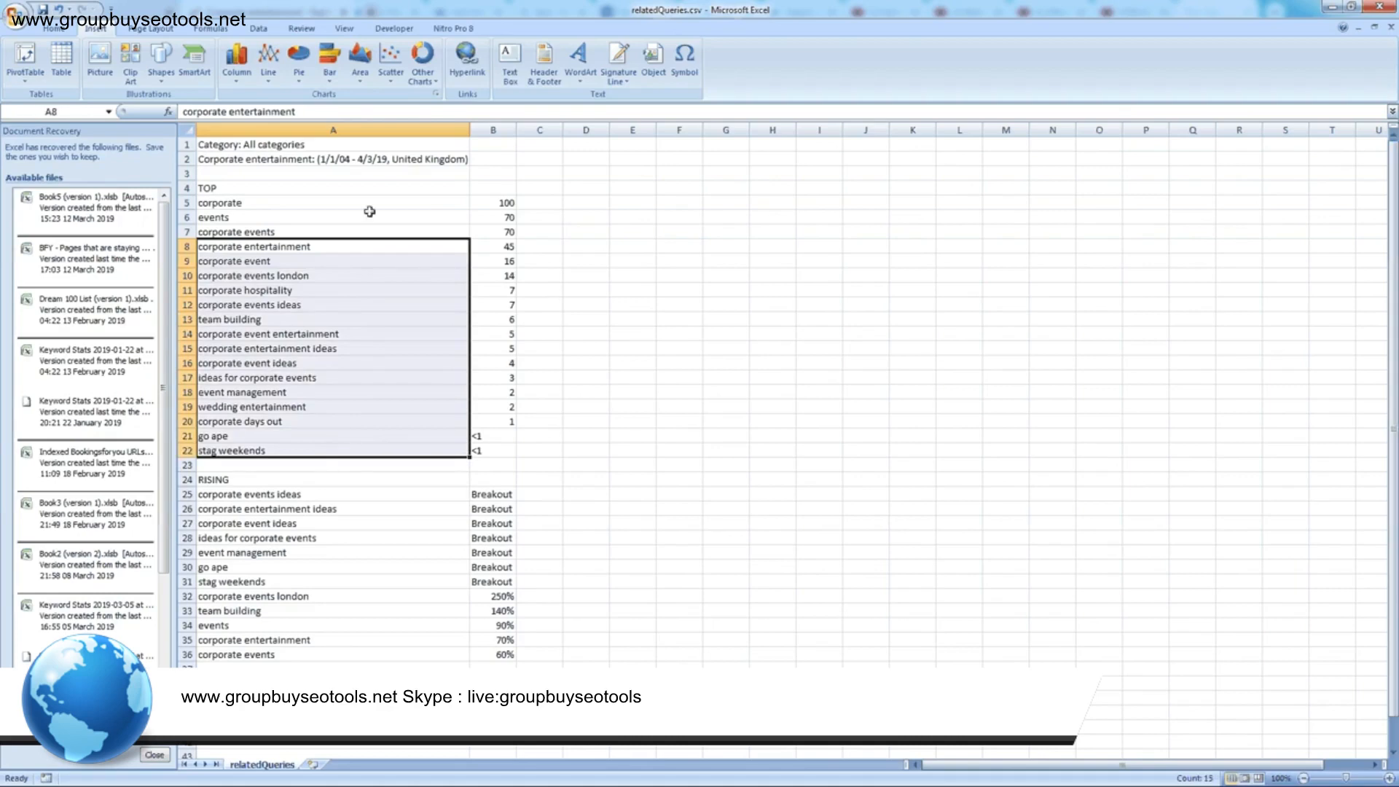
{"action": "left_click_drag", "start_coordinate": [364, 499], "coordinate": [344, 581]}
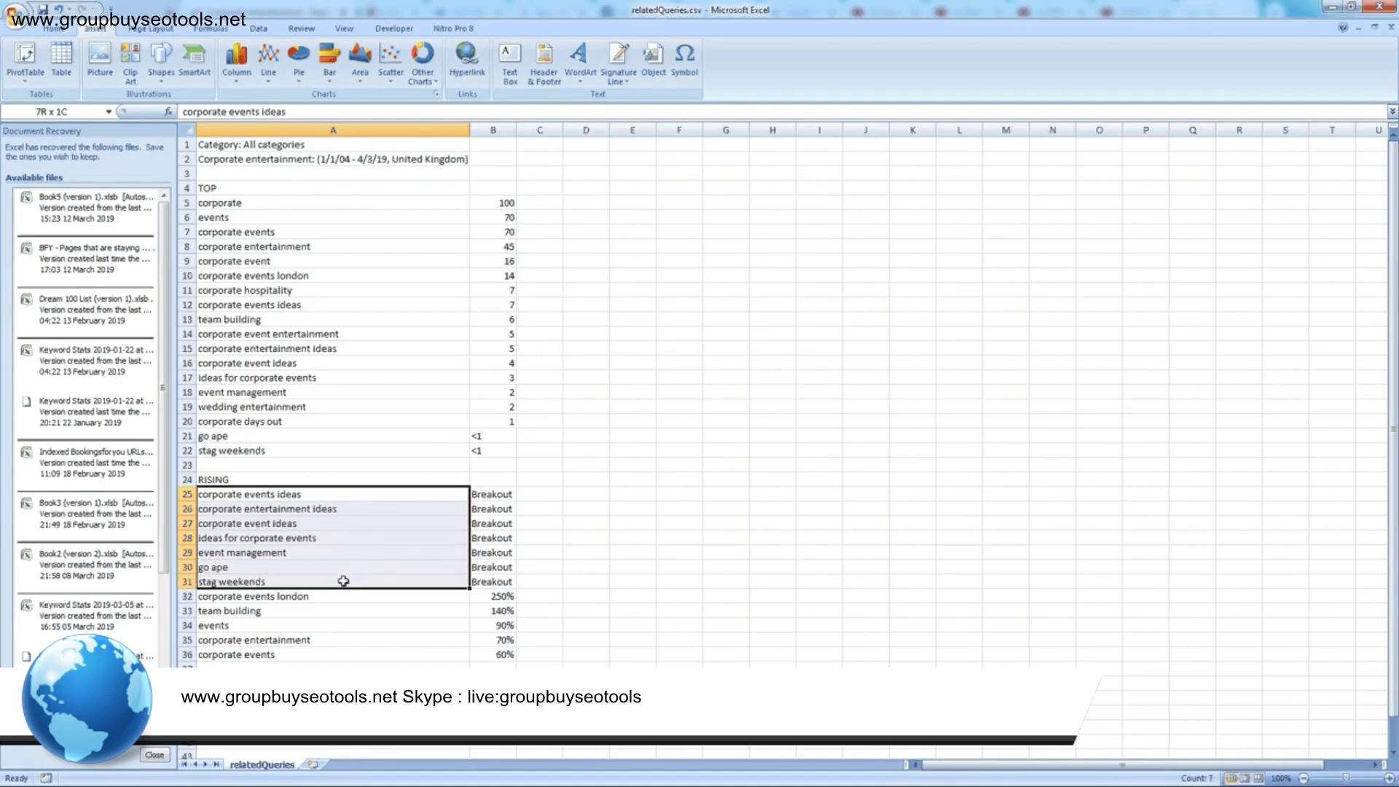
{"action": "mouse_move", "coordinate": [343, 580]}
{"action": "left_mouse_down"}
{"action": "mouse_move", "coordinate": [340, 557]}
{"action": "mouse_move", "coordinate": [329, 596]}
{"action": "left_mouse_up"}
{"action": "left_click_drag", "start_coordinate": [793, 11], "coordinate": [0, 169]}
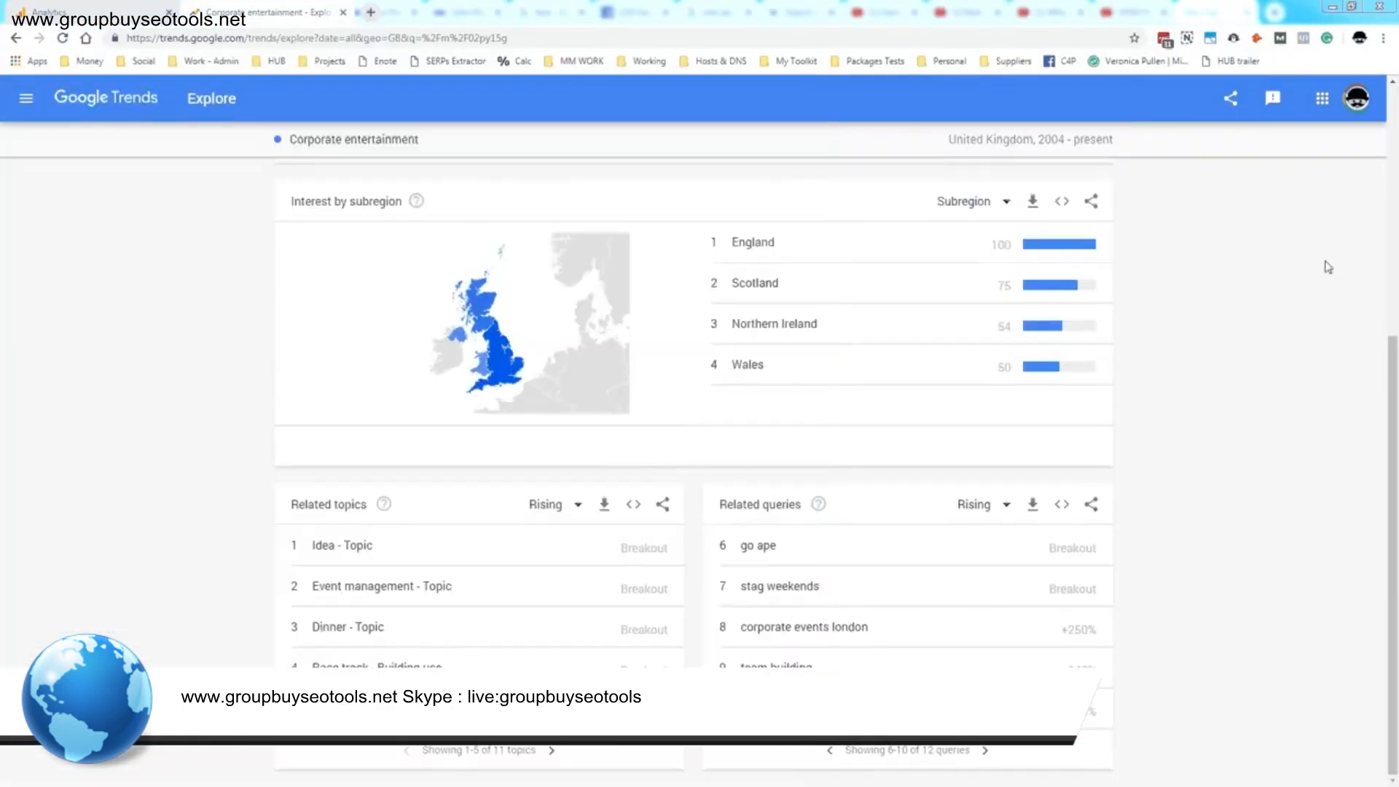
{"action": "left_click", "coordinate": [1249, 406]}
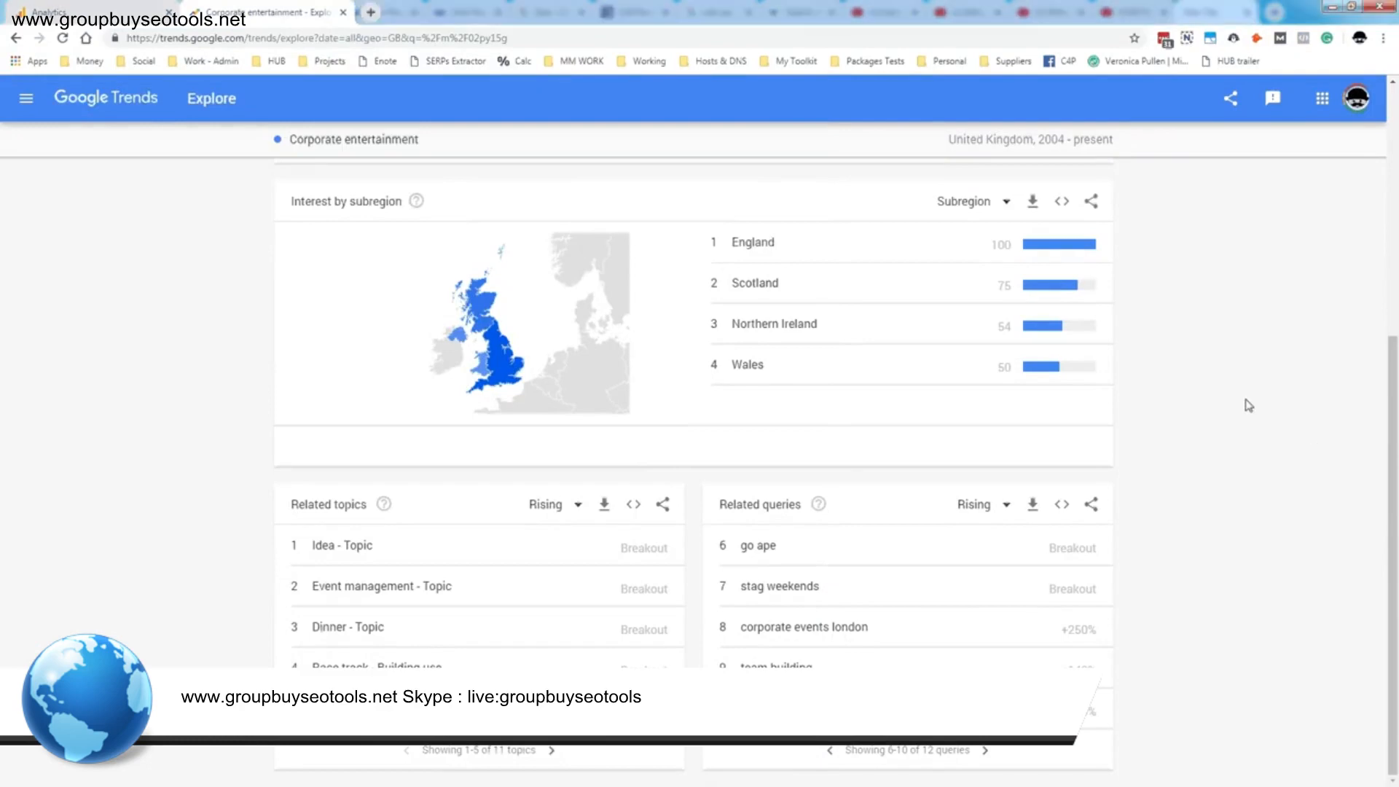
Read the help explanation of the related queries metrics, highlighting the definition of Rising, and close it
{"action": "left_click", "coordinate": [820, 505]}
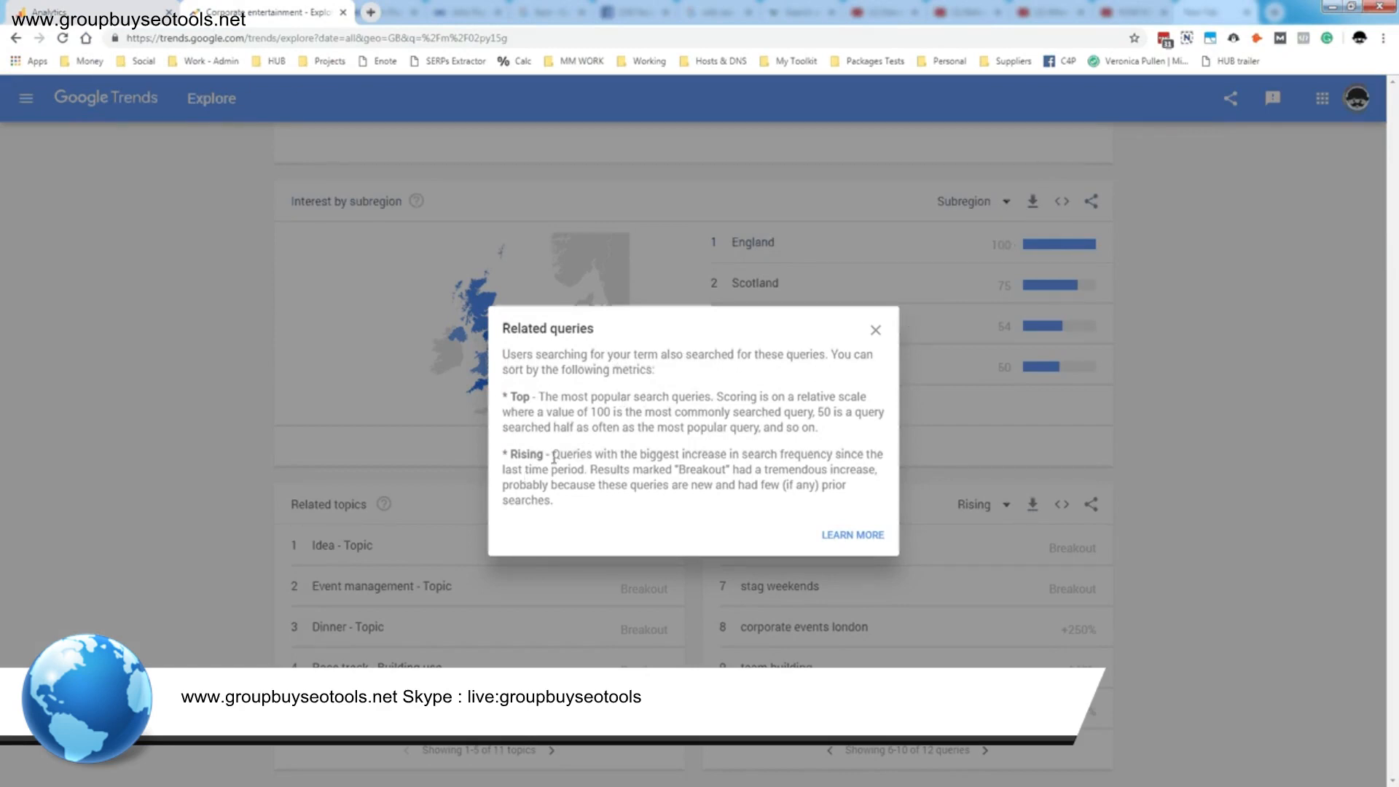
{"action": "left_click_drag", "start_coordinate": [548, 455], "coordinate": [591, 473]}
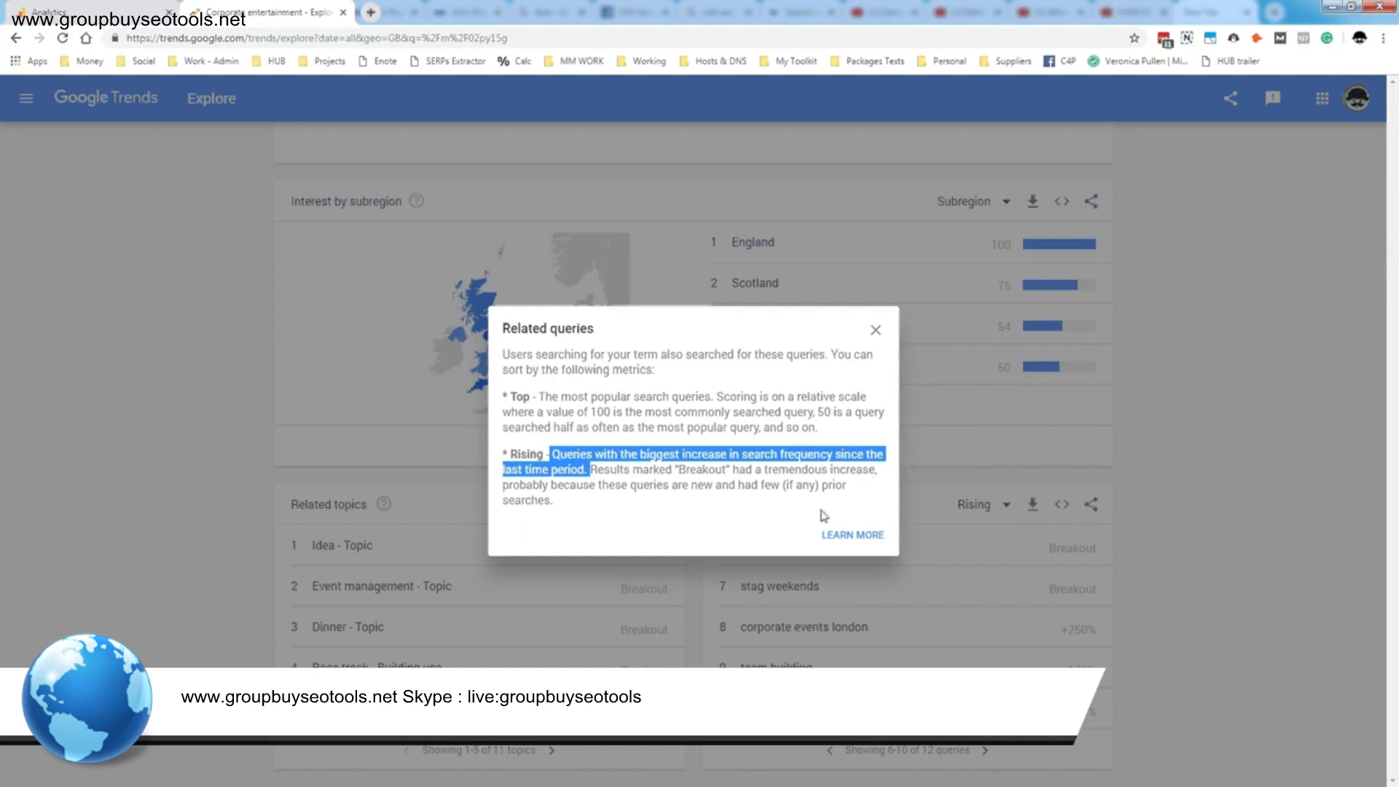
{"action": "left_click", "coordinate": [876, 328]}
{"action": "scroll", "coordinate": [1130, 558], "scroll_direction": "up", "scroll_amount": 1}
{"action": "scroll", "coordinate": [1140, 550], "scroll_direction": "down", "scroll_amount": 1}
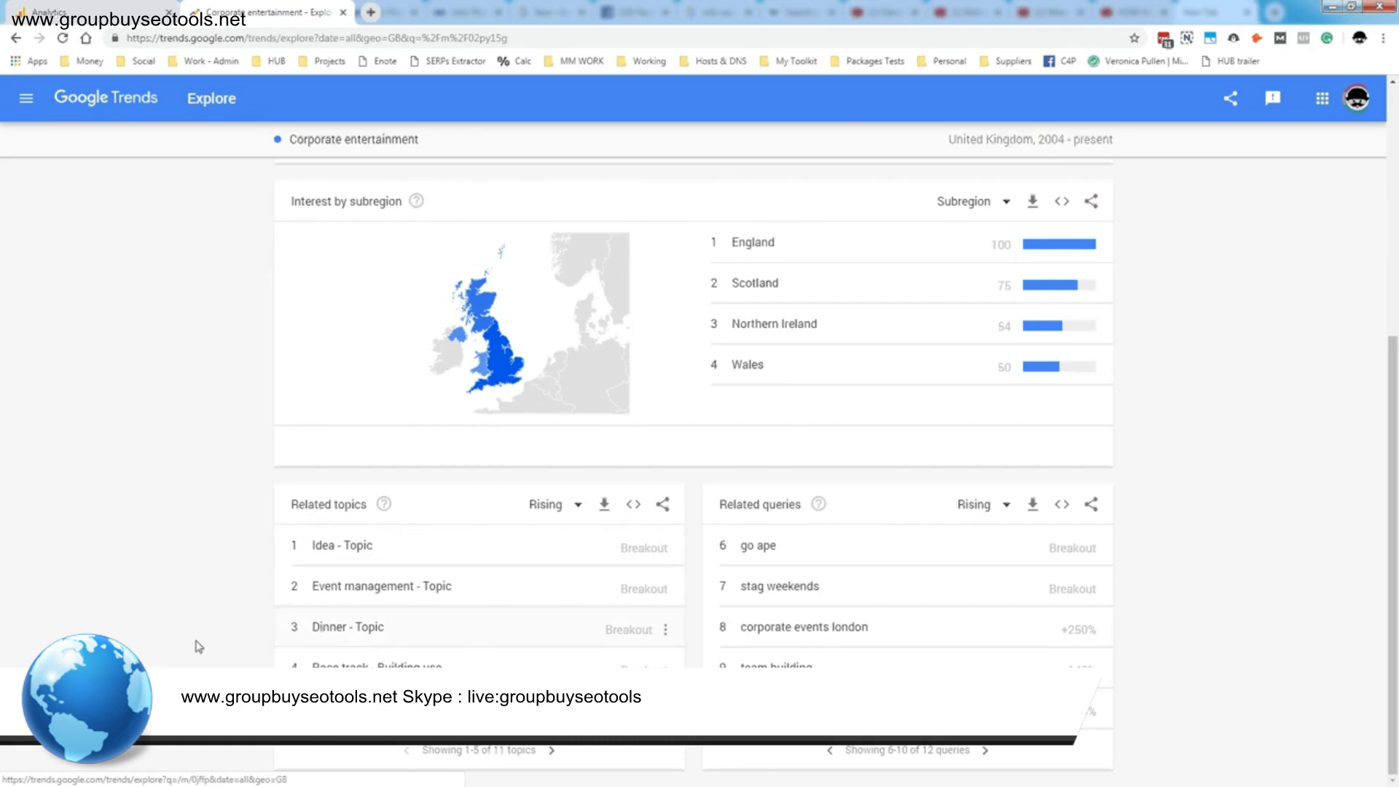
View the second page of rising related topics, download the related topics, and open the downloaded file
{"action": "left_click", "coordinate": [553, 754]}
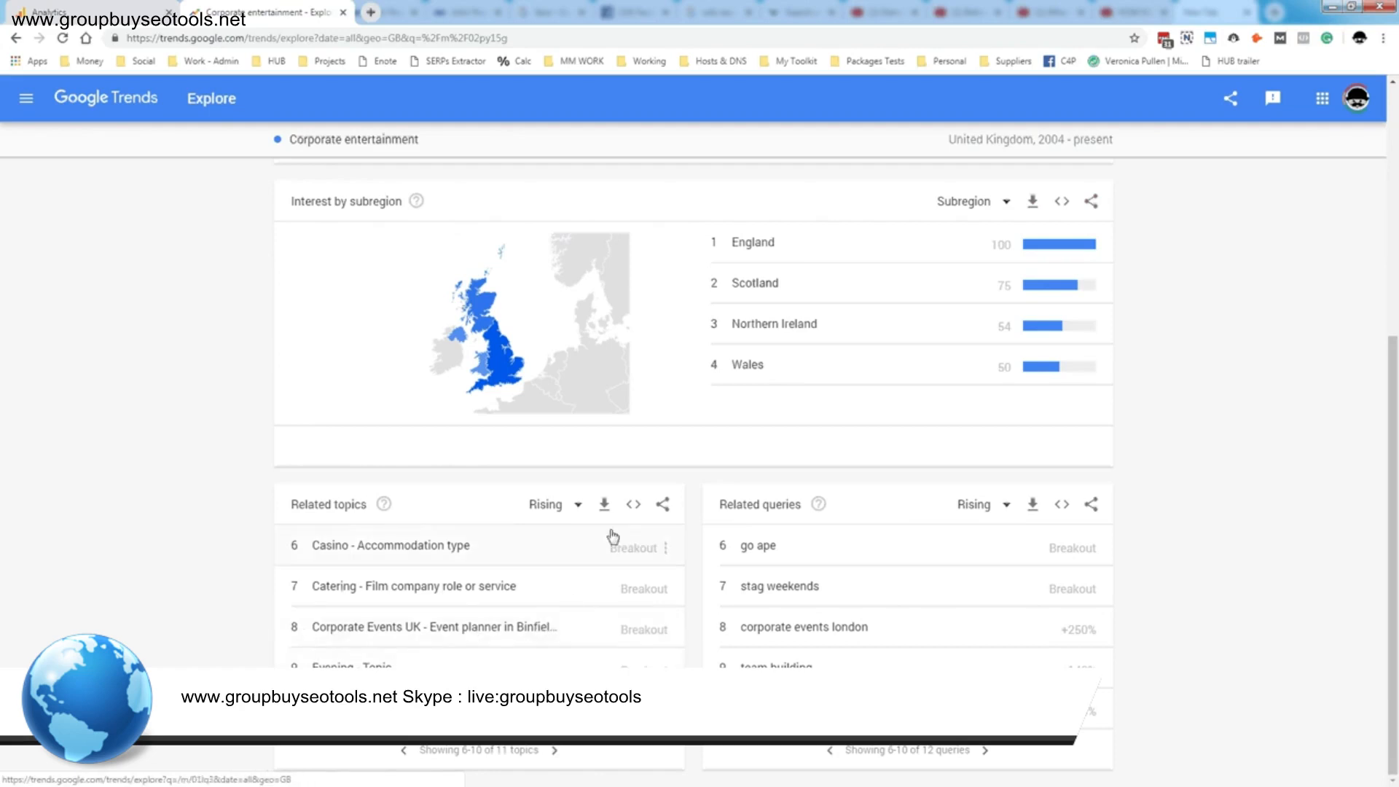
{"action": "left_click", "coordinate": [605, 506]}
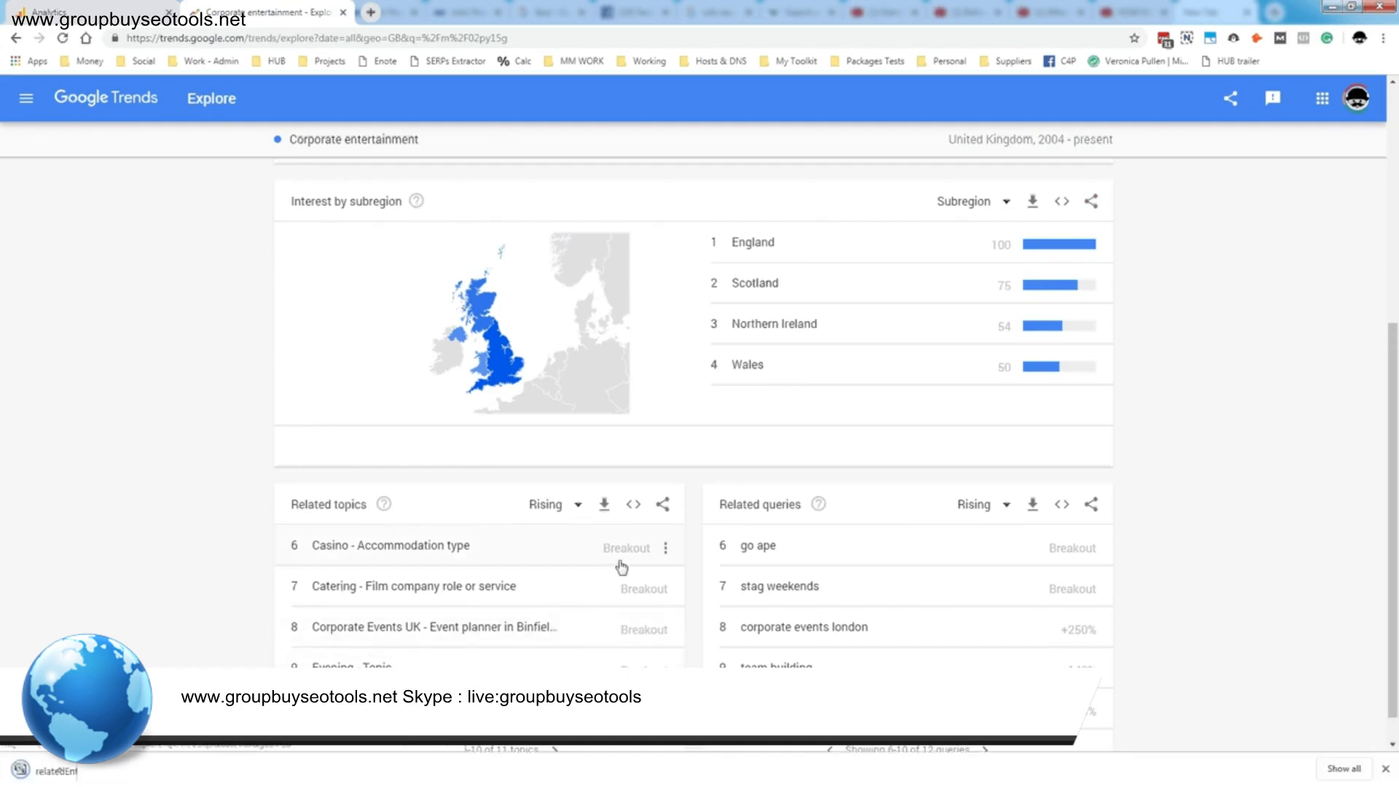
{"action": "left_click", "coordinate": [45, 772]}
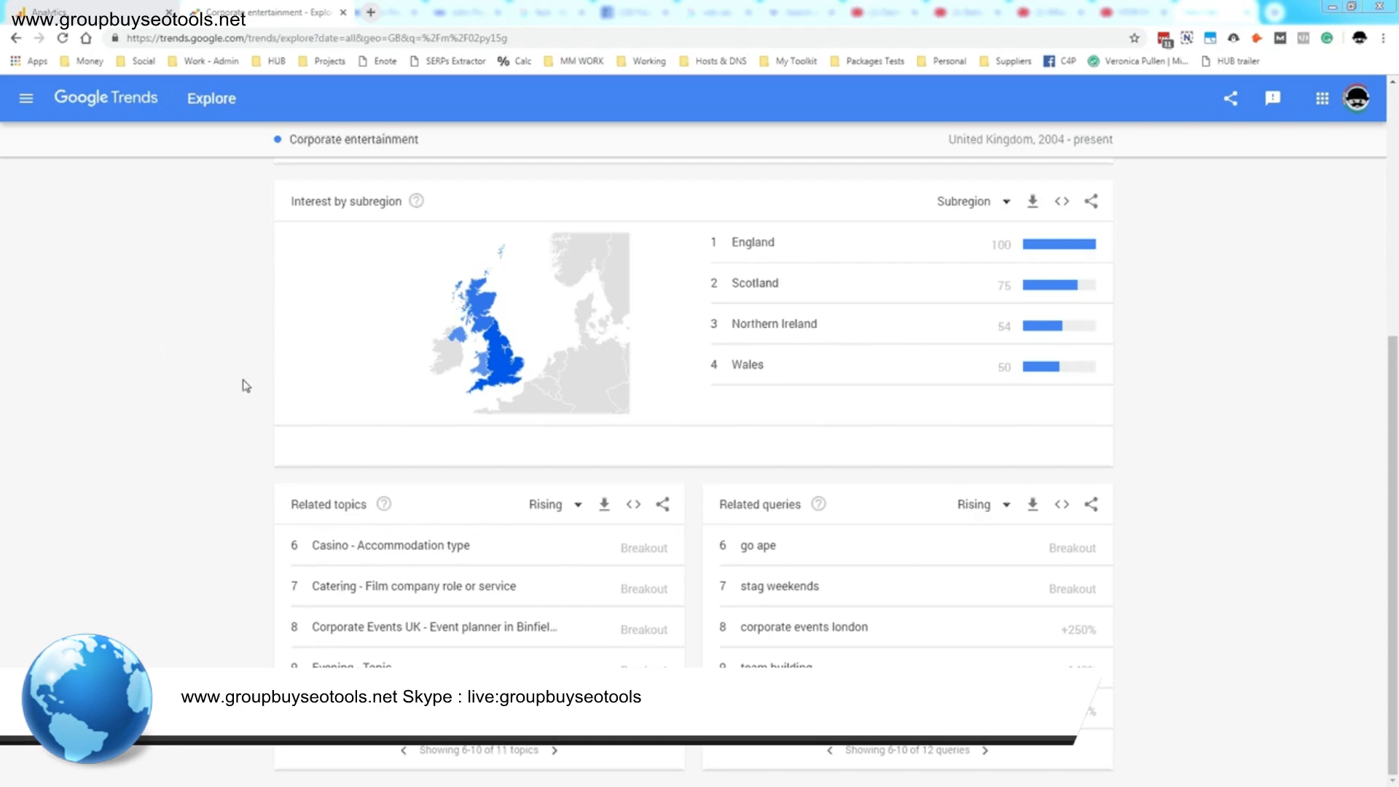
{"action": "scroll", "coordinate": [248, 386], "scroll_direction": "up", "scroll_amount": 7}
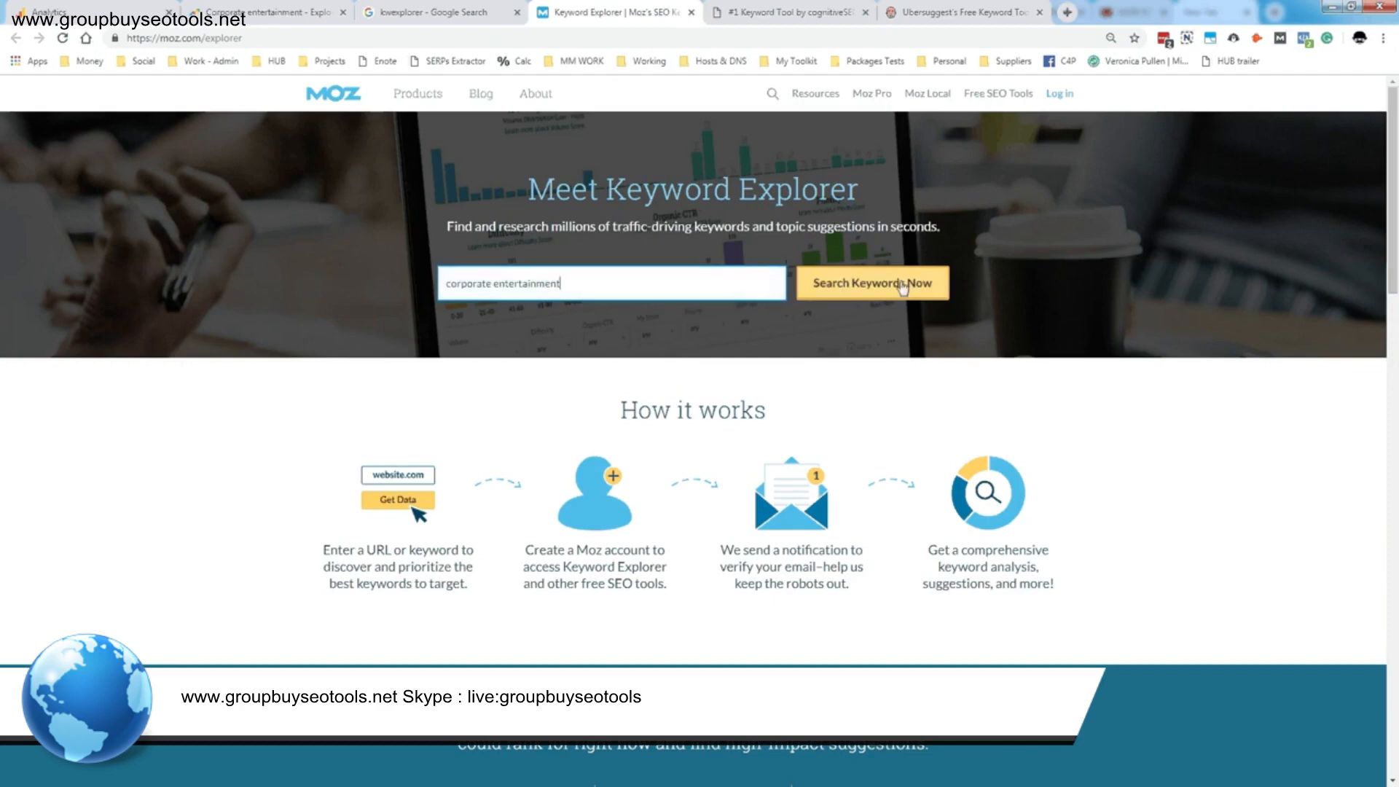
Search Moz Keyword Explorer for corporate entertainment and log in with the existing account instead of creating one
{"action": "triple_click", "coordinate": [650, 281]}
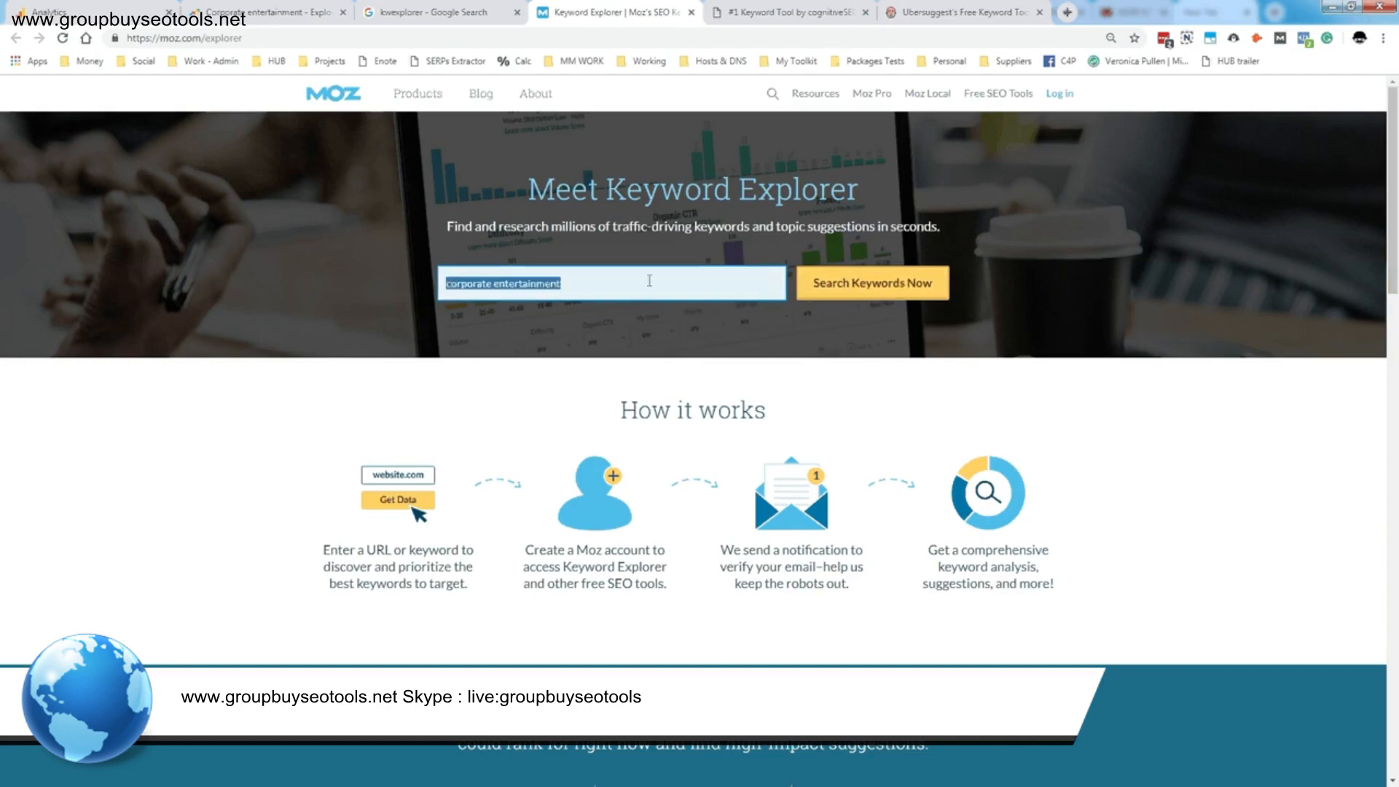
{"action": "left_click", "coordinate": [872, 285]}
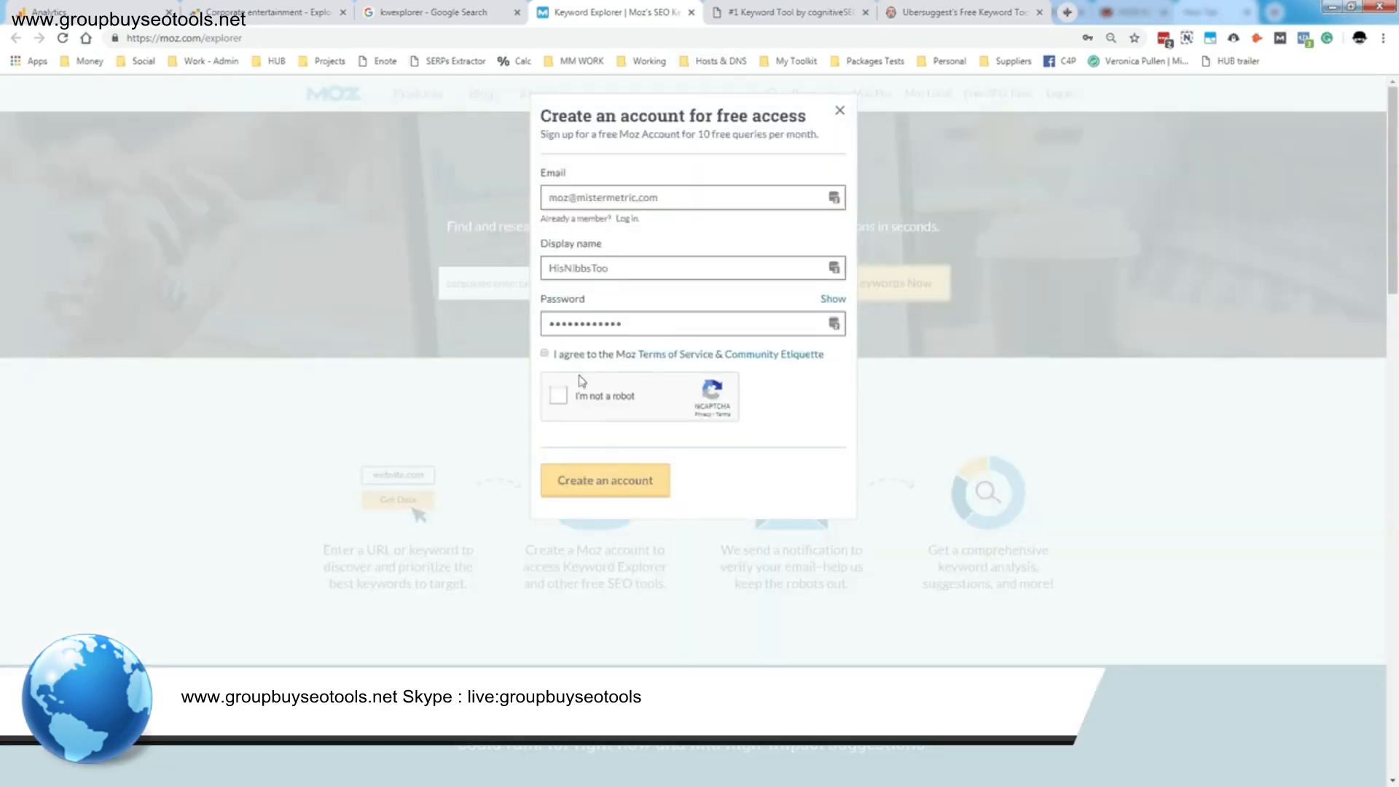
{"action": "left_click", "coordinate": [559, 395]}
{"action": "left_click", "coordinate": [625, 219]}
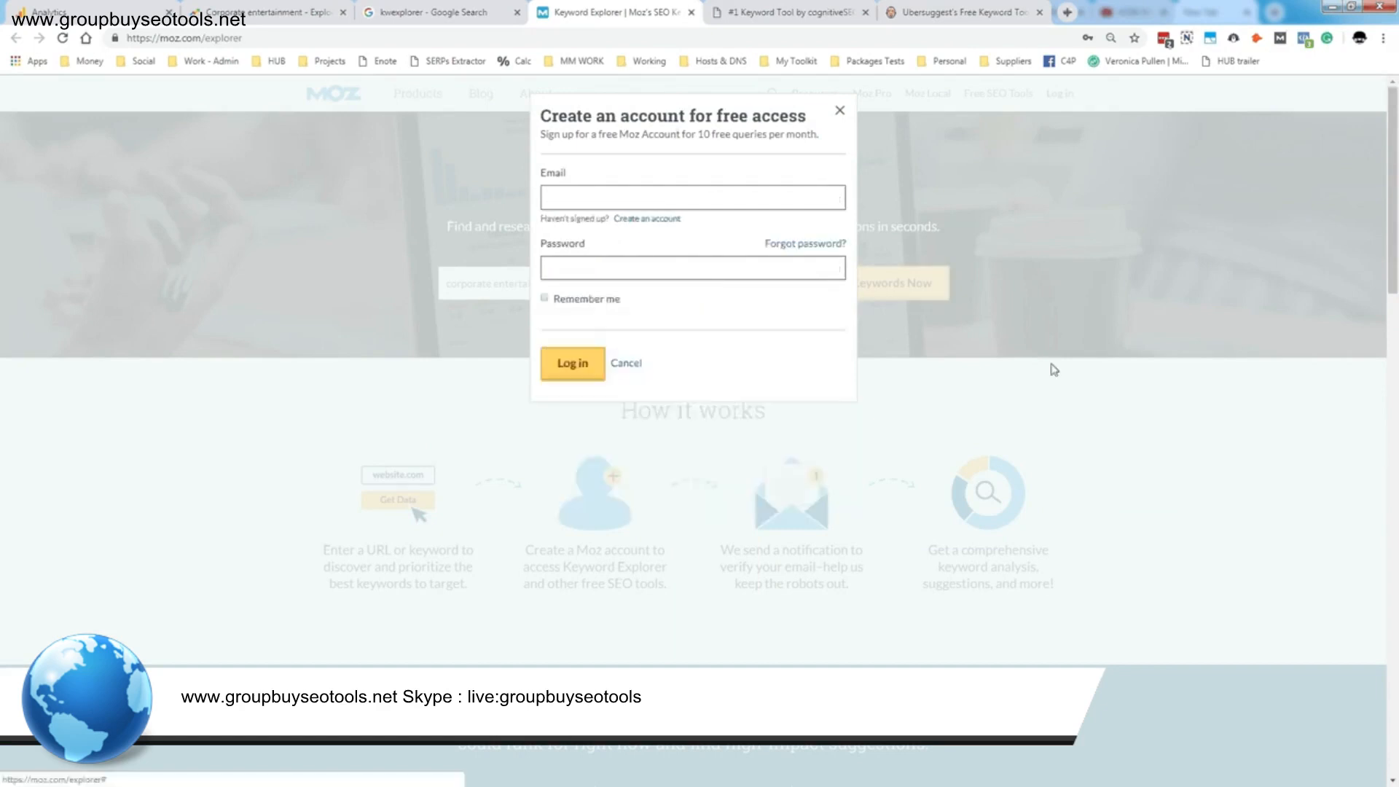
{"action": "left_click", "coordinate": [579, 367]}
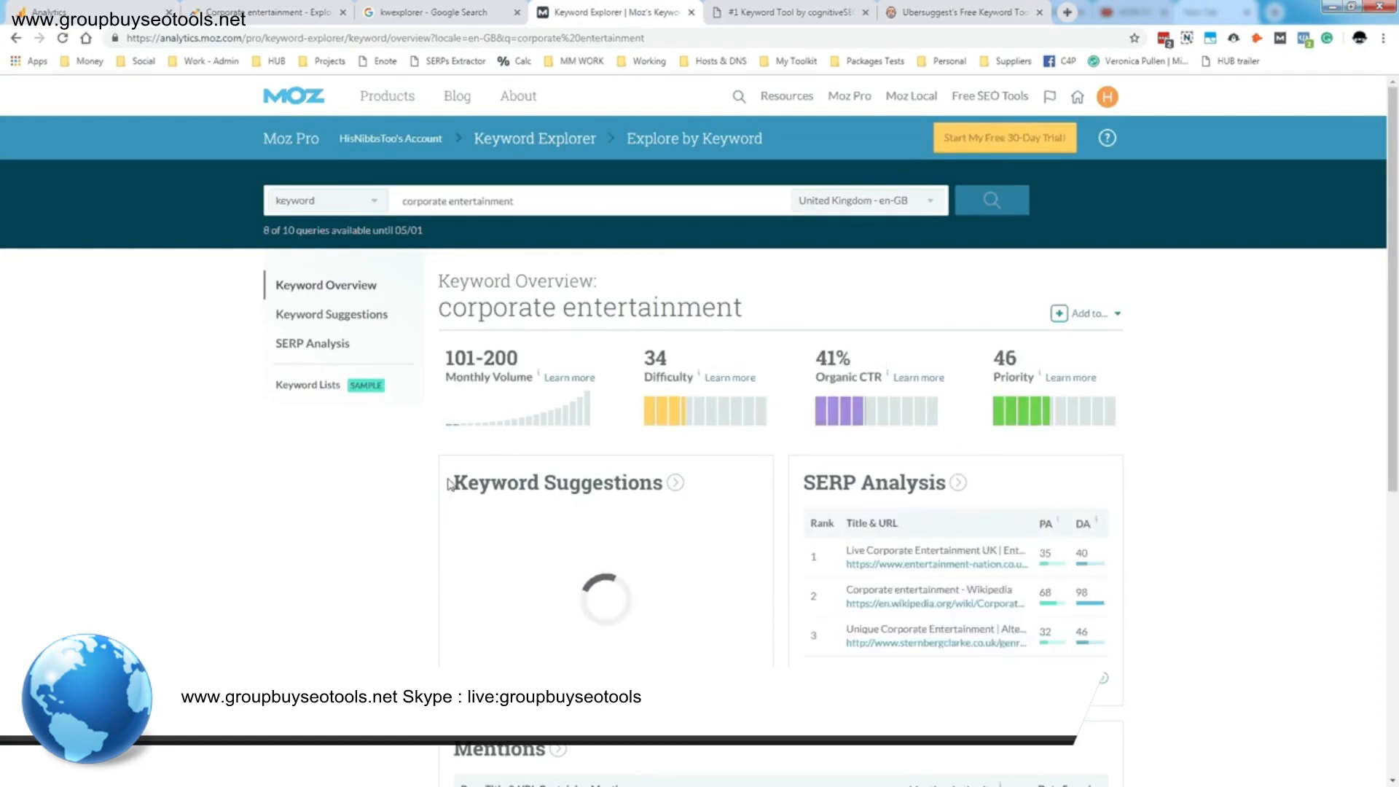
Look over the keyword overview, including SERP analysis and mentions, and check the available search types
{"action": "scroll", "coordinate": [449, 484], "scroll_direction": "down", "scroll_amount": 6}
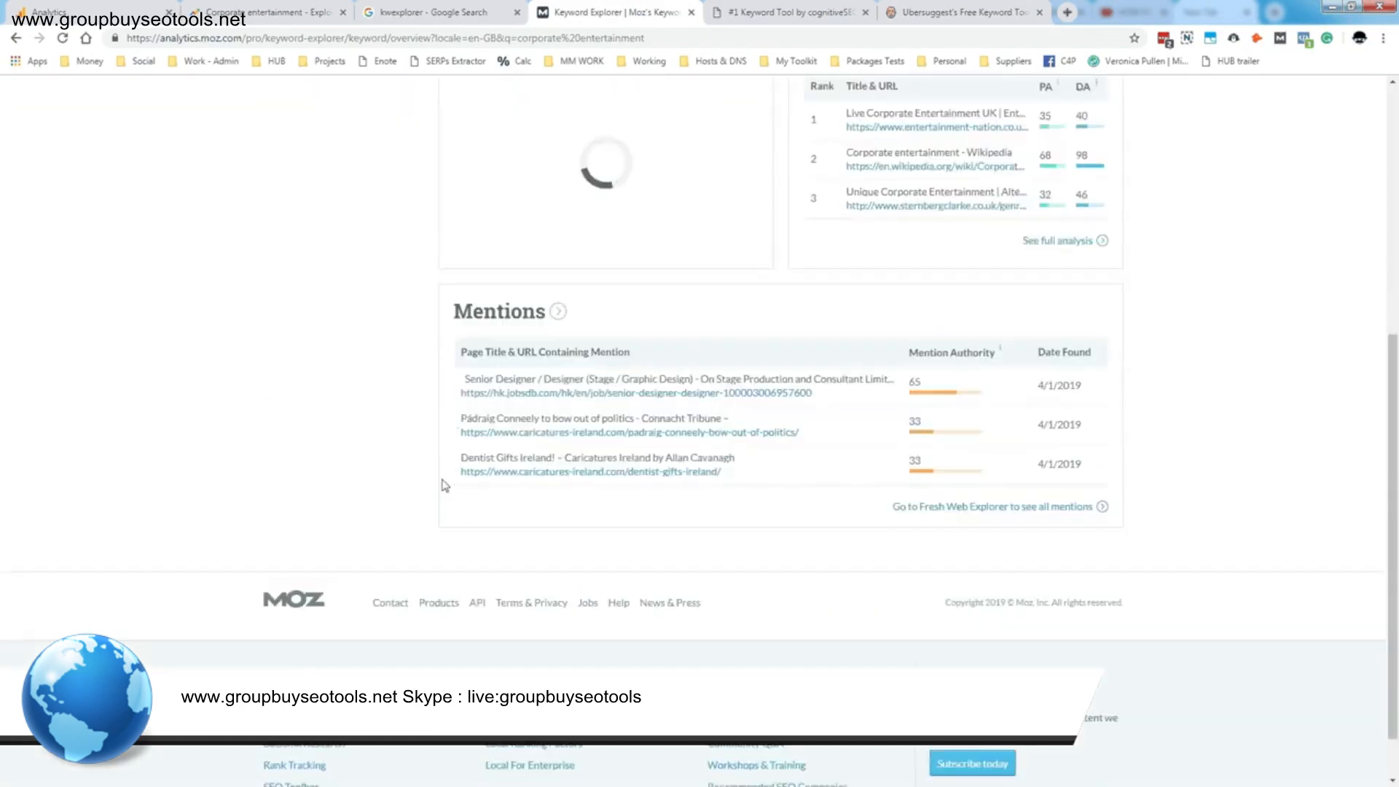
{"action": "scroll", "coordinate": [444, 486], "scroll_direction": "up", "scroll_amount": 6}
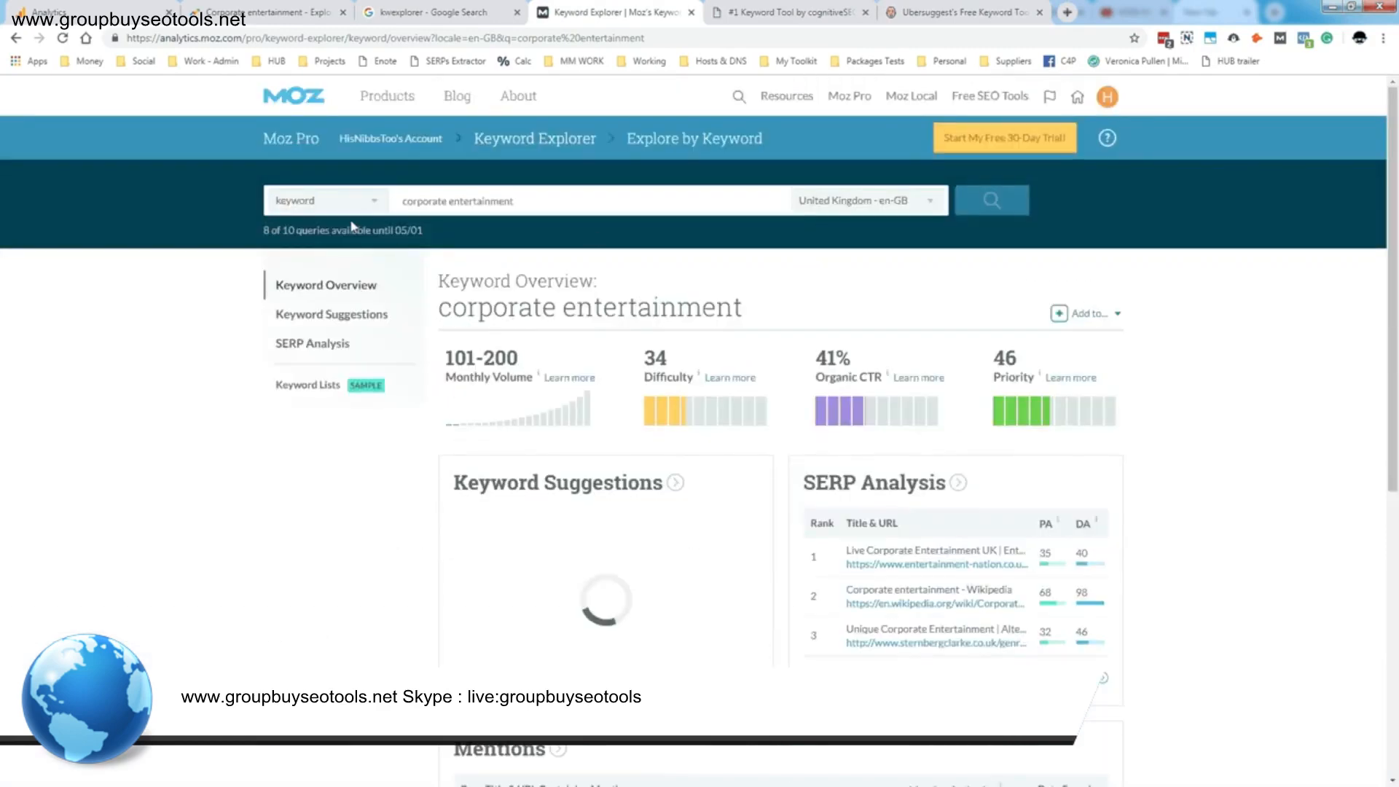
{"action": "left_click", "coordinate": [384, 205]}
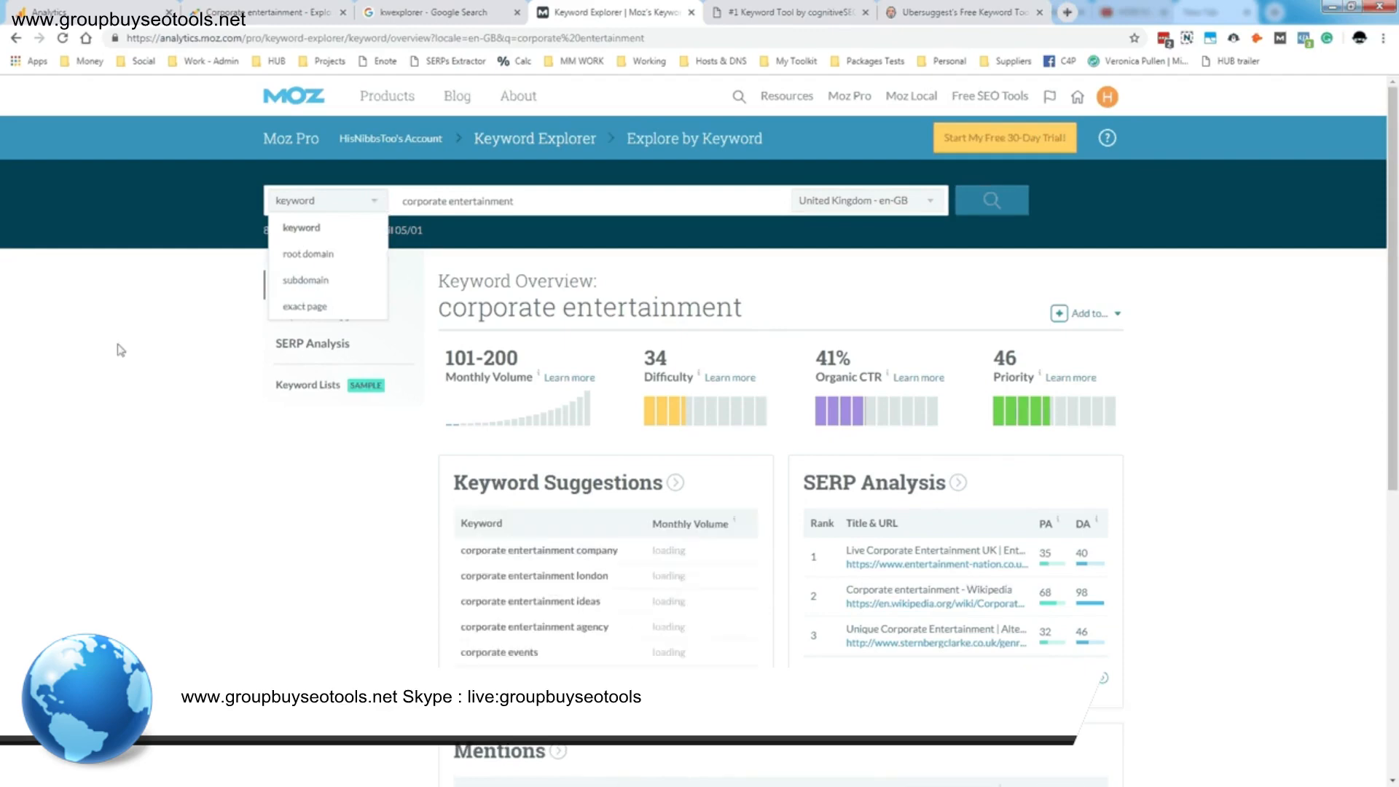
{"action": "left_click", "coordinate": [169, 343]}
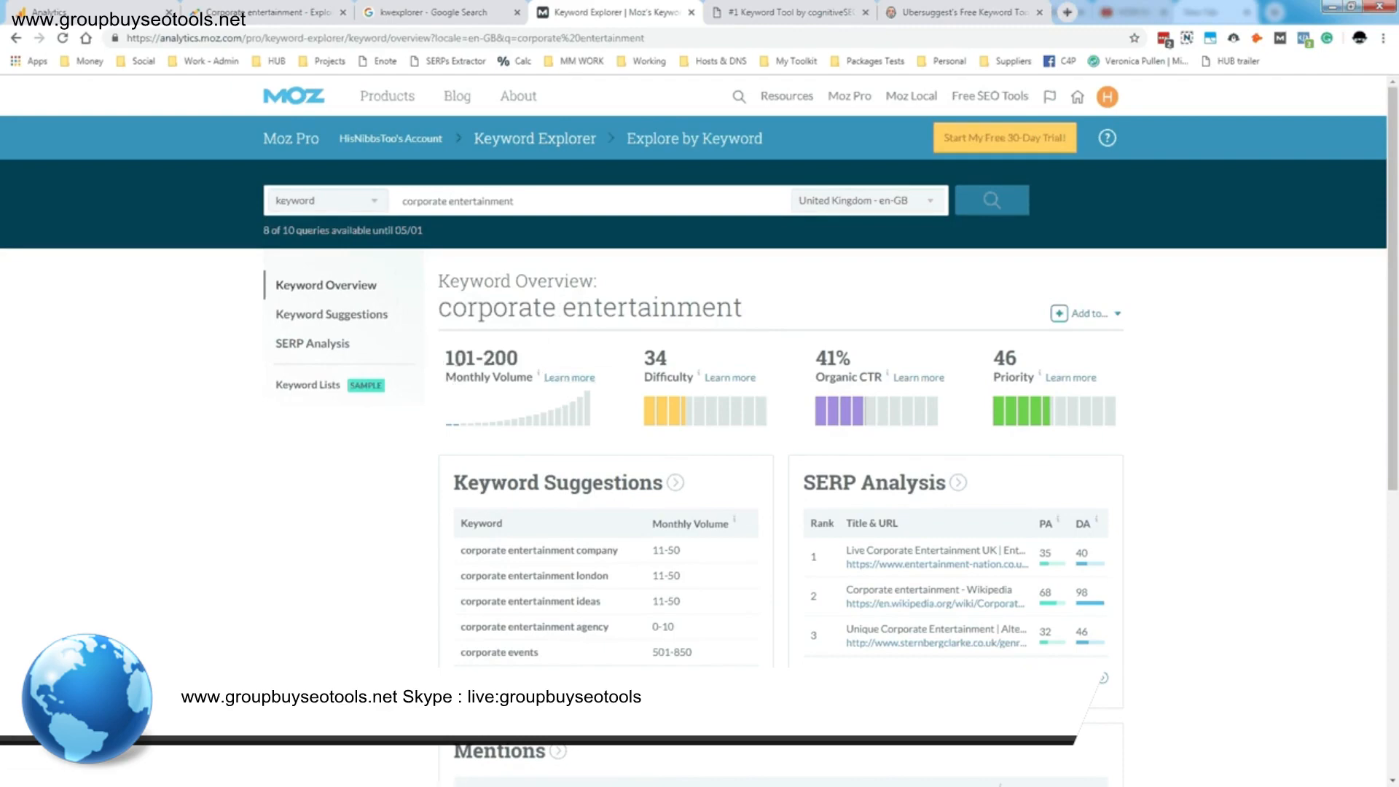
Examine the monthly volume, difficulty, organic CTR and priority metrics for corporate entertainment
{"action": "mouse_move", "coordinate": [472, 384]}
{"action": "left_click_drag", "start_coordinate": [446, 358], "coordinate": [525, 357]}
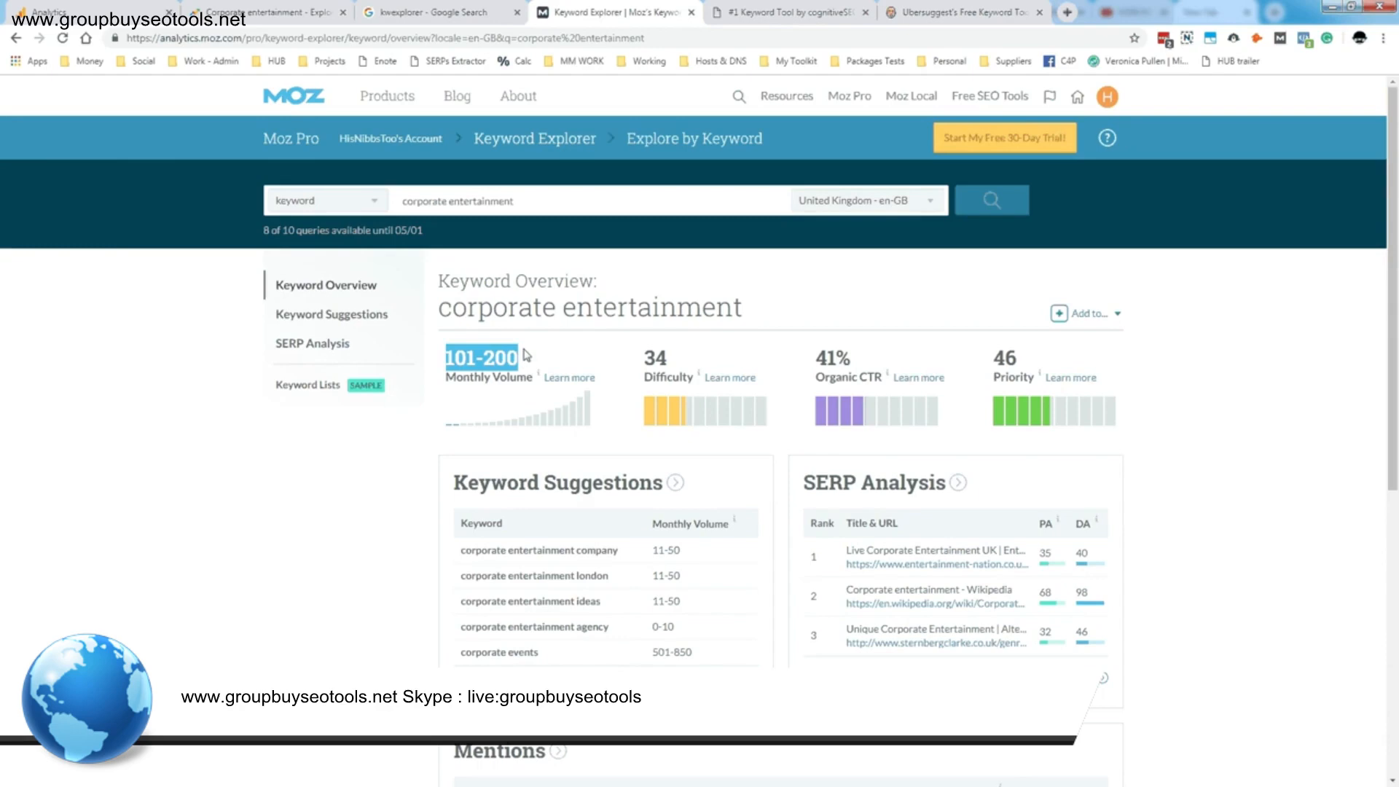
{"action": "left_click", "coordinate": [523, 368]}
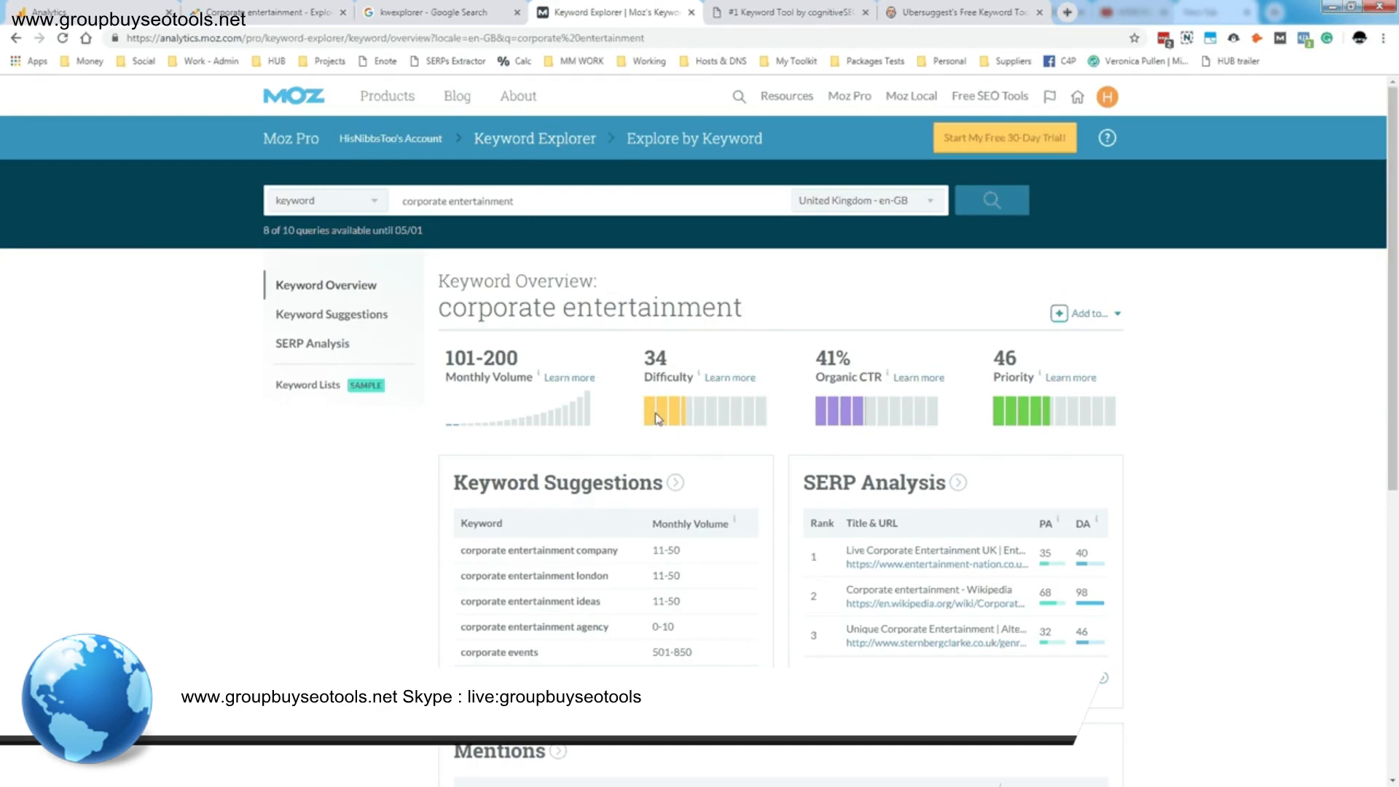
{"action": "mouse_move", "coordinate": [649, 379]}
{"action": "mouse_move", "coordinate": [846, 385]}
{"action": "mouse_move", "coordinate": [1013, 384]}
{"action": "double_click", "coordinate": [1002, 360]}
{"action": "left_click", "coordinate": [1005, 357]}
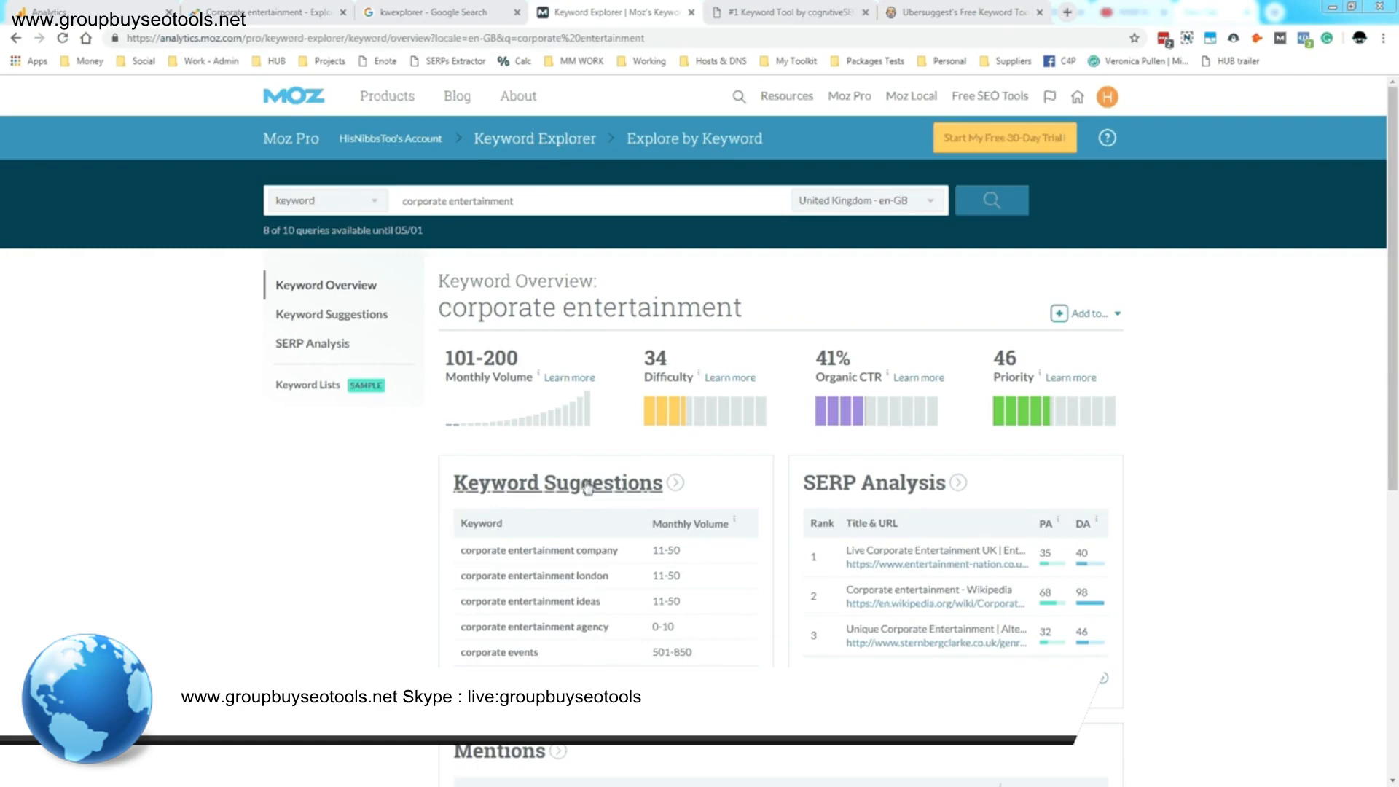
Open the full keyword suggestions for corporate entertainment in a separate tab and look through the list
{"action": "middle_click", "coordinate": [676, 486]}
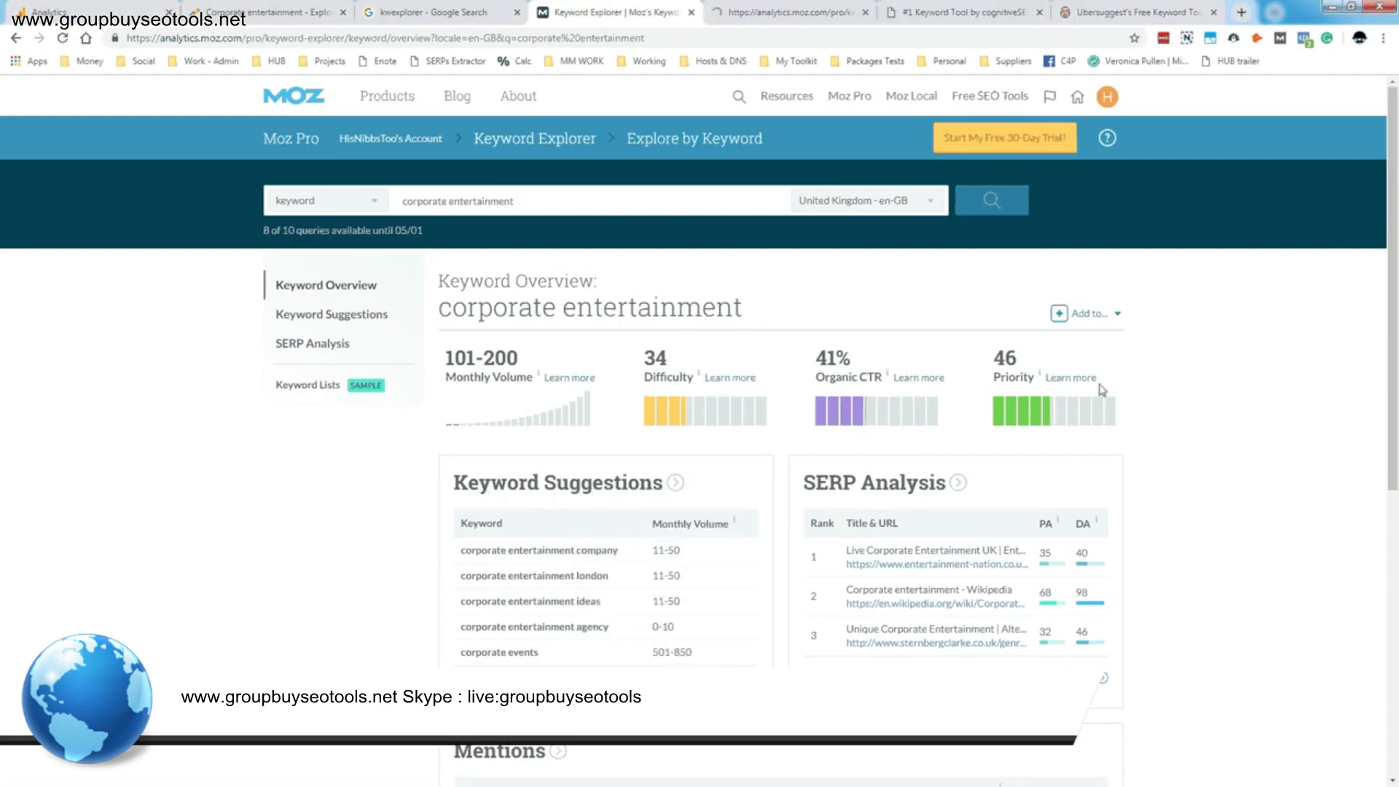
{"action": "left_click", "coordinate": [796, 12]}
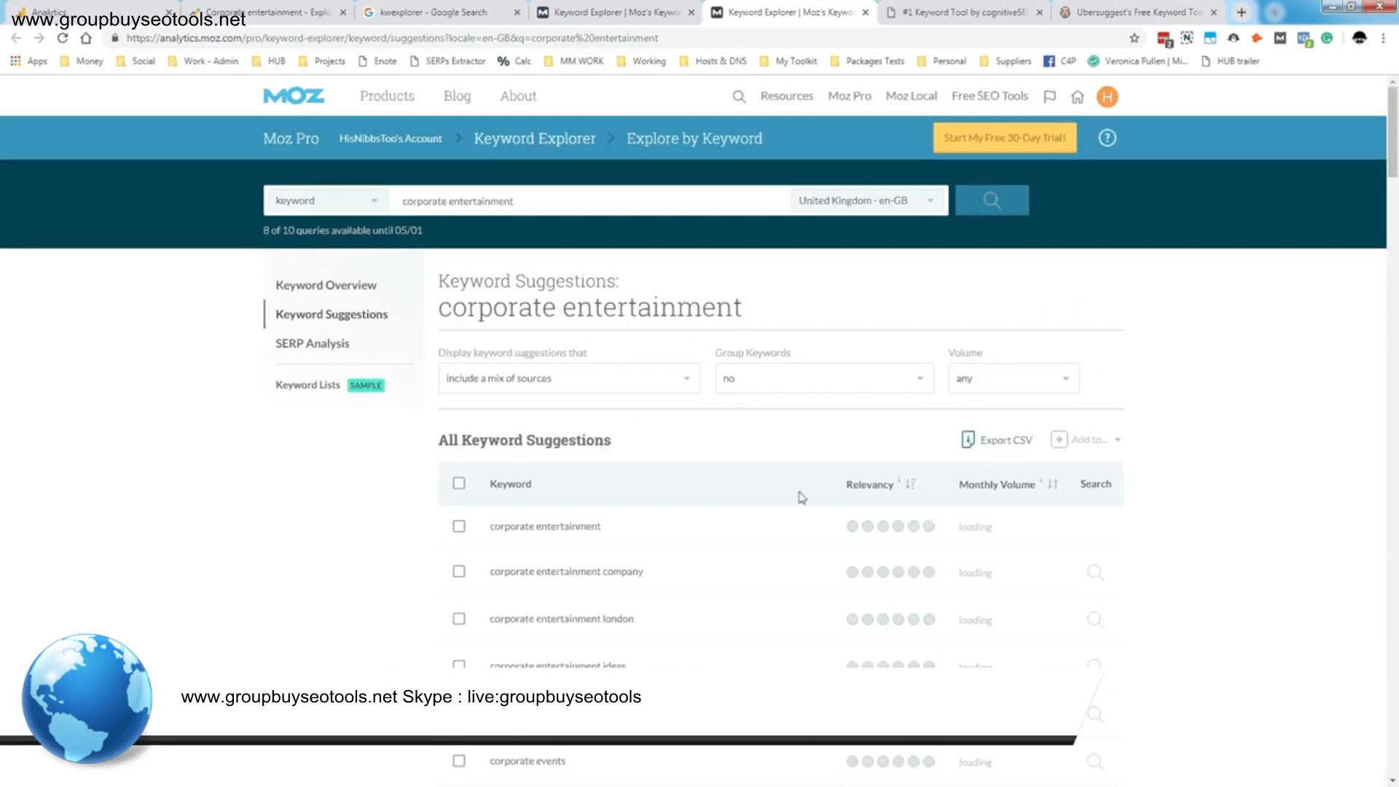
{"action": "scroll", "coordinate": [802, 498], "scroll_direction": "down", "scroll_amount": 10}
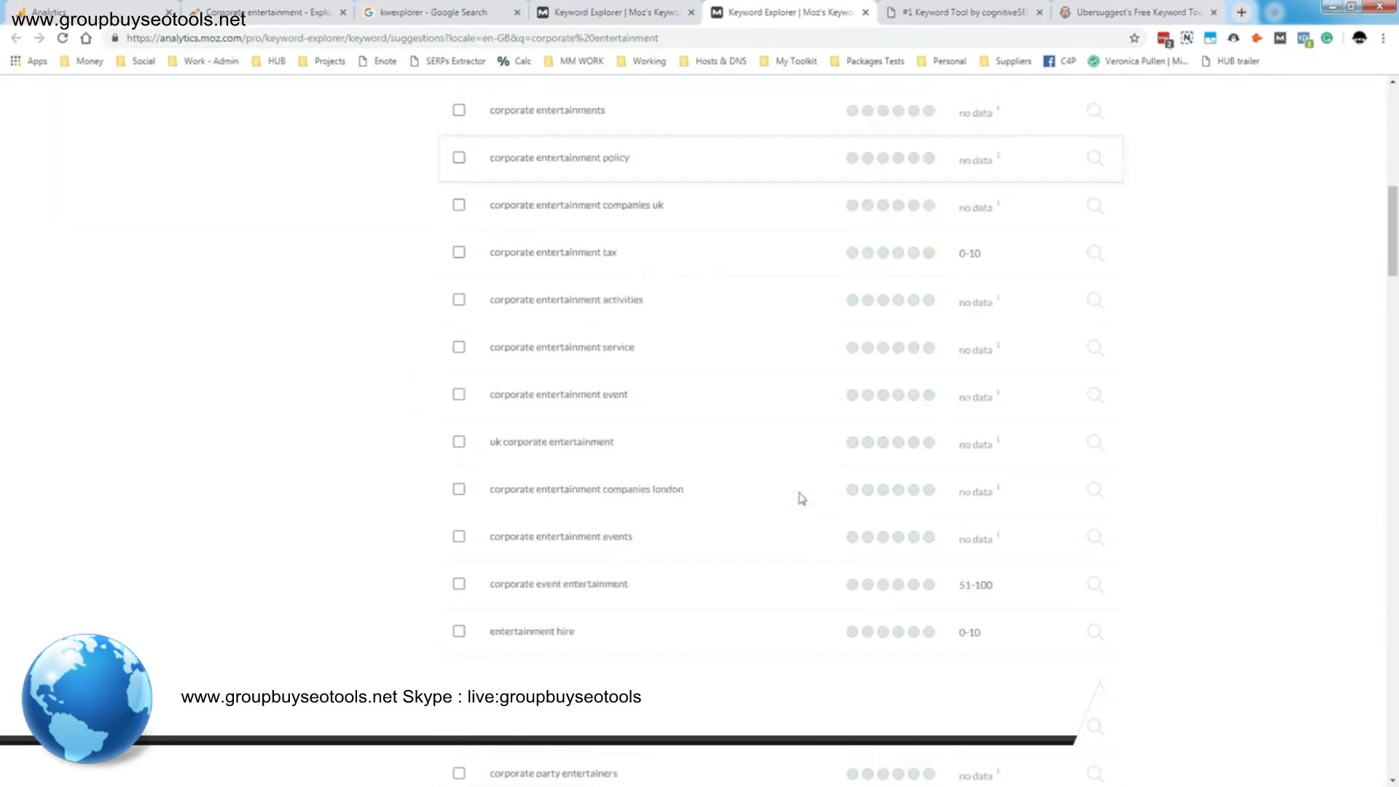
{"action": "scroll", "coordinate": [802, 498], "scroll_direction": "down", "scroll_amount": 12}
{"action": "scroll", "coordinate": [802, 499], "scroll_direction": "up", "scroll_amount": 20}
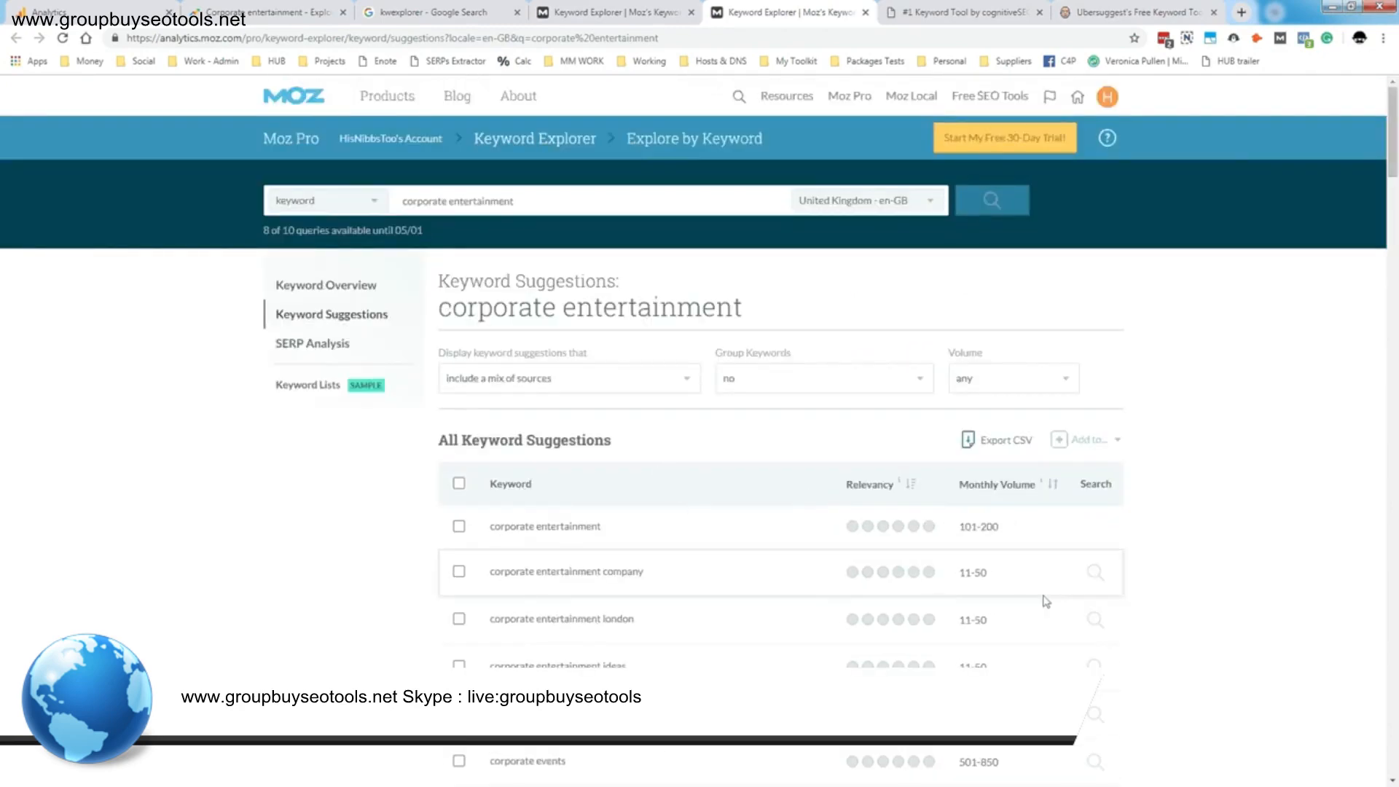
Sort the keyword suggestions by monthly volume, highest first, and review the first page of suggestions through to its end
{"action": "left_click", "coordinate": [992, 485]}
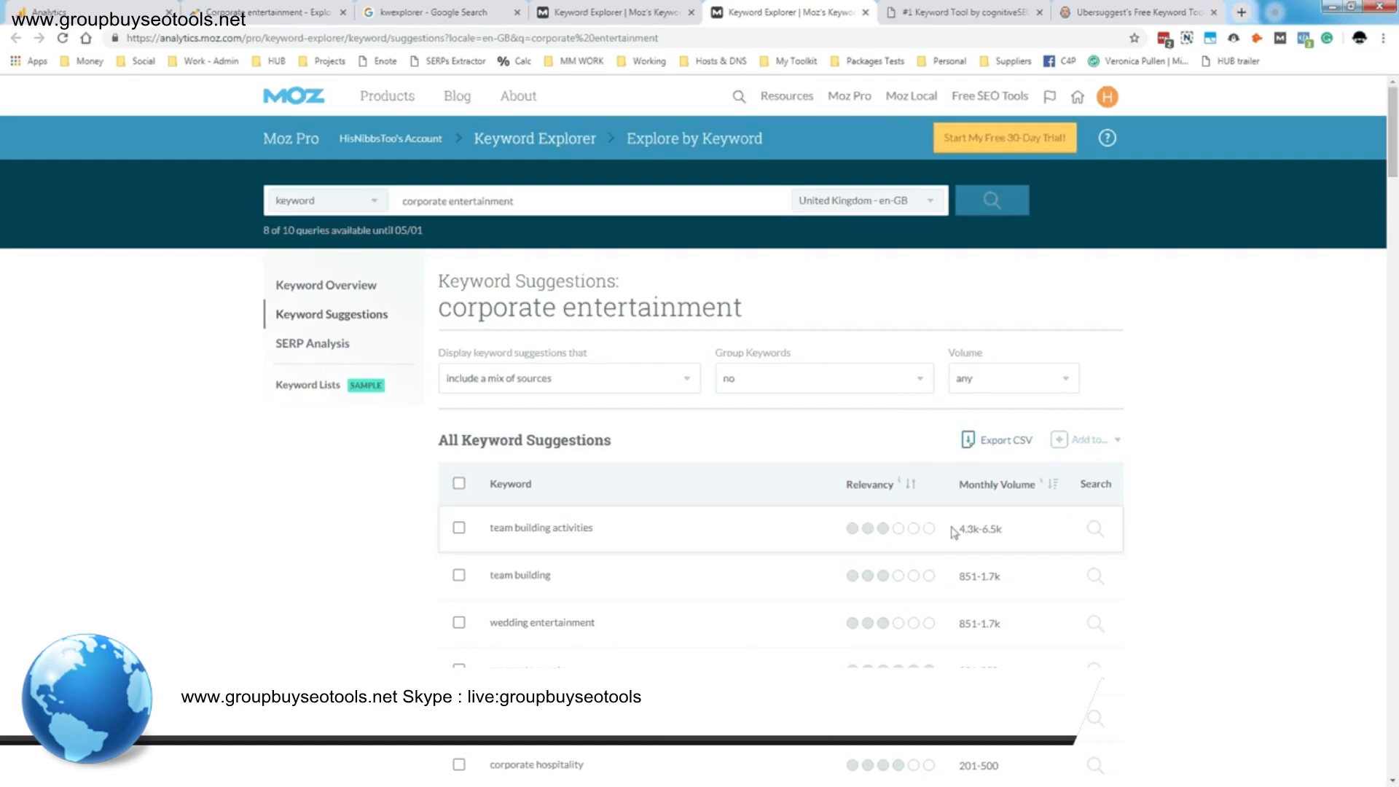
{"action": "left_click_drag", "start_coordinate": [957, 530], "coordinate": [1026, 535]}
{"action": "scroll", "coordinate": [1024, 535], "scroll_direction": "down", "scroll_amount": 2}
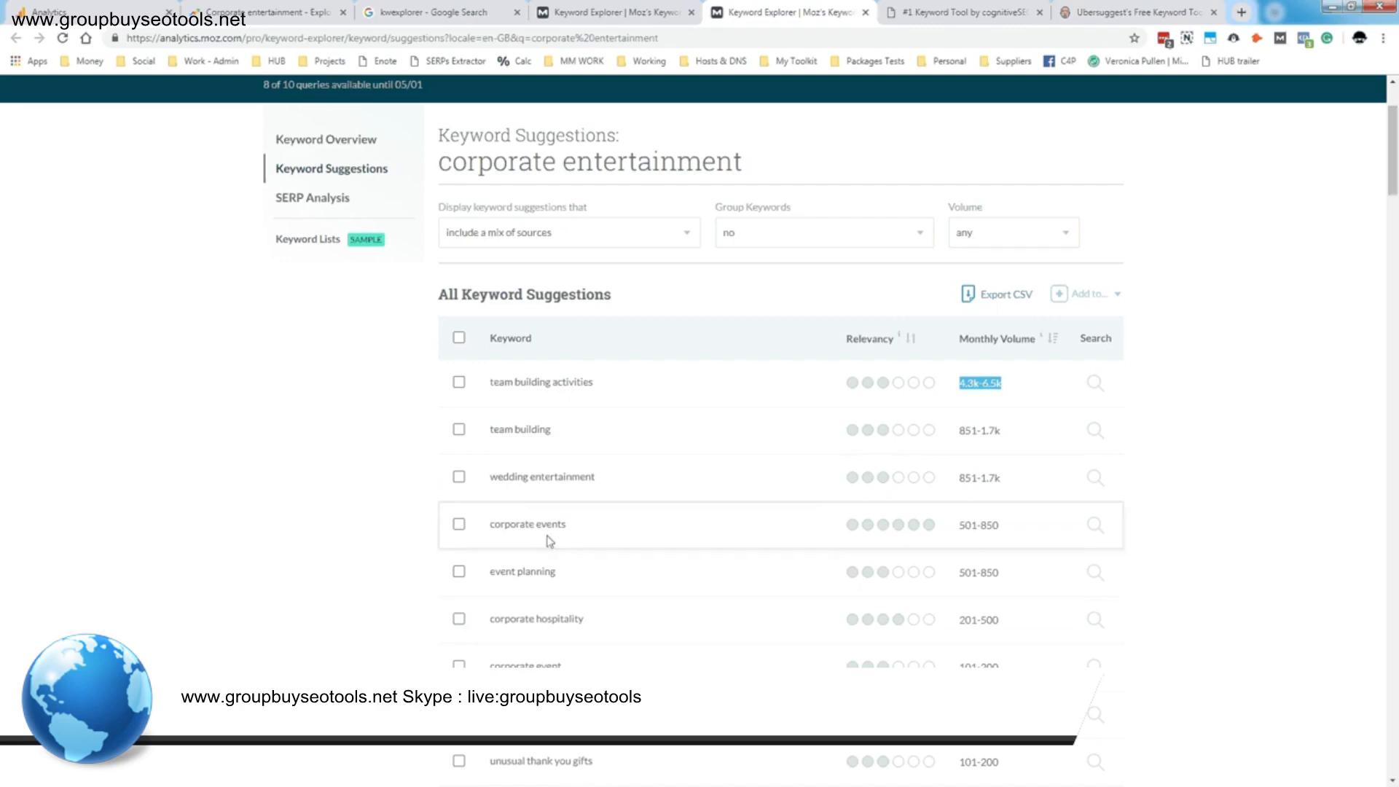
{"action": "scroll", "coordinate": [549, 540], "scroll_direction": "down", "scroll_amount": 2}
{"action": "scroll", "coordinate": [673, 418], "scroll_direction": "down", "scroll_amount": 12}
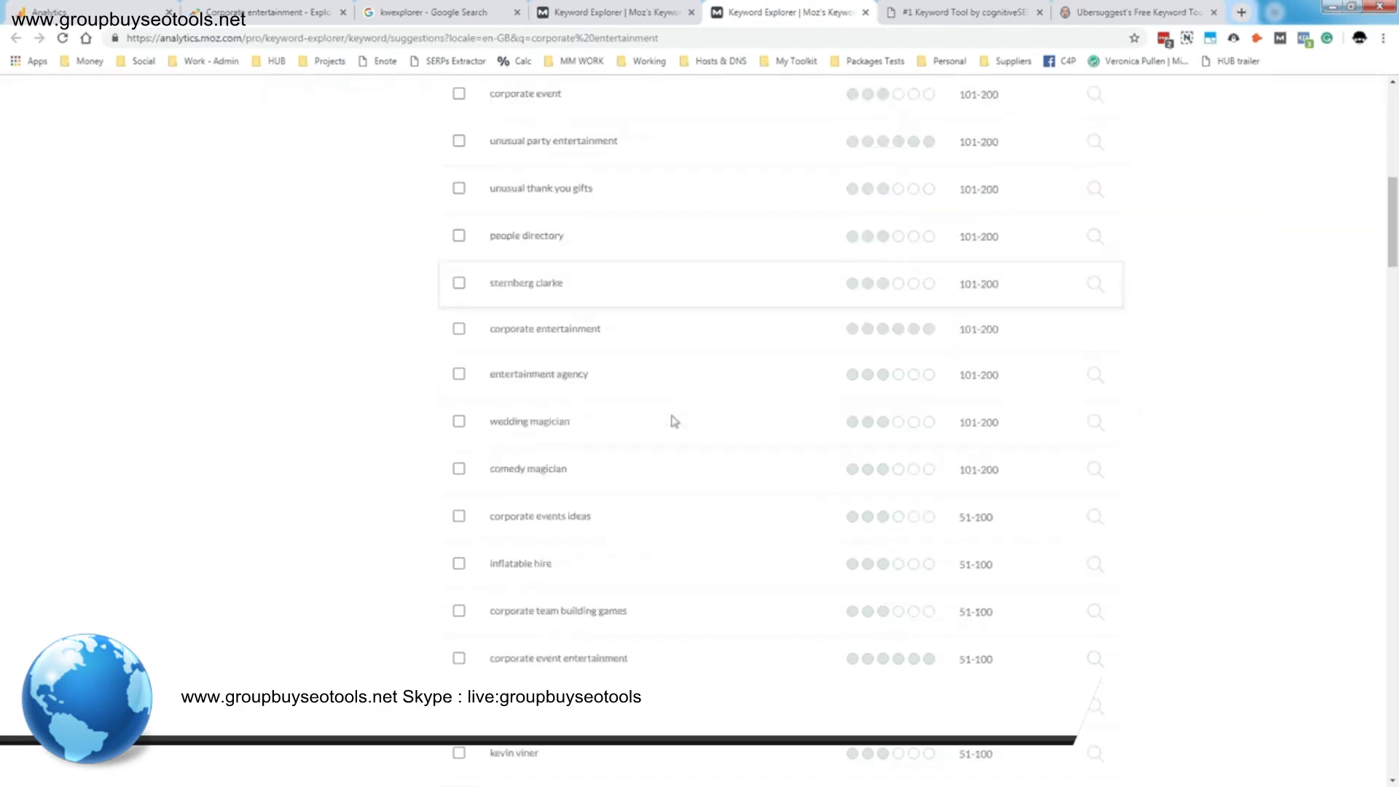
{"action": "scroll", "coordinate": [673, 421], "scroll_direction": "down", "scroll_amount": 20}
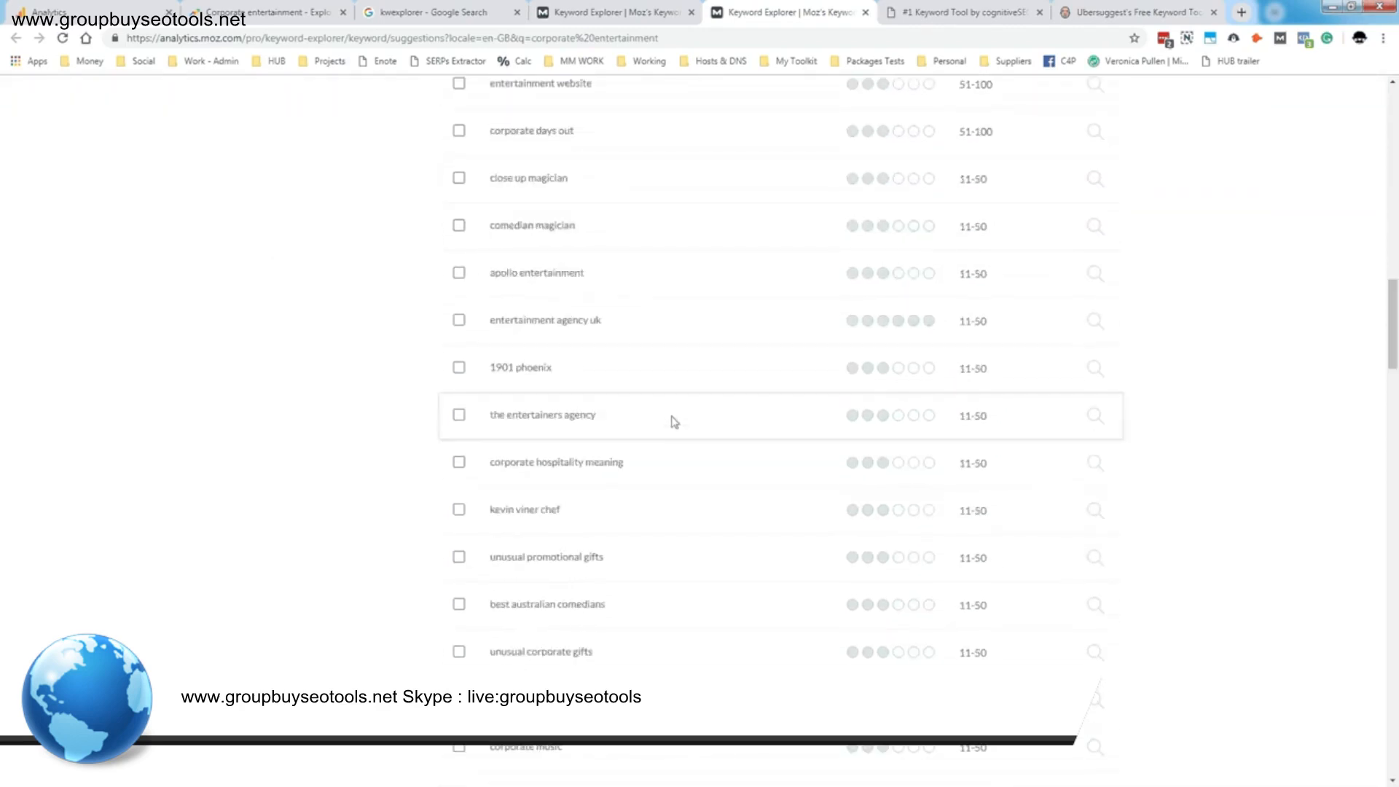
{"action": "scroll", "coordinate": [676, 422], "scroll_direction": "up", "scroll_amount": 11}
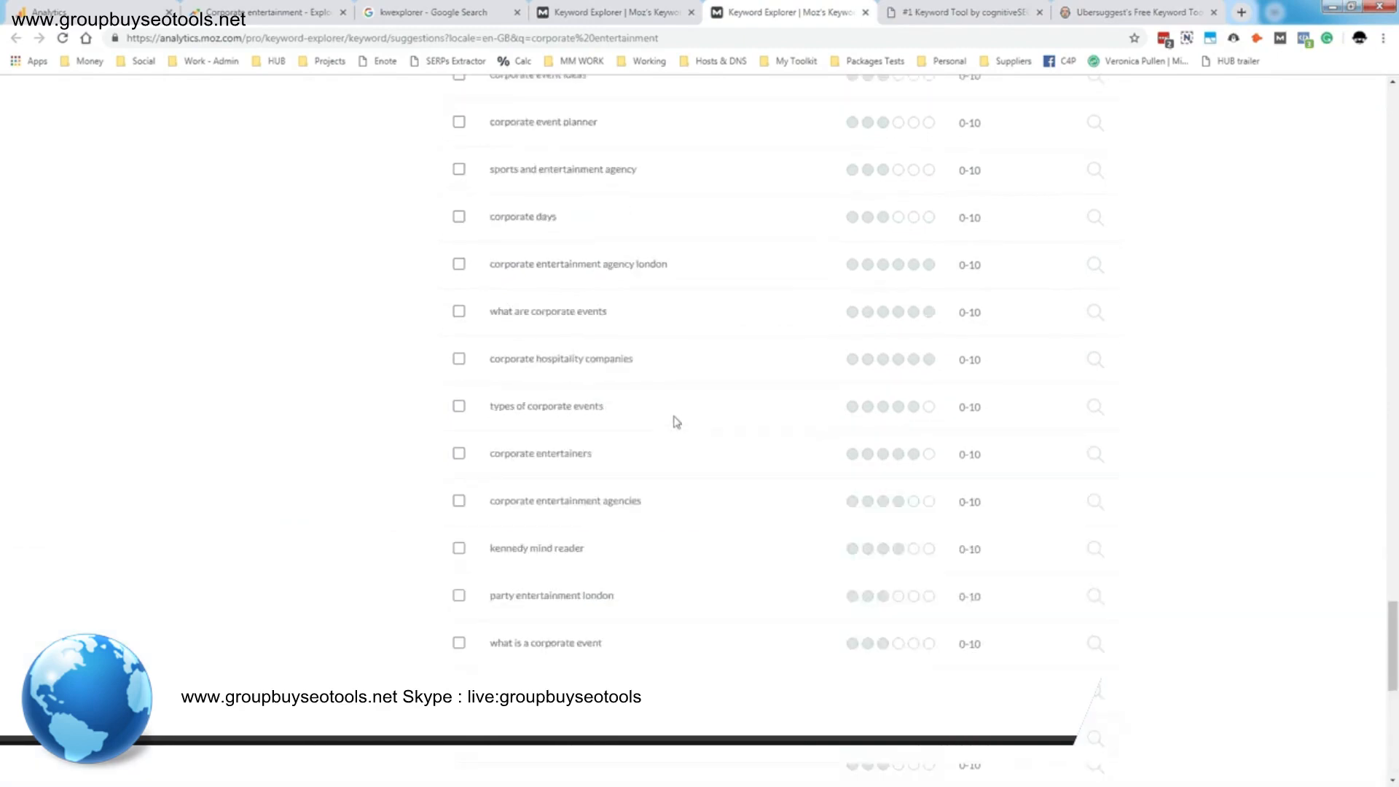
{"action": "scroll", "coordinate": [677, 421], "scroll_direction": "down", "scroll_amount": 11}
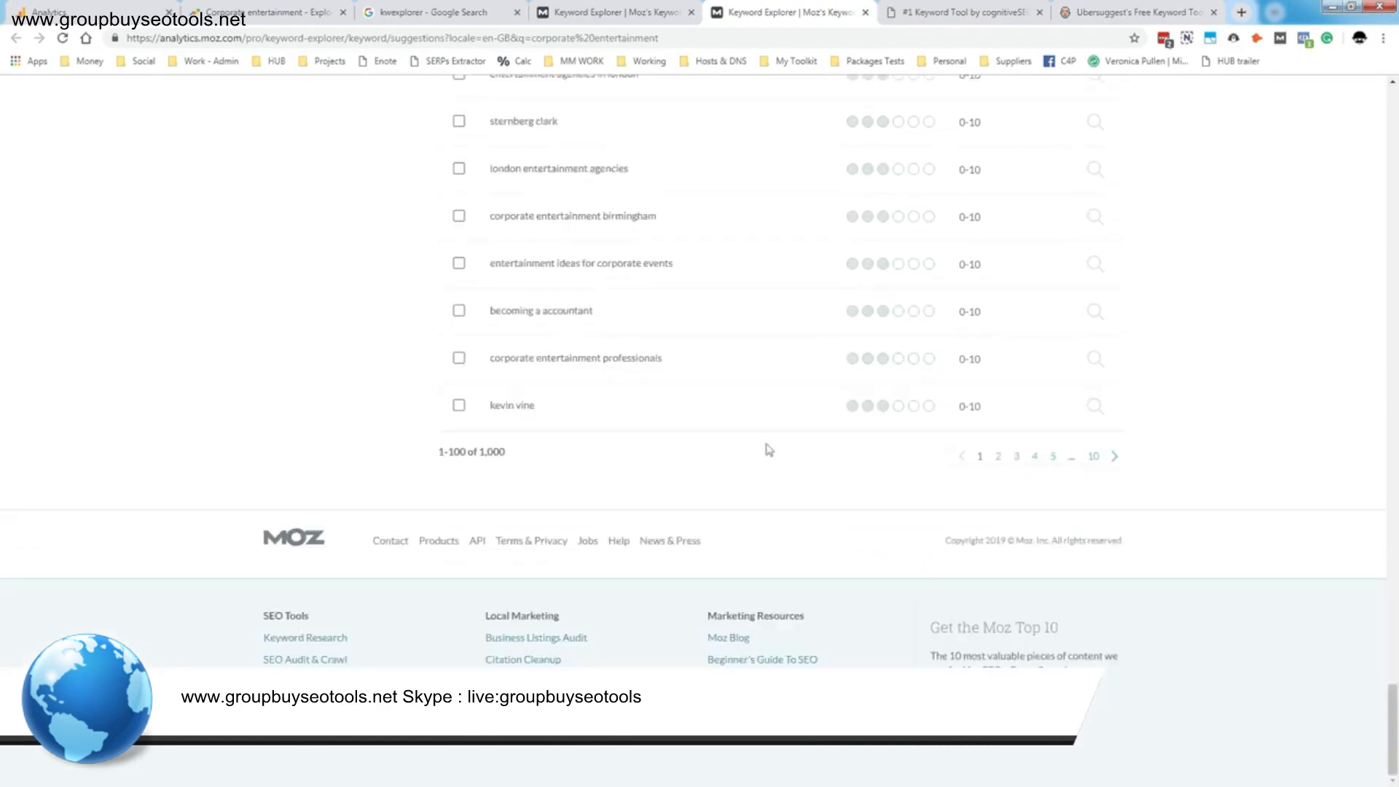
Group the keyword suggestions with low lexical similarity
{"action": "scroll", "coordinate": [762, 438], "scroll_direction": "up", "scroll_amount": 20}
{"action": "scroll", "coordinate": [763, 436], "scroll_direction": "up", "scroll_amount": 15}
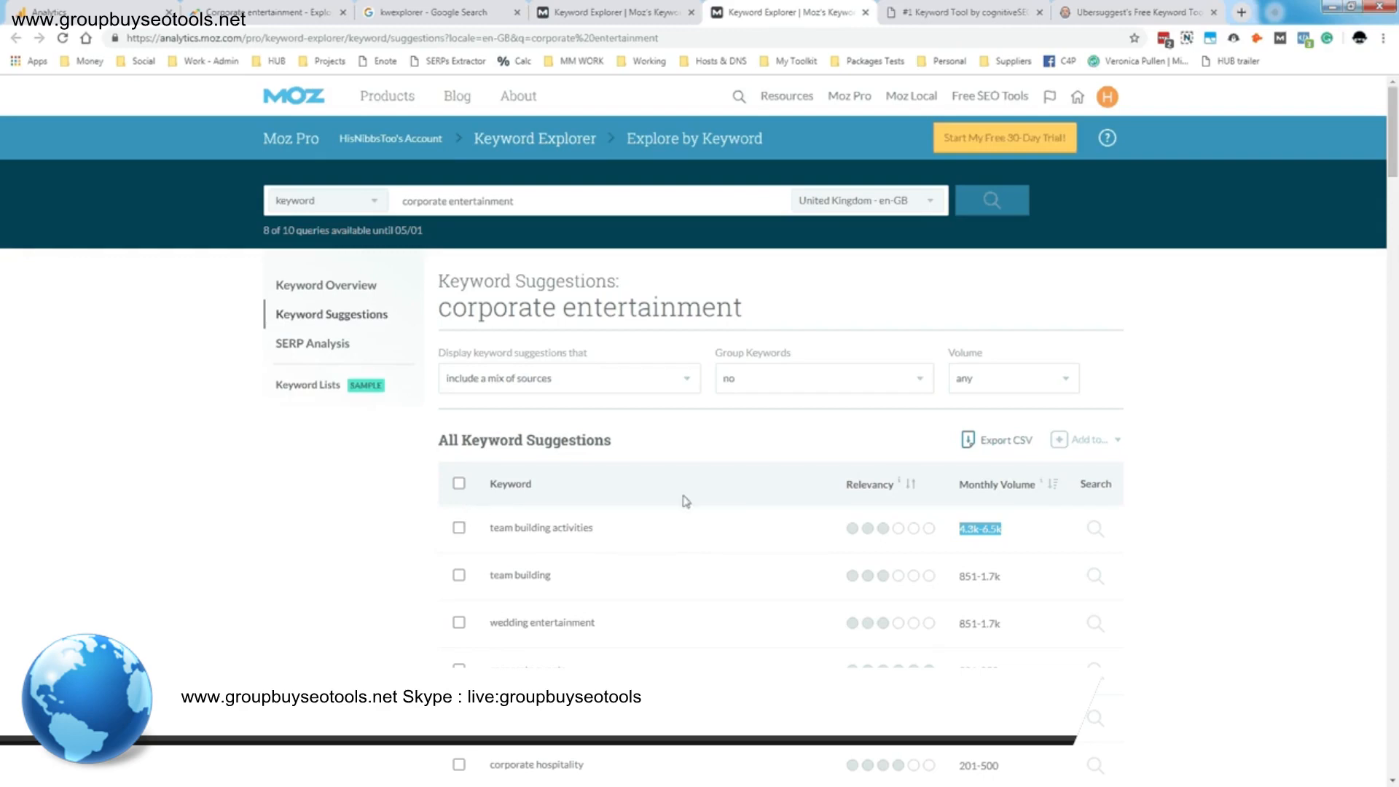
{"action": "left_click", "coordinate": [920, 385]}
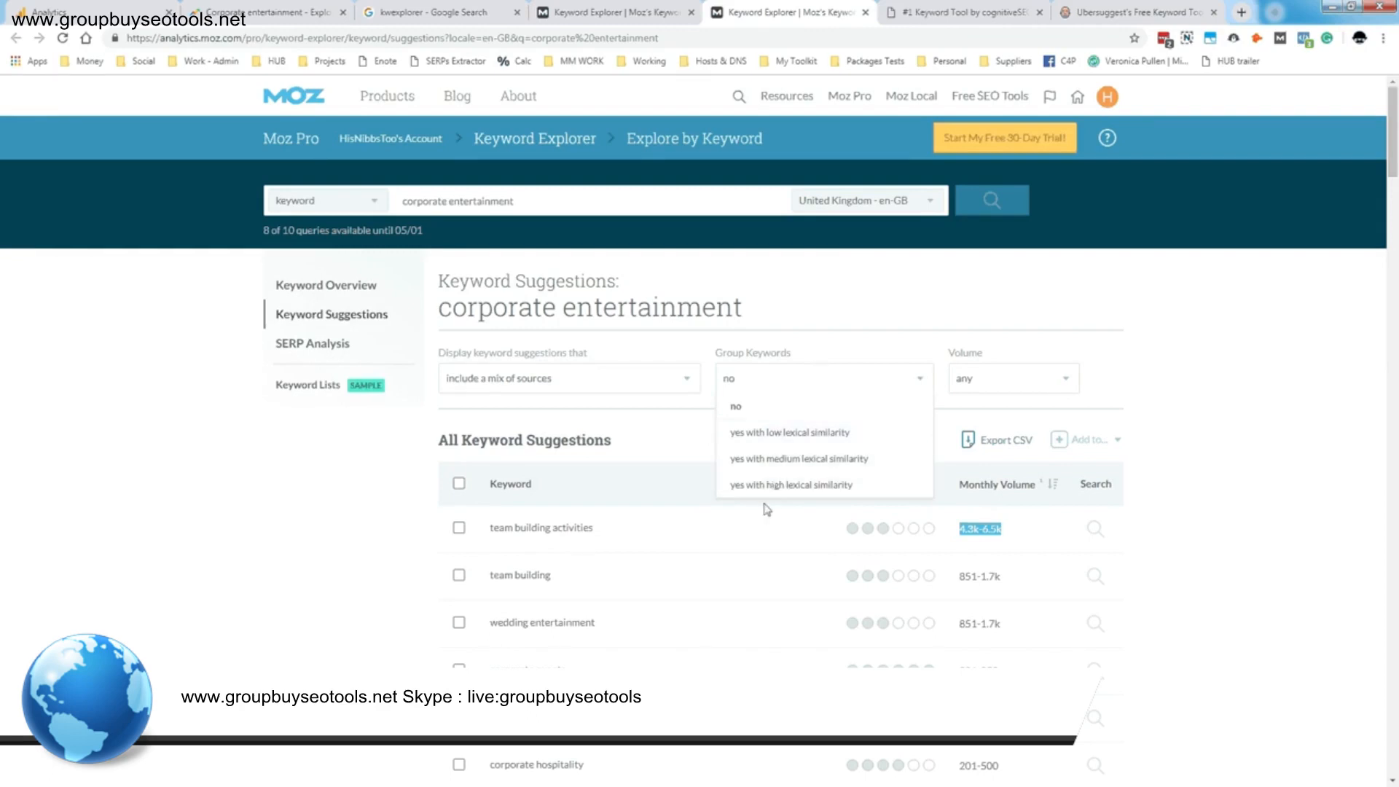
{"action": "left_click", "coordinate": [797, 434]}
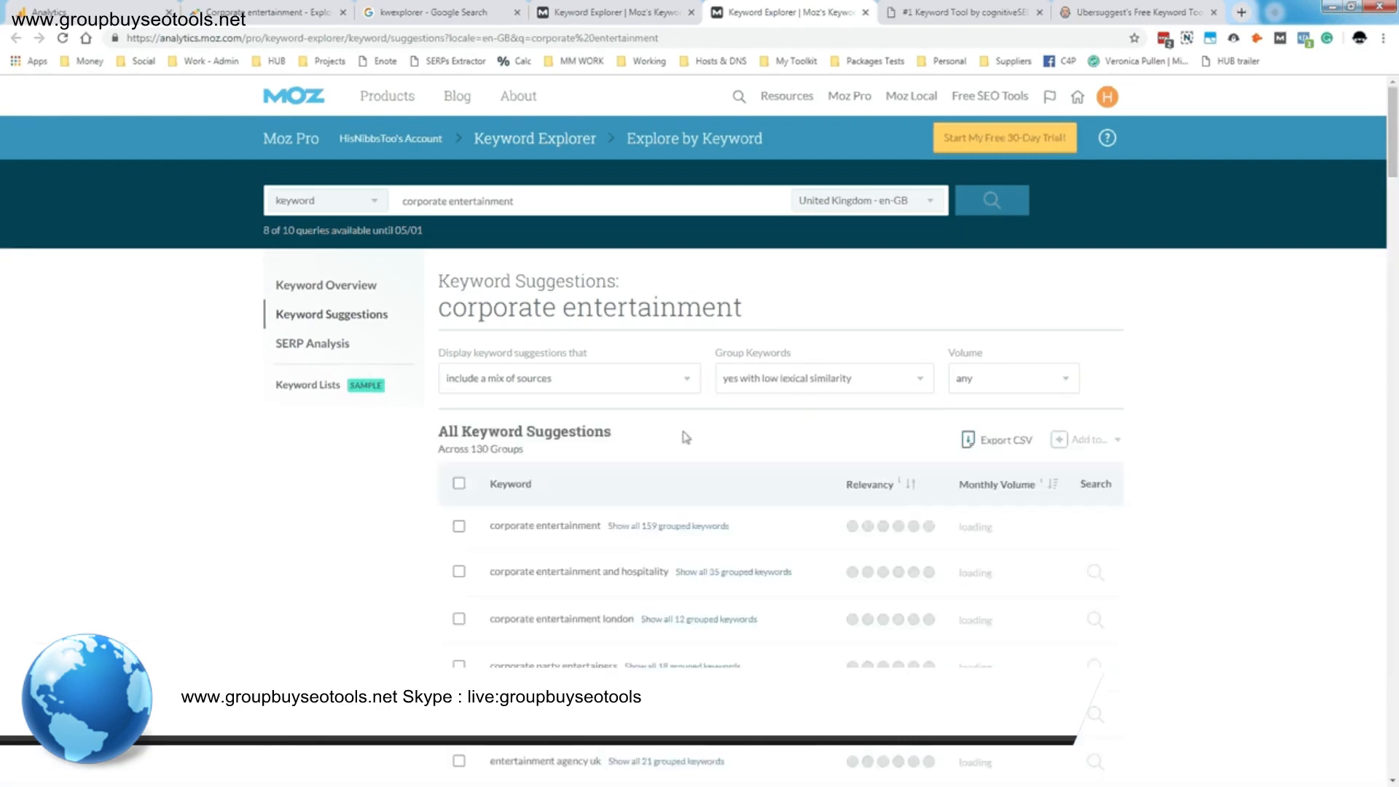
Review the keywords grouped under team building activities and wedding entertainment, collapsing each group again
{"action": "scroll", "coordinate": [815, 510], "scroll_direction": "down", "scroll_amount": 2}
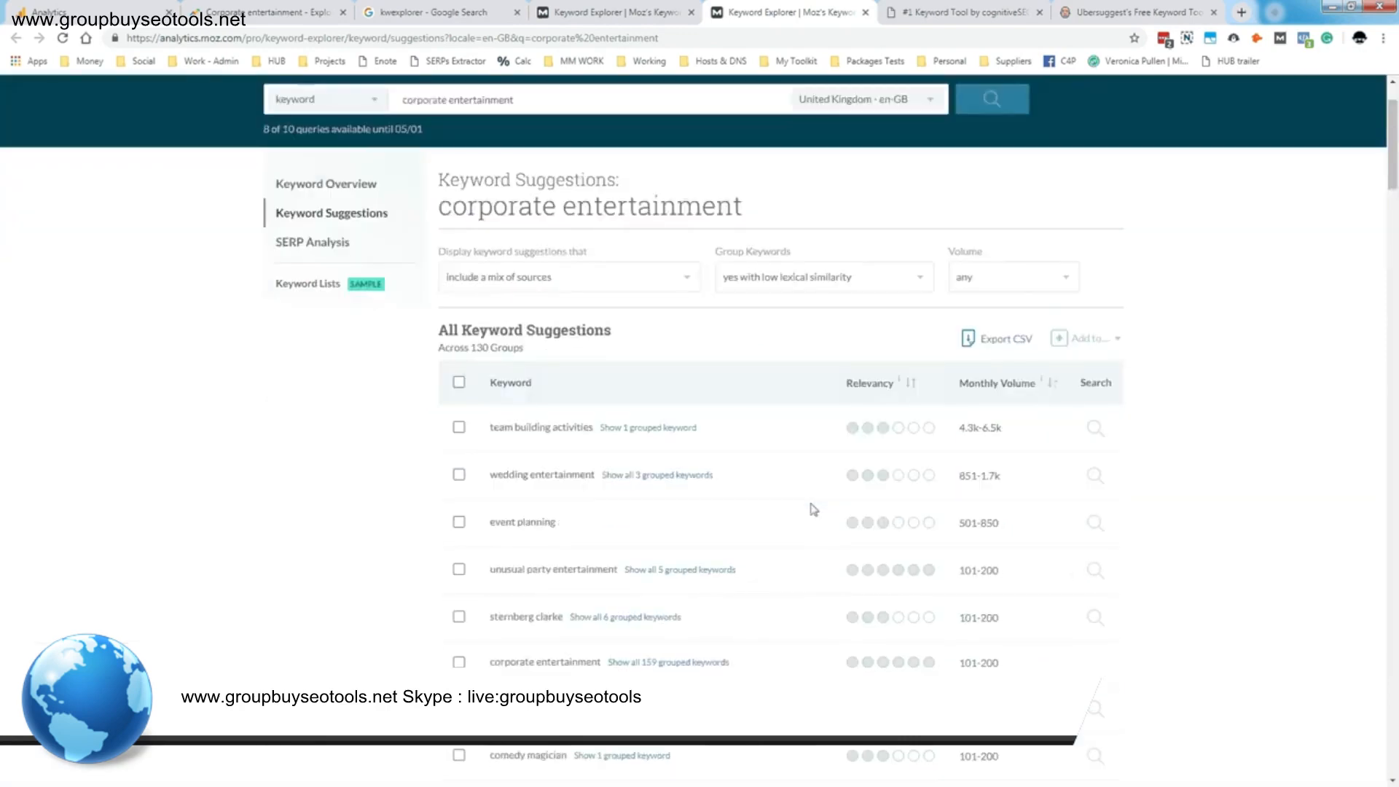
{"action": "scroll", "coordinate": [814, 509], "scroll_direction": "down", "scroll_amount": 1}
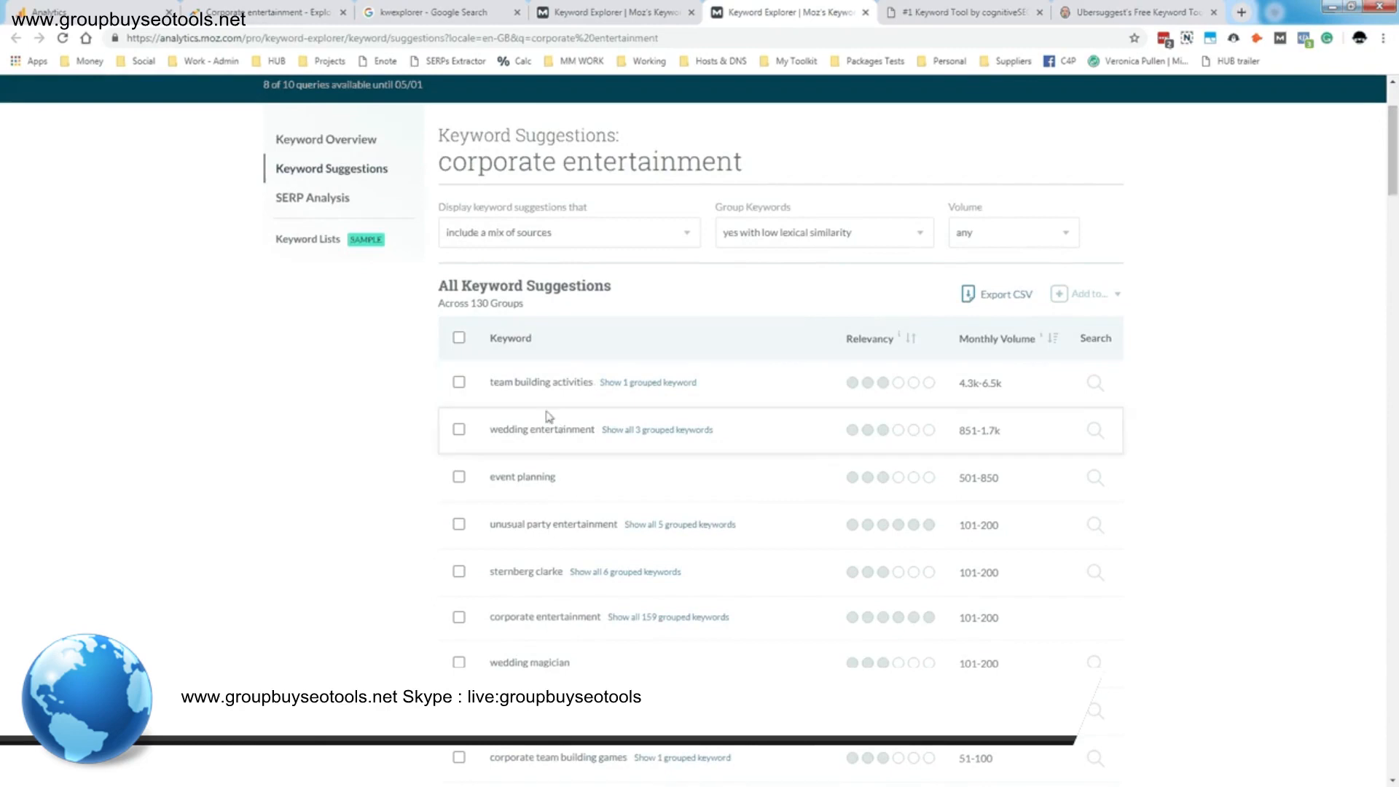
{"action": "left_click", "coordinate": [638, 384]}
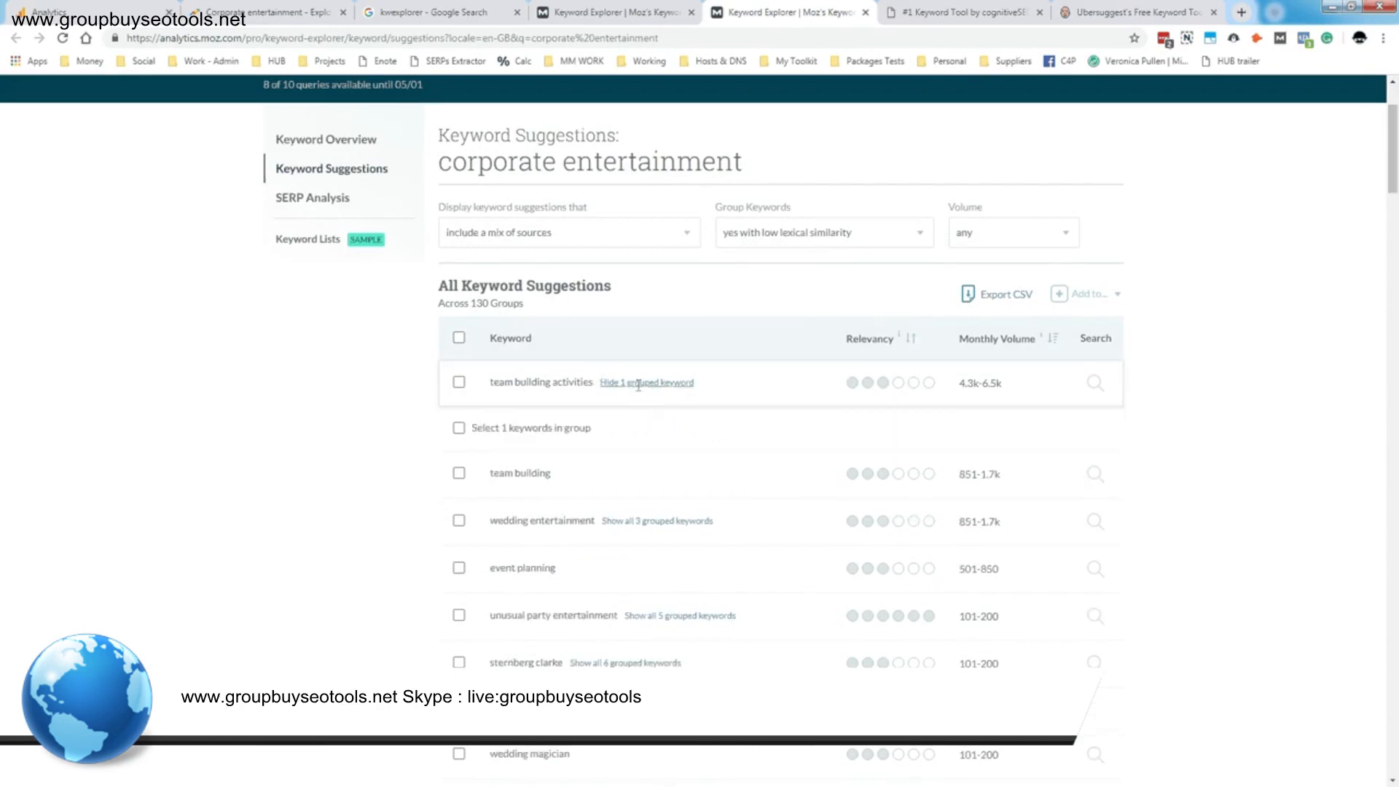
{"action": "left_click", "coordinate": [642, 384]}
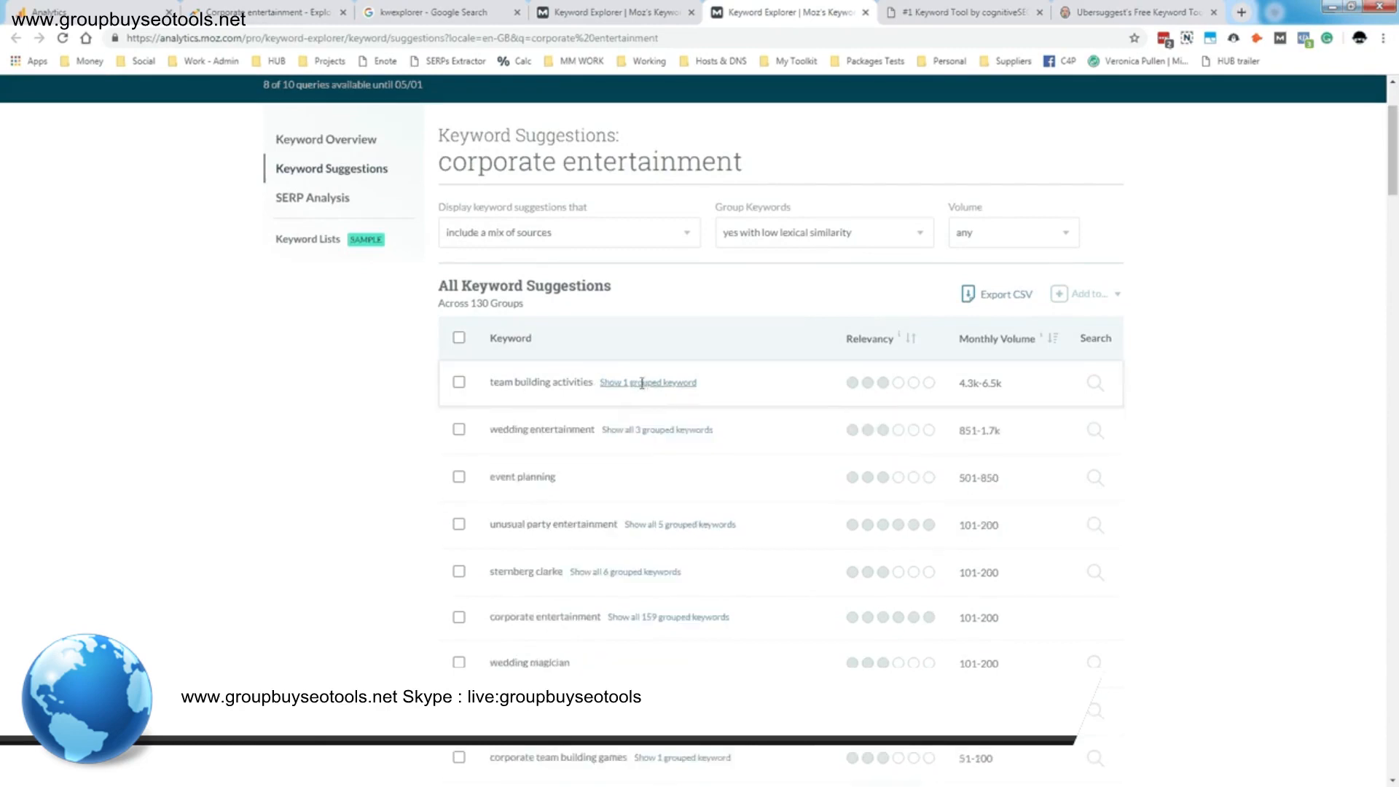
{"action": "left_click", "coordinate": [641, 383]}
{"action": "scroll", "coordinate": [642, 383], "scroll_direction": "down", "scroll_amount": 1}
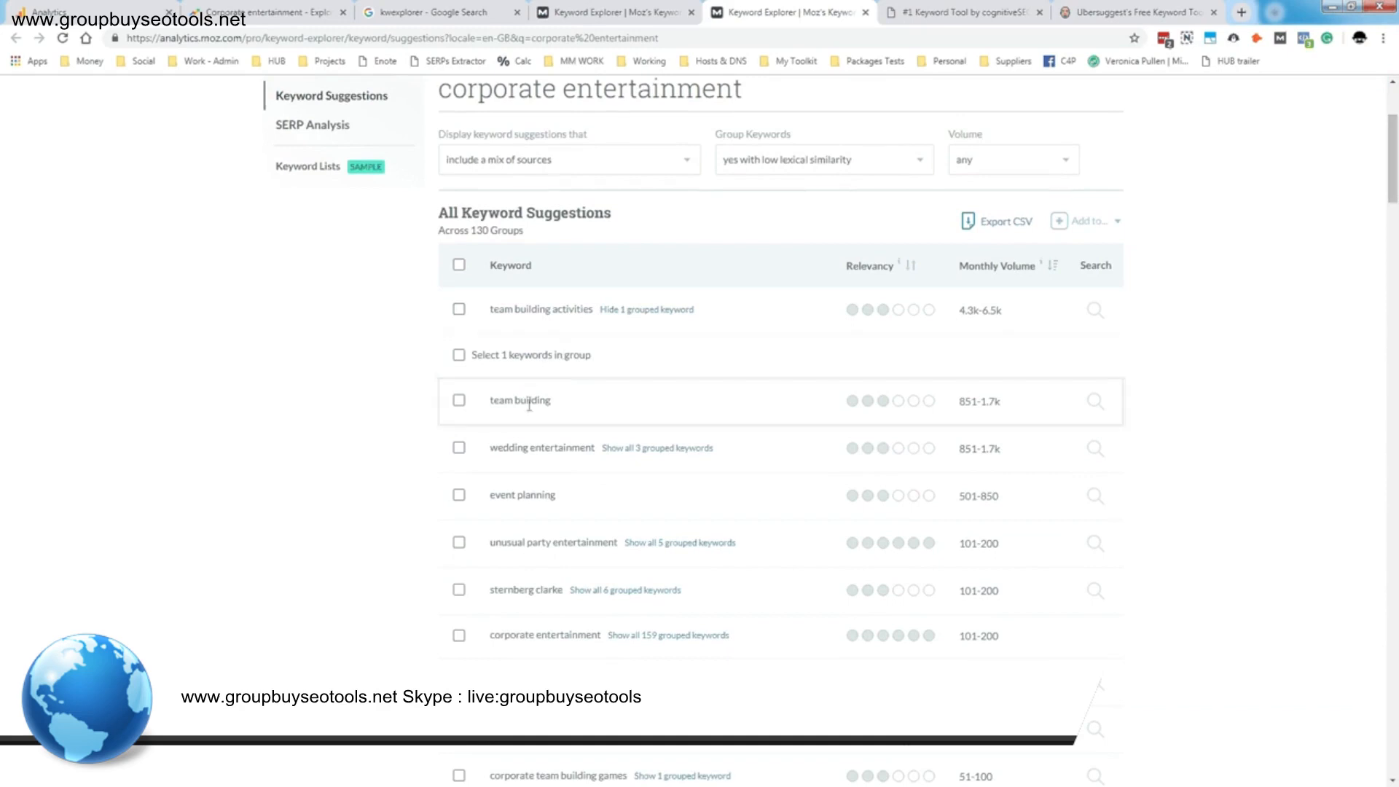
{"action": "left_click", "coordinate": [649, 310]}
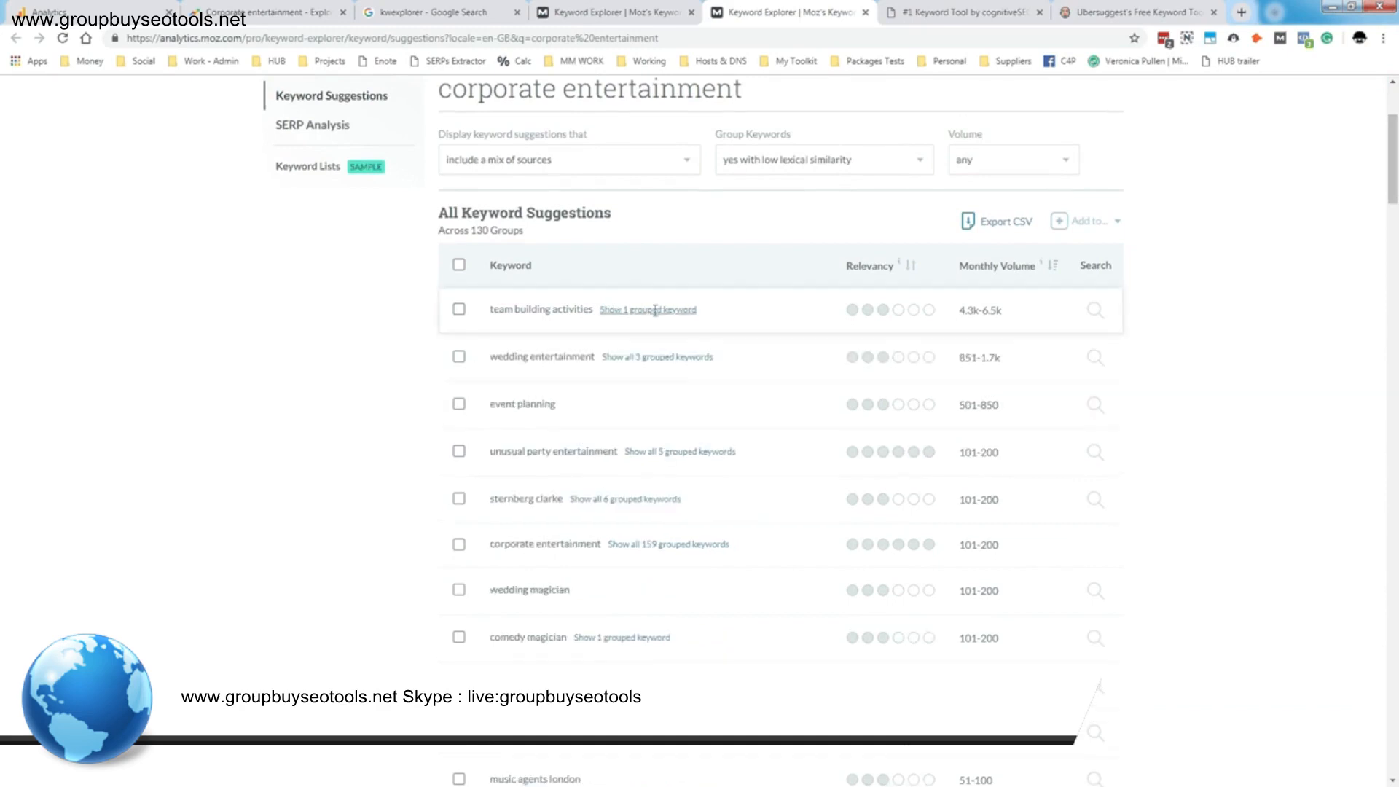
{"action": "left_click", "coordinate": [672, 357]}
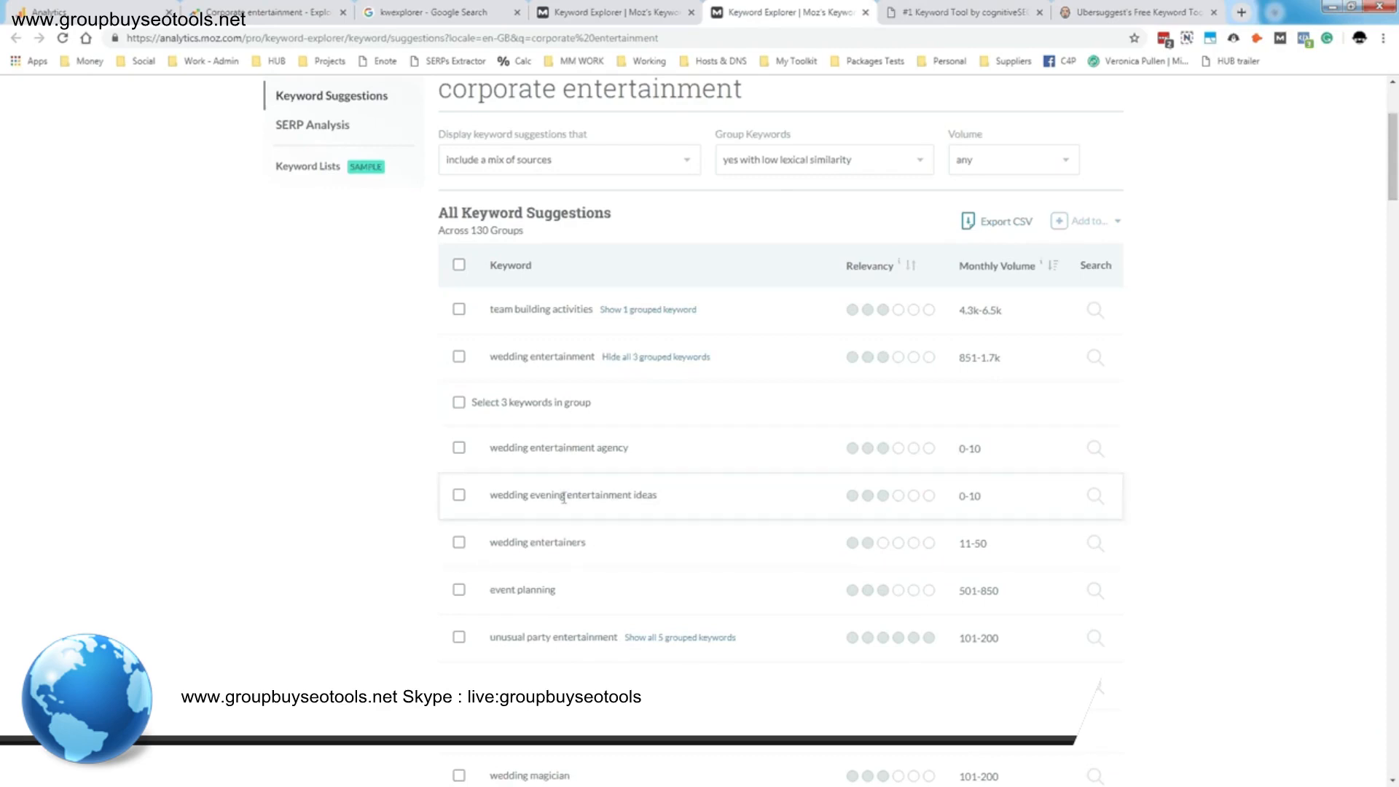
{"action": "left_click", "coordinate": [656, 358]}
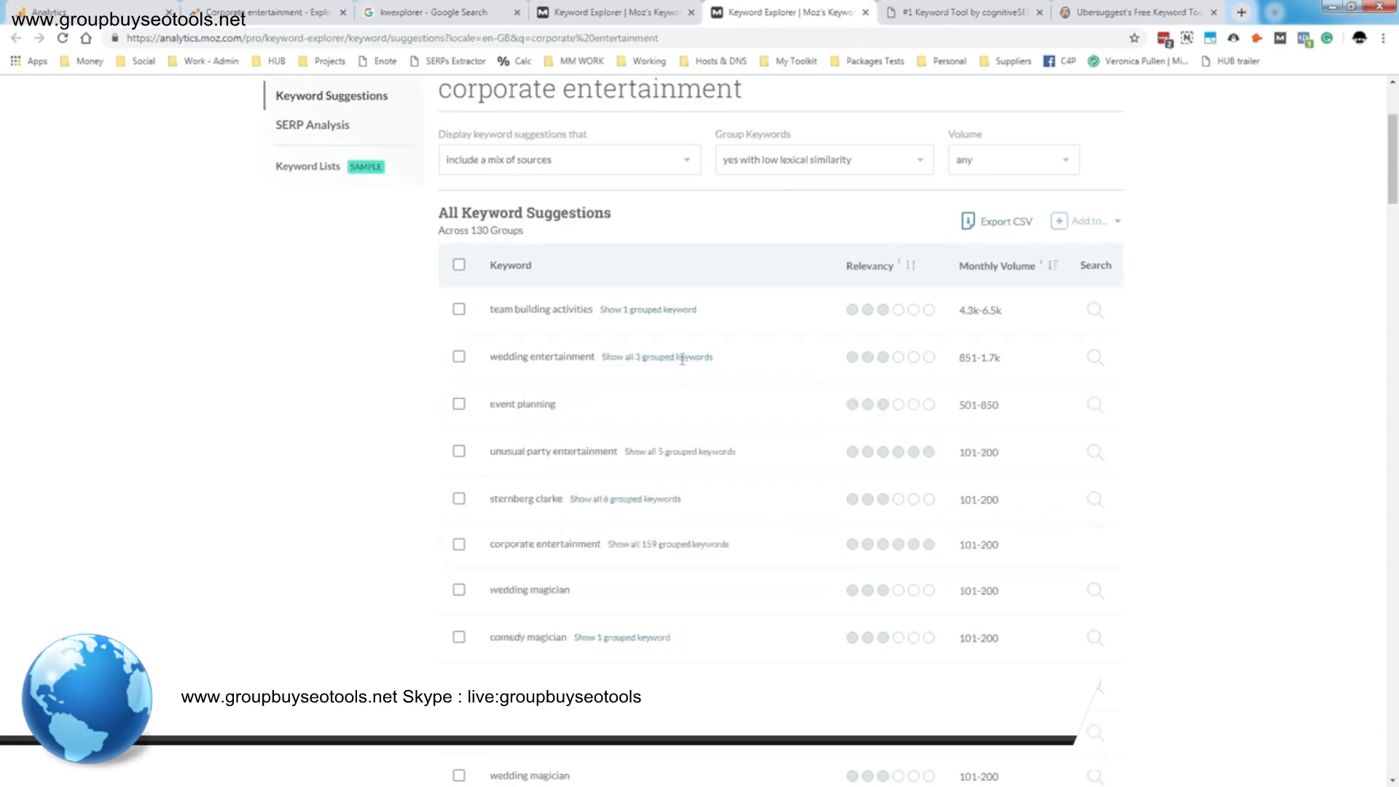
Expand the entertainment agency uk group, look through its grouped keywords and collapse it
{"action": "scroll", "coordinate": [740, 401], "scroll_direction": "down", "scroll_amount": 5}
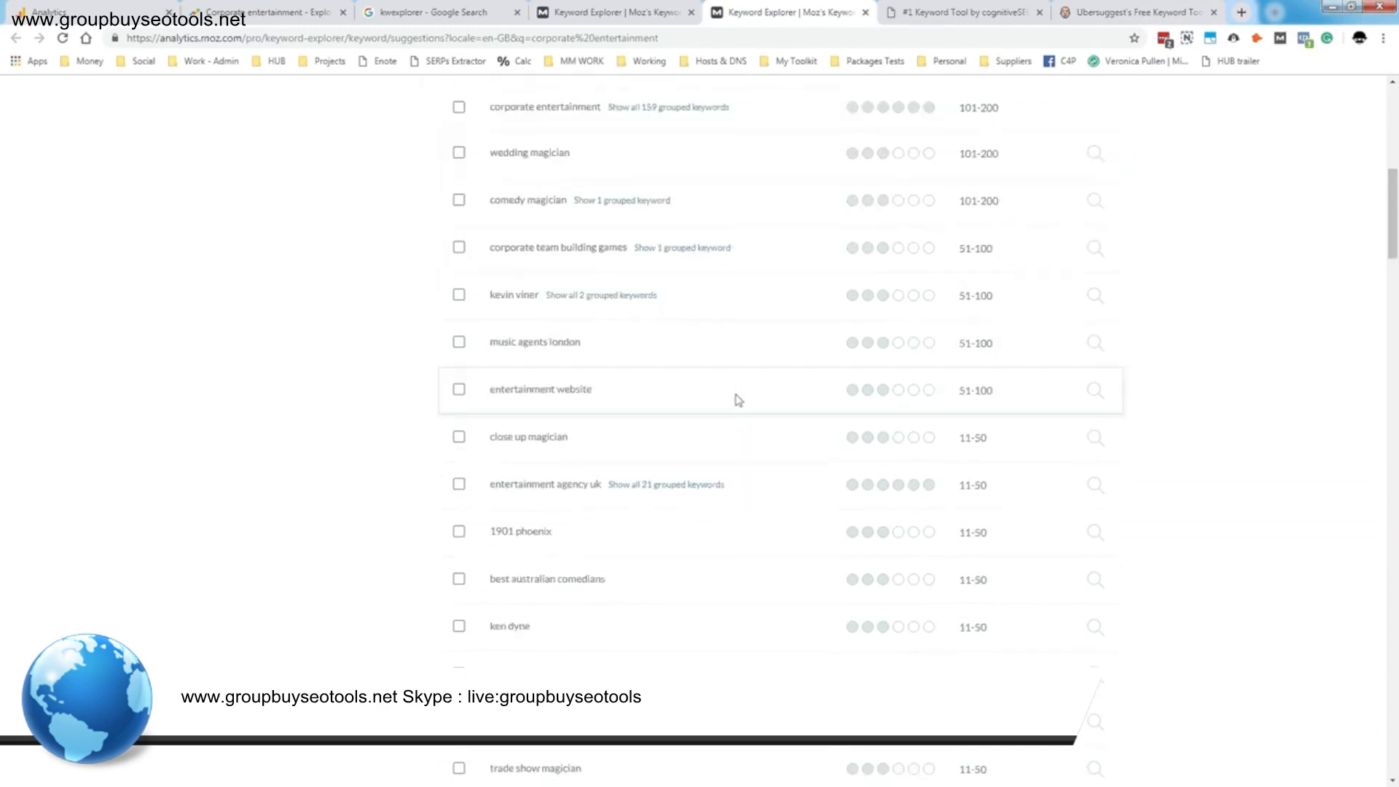
{"action": "left_click", "coordinate": [711, 483]}
{"action": "scroll", "coordinate": [649, 550], "scroll_direction": "down", "scroll_amount": 6}
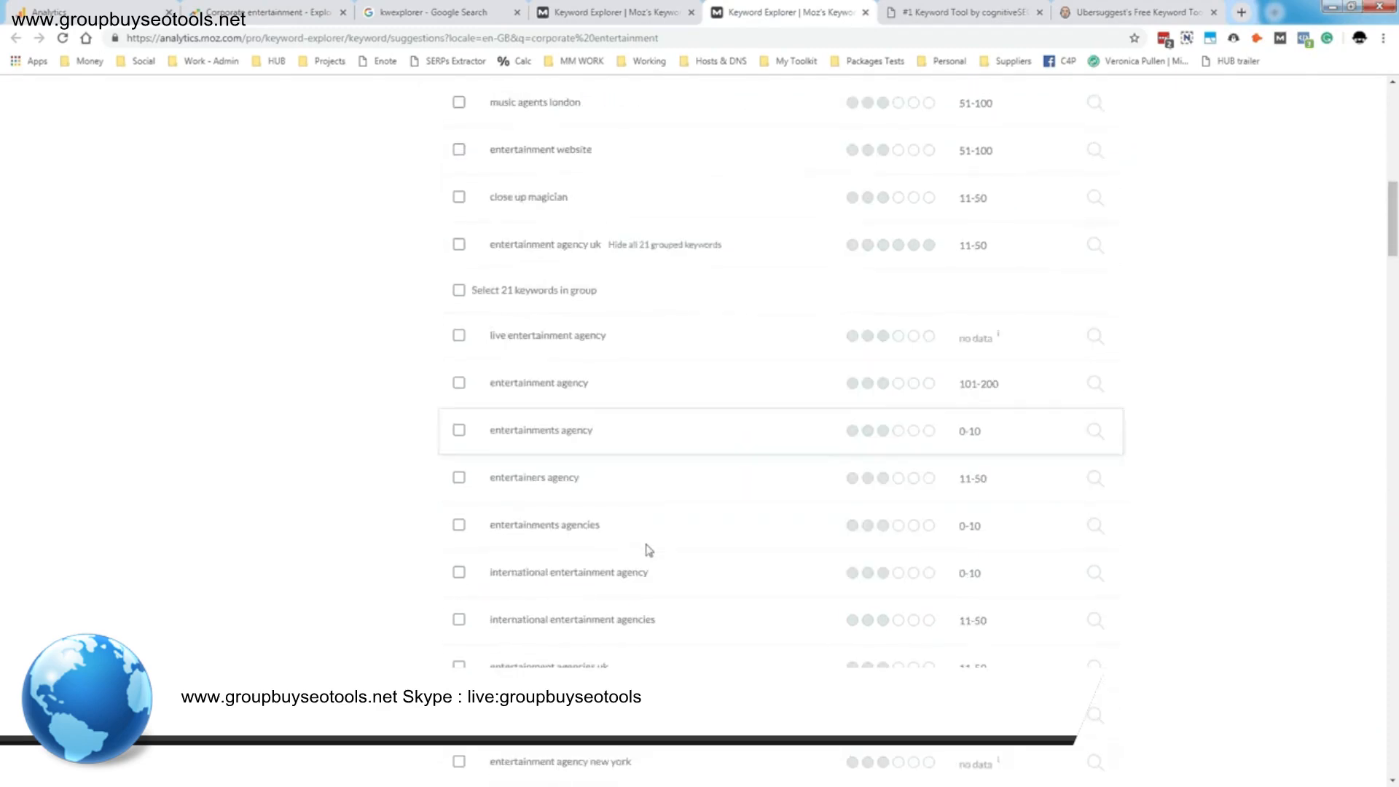
{"action": "scroll", "coordinate": [651, 550], "scroll_direction": "down", "scroll_amount": 2}
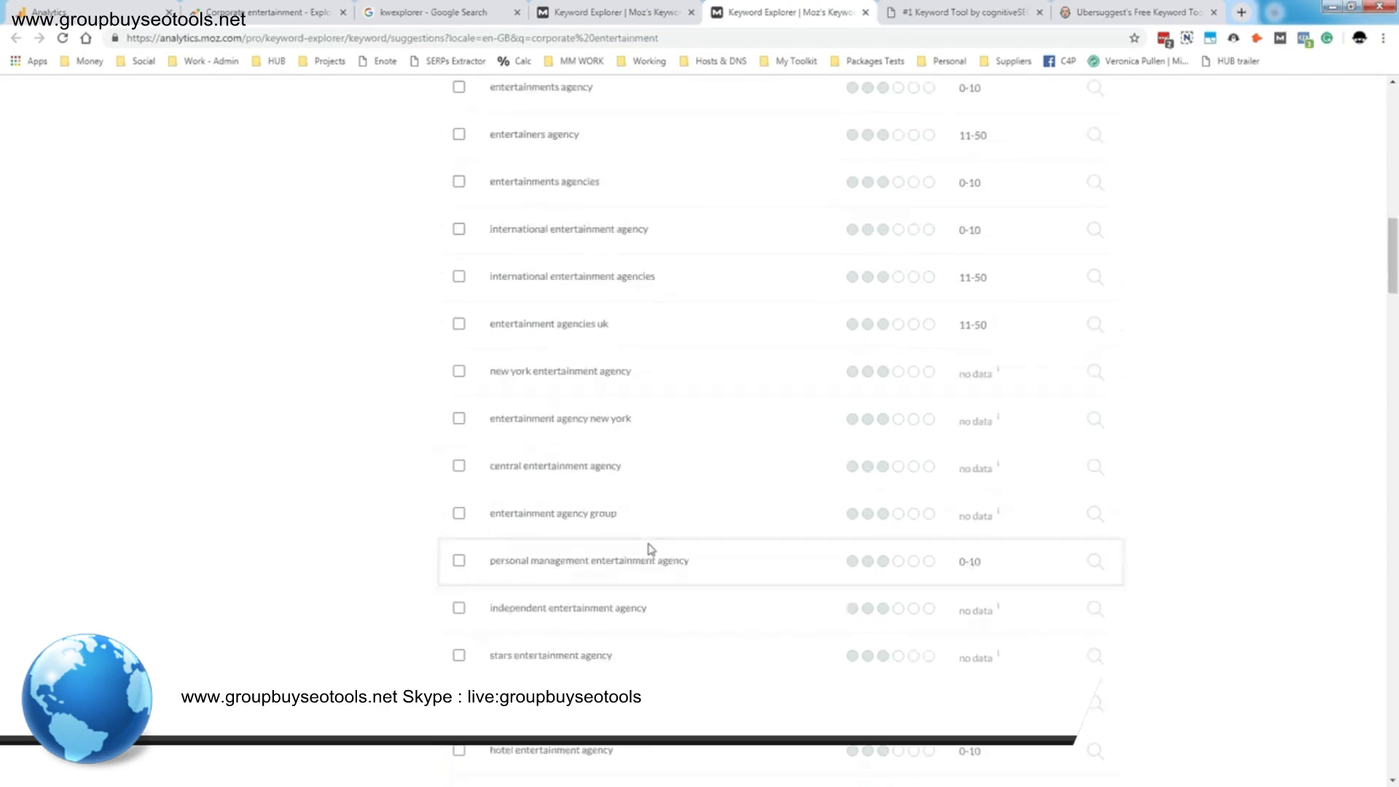
{"action": "scroll", "coordinate": [652, 549], "scroll_direction": "down", "scroll_amount": 1}
{"action": "scroll", "coordinate": [653, 551], "scroll_direction": "down", "scroll_amount": 1}
{"action": "scroll", "coordinate": [652, 550], "scroll_direction": "up", "scroll_amount": 10}
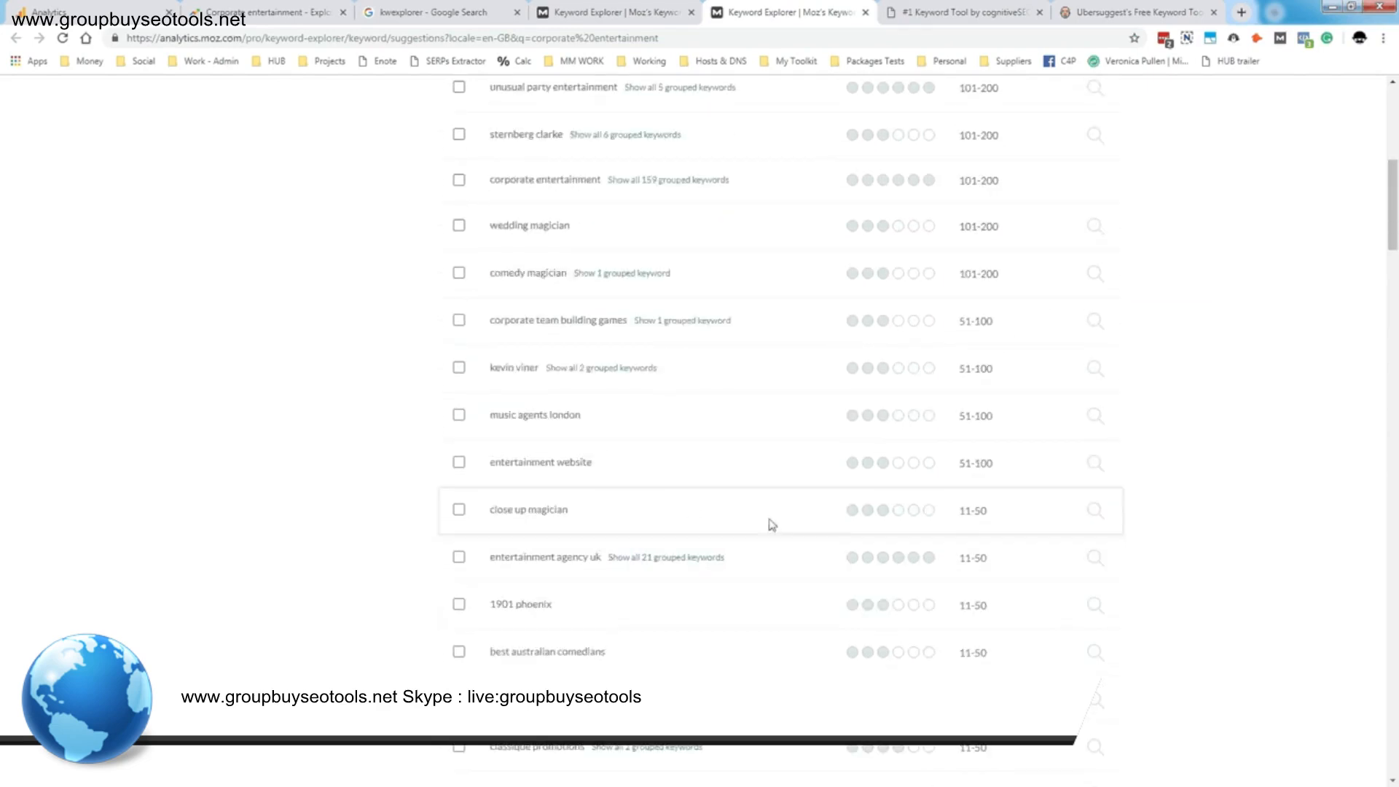
Expand the team building activities group and highlight the grouped keyword team building
{"action": "scroll", "coordinate": [772, 525], "scroll_direction": "up", "scroll_amount": 8}
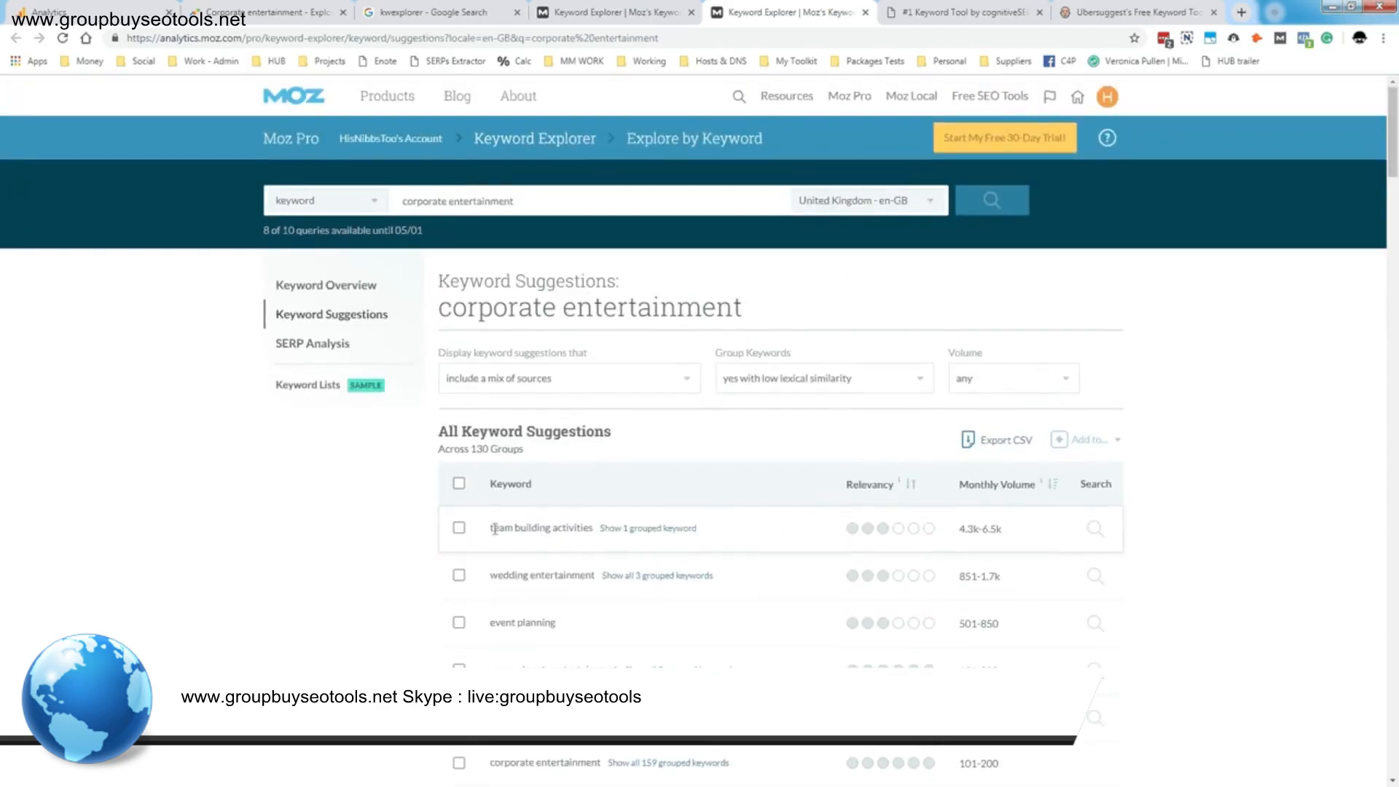
{"action": "left_click", "coordinate": [668, 528]}
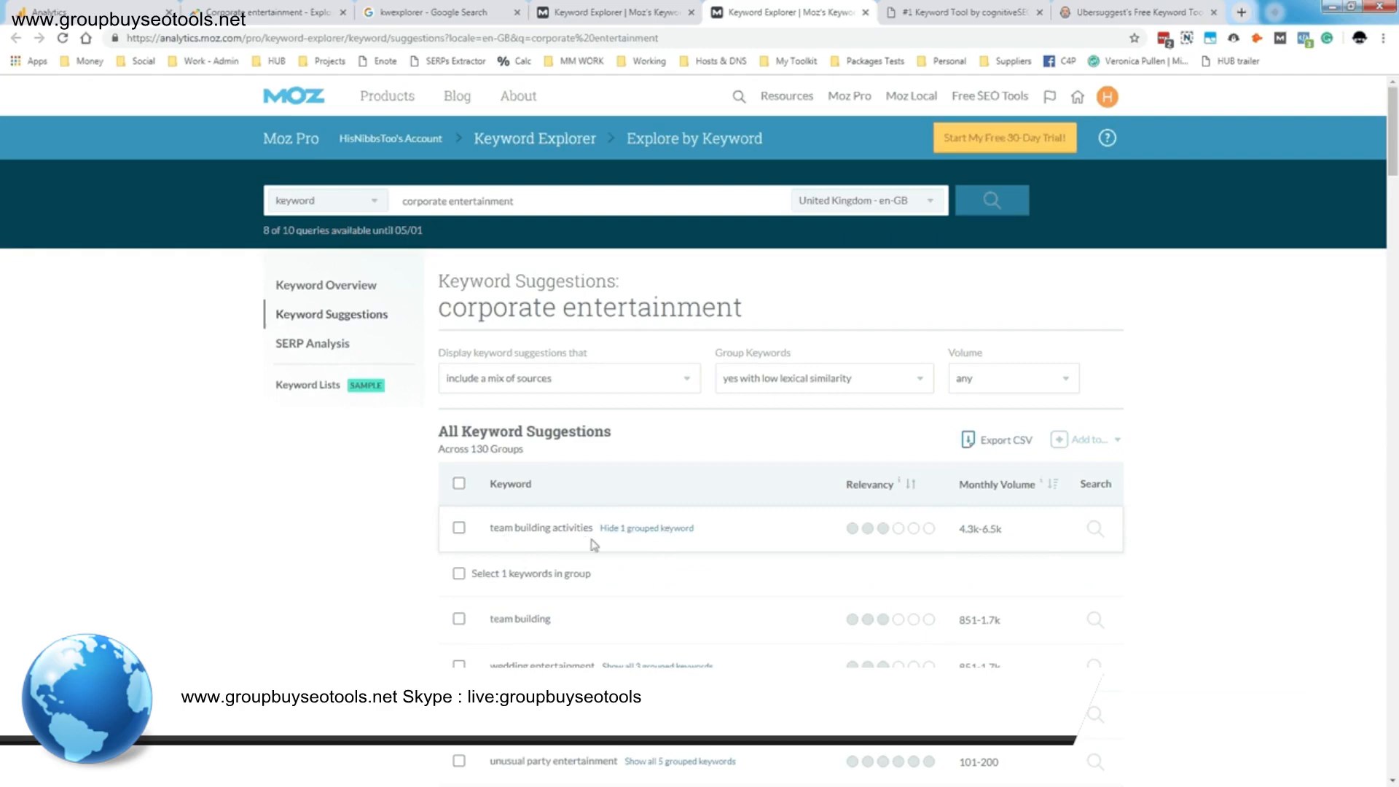
{"action": "left_click_drag", "start_coordinate": [491, 619], "coordinate": [568, 621]}
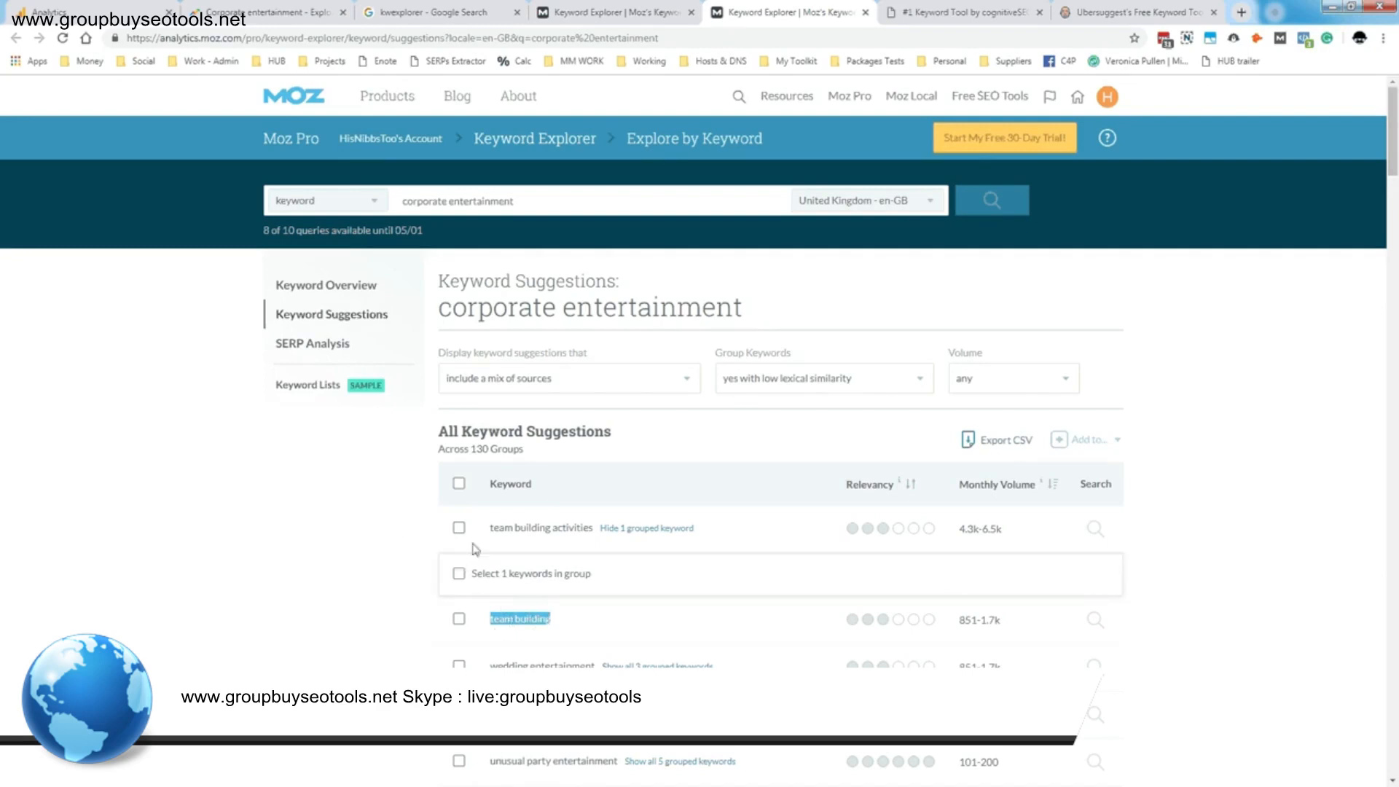
Expand the corporate entertainment days out group near the end of the list and examine the volume entry for unusual corporate days out
{"action": "scroll", "coordinate": [761, 533], "scroll_direction": "down", "scroll_amount": 20}
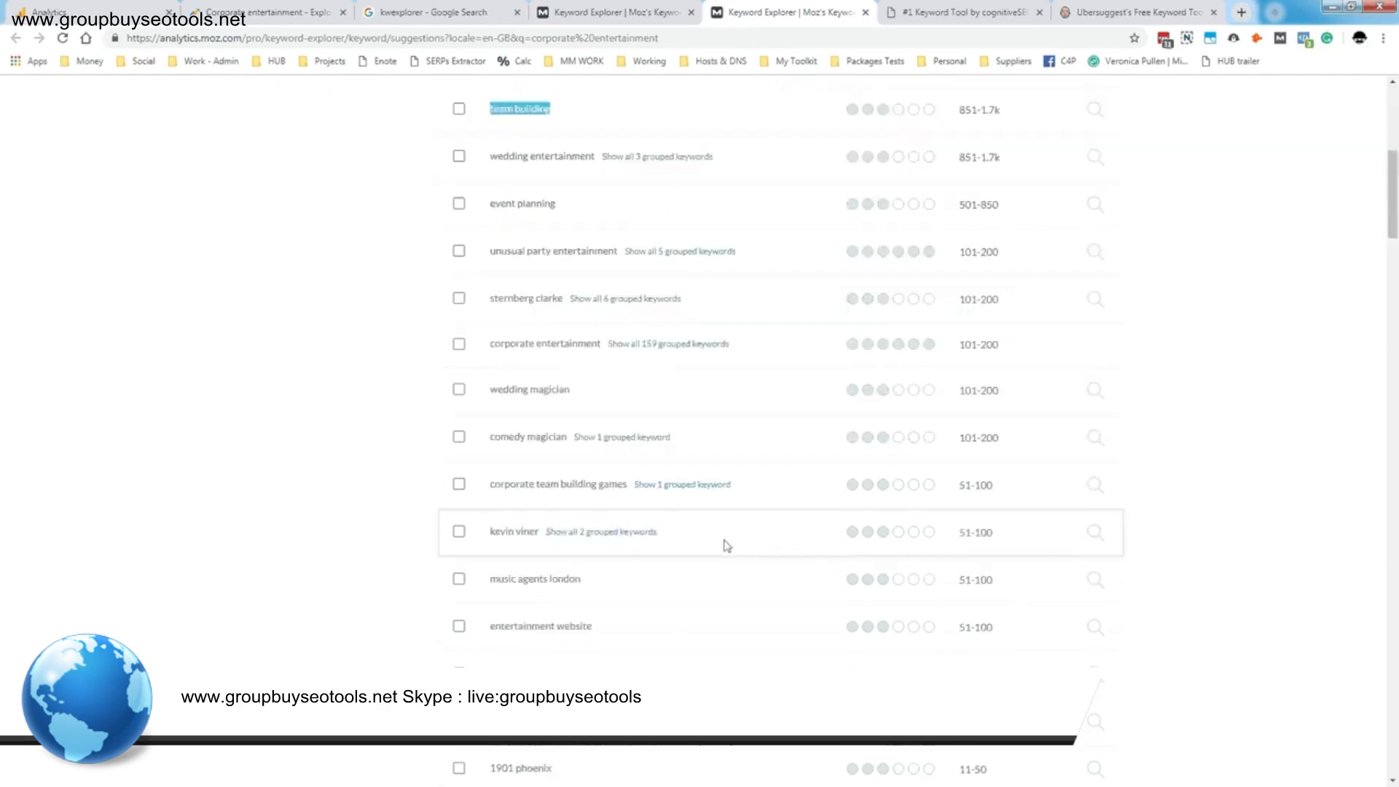
{"action": "scroll", "coordinate": [726, 548], "scroll_direction": "down", "scroll_amount": 20}
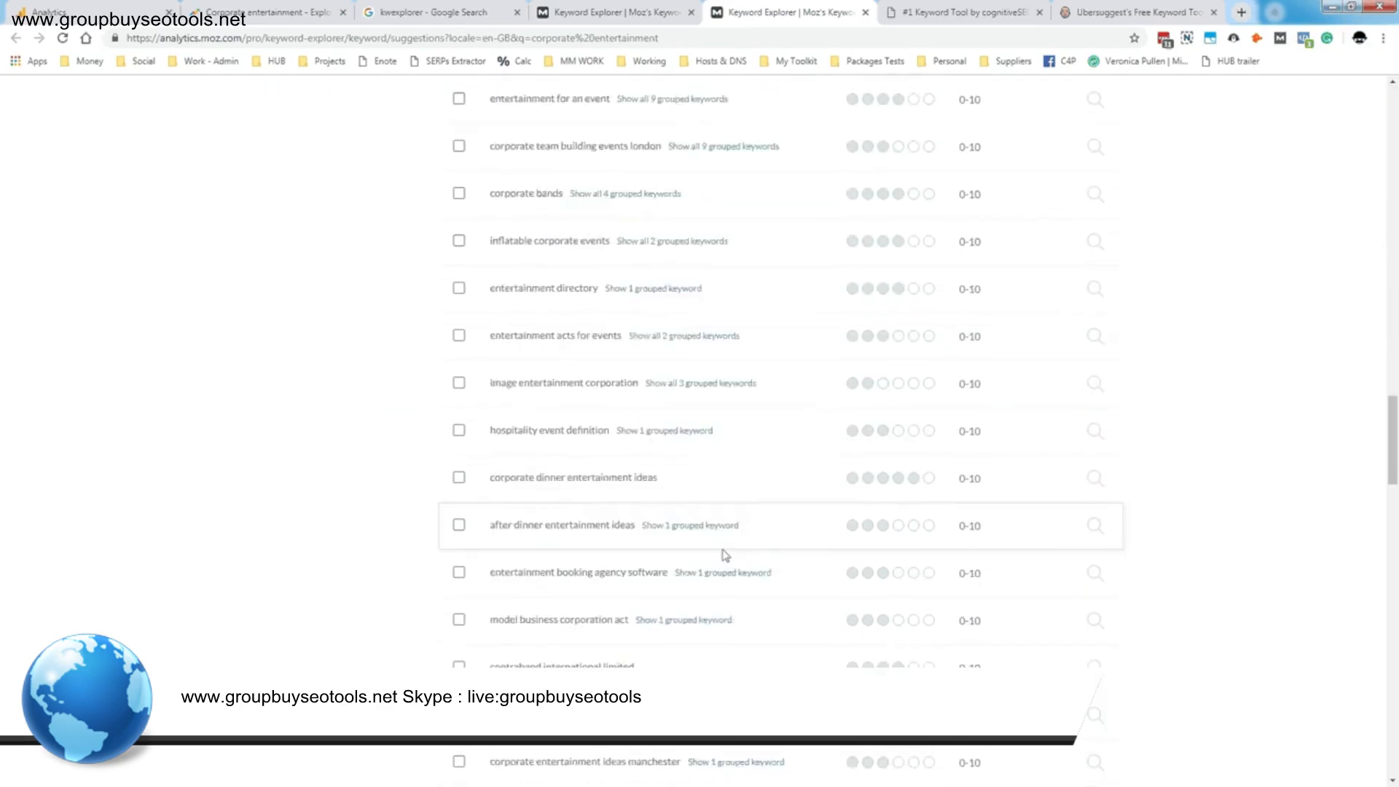
{"action": "scroll", "coordinate": [722, 570], "scroll_direction": "down", "scroll_amount": 15}
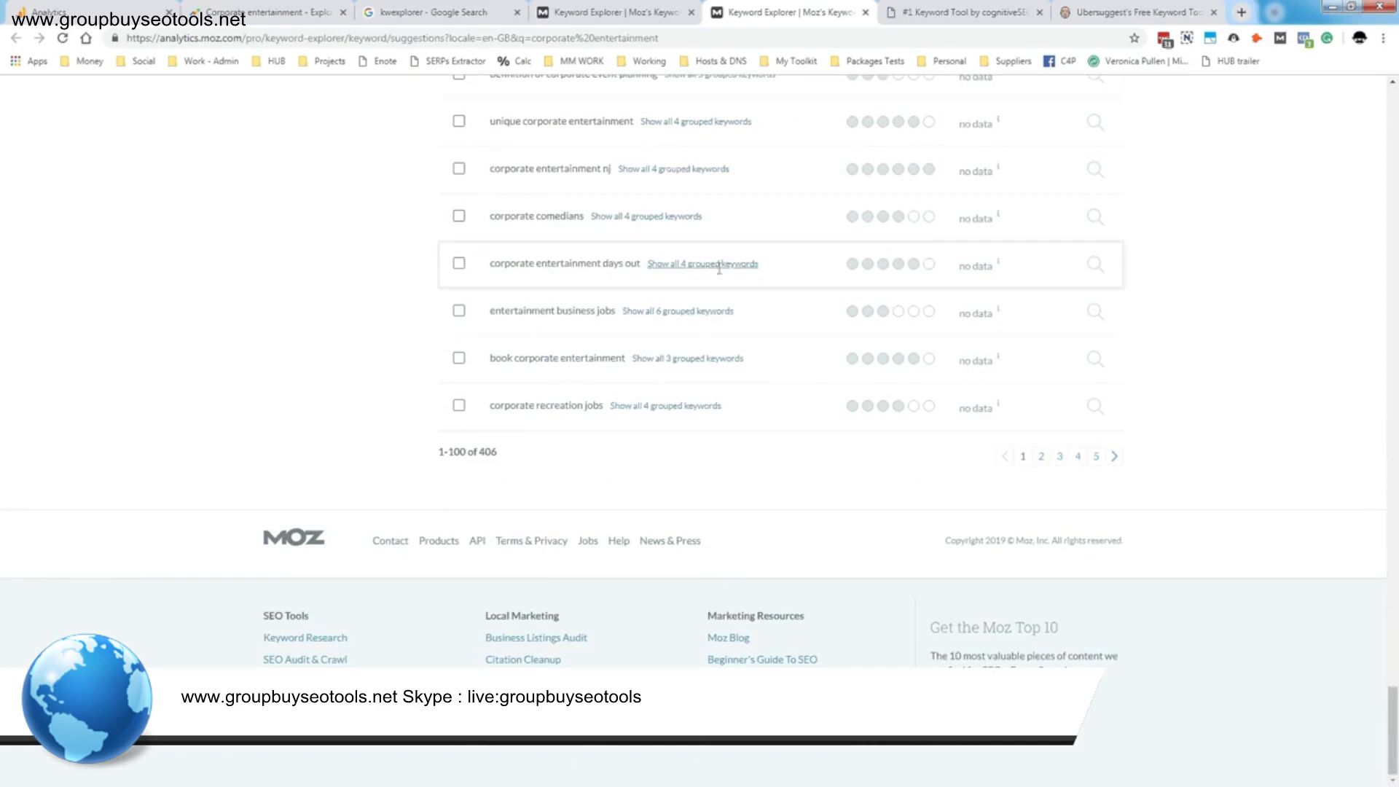
{"action": "left_click", "coordinate": [720, 266]}
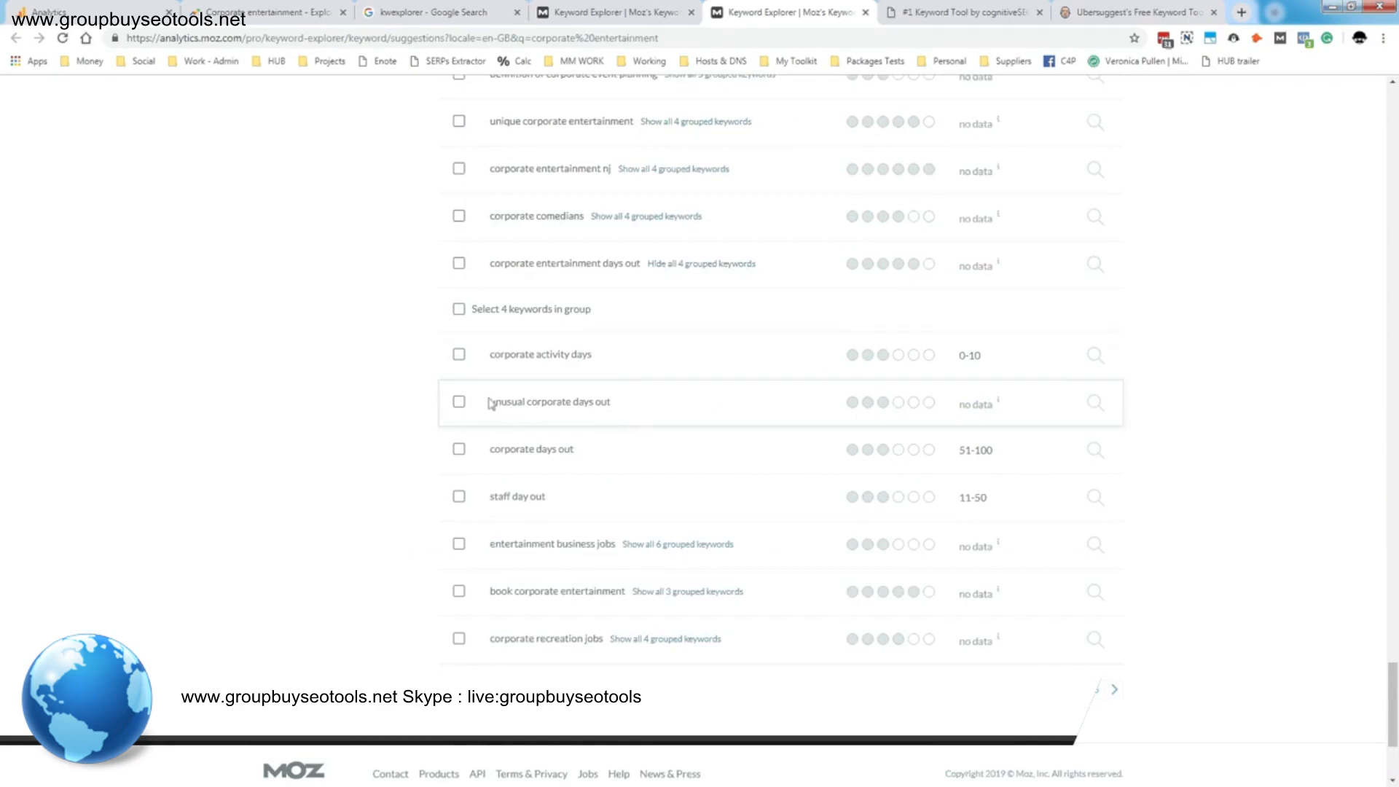
{"action": "left_click_drag", "start_coordinate": [491, 401], "coordinate": [640, 404]}
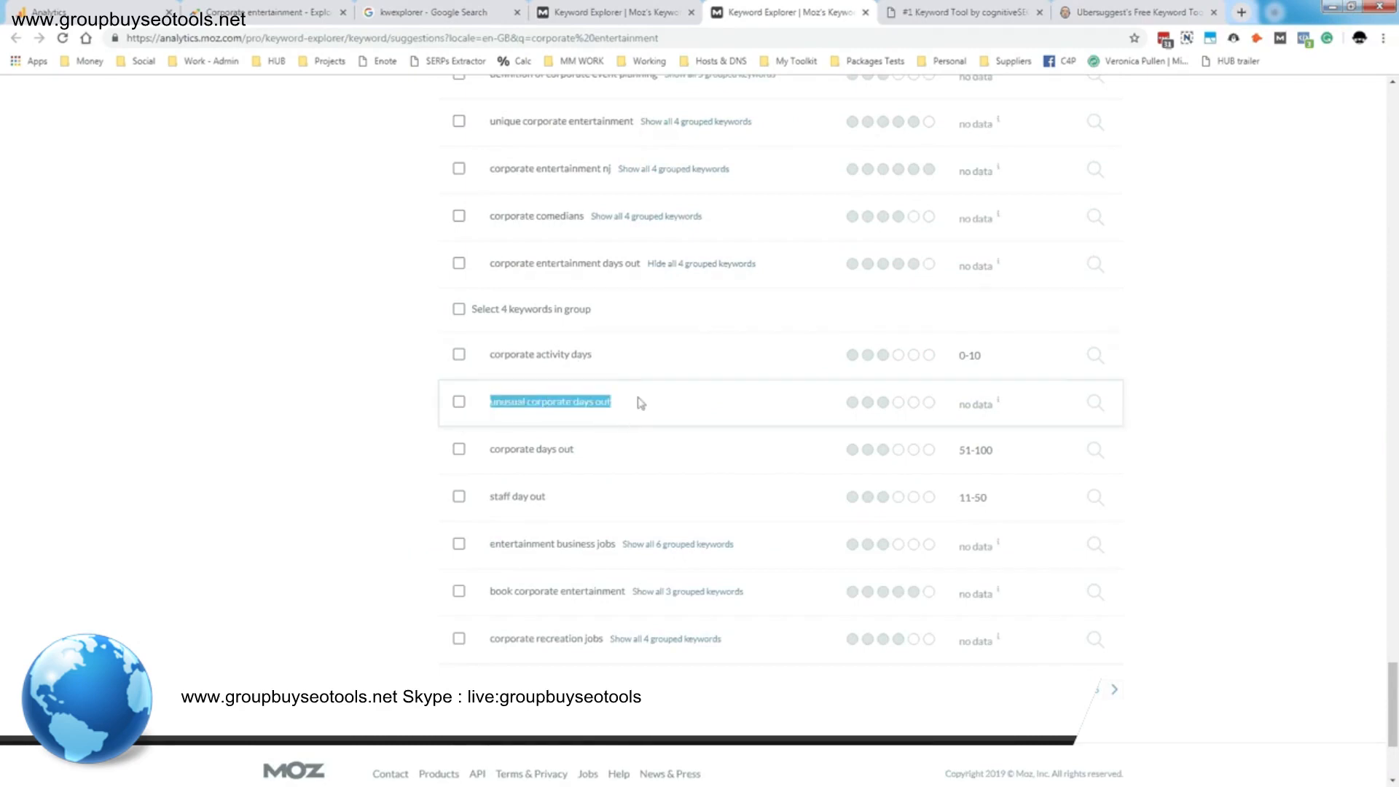
{"action": "left_click", "coordinate": [493, 406]}
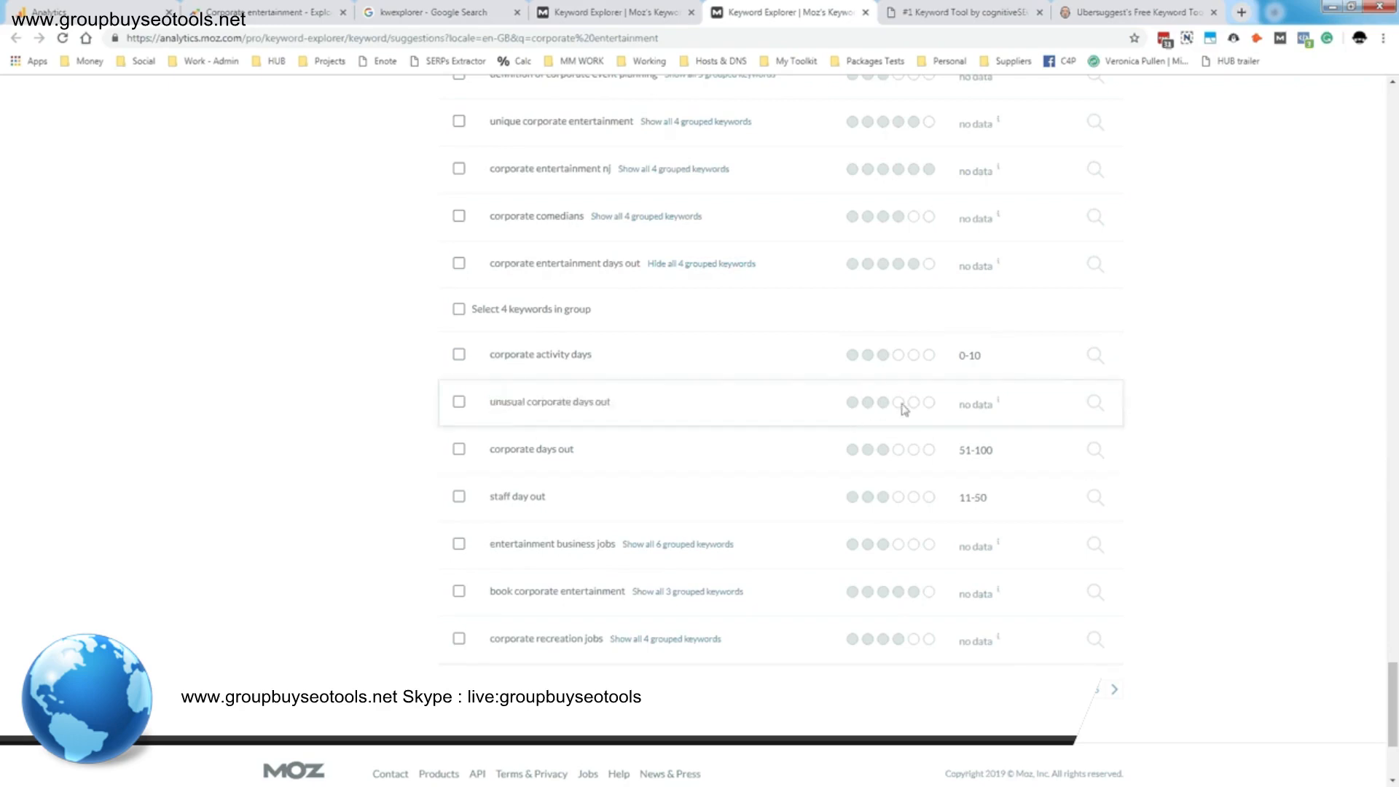
{"action": "mouse_move", "coordinate": [997, 407]}
{"action": "left_click_drag", "start_coordinate": [489, 402], "coordinate": [631, 408]}
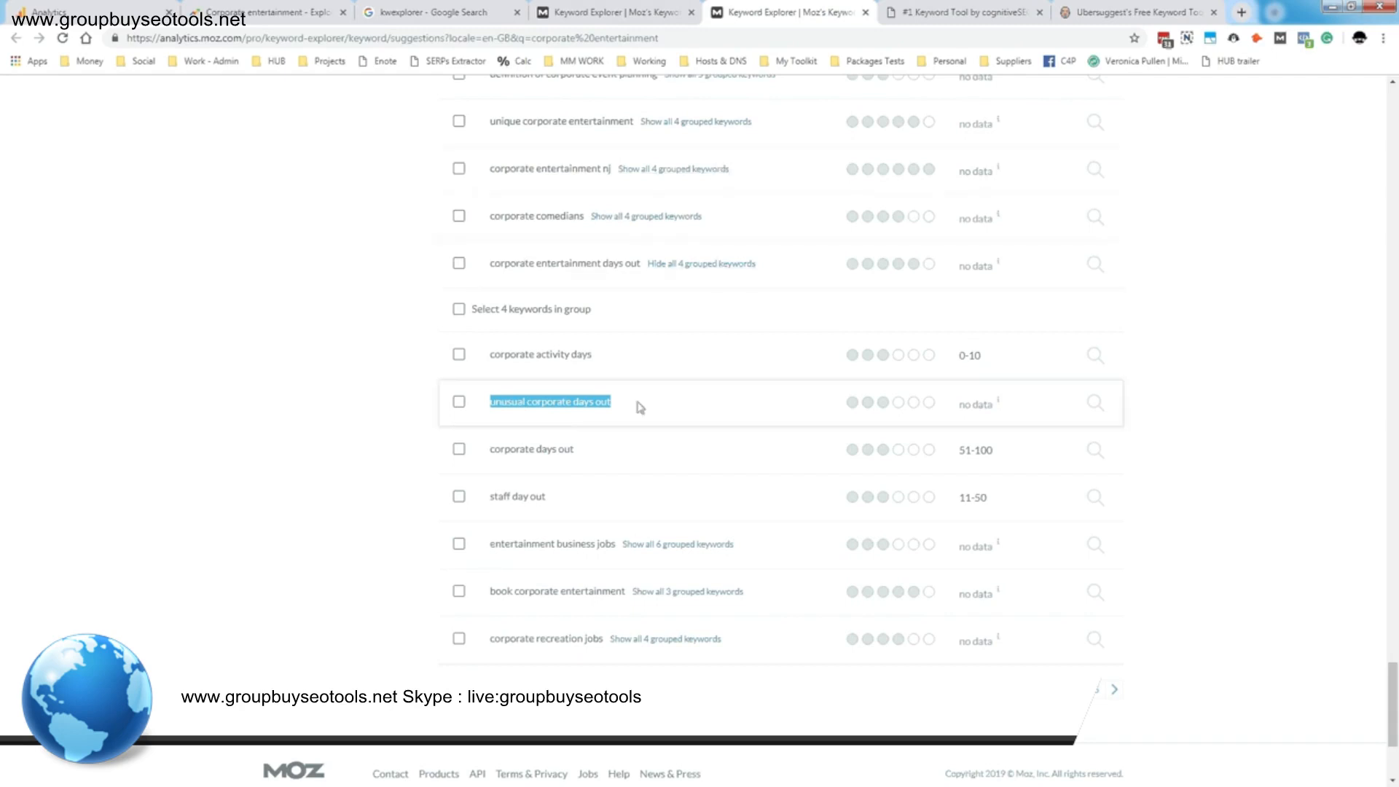
{"action": "scroll", "coordinate": [612, 328], "scroll_direction": "down", "scroll_amount": 1}
{"action": "left_click", "coordinate": [406, 343]}
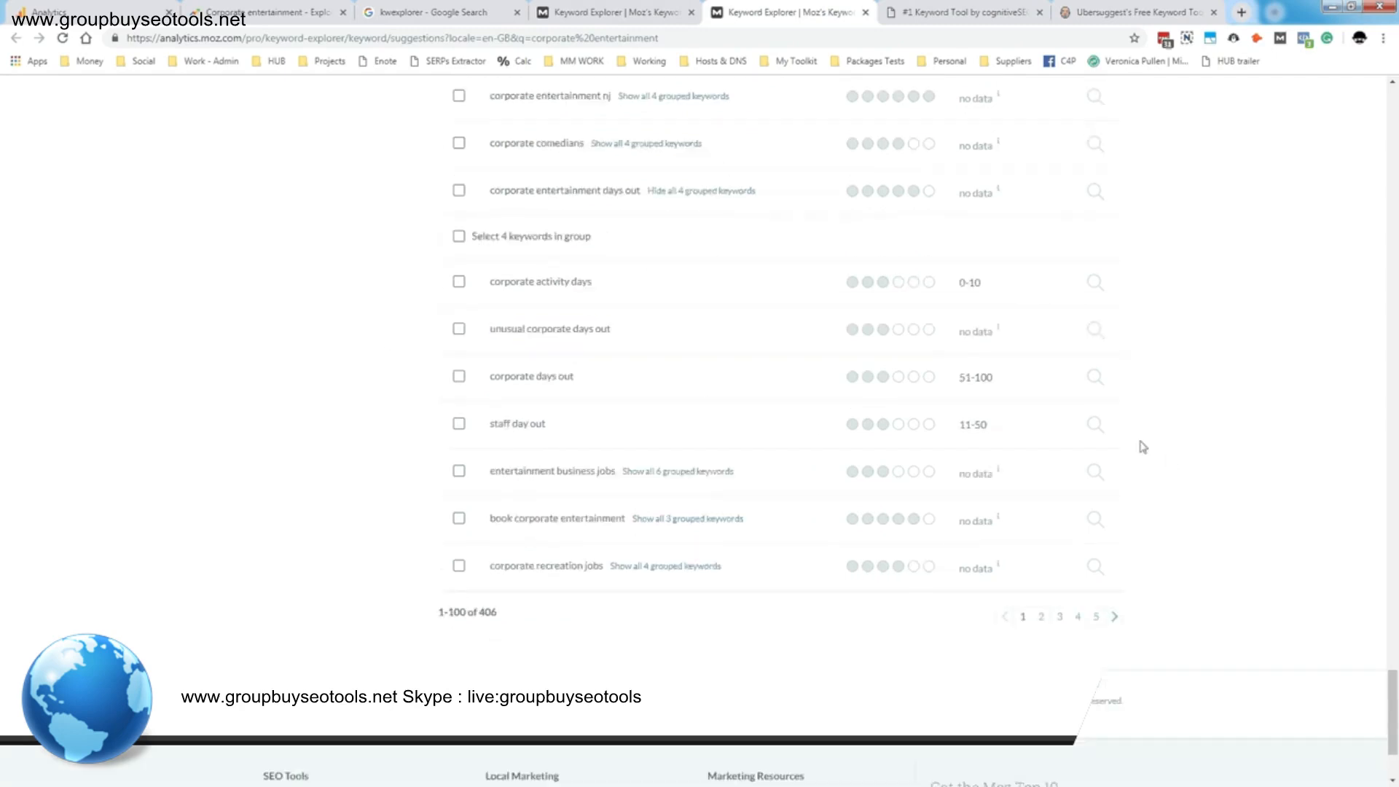
Export the grouped keyword suggestions for corporate entertainment as a CSV file
{"action": "scroll", "coordinate": [1162, 446], "scroll_direction": "up", "scroll_amount": 20}
{"action": "scroll", "coordinate": [1167, 435], "scroll_direction": "up", "scroll_amount": 15}
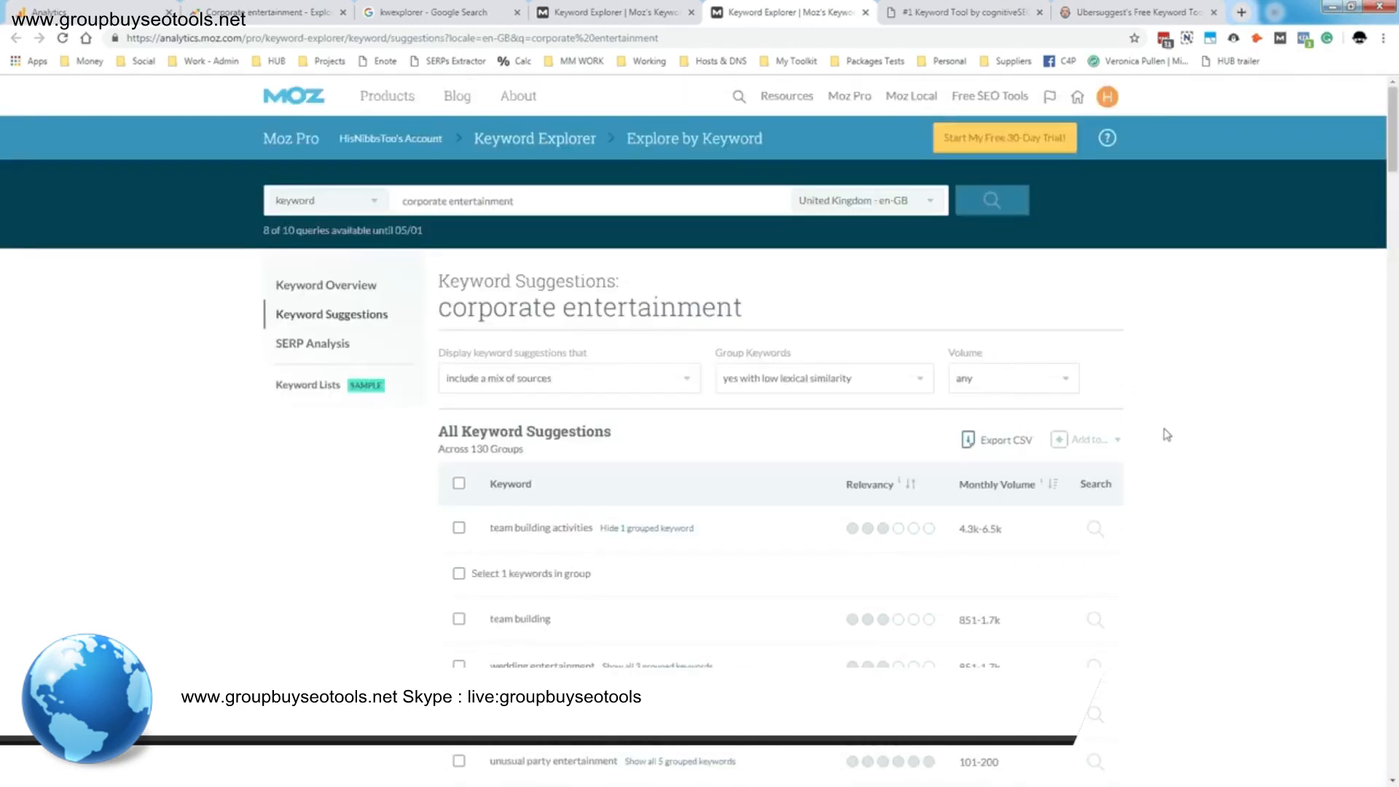
{"action": "scroll", "coordinate": [1169, 433], "scroll_direction": "down", "scroll_amount": 1}
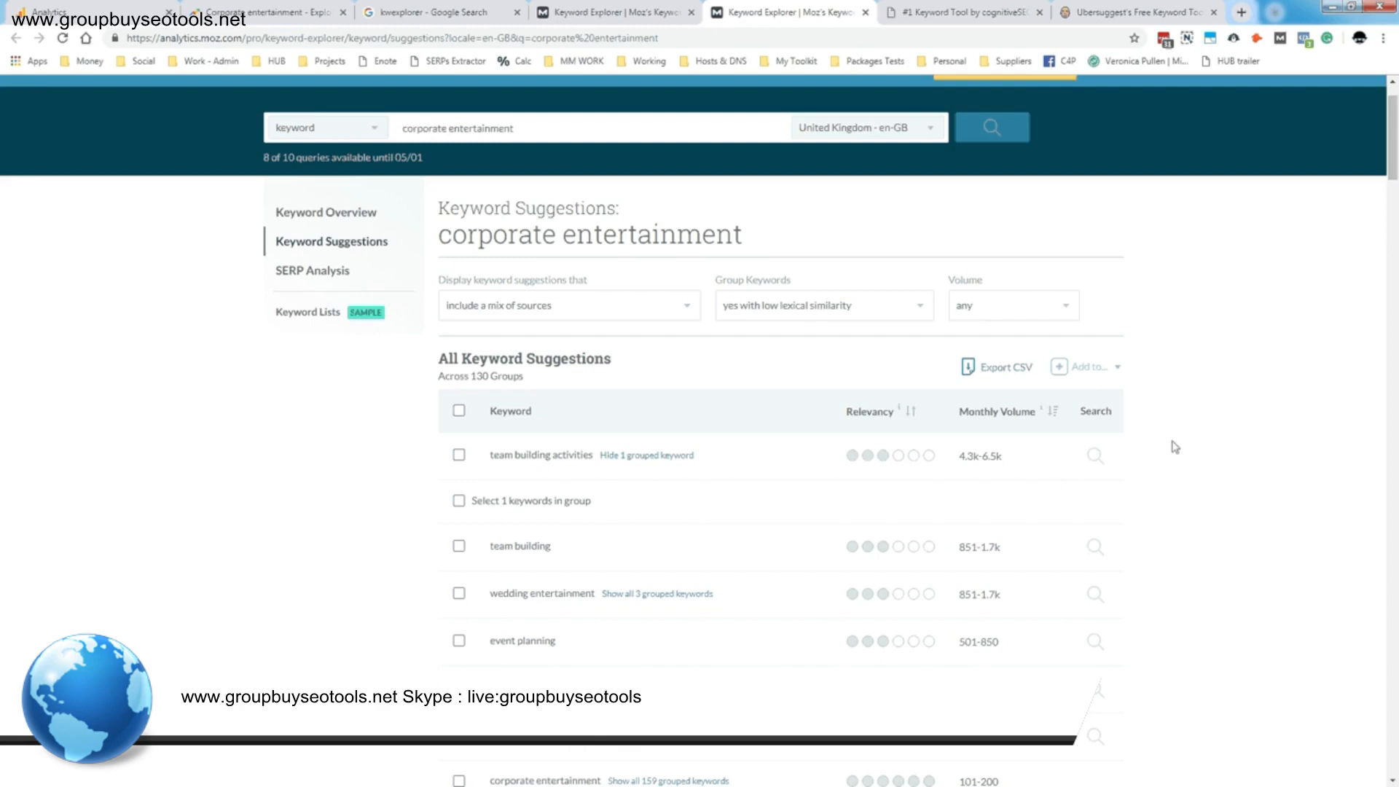
{"action": "left_click", "coordinate": [1017, 369]}
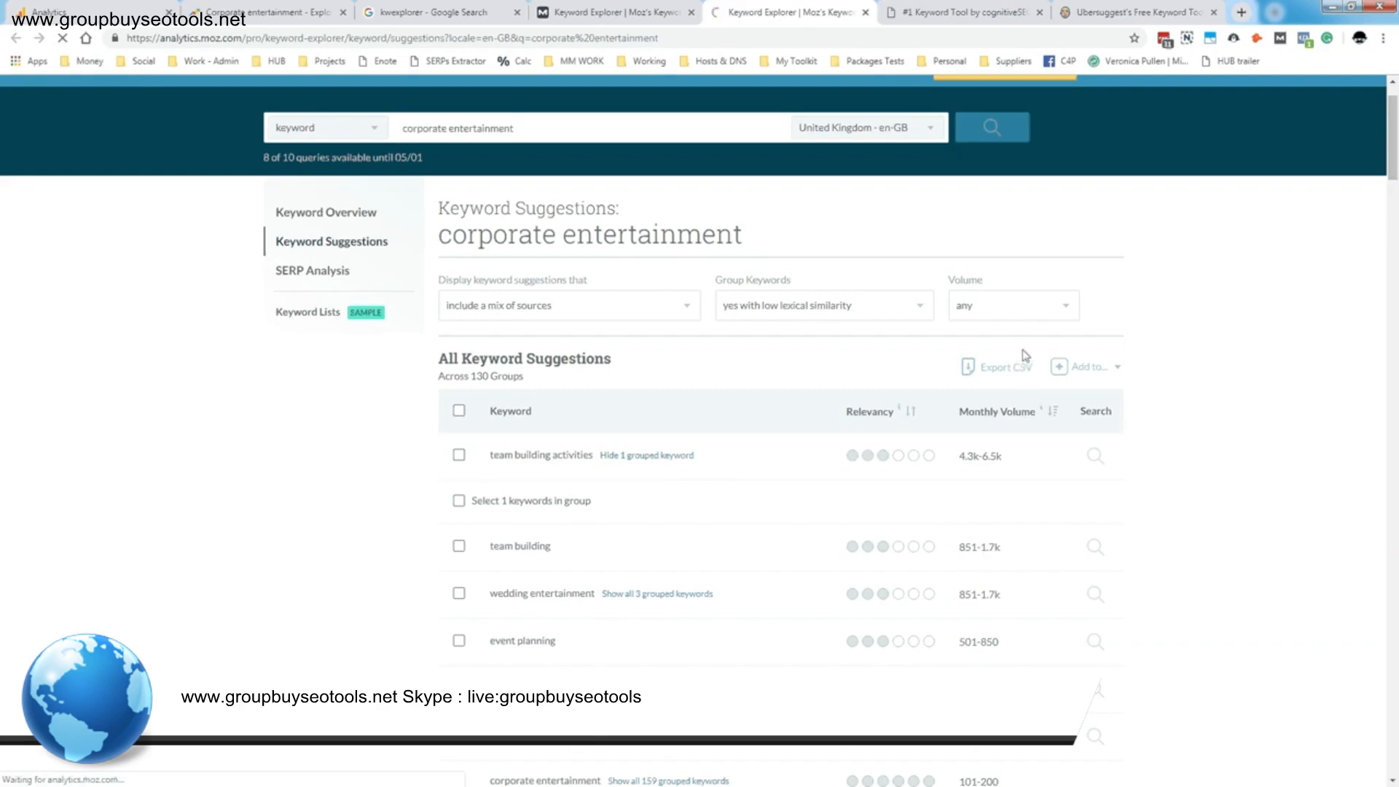
Check the keyword grouping options and the monthly volume range filter, closing them without applying a change
{"action": "left_click", "coordinate": [816, 312]}
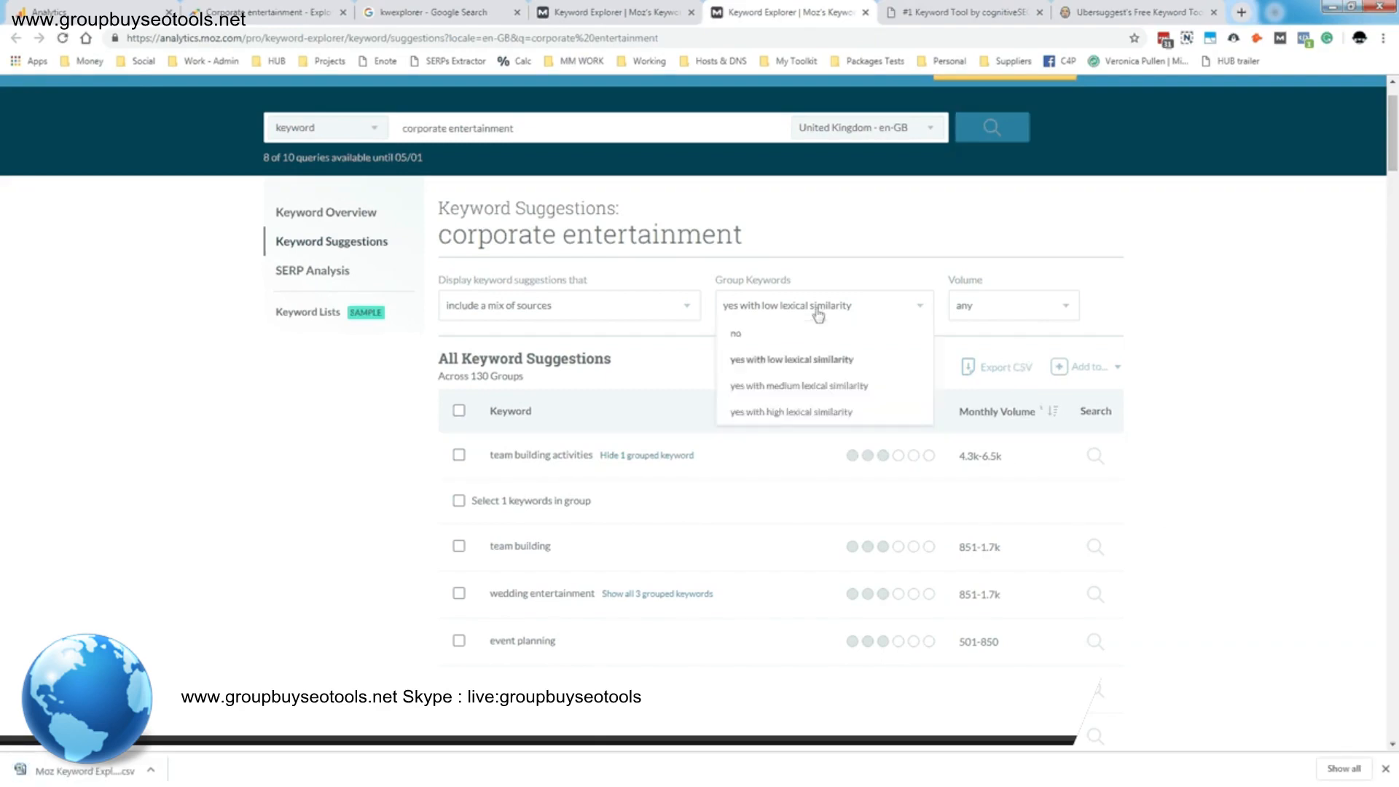
{"action": "left_click", "coordinate": [1041, 306]}
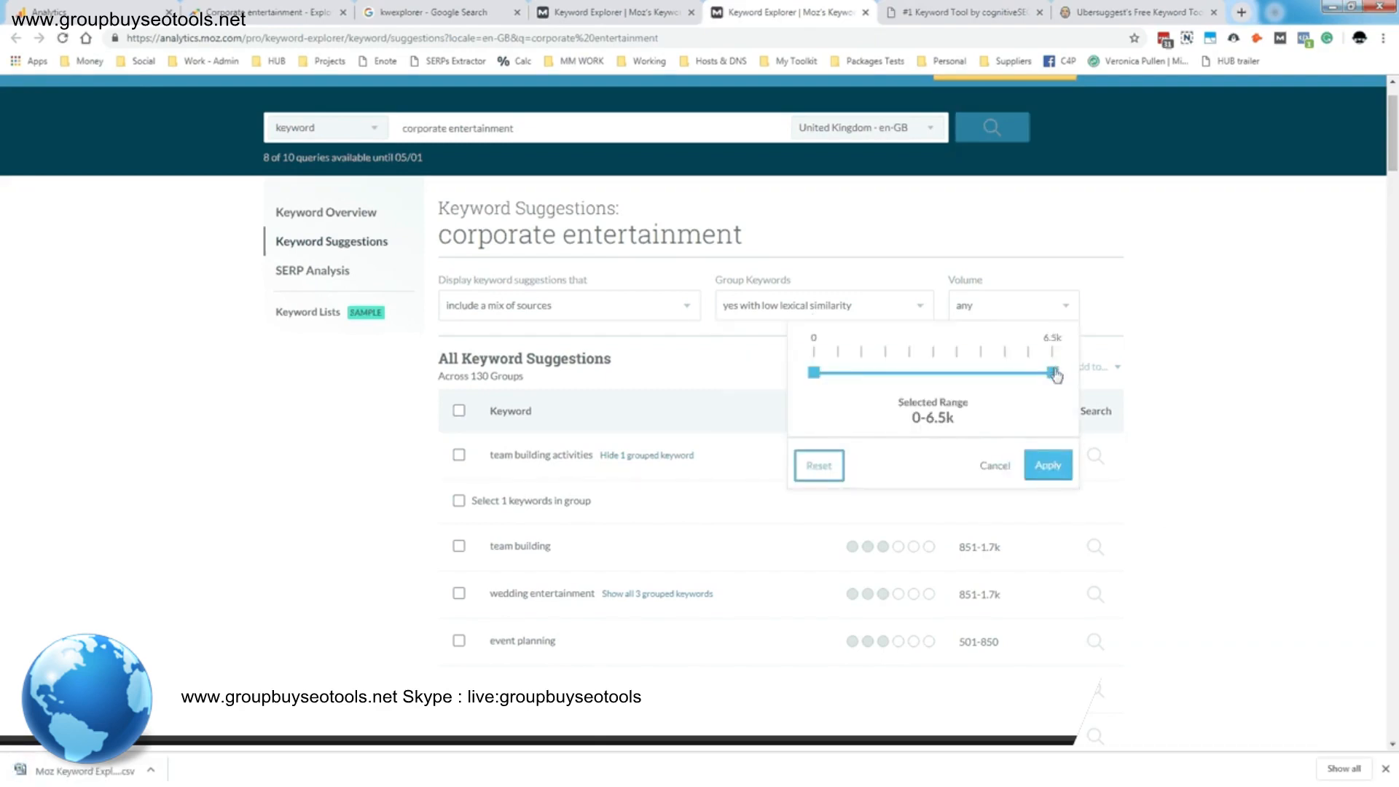
{"action": "left_click_drag", "start_coordinate": [817, 375], "coordinate": [787, 372]}
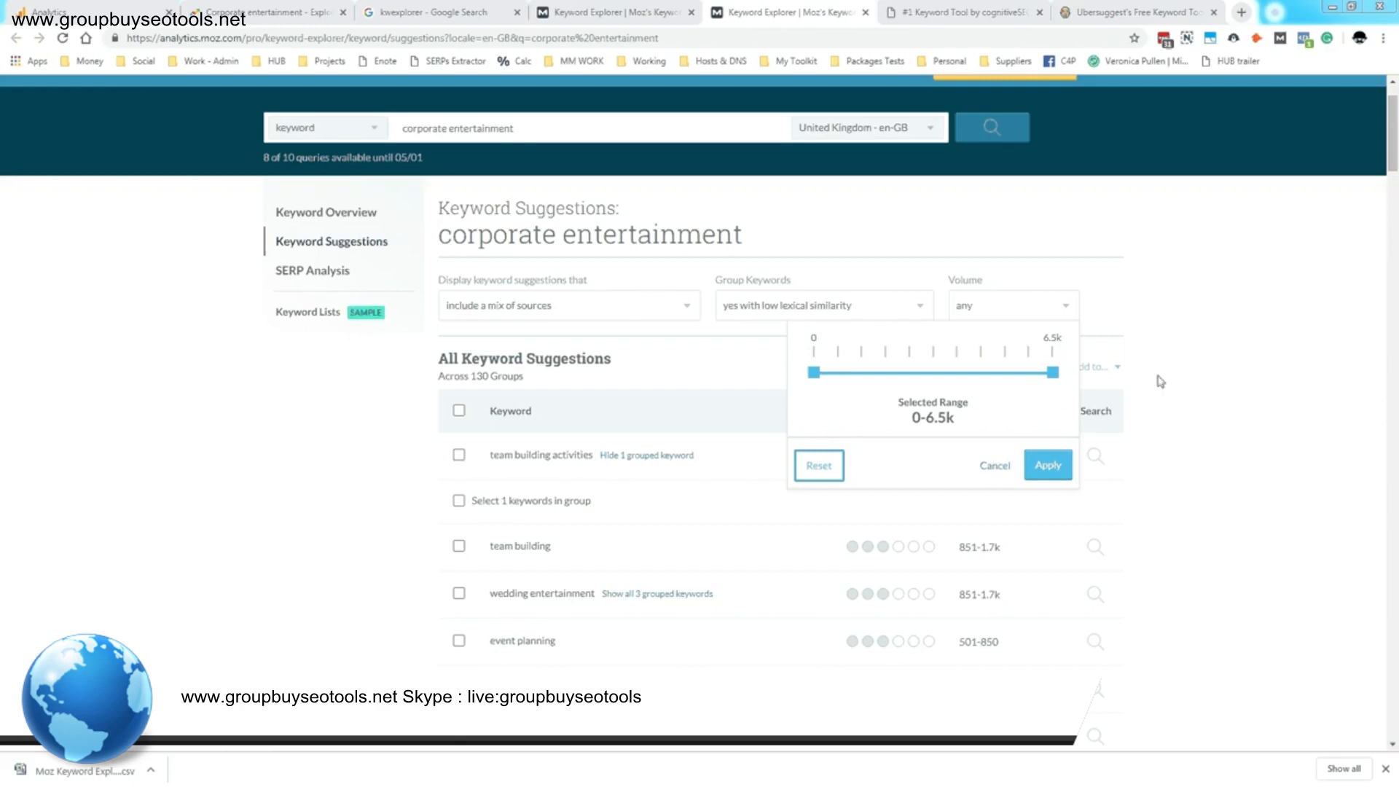
{"action": "left_click", "coordinate": [1354, 493]}
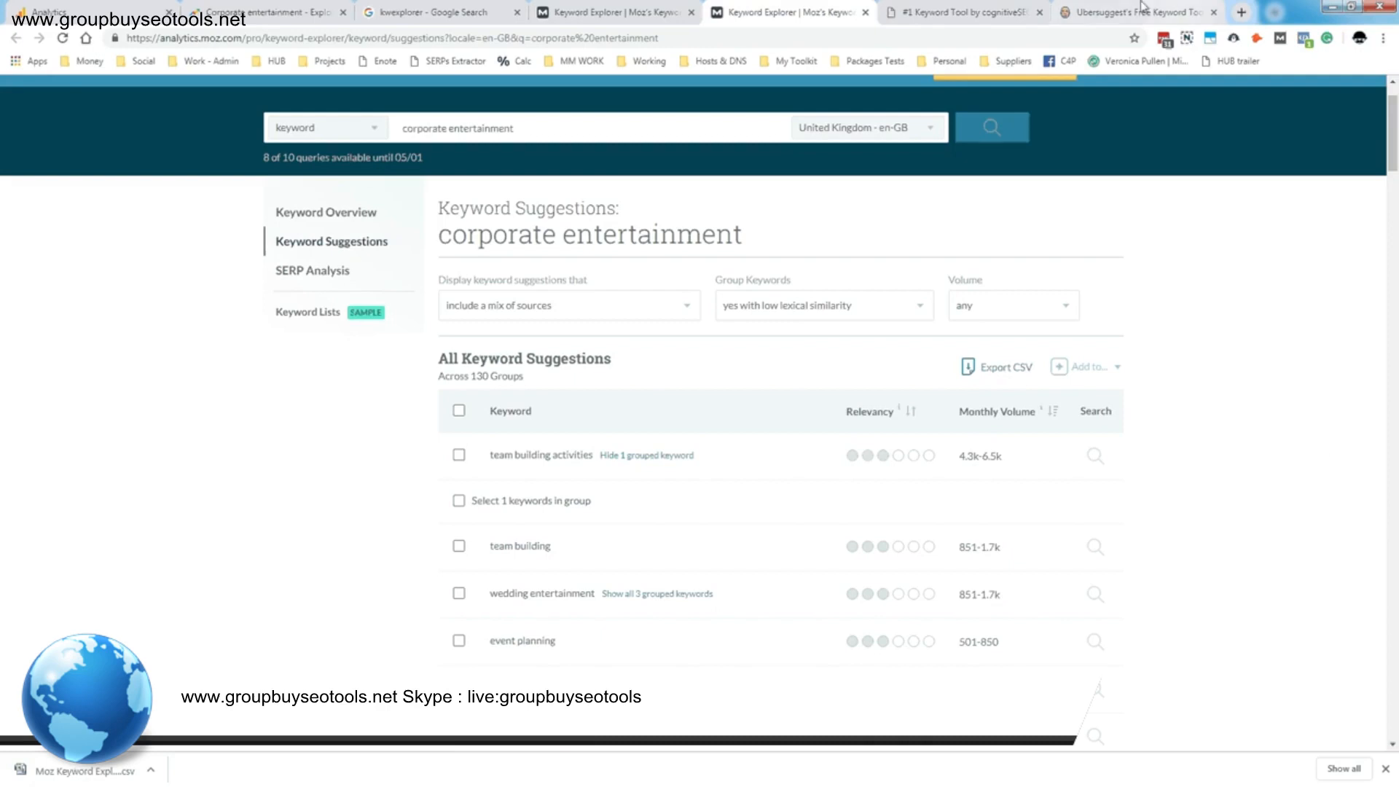
Switch to the cognitiveSEO Keyword Tool results for corporate entertainment and look through the keyword suggestions to the end
{"action": "left_click", "coordinate": [984, 13]}
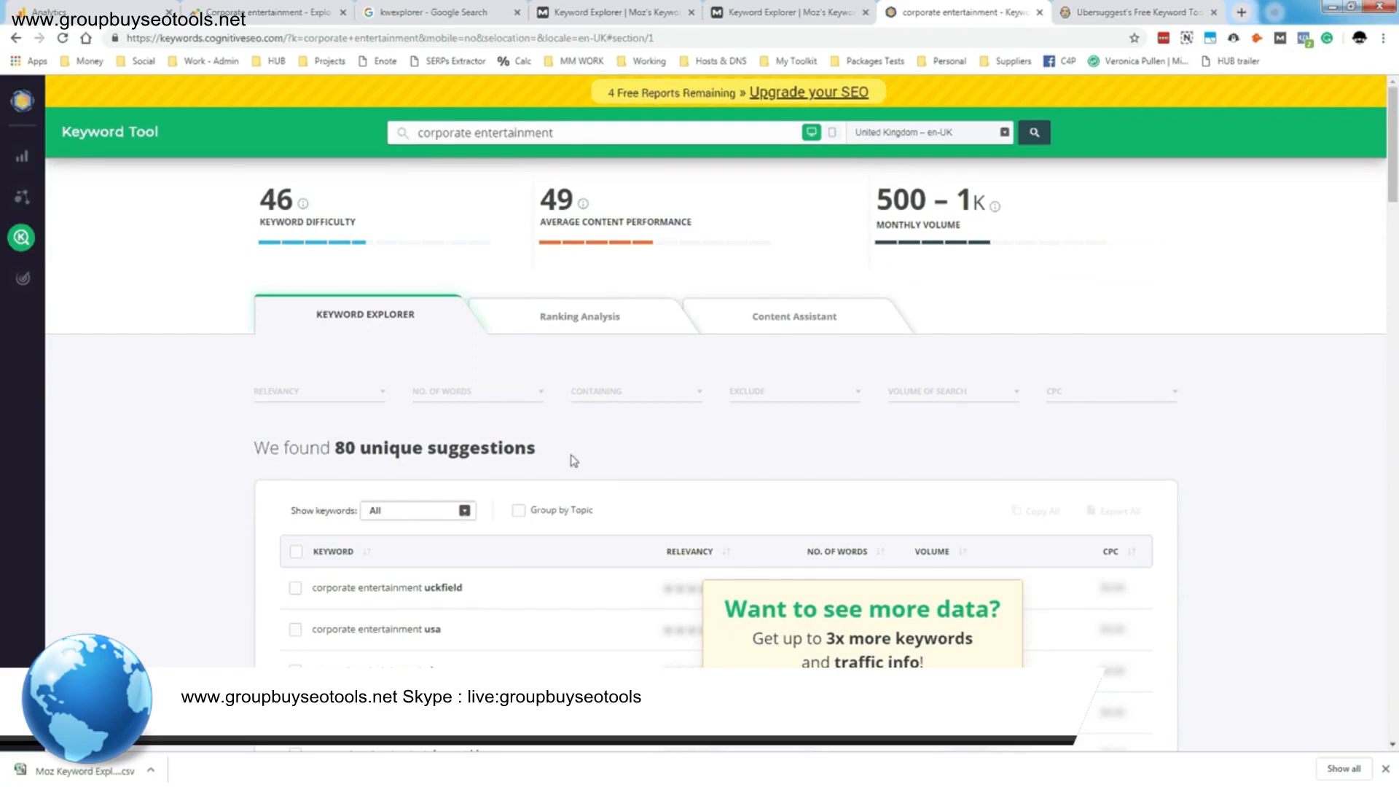
{"action": "left_click", "coordinate": [791, 12]}
{"action": "left_click", "coordinate": [950, 12]}
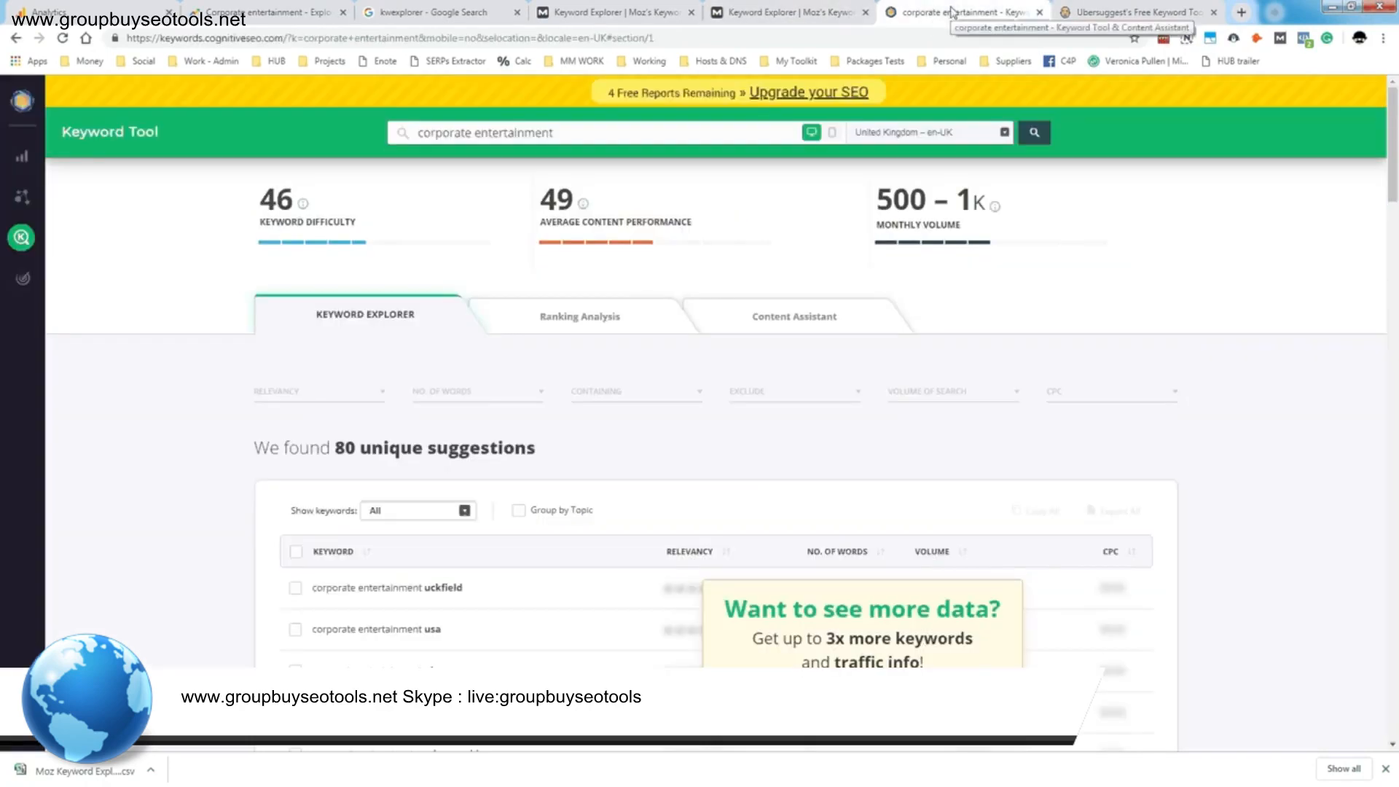
{"action": "scroll", "coordinate": [886, 388], "scroll_direction": "down", "scroll_amount": 10}
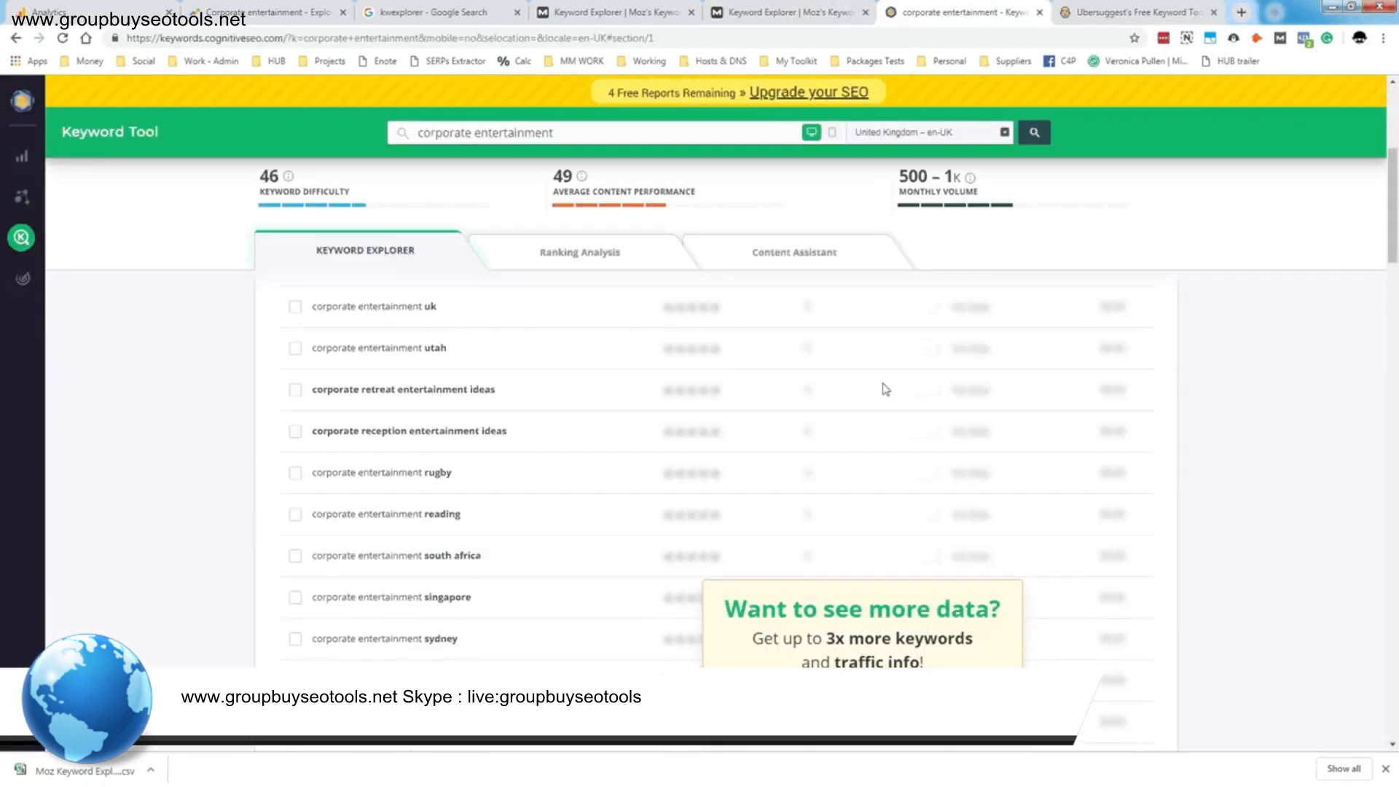
{"action": "scroll", "coordinate": [488, 307], "scroll_direction": "down", "scroll_amount": 20}
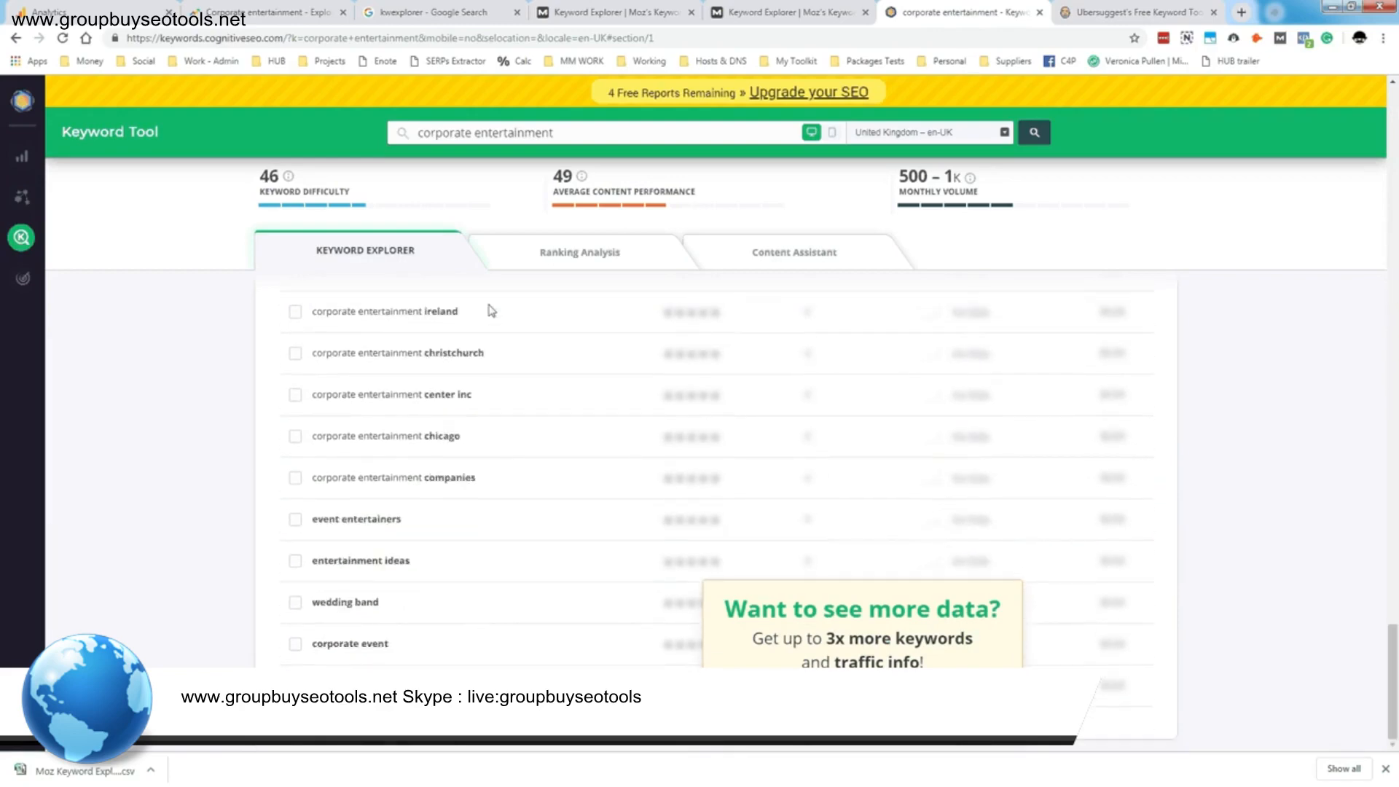
{"action": "scroll", "coordinate": [519, 613], "scroll_direction": "up", "scroll_amount": 15}
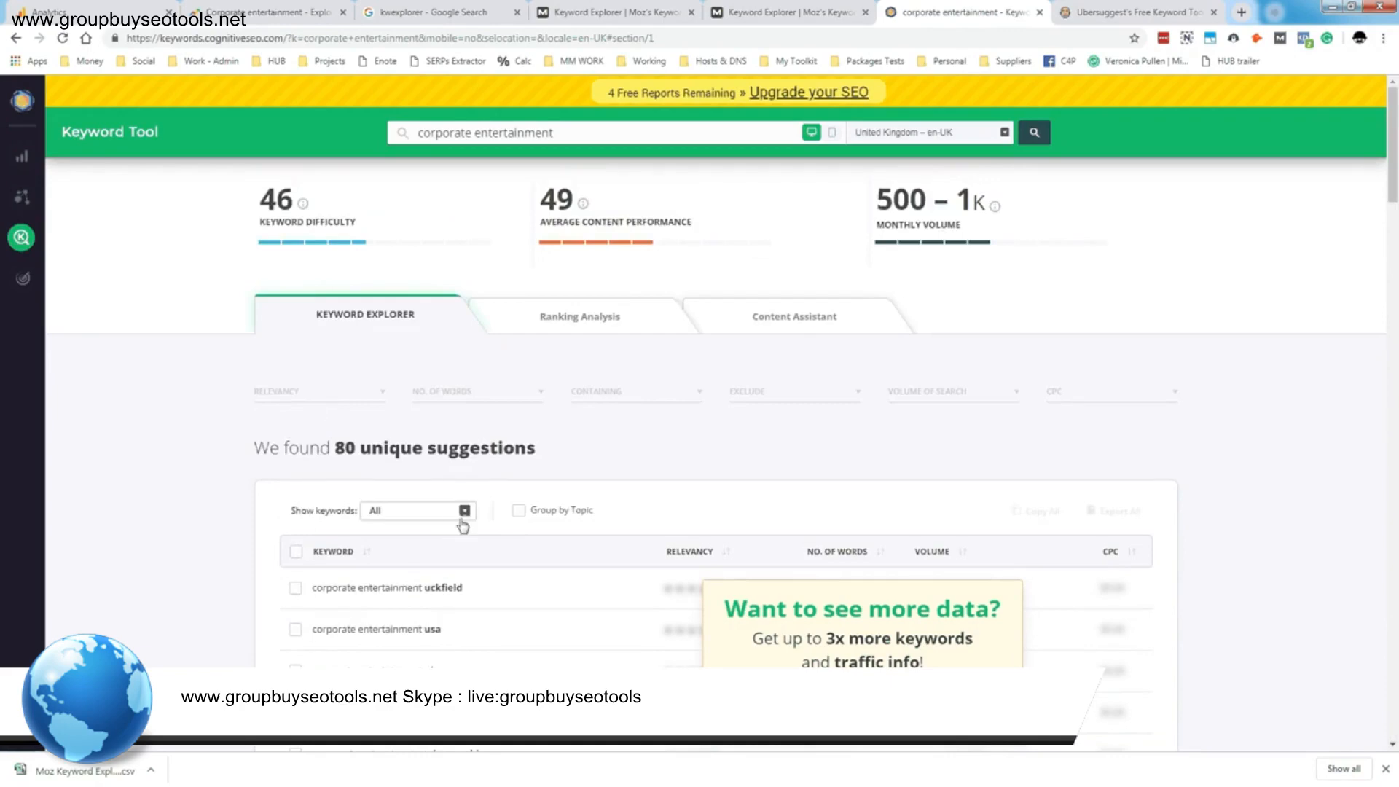
Look through the first keyword suggestions for corporate entertainment and return to the beginning of the list
{"action": "scroll", "coordinate": [656, 514], "scroll_direction": "down", "scroll_amount": 3}
{"action": "scroll", "coordinate": [637, 504], "scroll_direction": "down", "scroll_amount": 1}
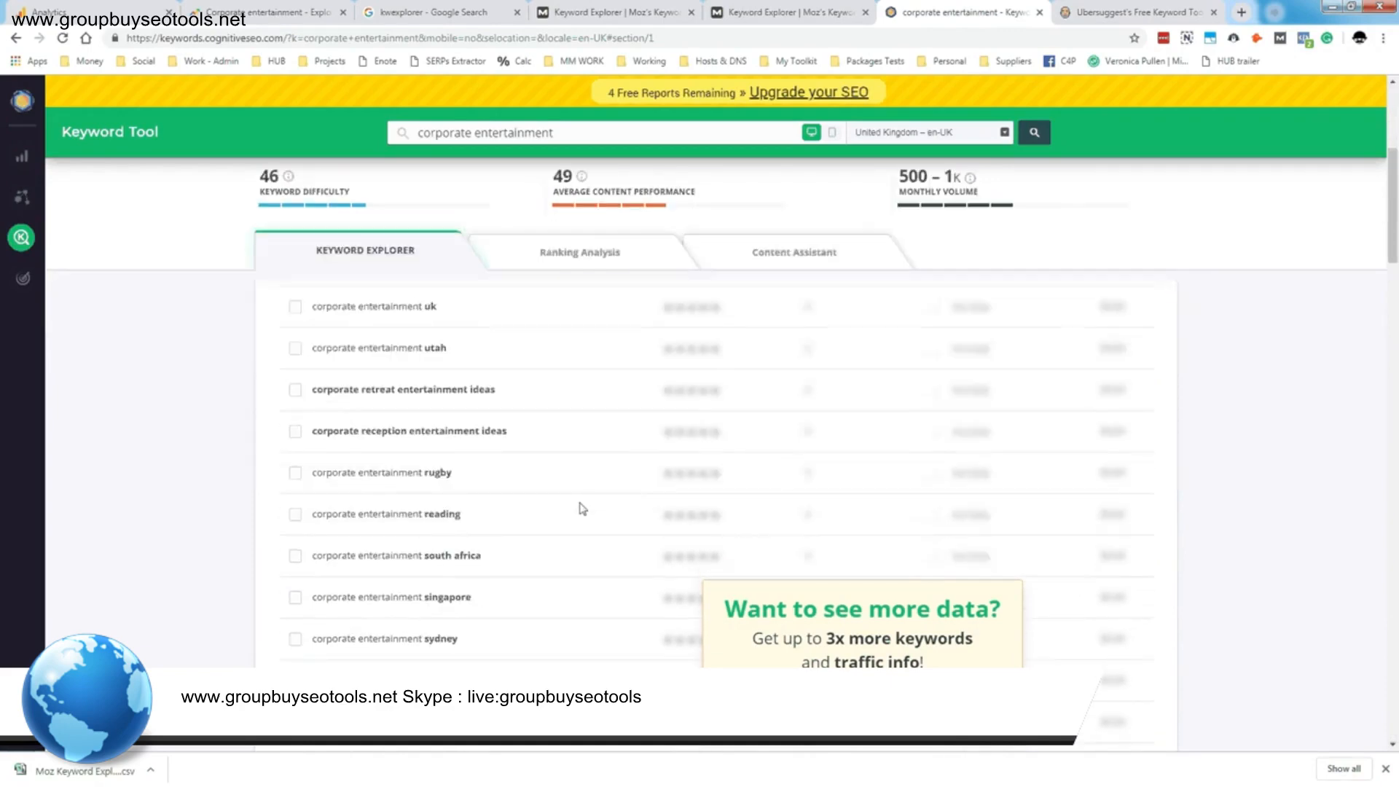
{"action": "scroll", "coordinate": [379, 364], "scroll_direction": "down", "scroll_amount": 1}
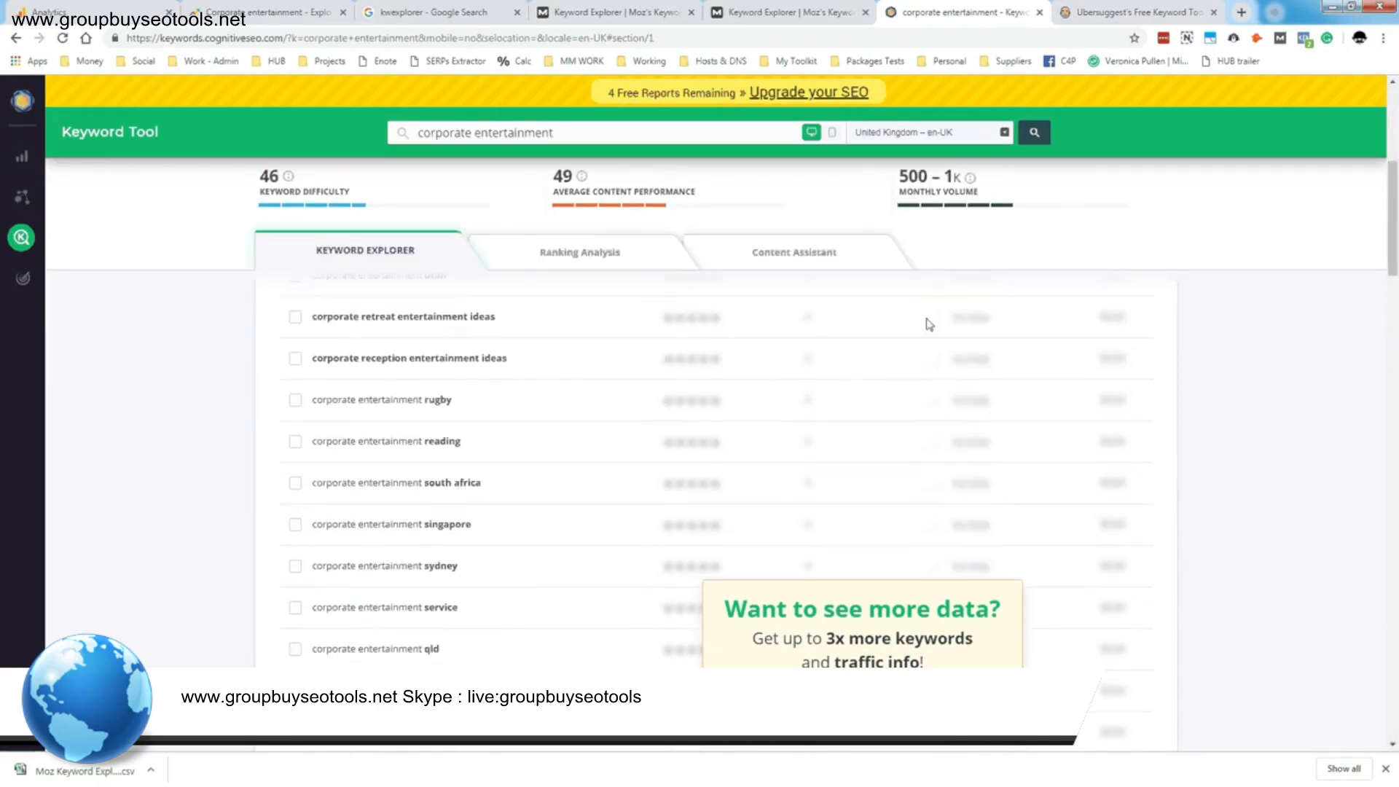
{"action": "scroll", "coordinate": [419, 342], "scroll_direction": "up", "scroll_amount": 5}
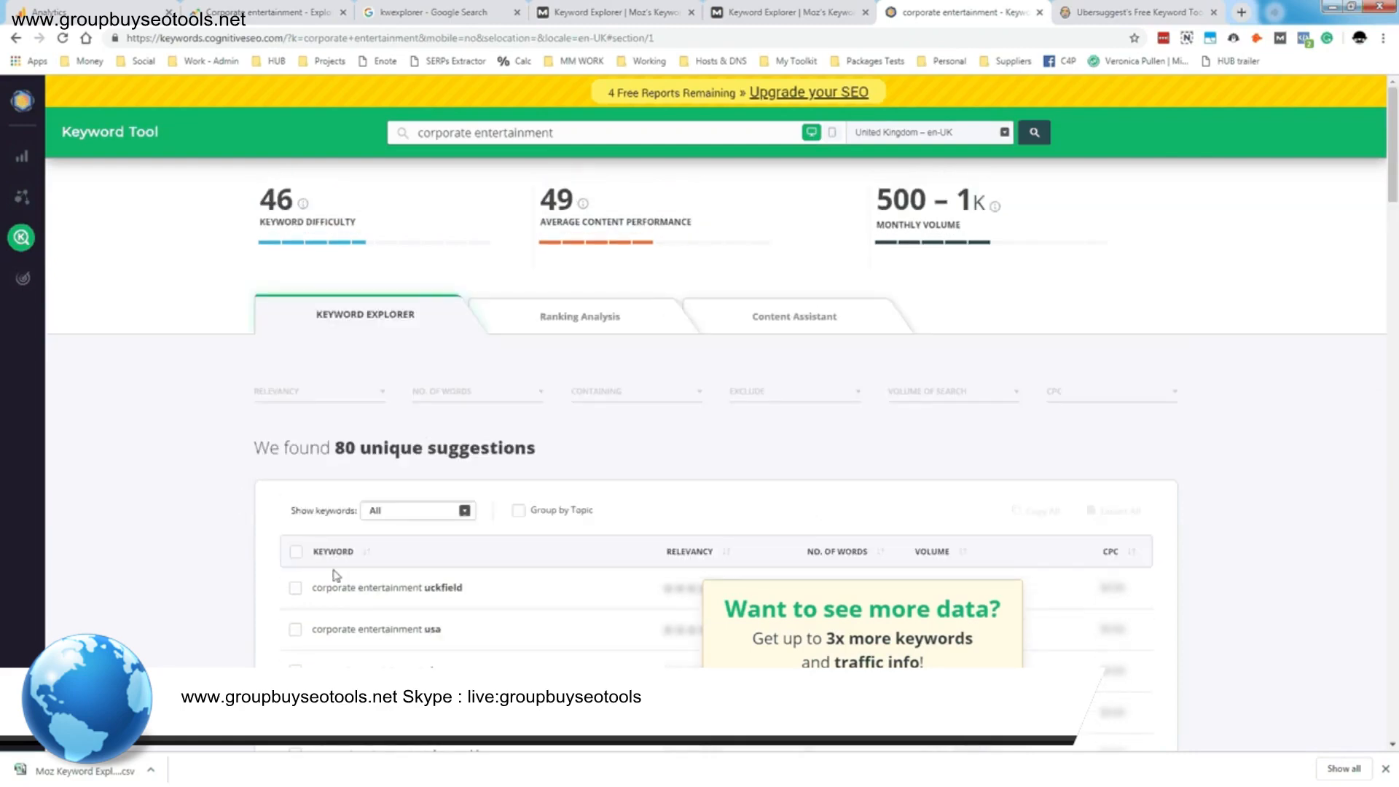
Copy the entire corporate entertainment suggestion list from the first to the last keyword and paste it into a NoteTab Light text document
{"action": "left_click_drag", "start_coordinate": [309, 588], "coordinate": [467, 693]}
{"action": "scroll", "coordinate": [598, 644], "scroll_direction": "down", "scroll_amount": 20}
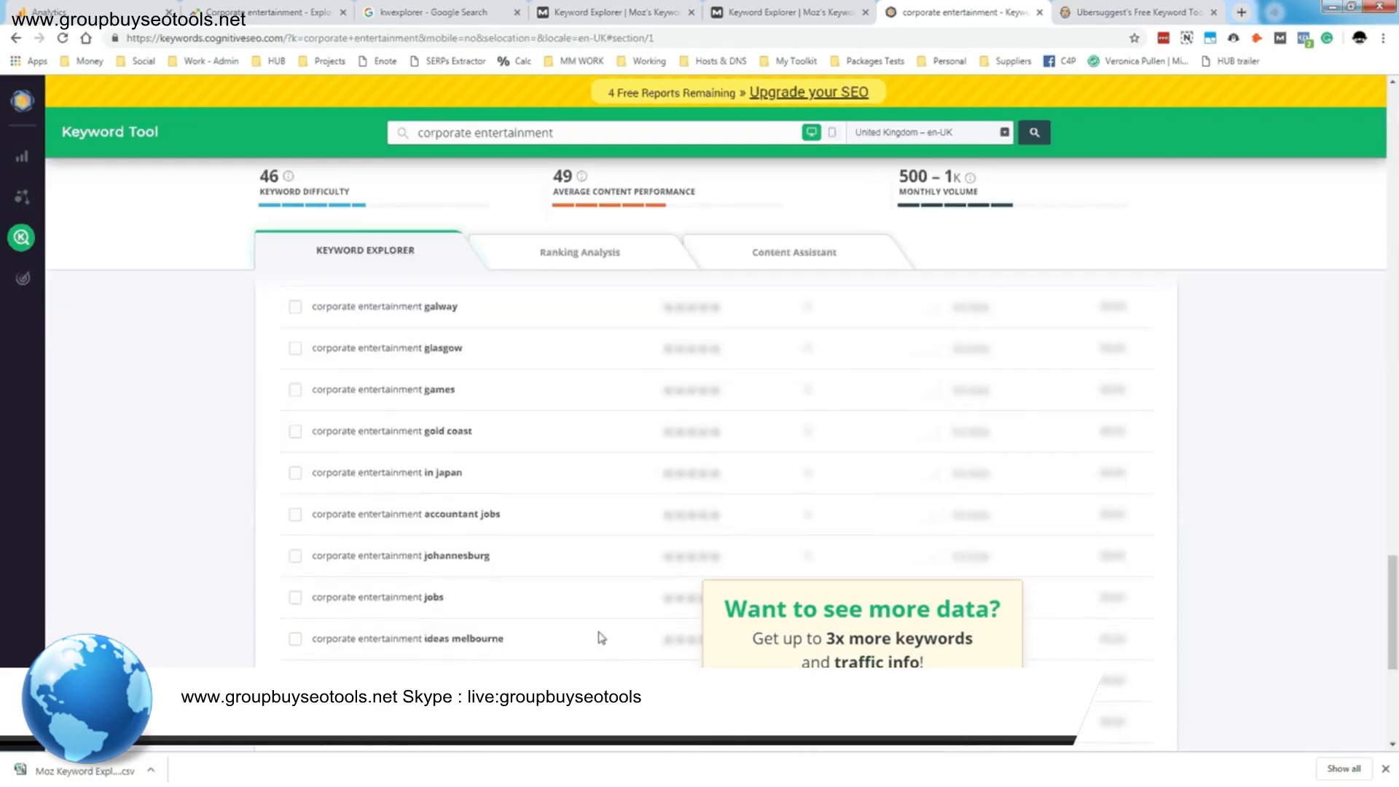
{"action": "triple_click", "coordinate": [487, 132]}
{"action": "left_click", "coordinate": [556, 133]}
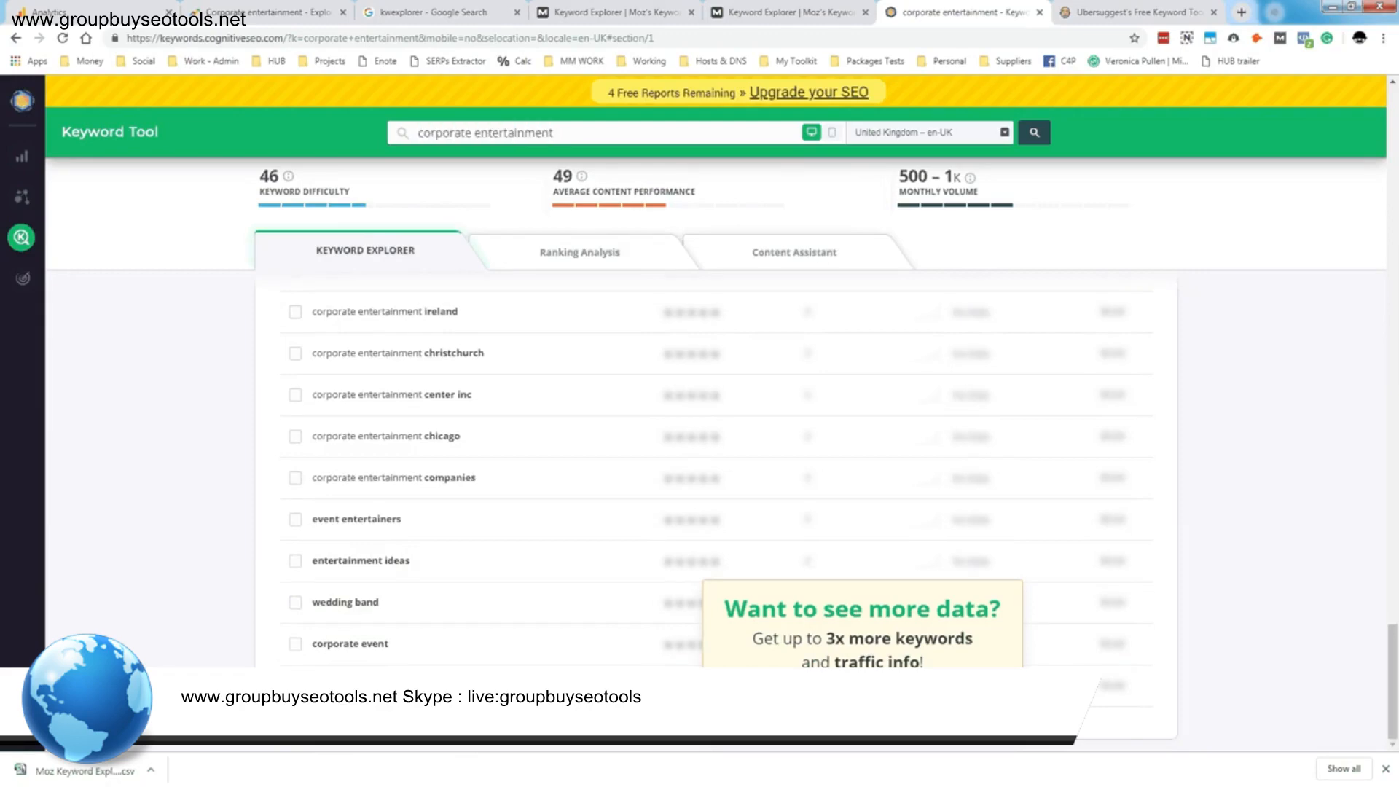
{"action": "left_click_drag", "start_coordinate": [437, 686], "coordinate": [309, 551]}
{"action": "left_click_drag", "start_coordinate": [365, 634], "coordinate": [305, 601]}
{"action": "key", "text": "alt+Tab"}
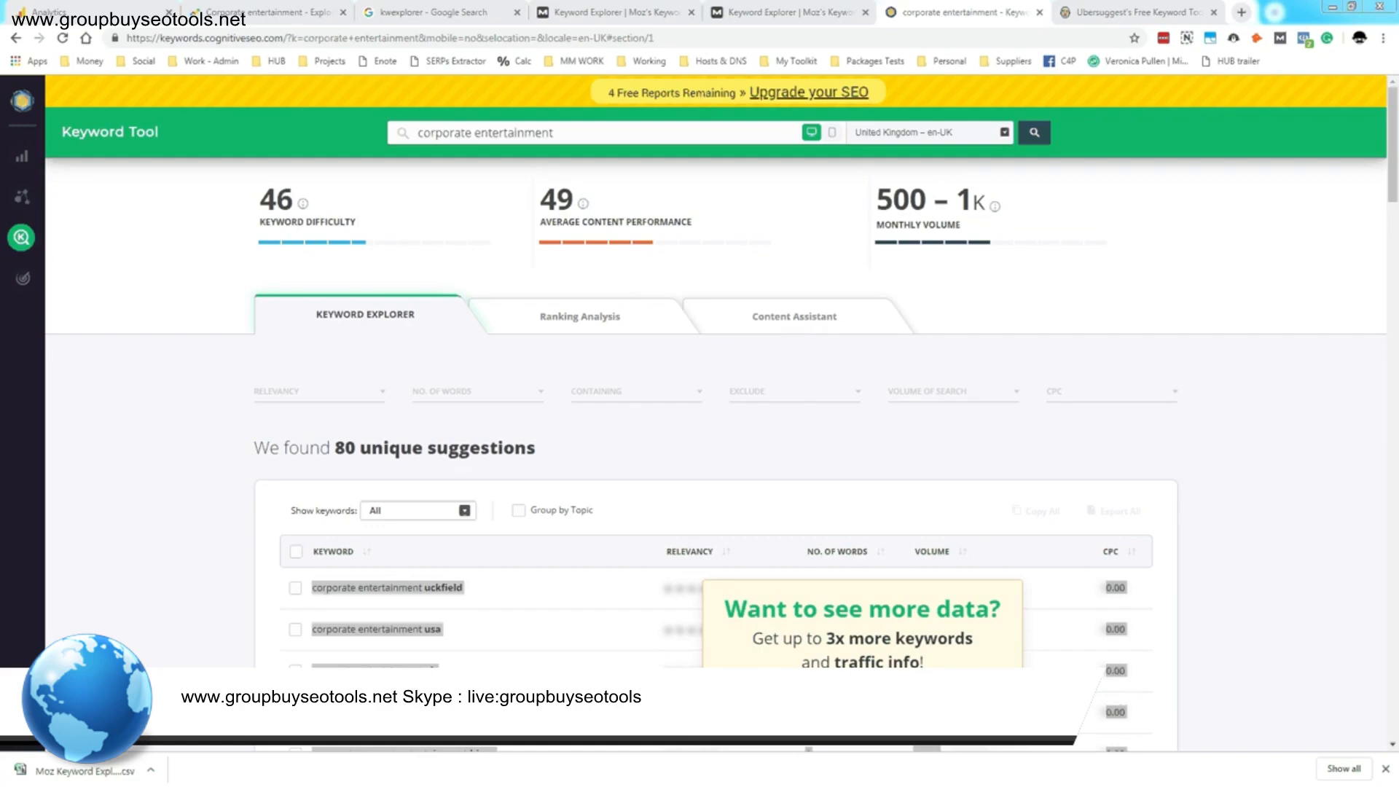
{"action": "left_click_drag", "start_coordinate": [0, 190], "coordinate": [688, 109]}
{"action": "scroll", "coordinate": [757, 346], "scroll_direction": "up", "scroll_amount": 2}
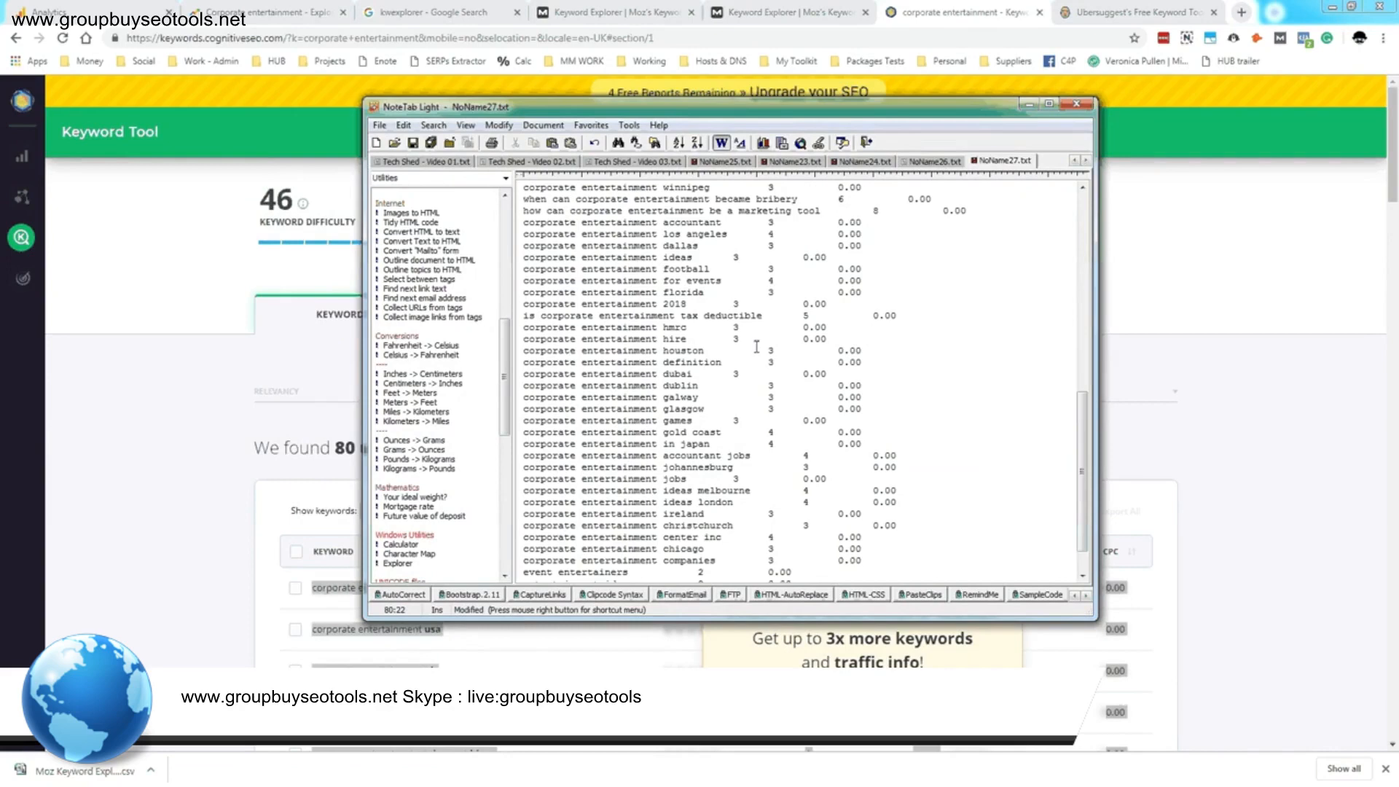
Highlight the "is corporate entertainment tax deductible" phrase and read through the pasted keyword list around it
{"action": "left_click", "coordinate": [525, 317]}
{"action": "left_click_drag", "start_coordinate": [530, 319], "coordinate": [478, 321]}
{"action": "left_click", "coordinate": [787, 313]}
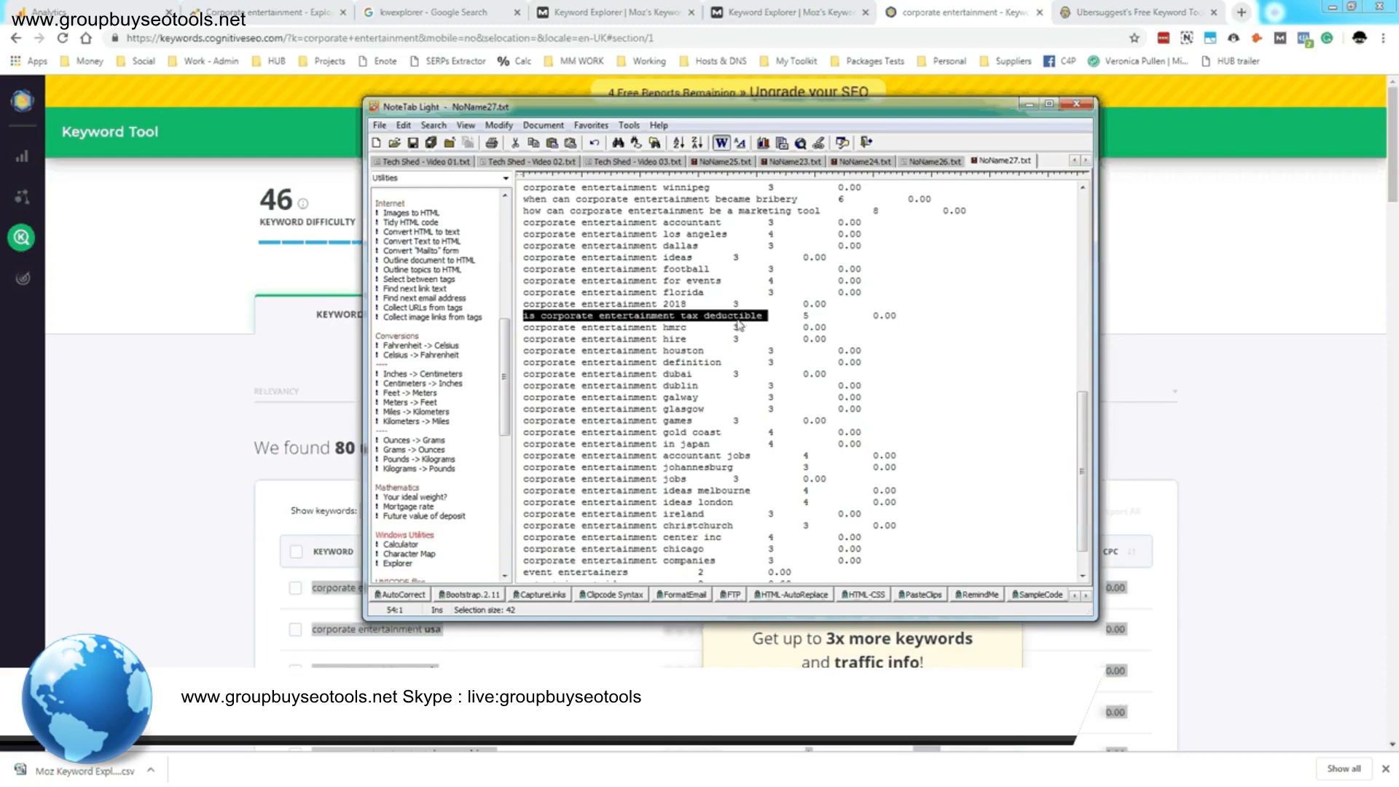
{"action": "scroll", "coordinate": [736, 319], "scroll_direction": "down", "scroll_amount": 1}
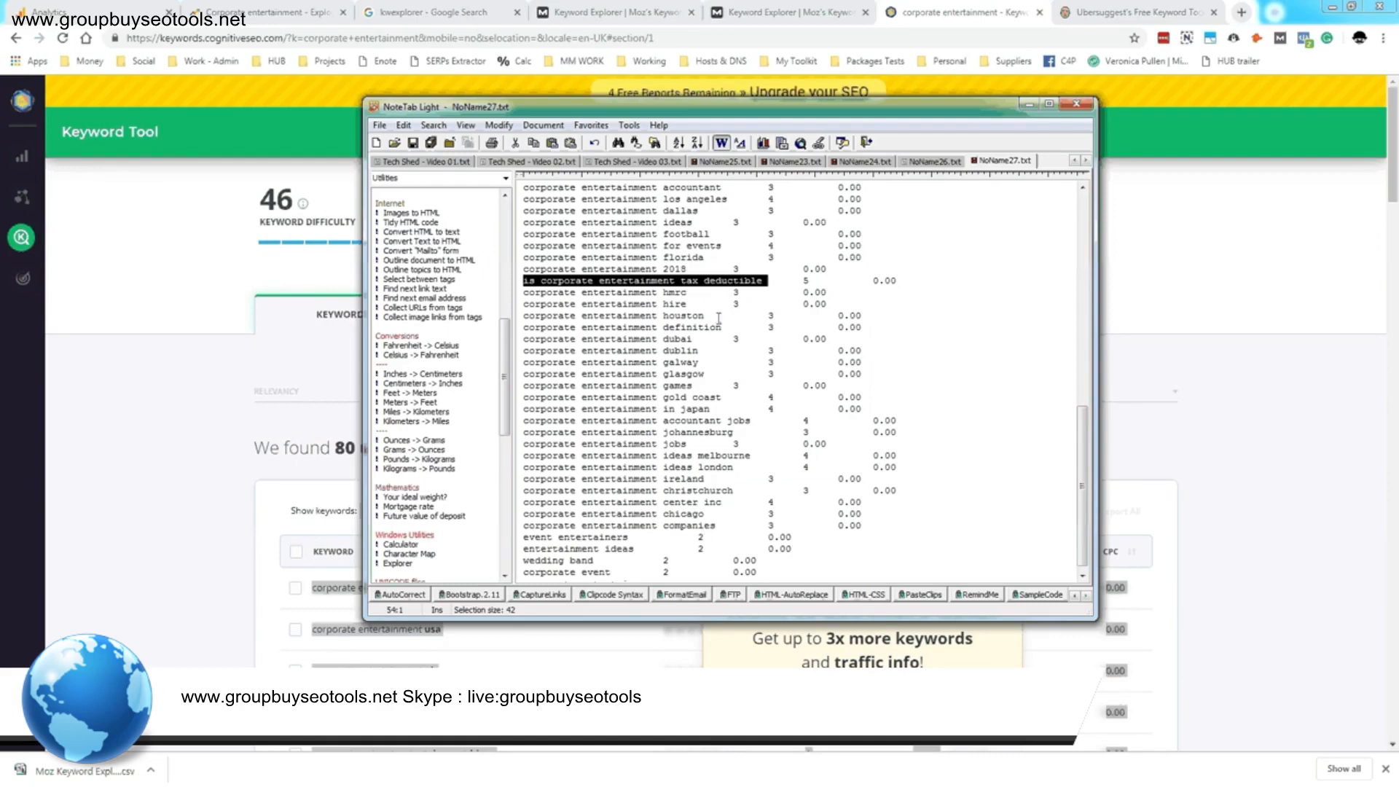
{"action": "scroll", "coordinate": [735, 315], "scroll_direction": "up", "scroll_amount": 10}
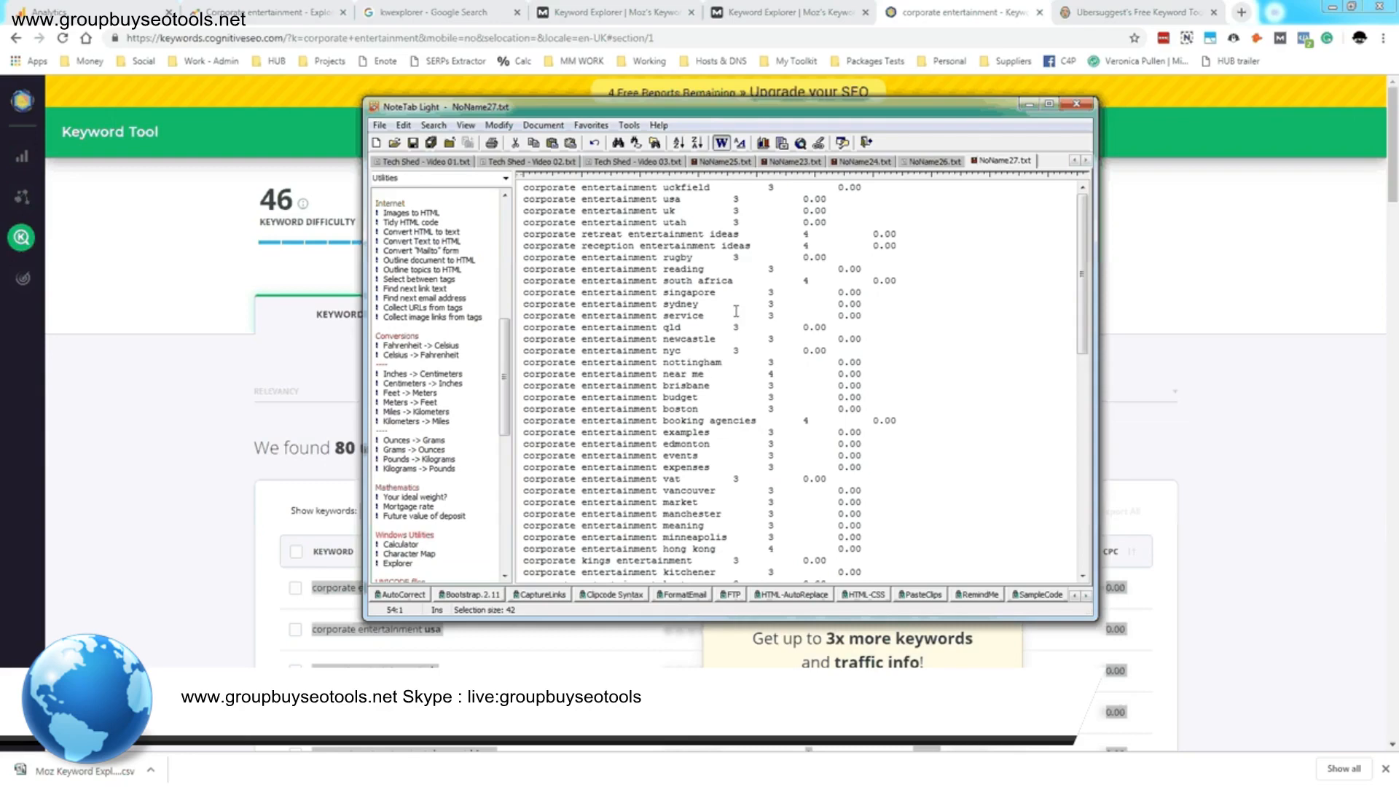
{"action": "scroll", "coordinate": [736, 311], "scroll_direction": "down", "scroll_amount": 5}
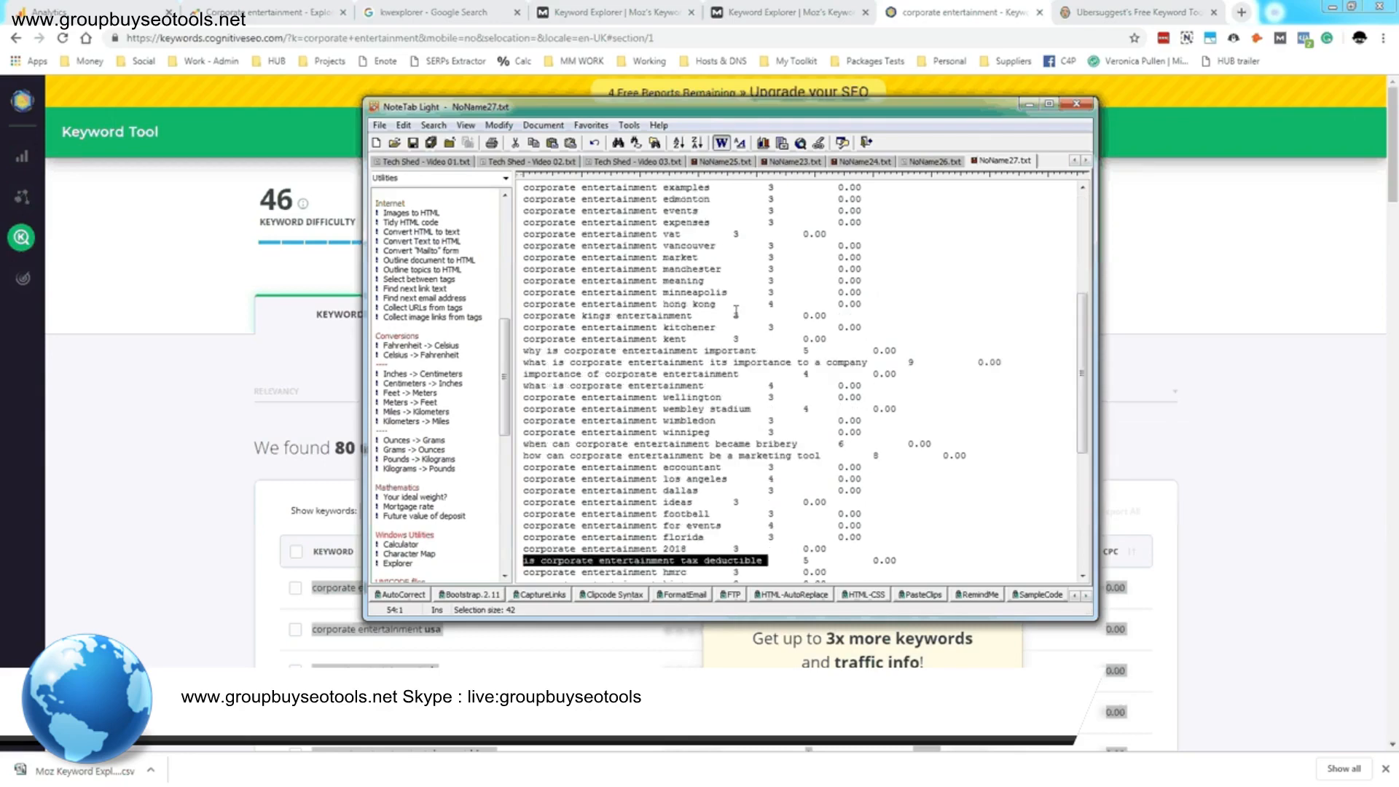
{"action": "scroll", "coordinate": [738, 308], "scroll_direction": "up", "scroll_amount": 5}
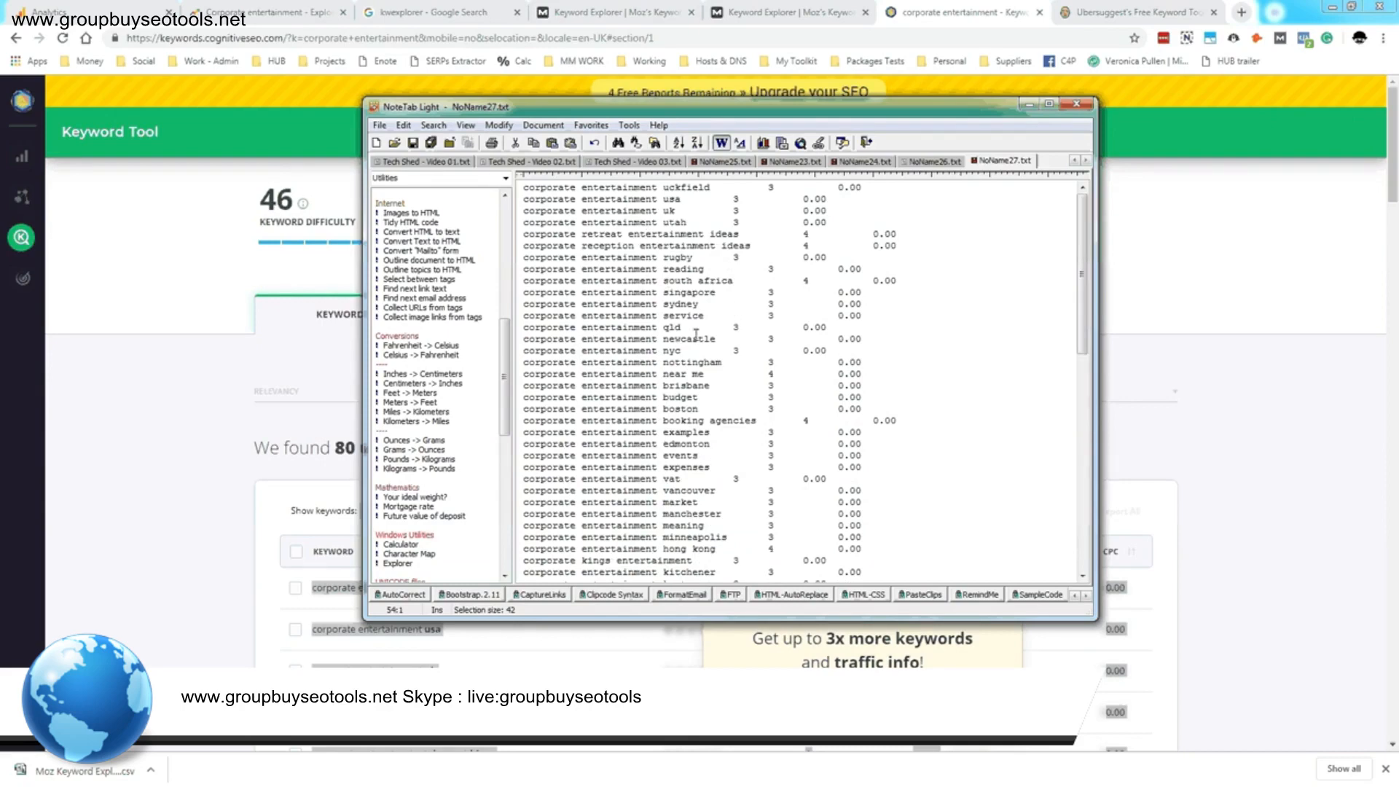
Highlight newcastle, manchester, vancouver and the "corporate entertainment expenses" phrase in the pasted keyword list
{"action": "left_click_drag", "start_coordinate": [716, 340], "coordinate": [665, 341]}
{"action": "scroll", "coordinate": [805, 384], "scroll_direction": "down", "scroll_amount": 6}
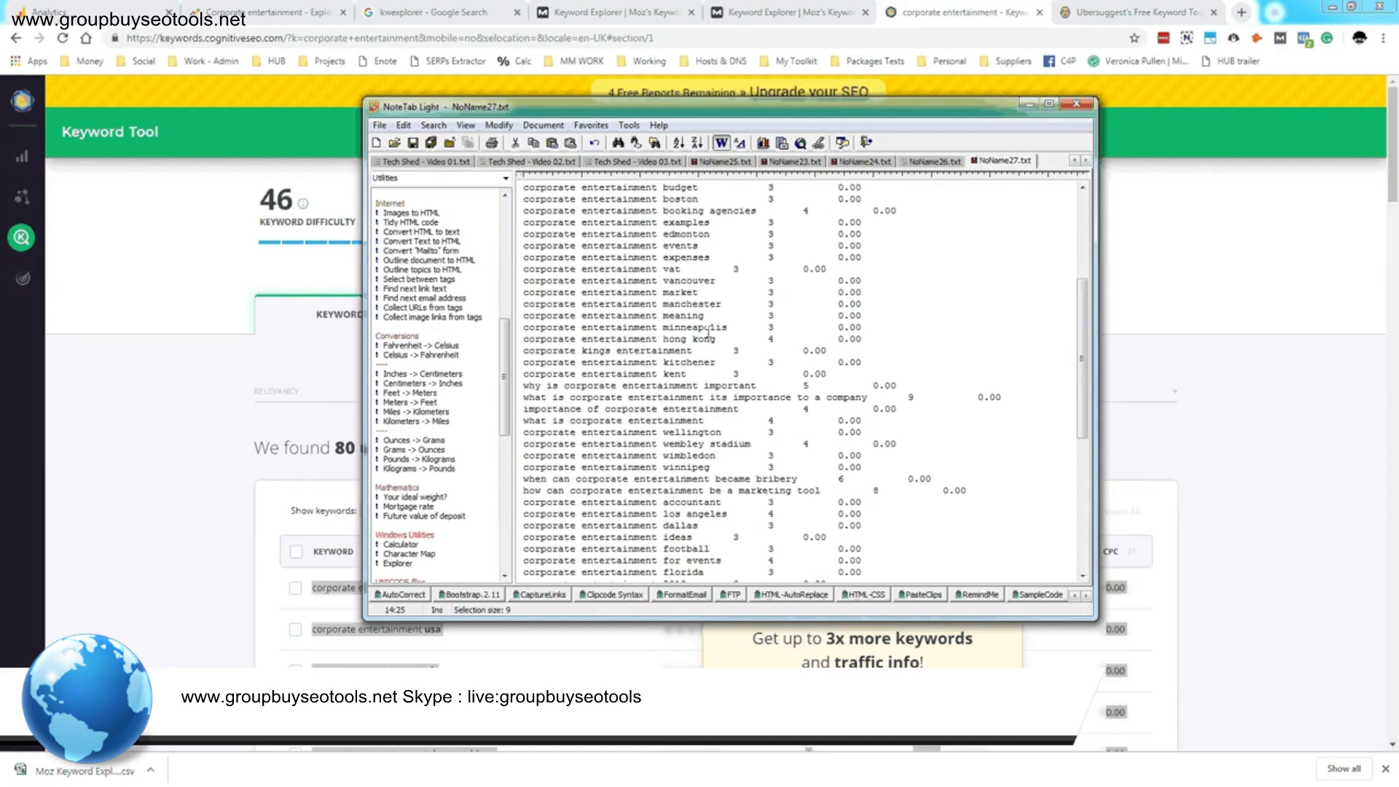
{"action": "left_click_drag", "start_coordinate": [722, 305], "coordinate": [664, 306]}
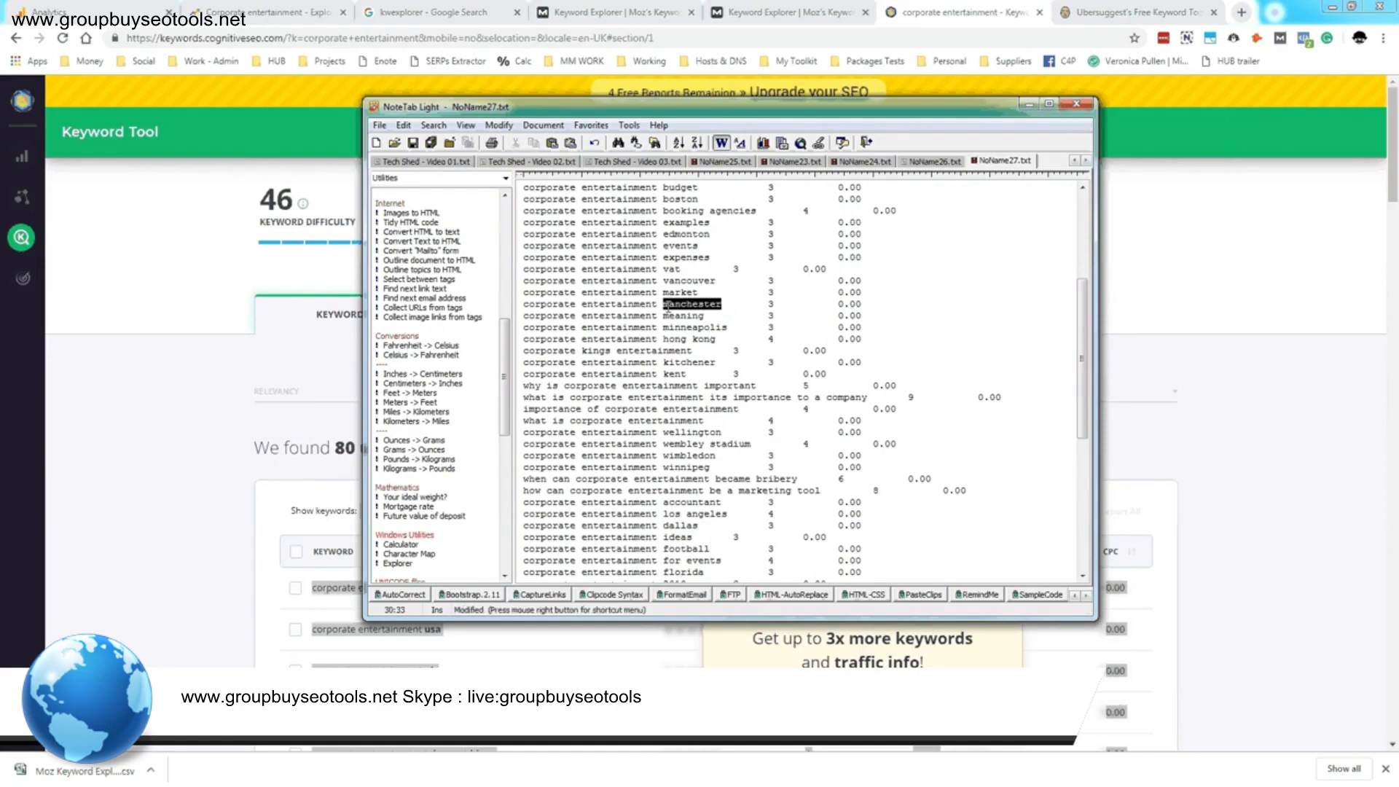
{"action": "left_click_drag", "start_coordinate": [716, 282], "coordinate": [664, 293]}
{"action": "double_click", "coordinate": [665, 281]}
{"action": "left_click_drag", "start_coordinate": [723, 254], "coordinate": [523, 257]}
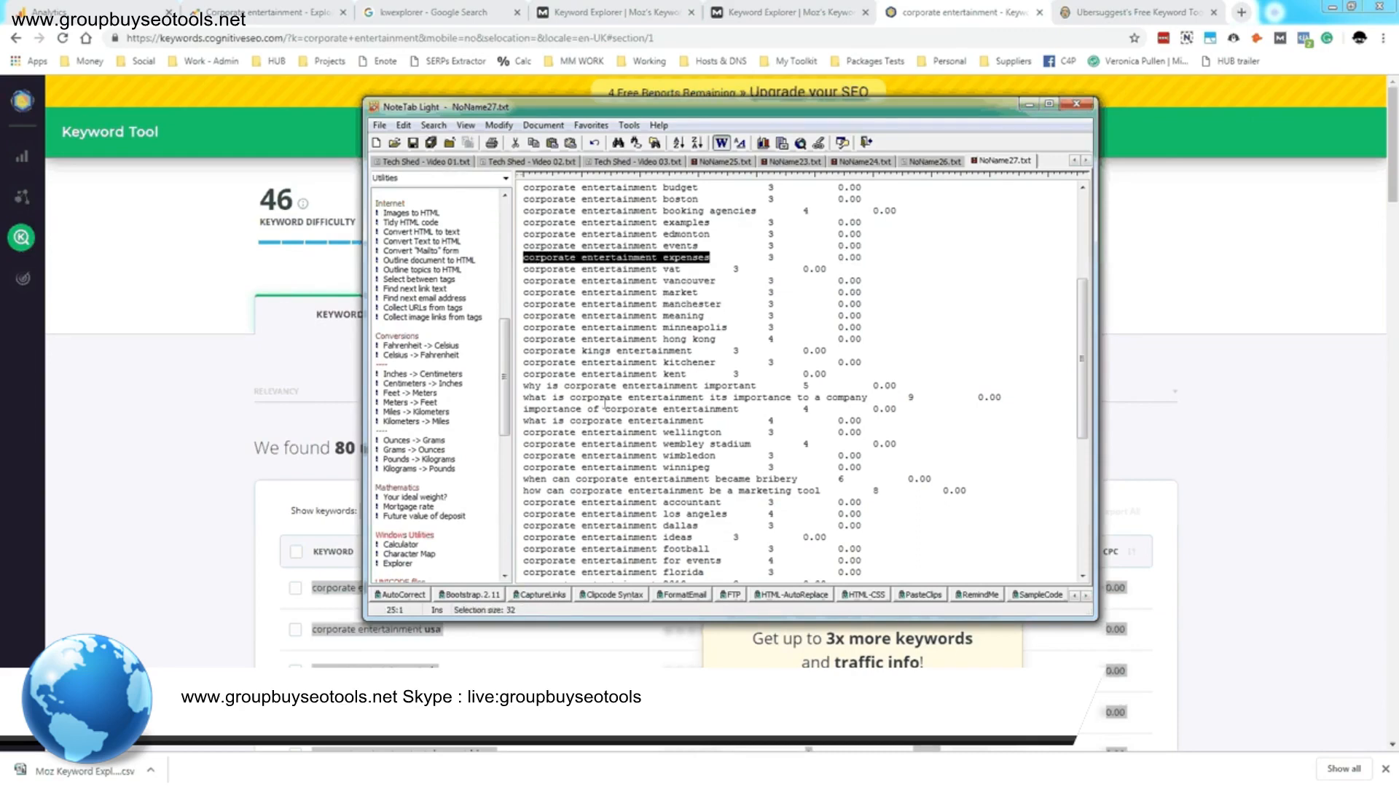
Review the whole pasted keyword list for location, question and topic ideas, and put the text document away to return to the Keyword Tool
{"action": "scroll", "coordinate": [646, 437], "scroll_direction": "down", "scroll_amount": 10}
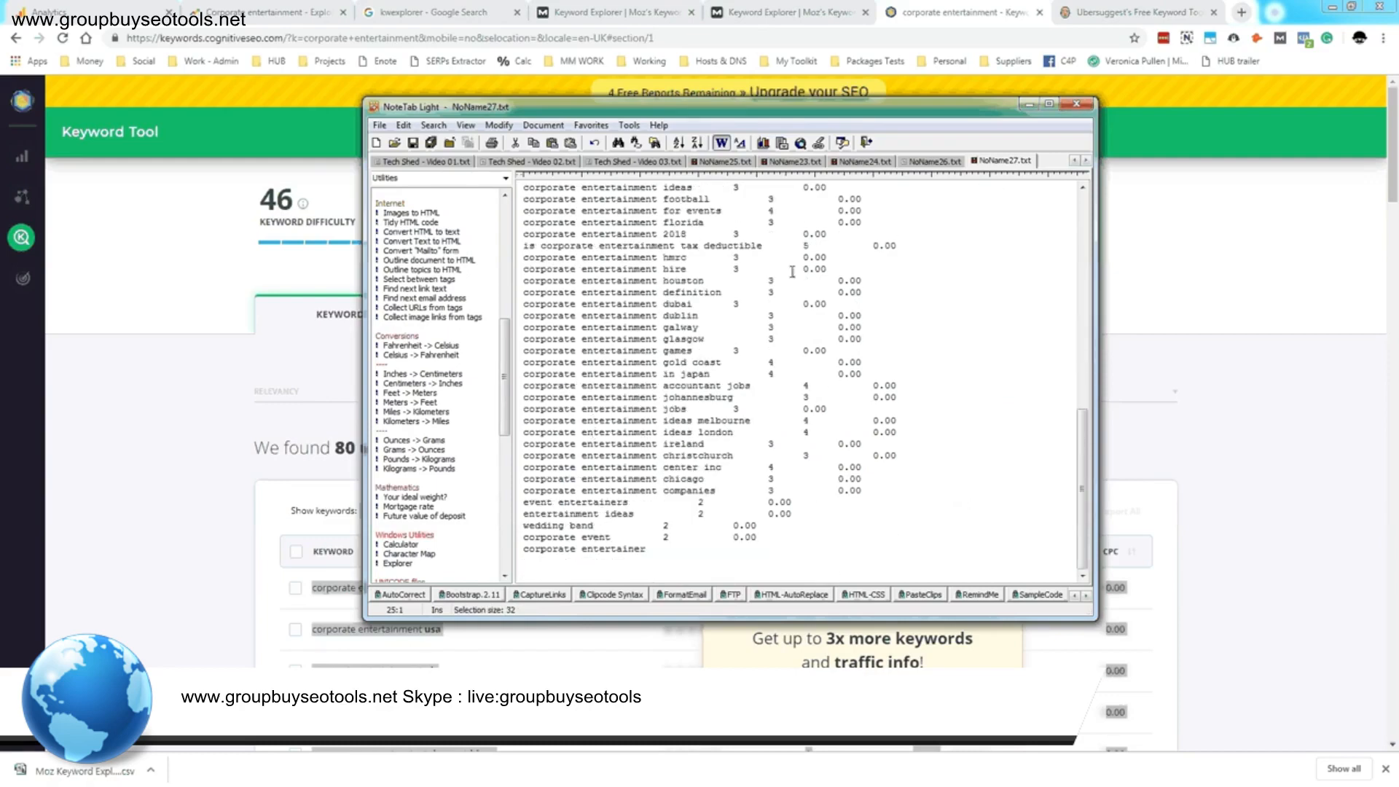
{"action": "scroll", "coordinate": [708, 311], "scroll_direction": "up", "scroll_amount": 15}
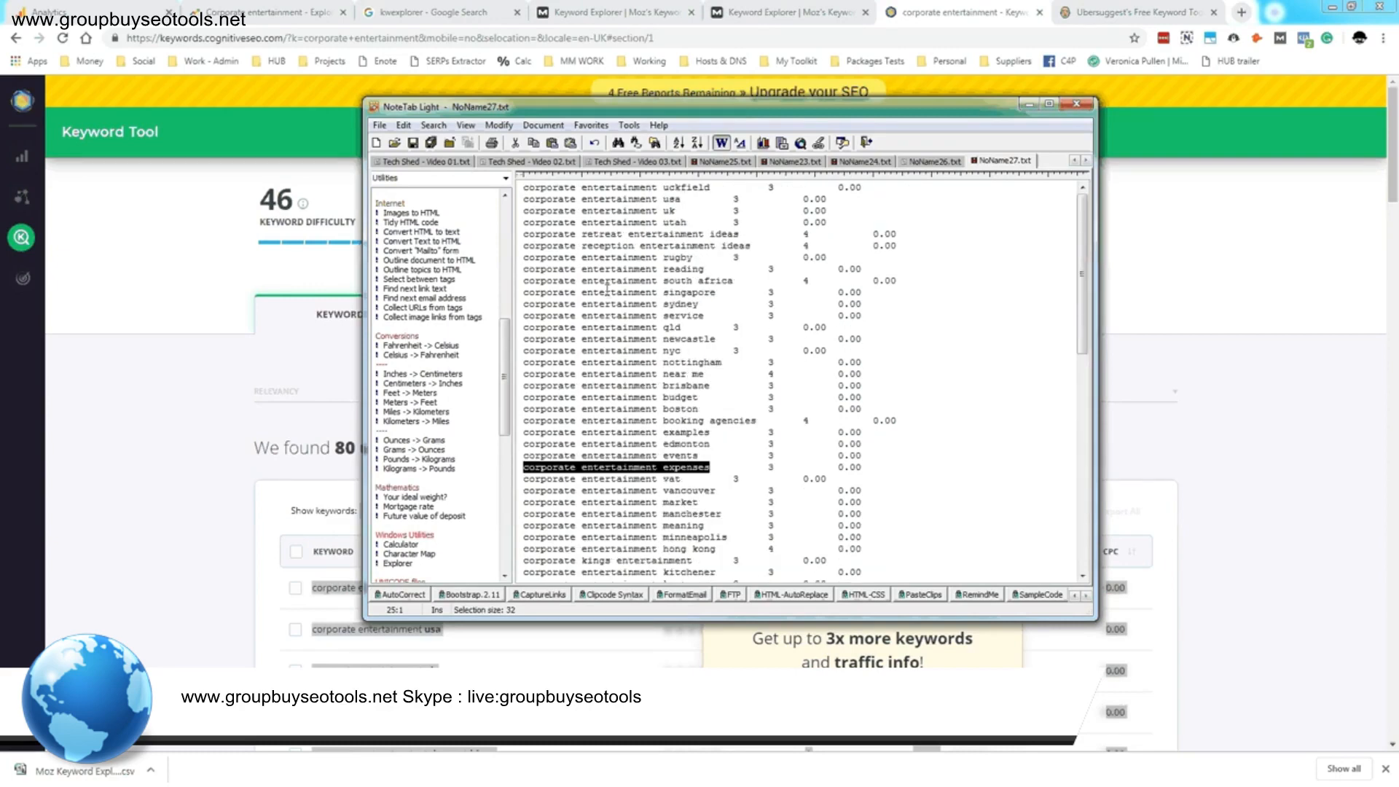
{"action": "scroll", "coordinate": [607, 291], "scroll_direction": "down", "scroll_amount": 8}
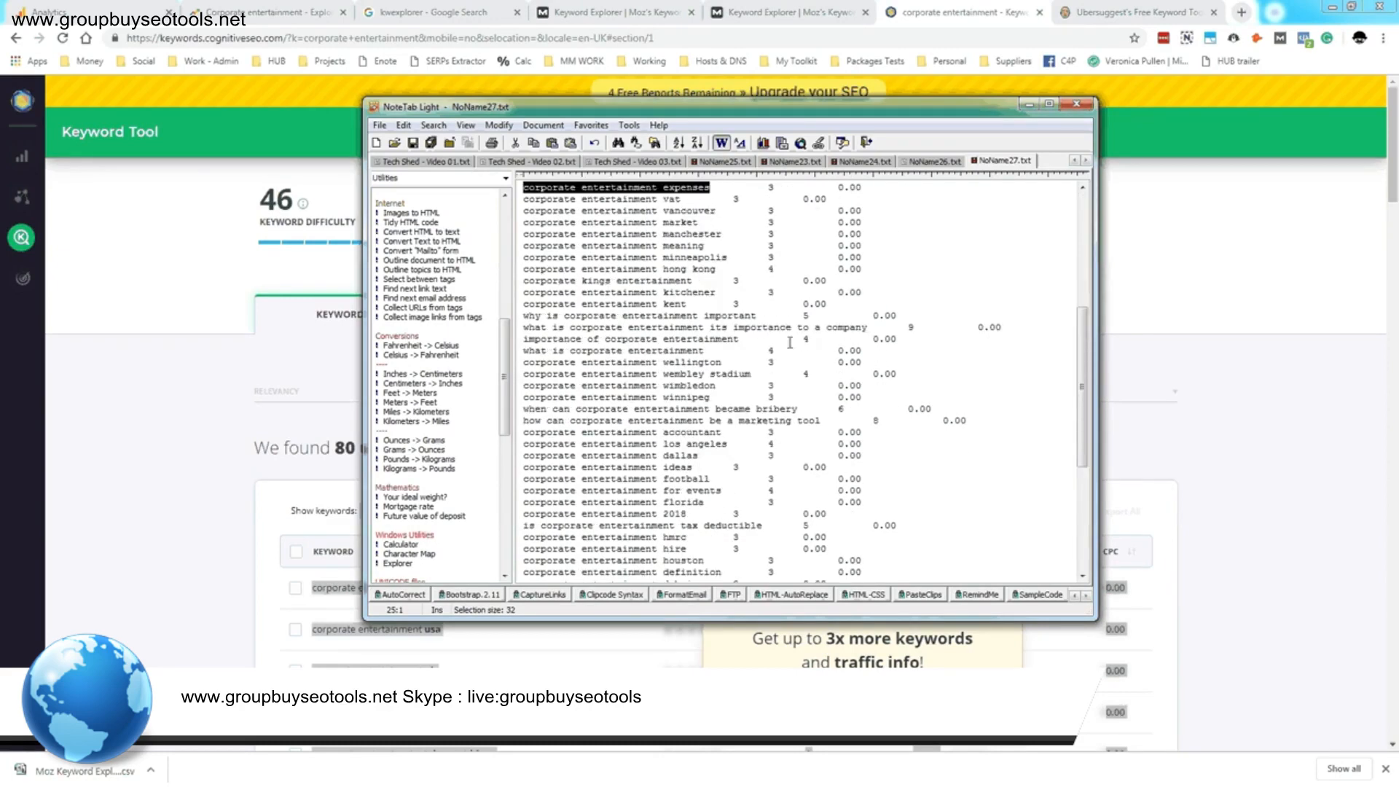
{"action": "scroll", "coordinate": [804, 367], "scroll_direction": "down", "scroll_amount": 8}
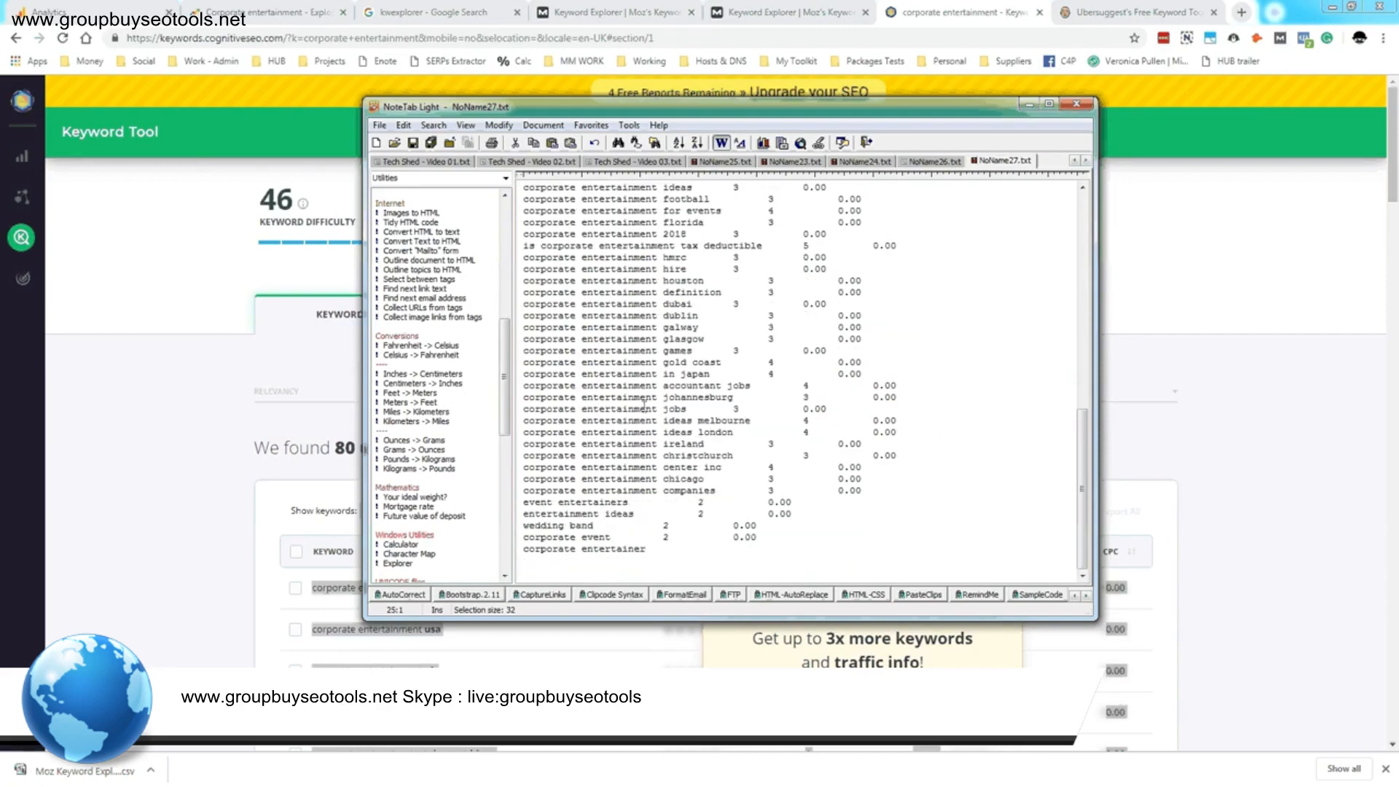
{"action": "scroll", "coordinate": [651, 366], "scroll_direction": "up", "scroll_amount": 10}
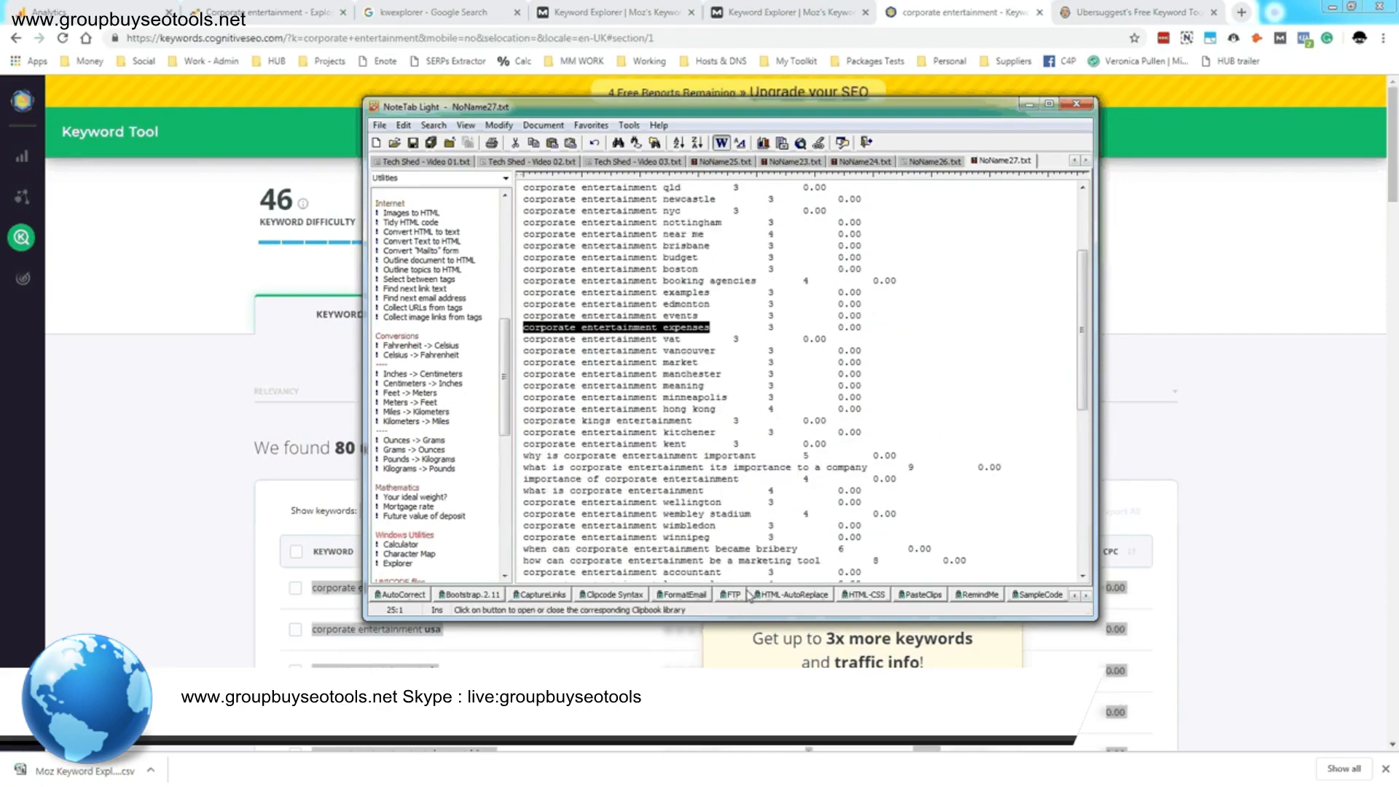
{"action": "scroll", "coordinate": [702, 428], "scroll_direction": "down", "scroll_amount": 7}
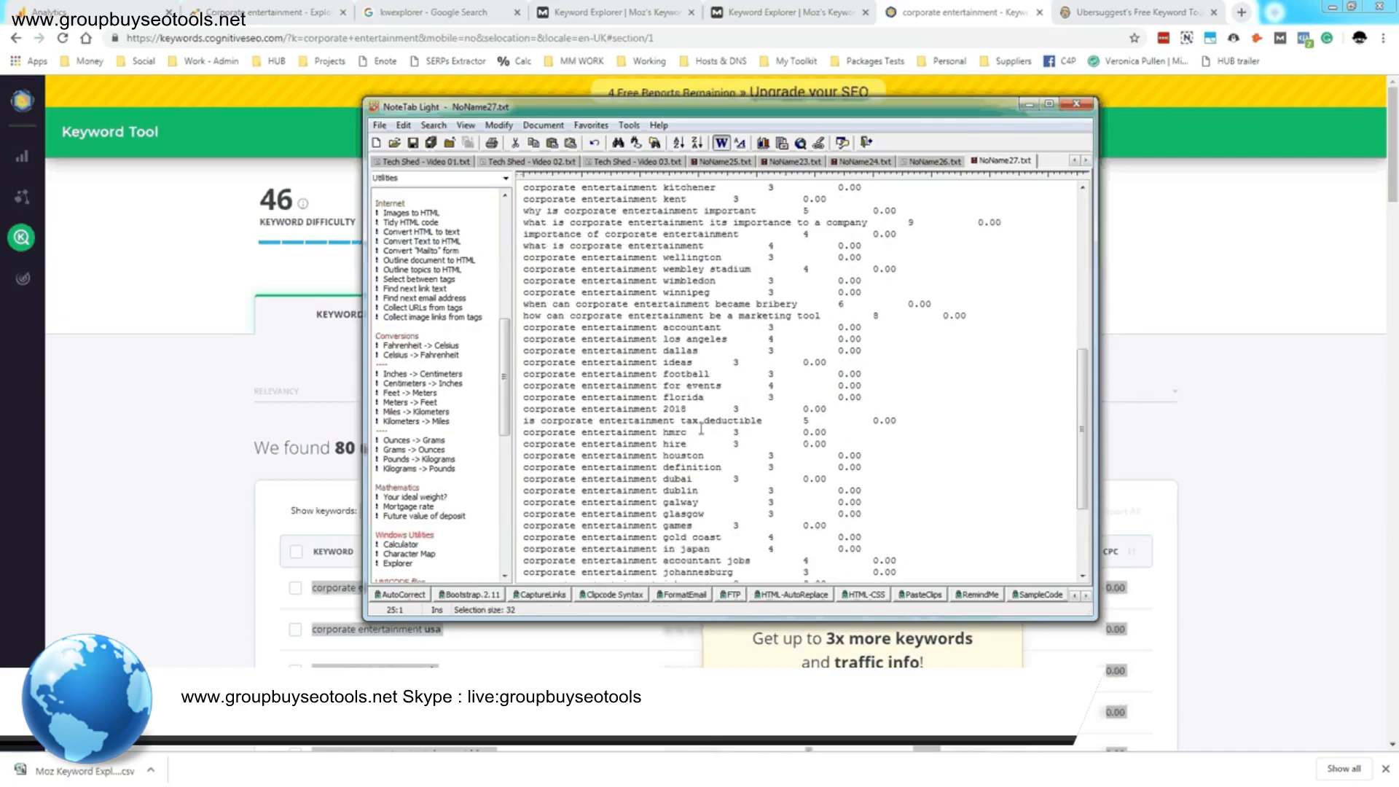
{"action": "scroll", "coordinate": [773, 435], "scroll_direction": "up", "scroll_amount": 9}
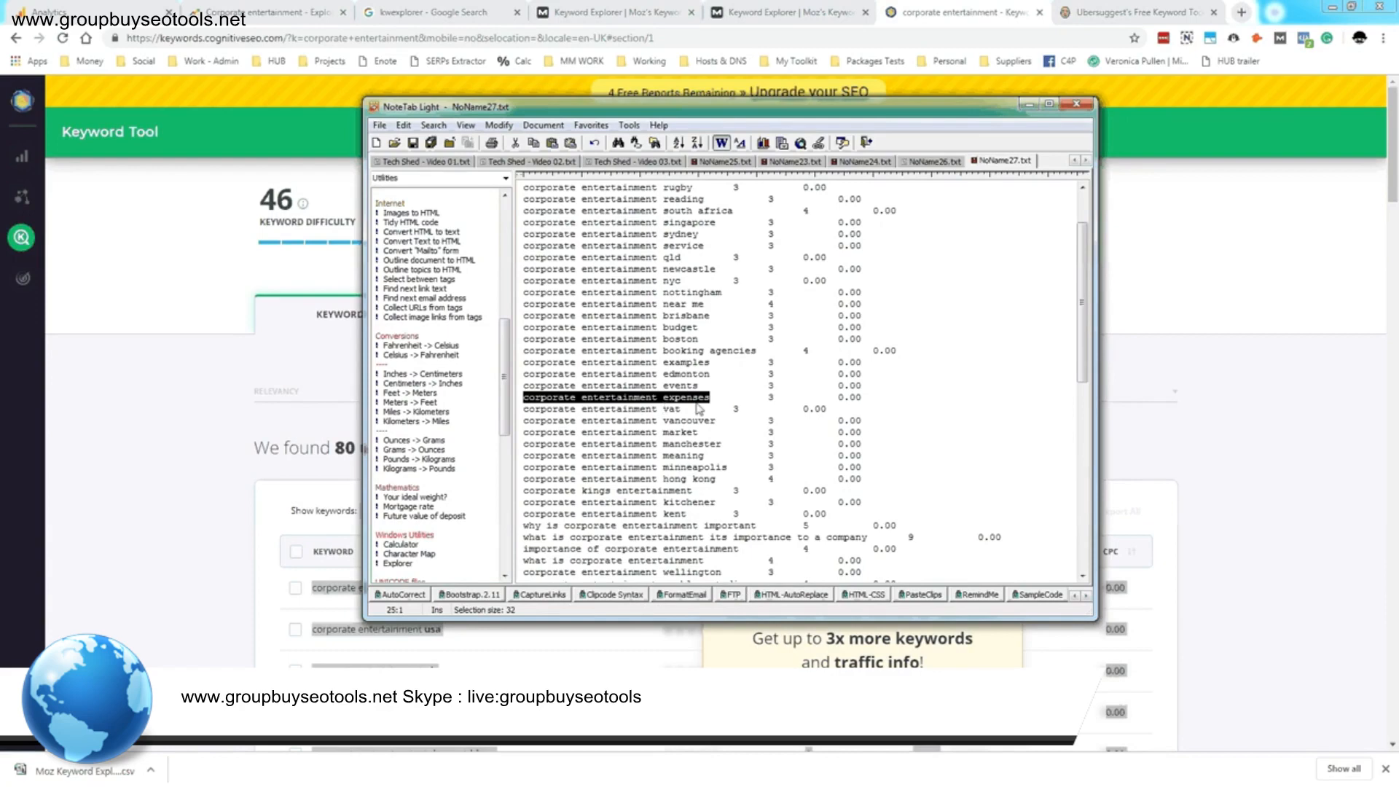
{"action": "scroll", "coordinate": [692, 412], "scroll_direction": "down", "scroll_amount": 2}
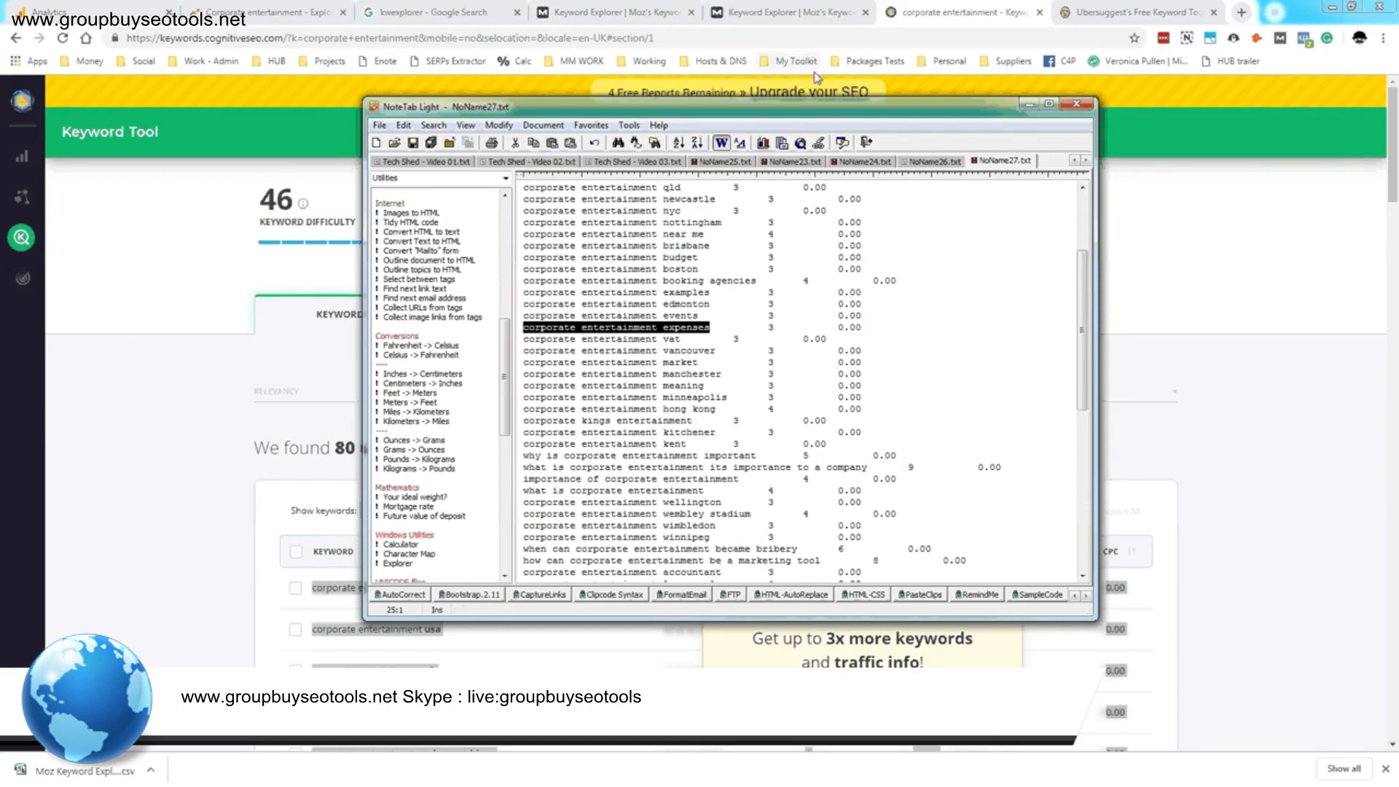
{"action": "left_click_drag", "start_coordinate": [811, 113], "coordinate": [0, 191]}
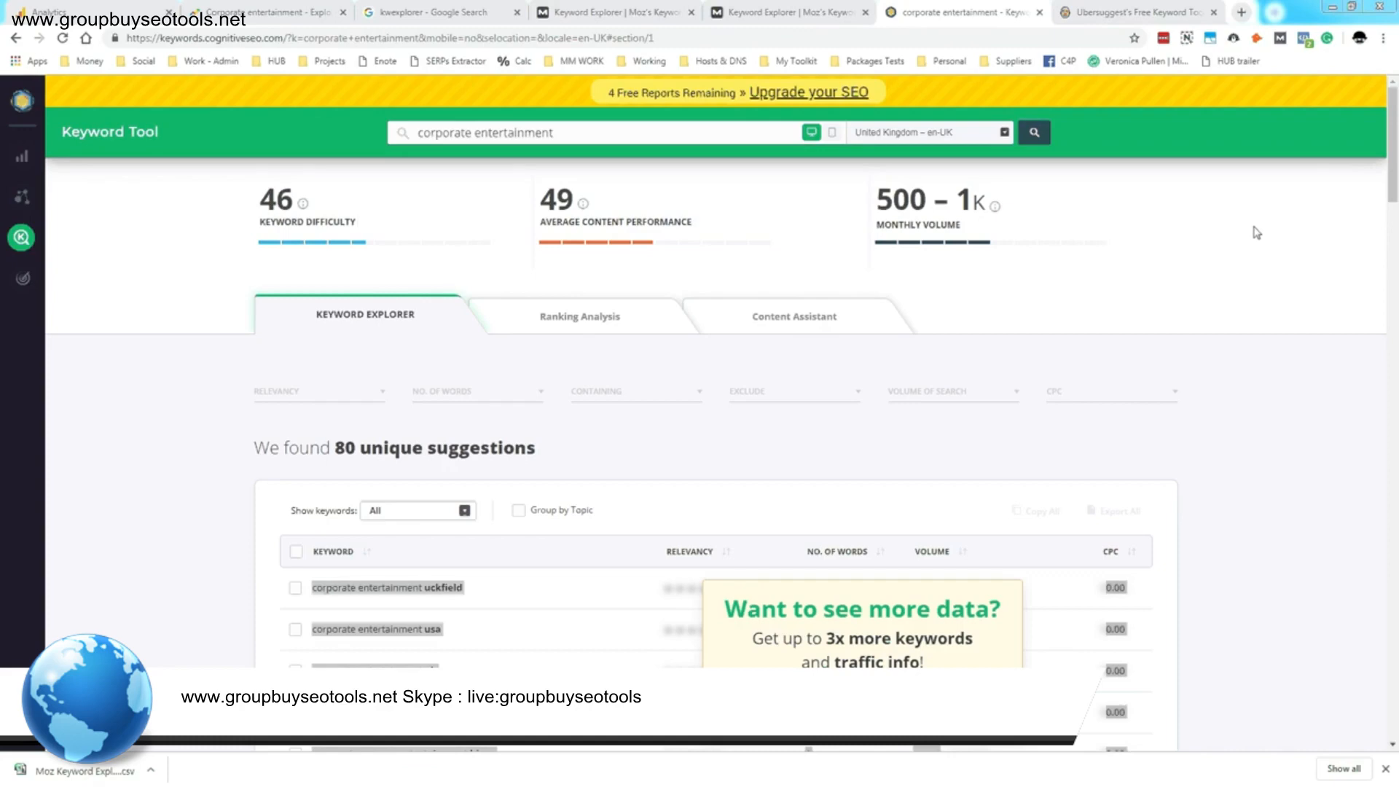
Copy the search term "corporate entertainment", switch to Ubersuggest and search for it with English / United Kingdom
{"action": "triple_click", "coordinate": [589, 133]}
{"action": "right_click", "coordinate": [589, 133]}
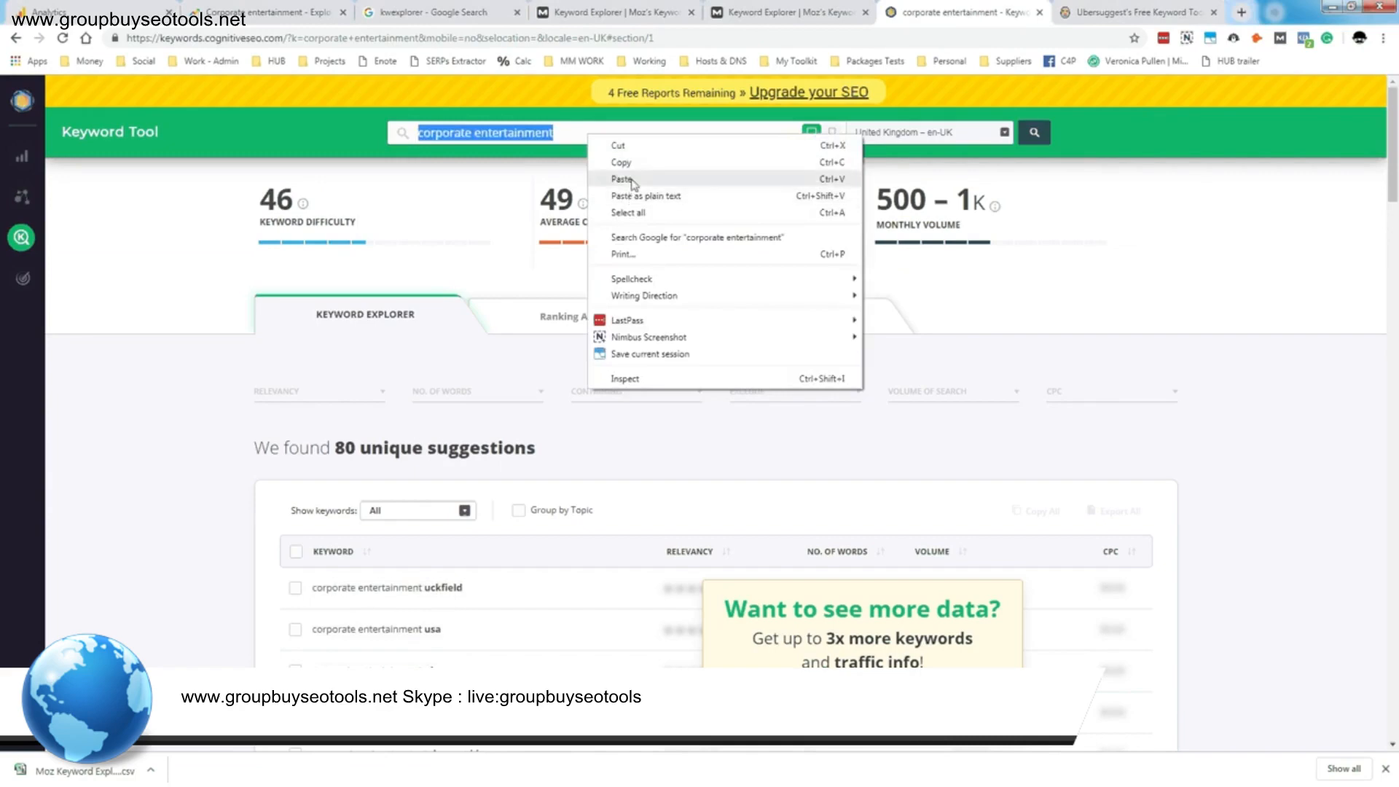
{"action": "left_click", "coordinate": [625, 163]}
{"action": "left_click", "coordinate": [1123, 12]}
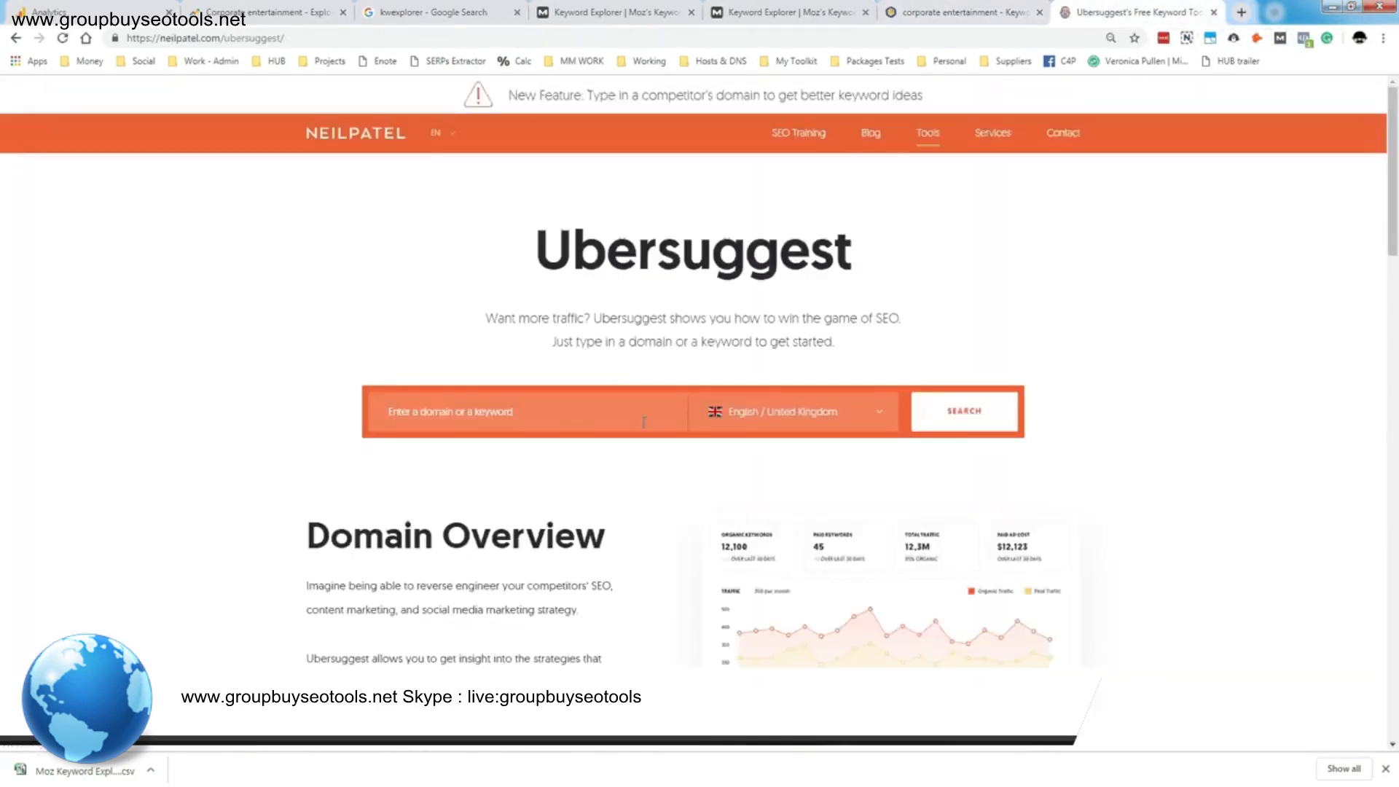
{"action": "left_click", "coordinate": [595, 414]}
{"action": "right_click", "coordinate": [564, 416]}
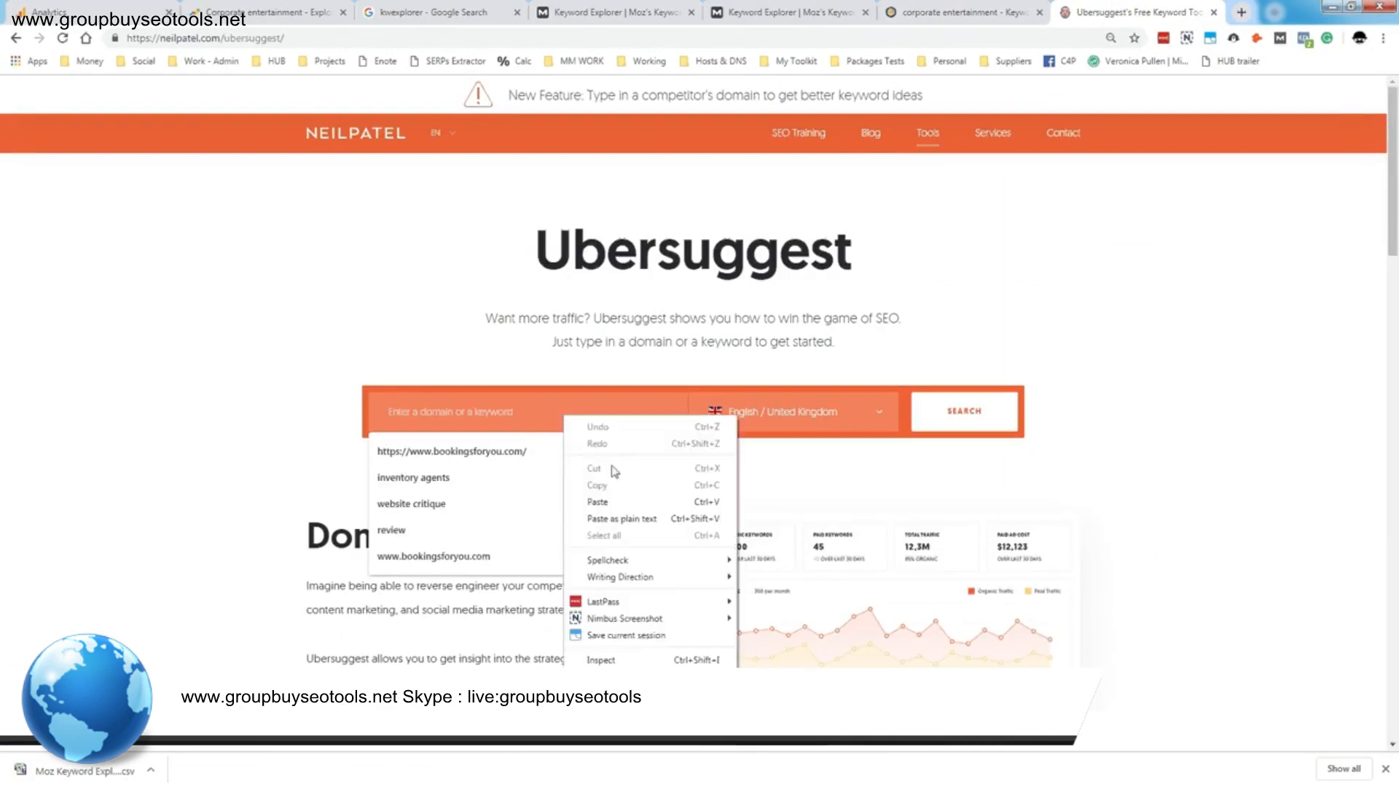
{"action": "left_click", "coordinate": [597, 502]}
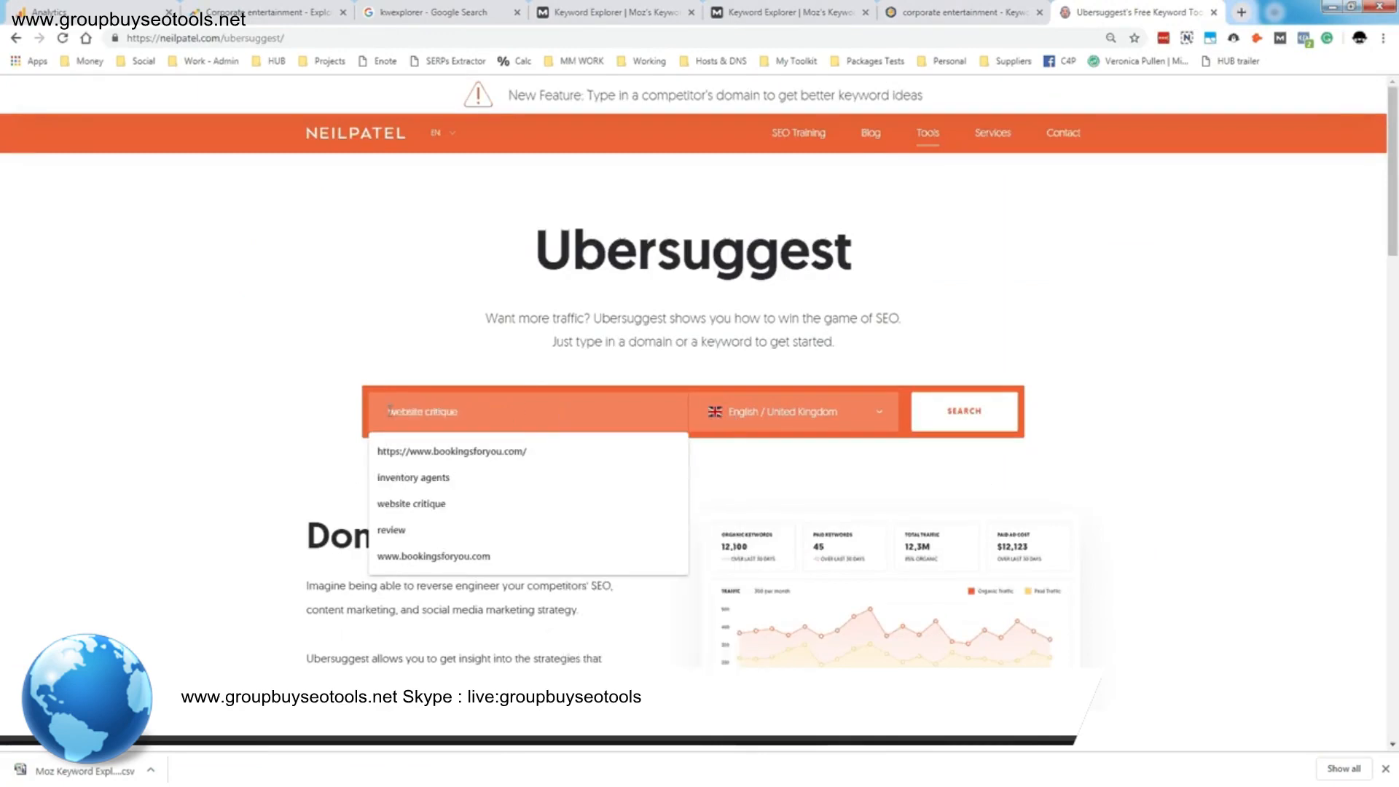
{"action": "left_click", "coordinate": [464, 364]}
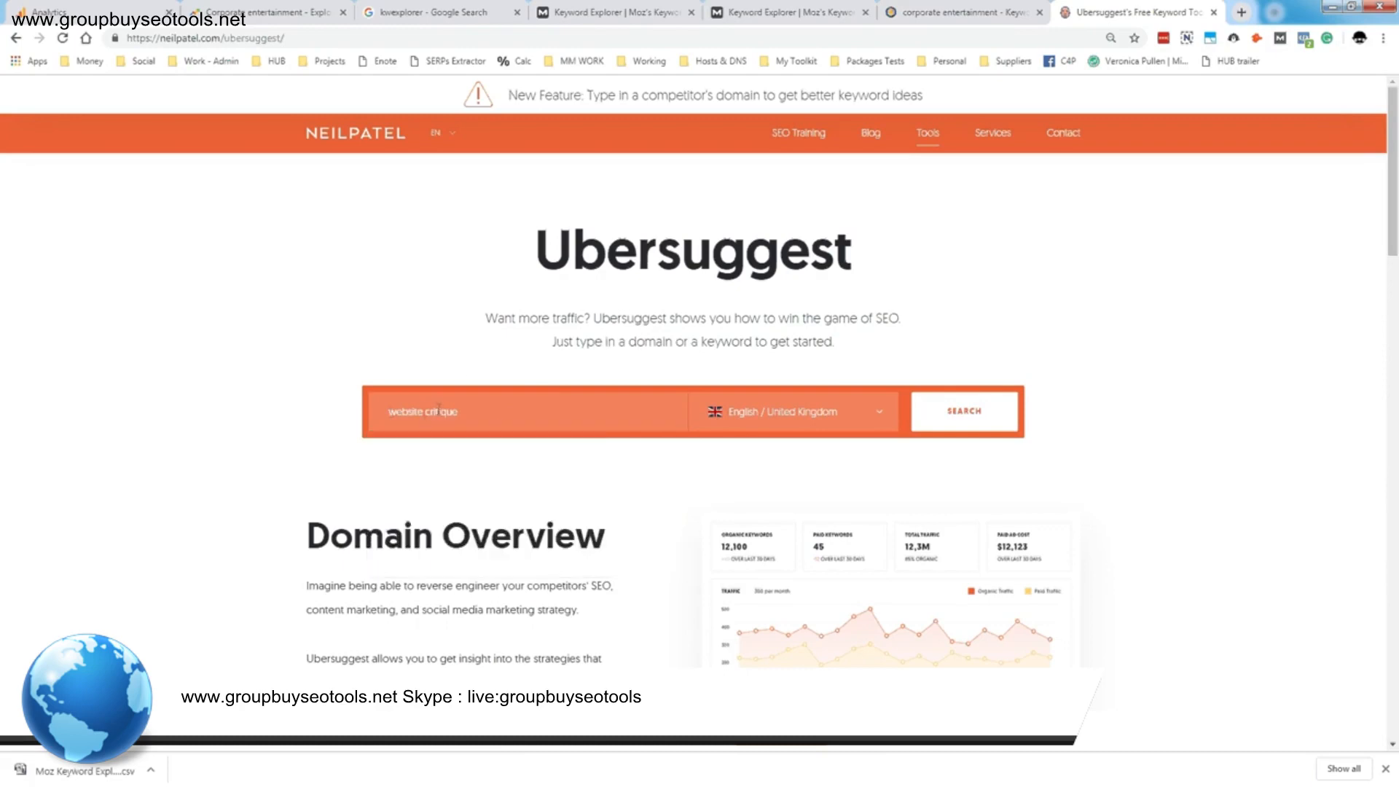
{"action": "left_click_drag", "start_coordinate": [438, 417], "coordinate": [517, 419]}
{"action": "key", "text": "Return"}
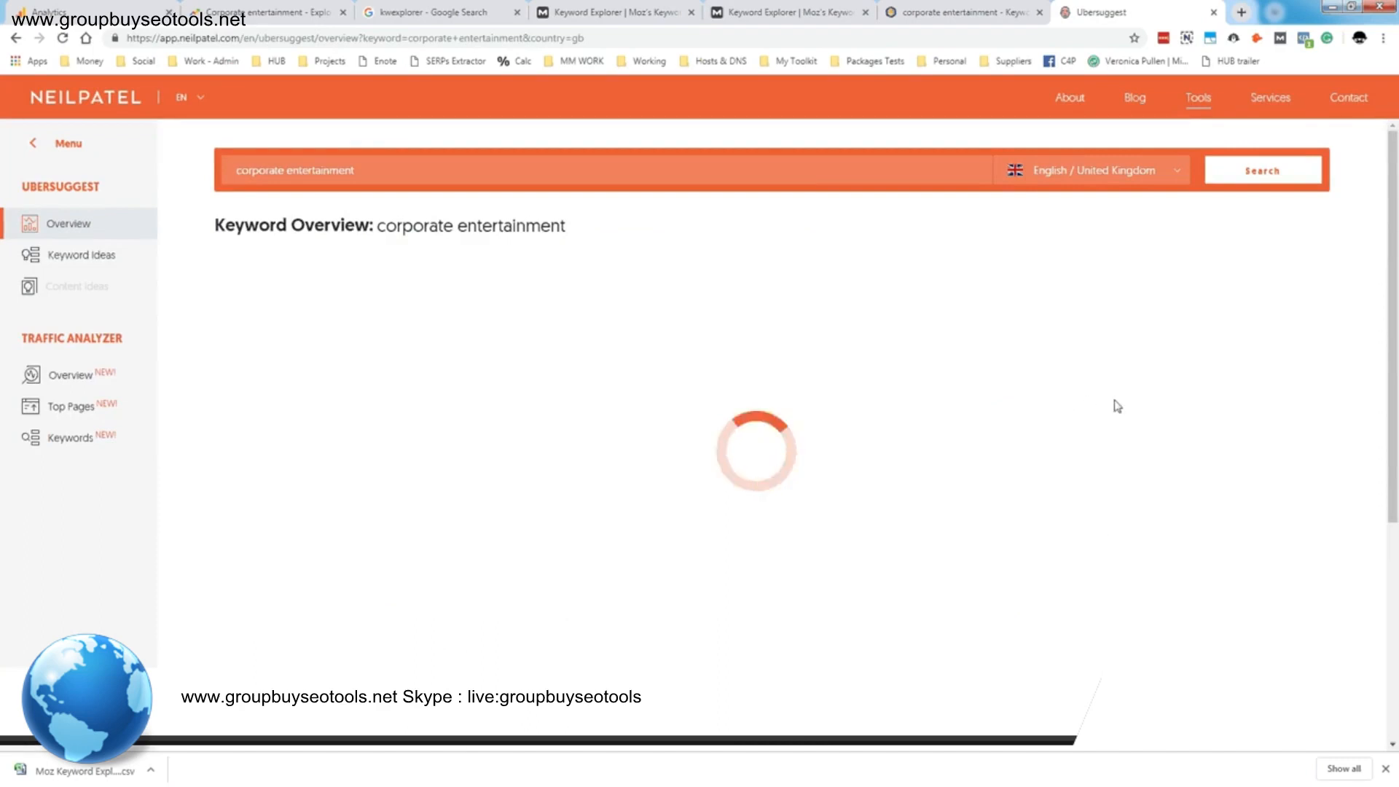
Compare the Moz Keyword Explorer figures for corporate entertainment with the Ubersuggest keyword overview
{"action": "left_click", "coordinate": [755, 13]}
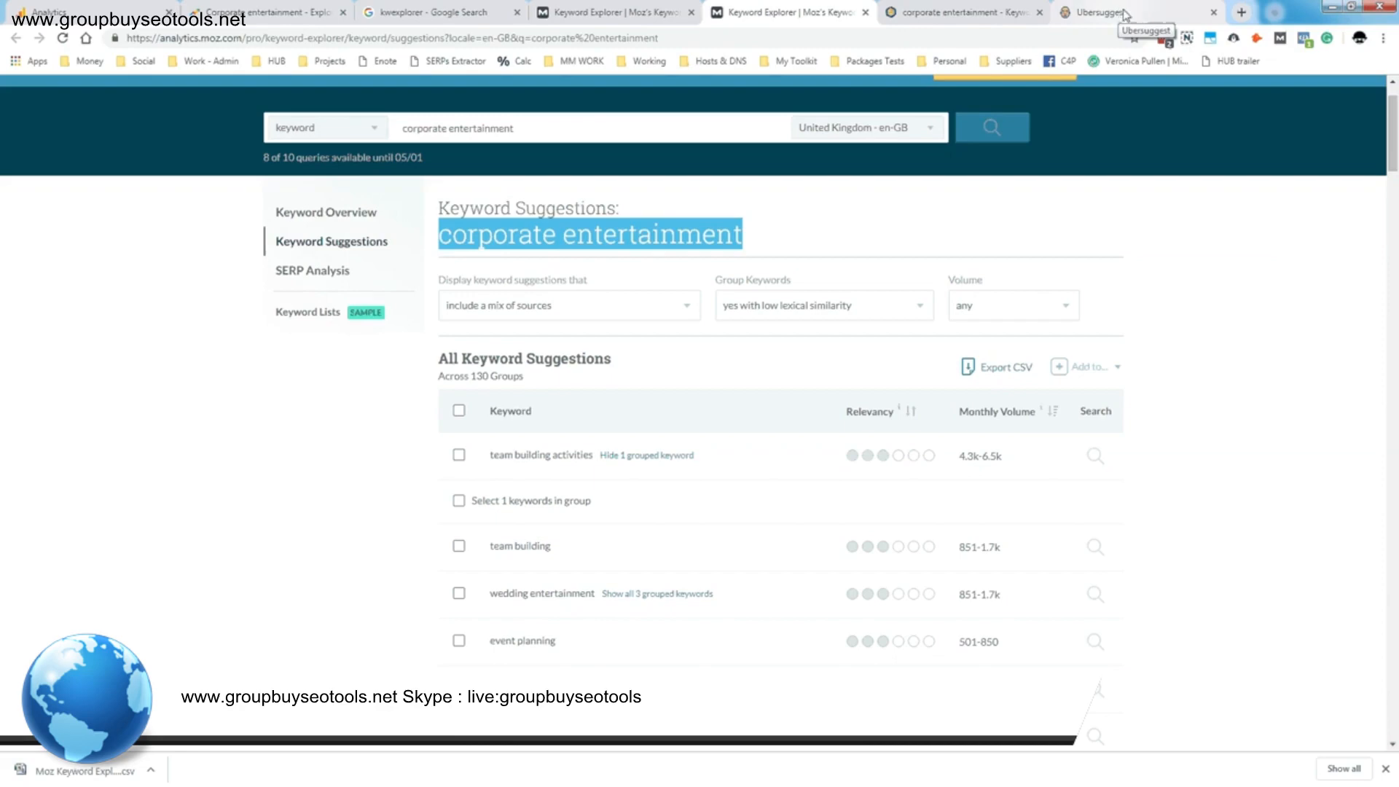
{"action": "left_click", "coordinate": [1126, 18]}
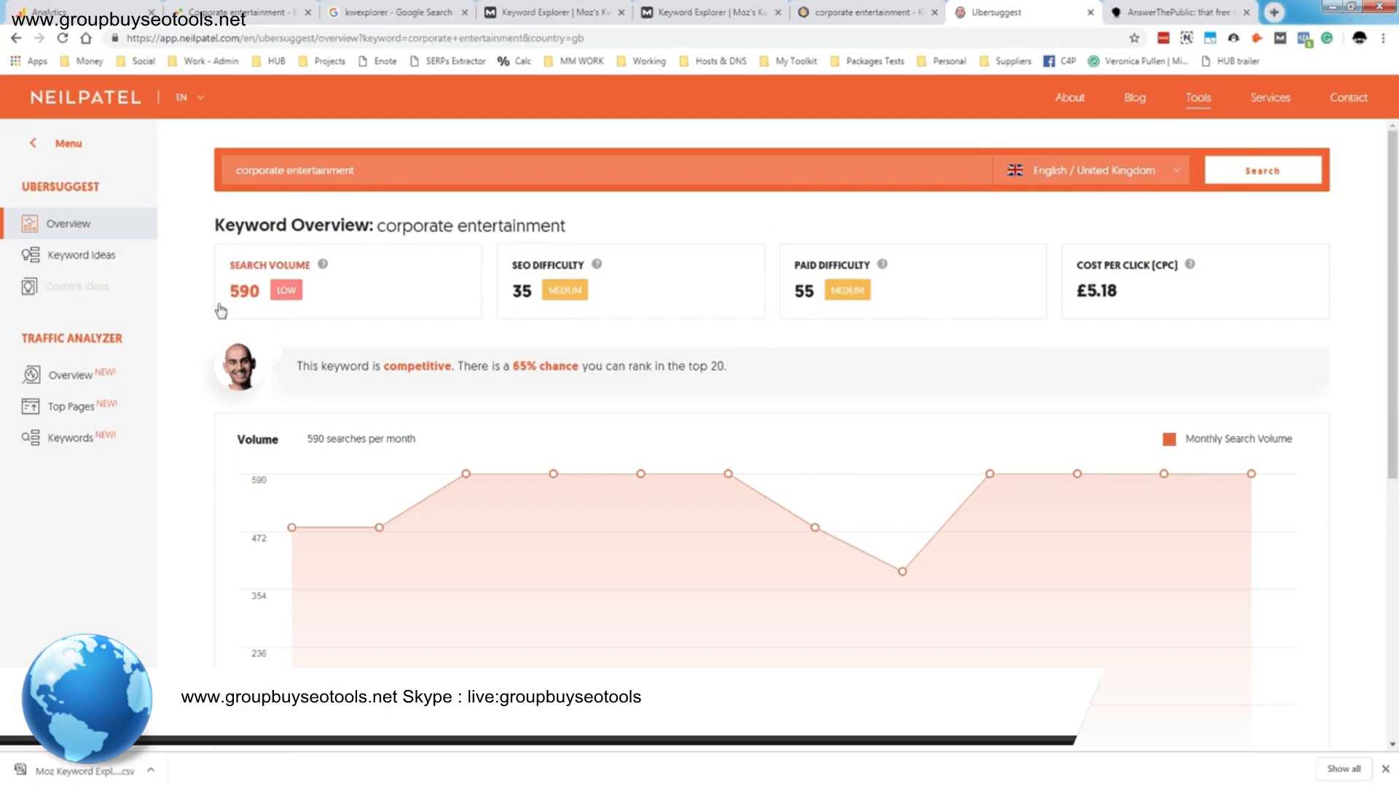
{"action": "left_click", "coordinate": [540, 13]}
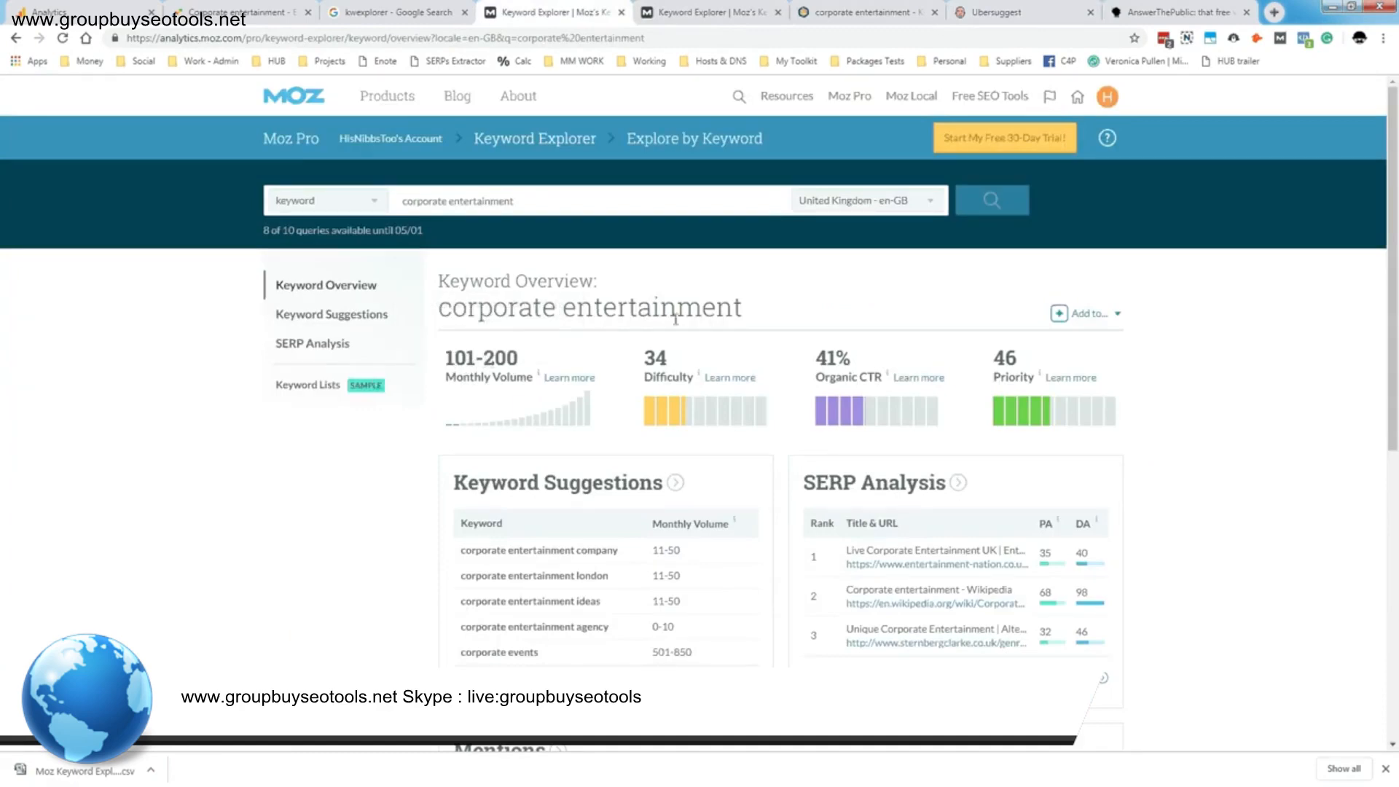
{"action": "left_click", "coordinate": [997, 7]}
Examine the Ubersuggest overview metrics for corporate entertainment, including cost per click, and the keyword ideas table beneath the volume chart
{"action": "mouse_move", "coordinate": [323, 267]}
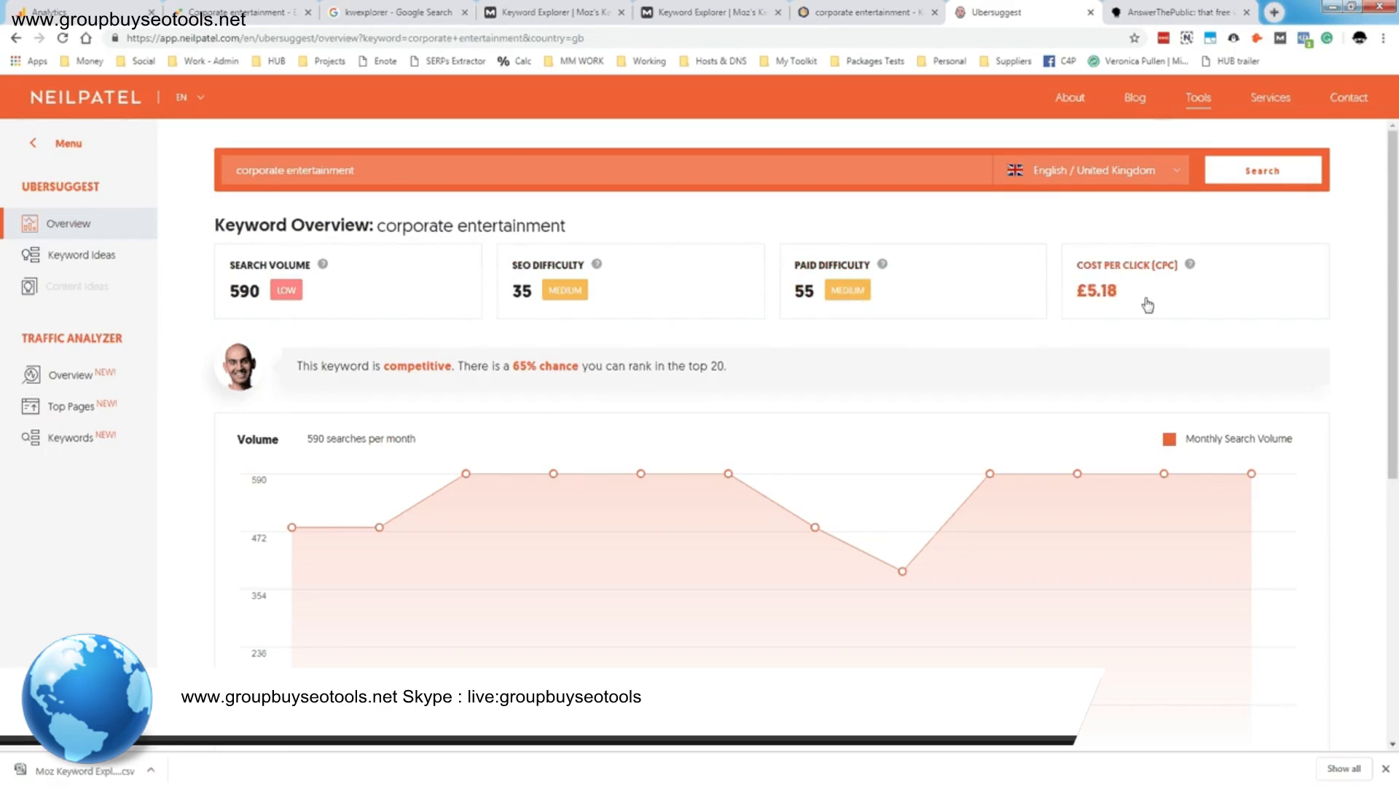
{"action": "scroll", "coordinate": [1143, 298], "scroll_direction": "down", "scroll_amount": 2}
{"action": "scroll", "coordinate": [1144, 299], "scroll_direction": "down", "scroll_amount": 5}
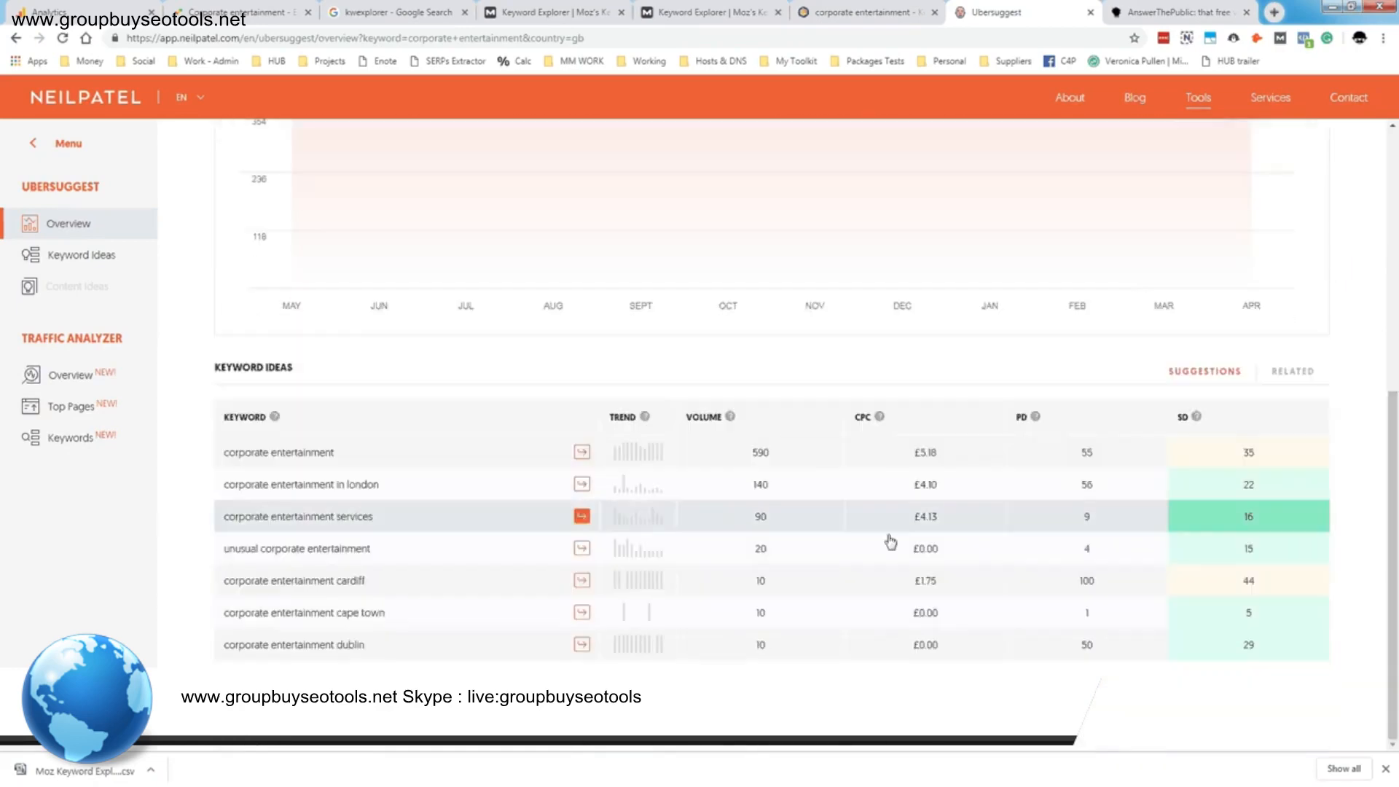
Open all keyword ideas for corporate entertainment and check the social shares and domain score explanations for the ranking pages
{"action": "left_click", "coordinate": [791, 701]}
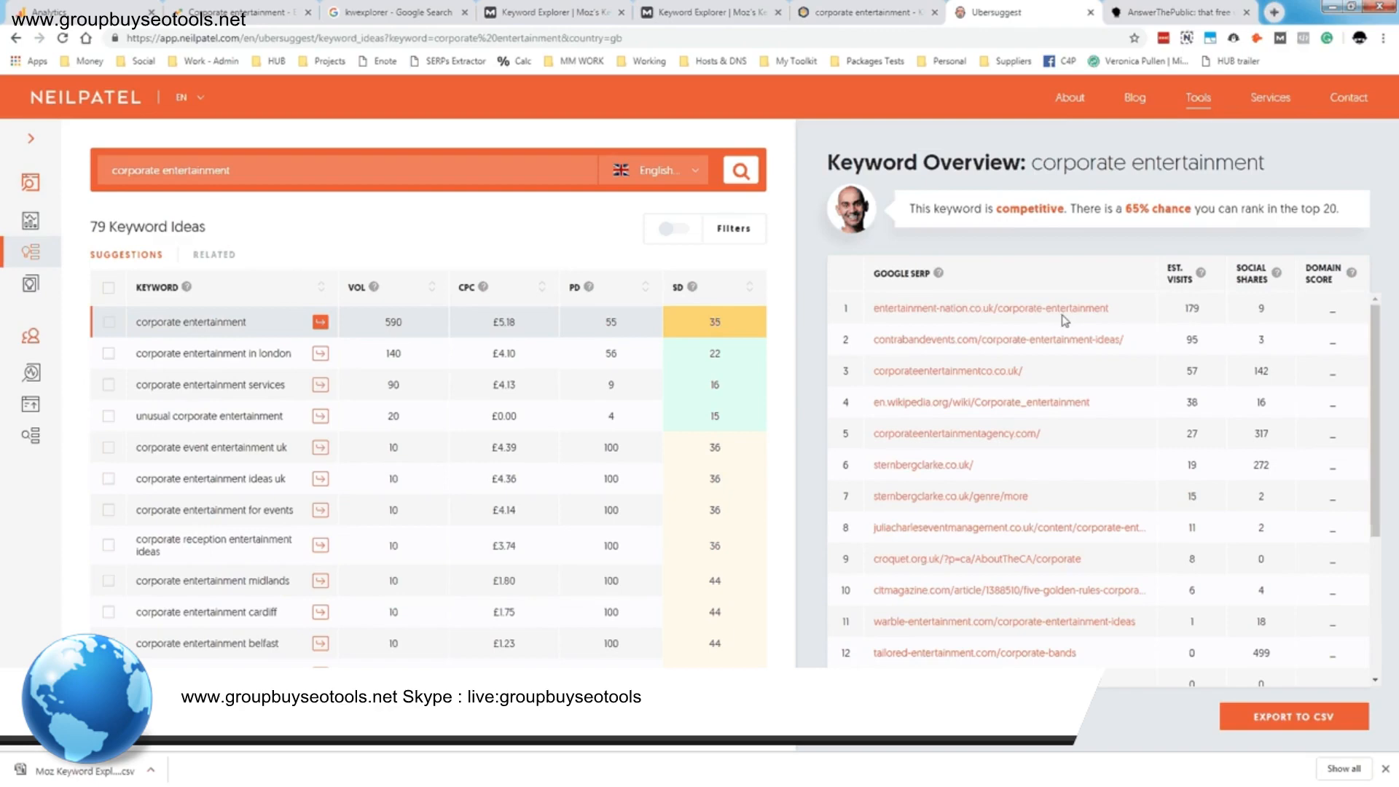
{"action": "scroll", "coordinate": [977, 361], "scroll_direction": "down", "scroll_amount": 1}
{"action": "scroll", "coordinate": [1001, 372], "scroll_direction": "up", "scroll_amount": 1}
{"action": "double_click", "coordinate": [1263, 310]}
{"action": "mouse_move", "coordinate": [1278, 274]}
{"action": "mouse_move", "coordinate": [1354, 281]}
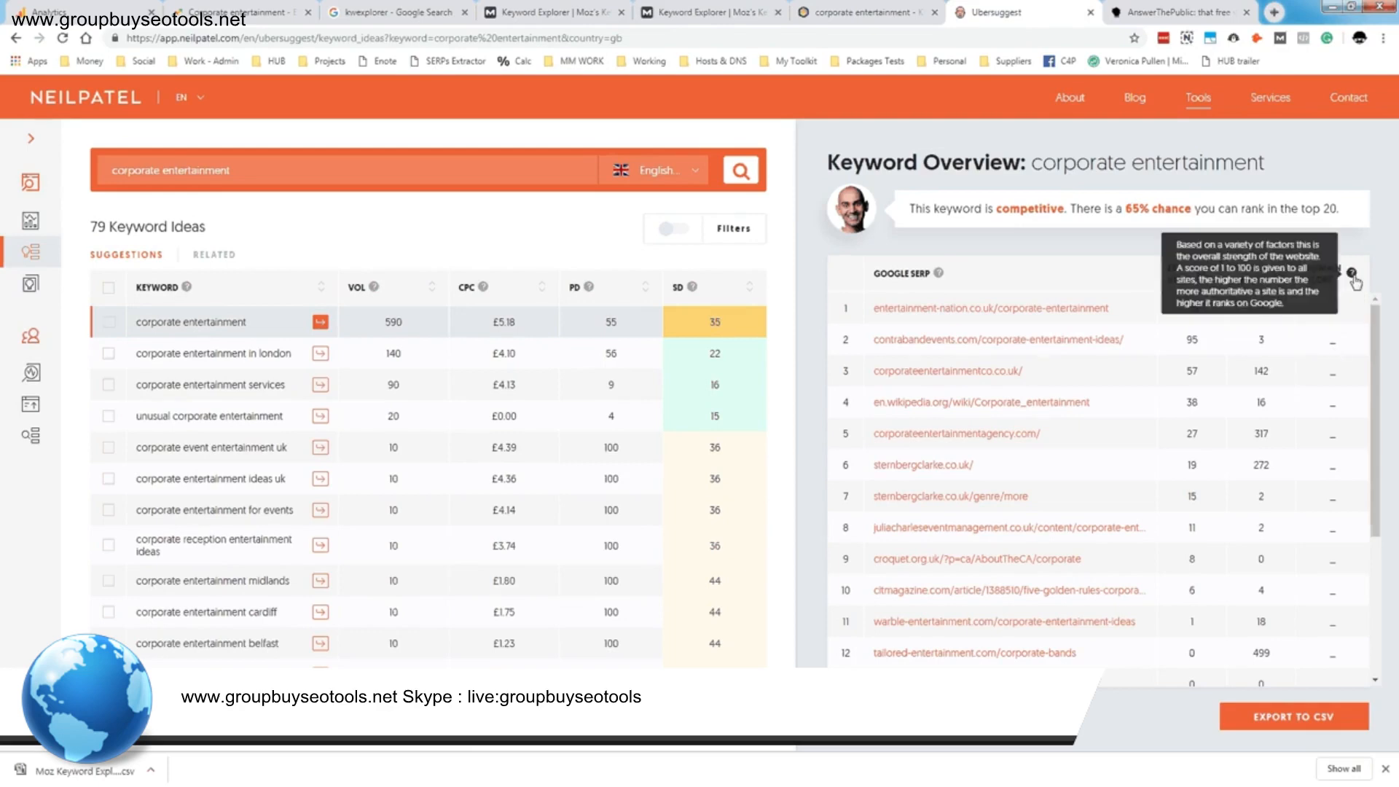
{"action": "scroll", "coordinate": [1334, 420], "scroll_direction": "down", "scroll_amount": 4}
{"action": "scroll", "coordinate": [1340, 415], "scroll_direction": "up", "scroll_amount": 4}
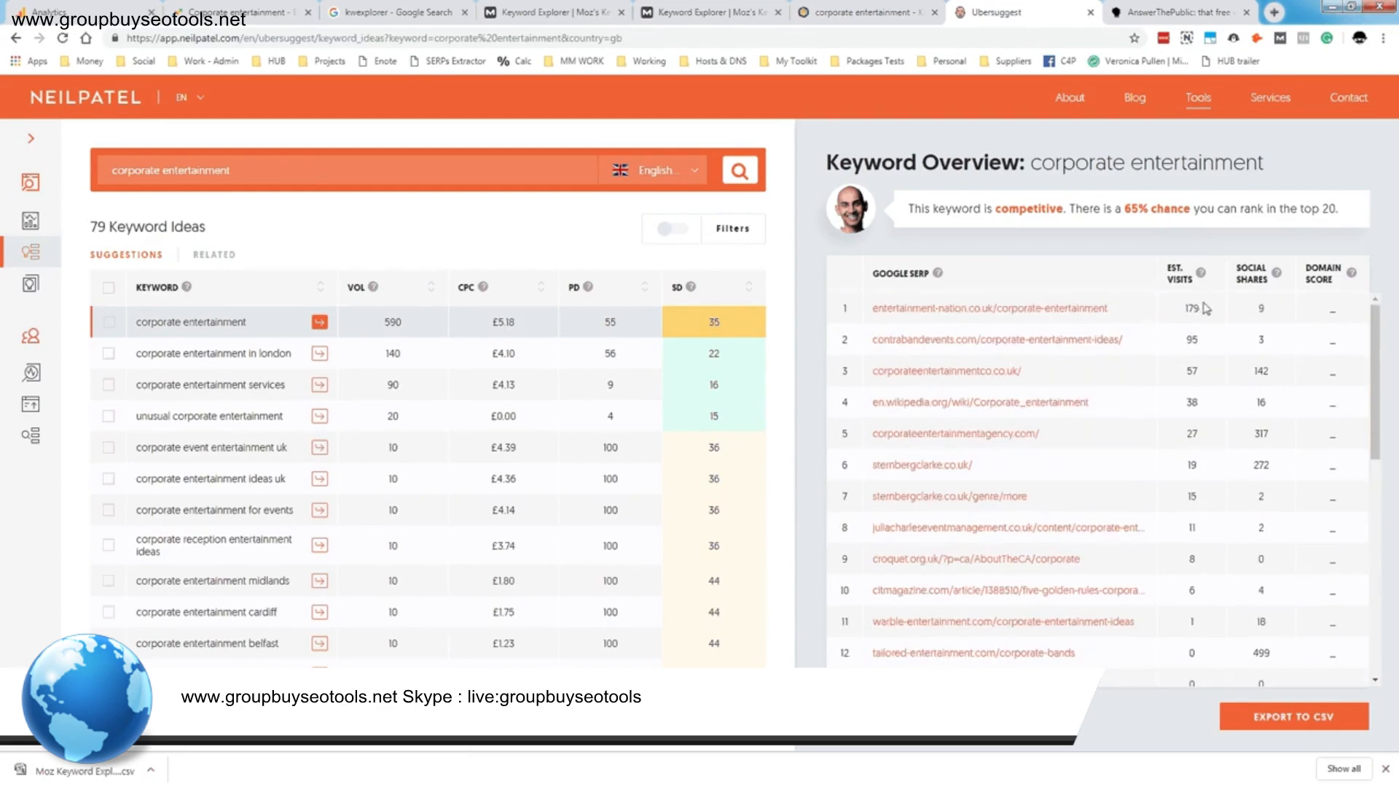
Examine the estimated visits and social shares of the lower-ranking pages in the Google SERP table for corporate entertainment
{"action": "scroll", "coordinate": [1169, 386], "scroll_direction": "down", "scroll_amount": 10}
{"action": "scroll", "coordinate": [1168, 386], "scroll_direction": "down", "scroll_amount": 6}
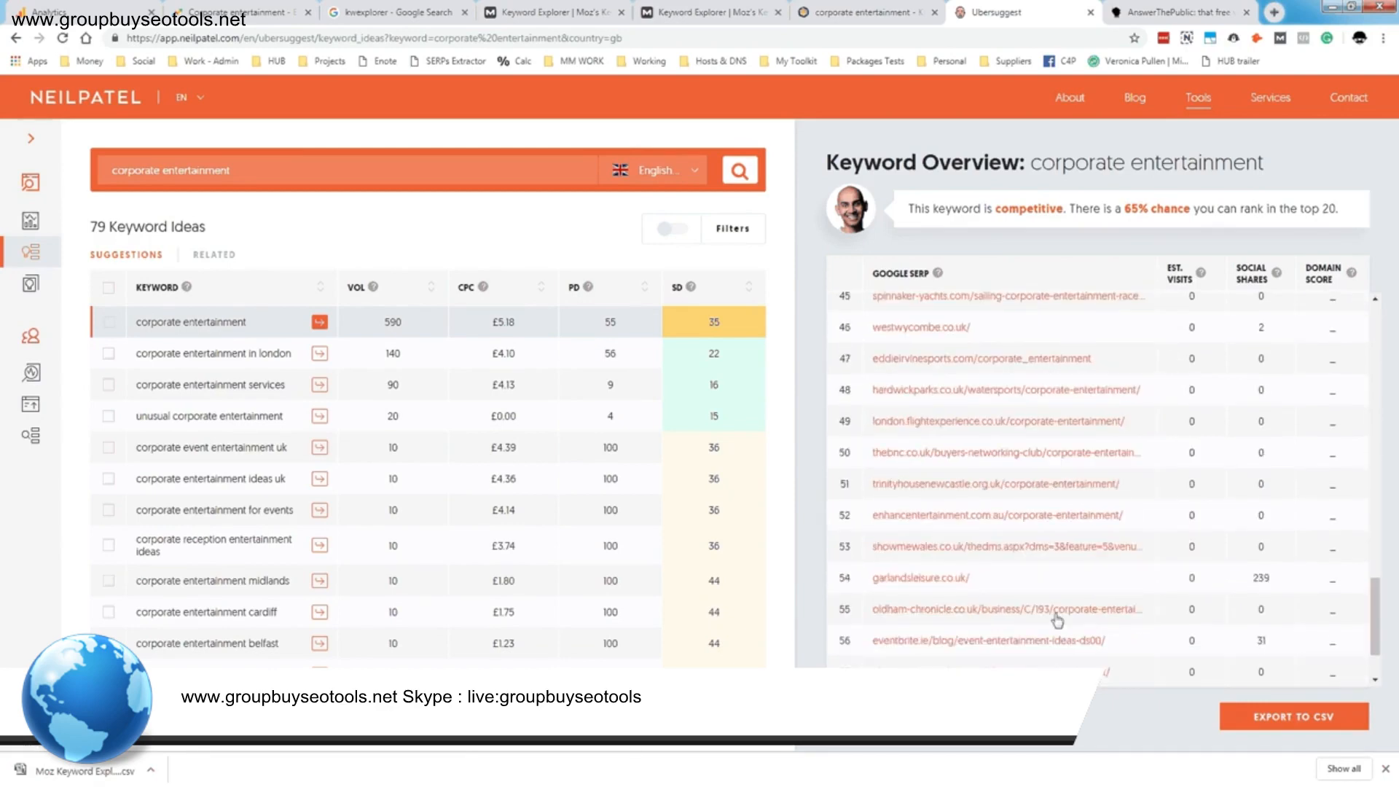
{"action": "double_click", "coordinate": [1261, 581]}
{"action": "left_click", "coordinate": [1191, 580], "text": "shift"}
{"action": "scroll", "coordinate": [1239, 572], "scroll_direction": "down", "scroll_amount": 1}
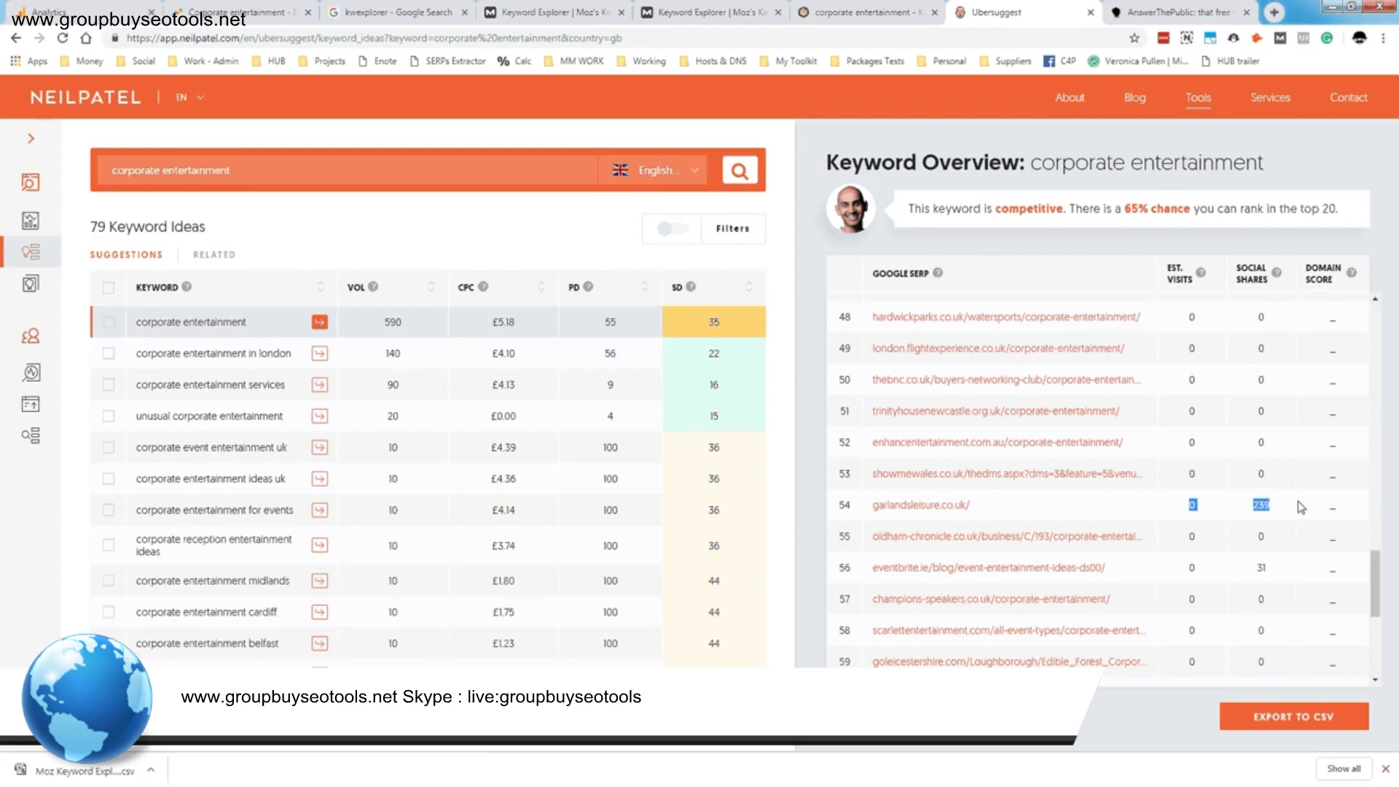
{"action": "left_click", "coordinate": [1294, 513]}
{"action": "left_click_drag", "start_coordinate": [1288, 510], "coordinate": [1193, 508]}
{"action": "left_click", "coordinate": [1215, 510]}
{"action": "left_click_drag", "start_coordinate": [1285, 512], "coordinate": [1209, 509]}
{"action": "scroll", "coordinate": [1228, 503], "scroll_direction": "down", "scroll_amount": 6}
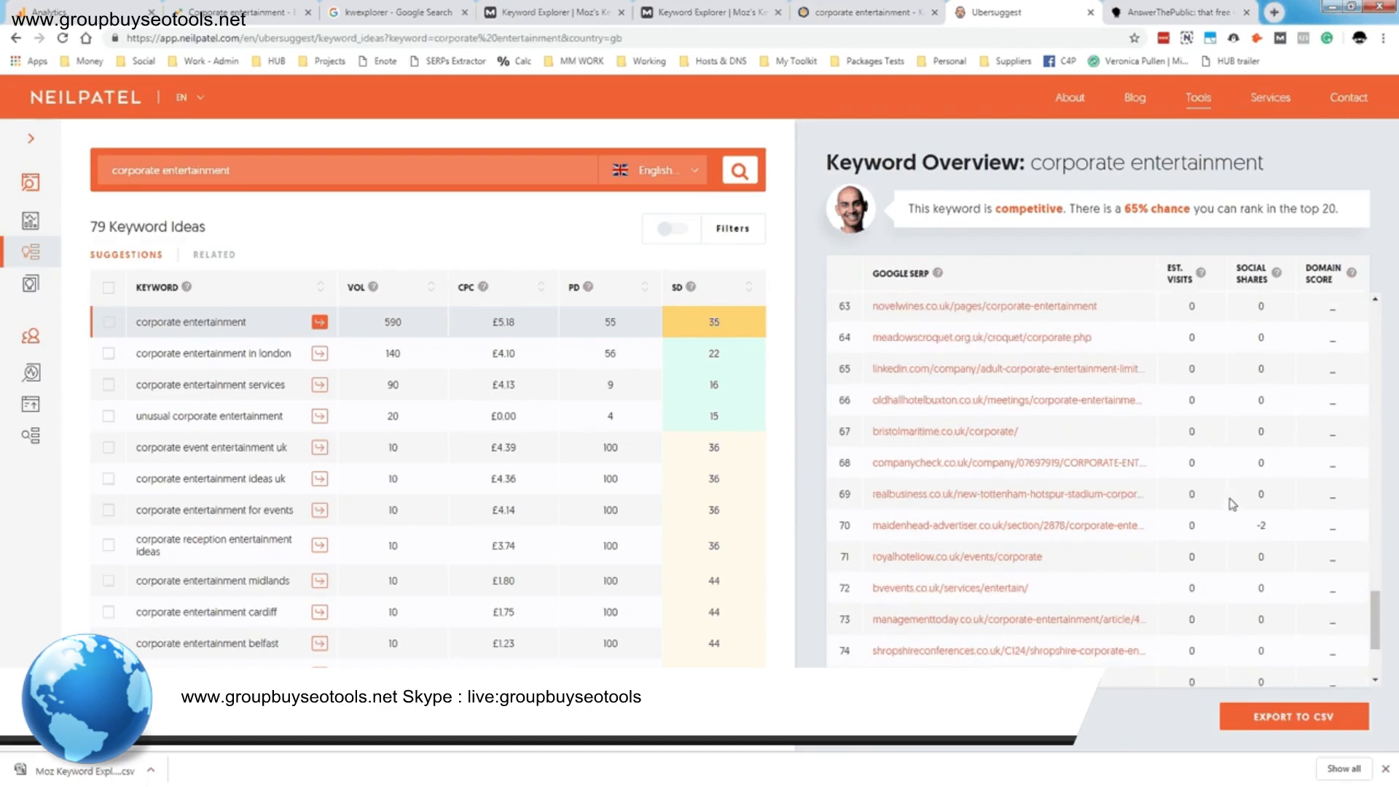
{"action": "left_click_drag", "start_coordinate": [1268, 532], "coordinate": [1255, 533]}
{"action": "scroll", "coordinate": [1259, 531], "scroll_direction": "down", "scroll_amount": 8}
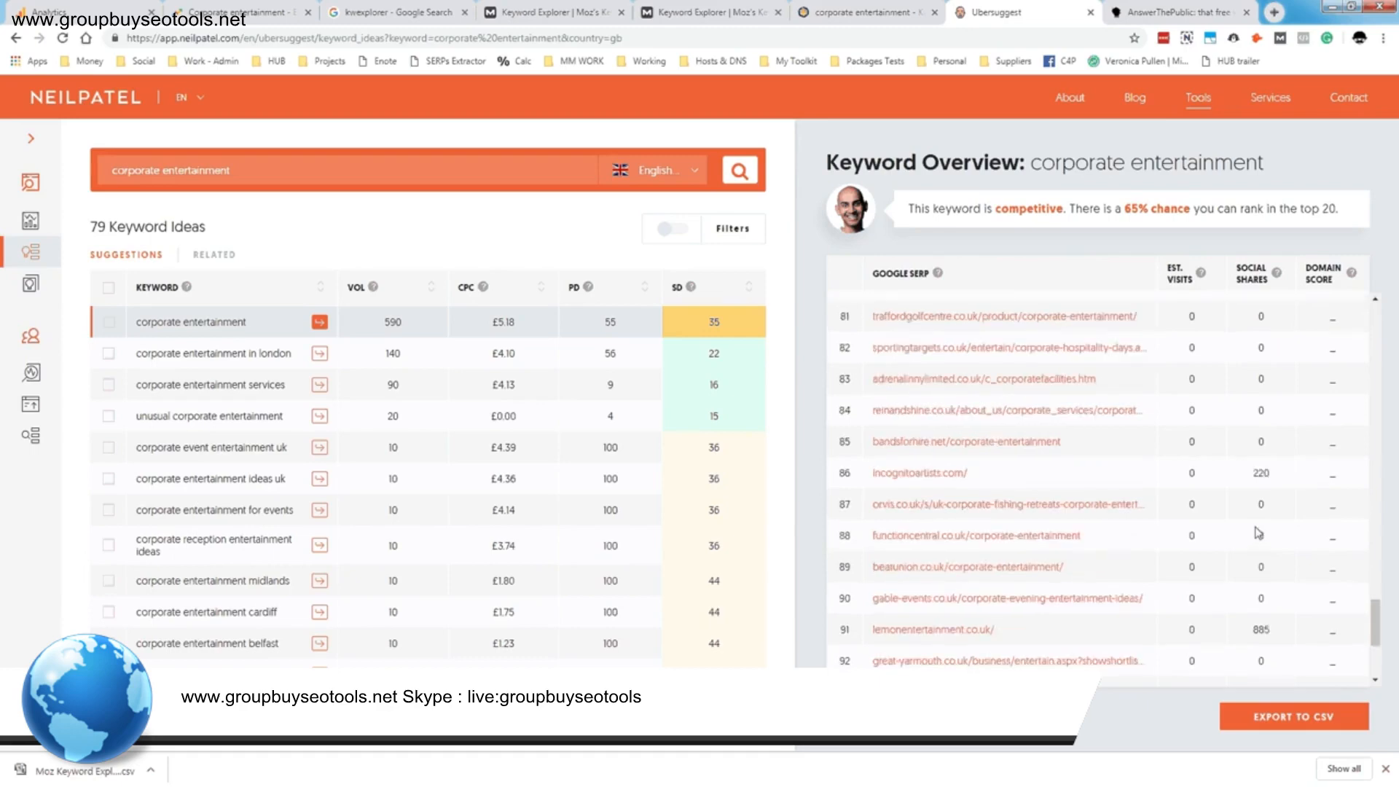
{"action": "scroll", "coordinate": [1259, 533], "scroll_direction": "down", "scroll_amount": 1}
{"action": "scroll", "coordinate": [1259, 533], "scroll_direction": "down", "scroll_amount": 3}
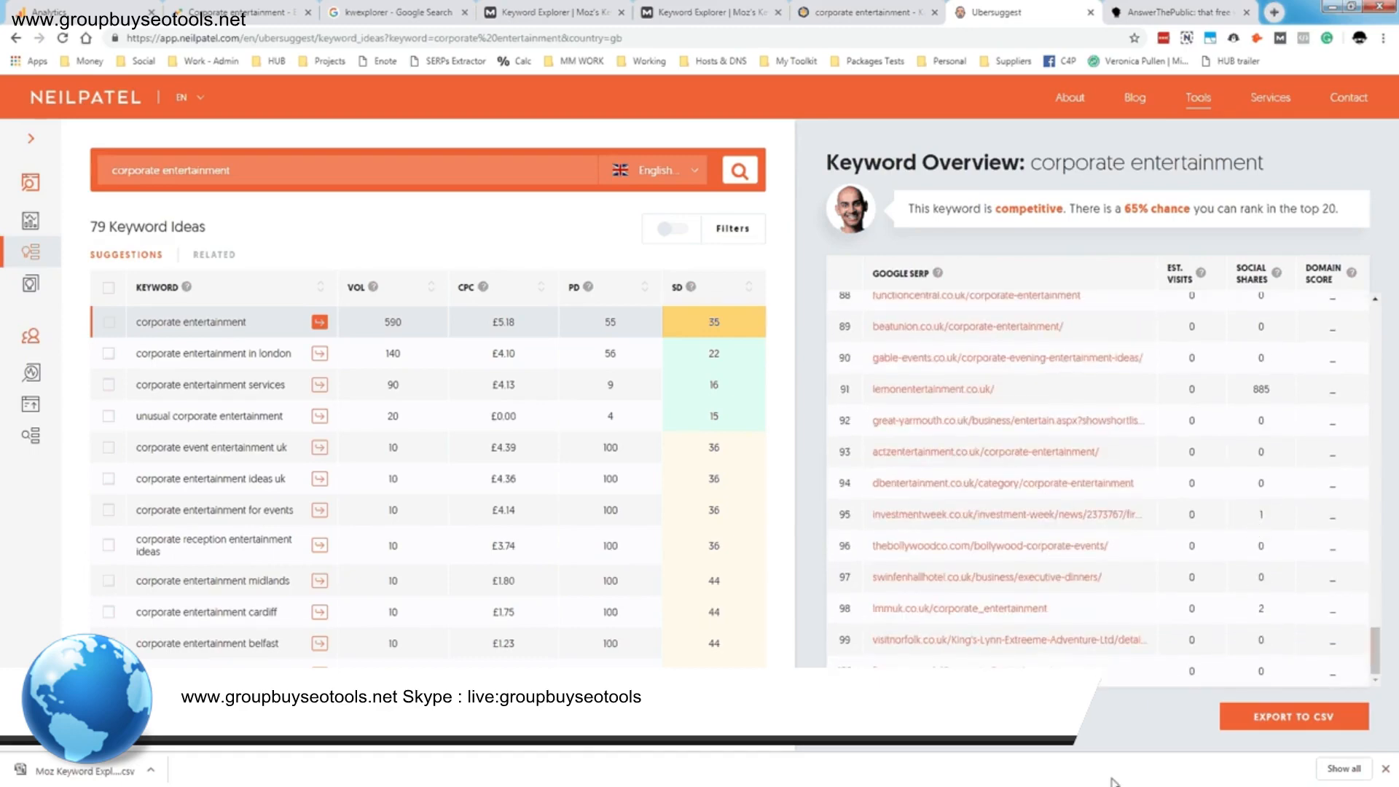
Check the social shares of corporateentertainmentprofessionals.co.uk and export the Google SERP results for corporate entertainment to CSV
{"action": "scroll", "coordinate": [1263, 636], "scroll_direction": "up", "scroll_amount": 20}
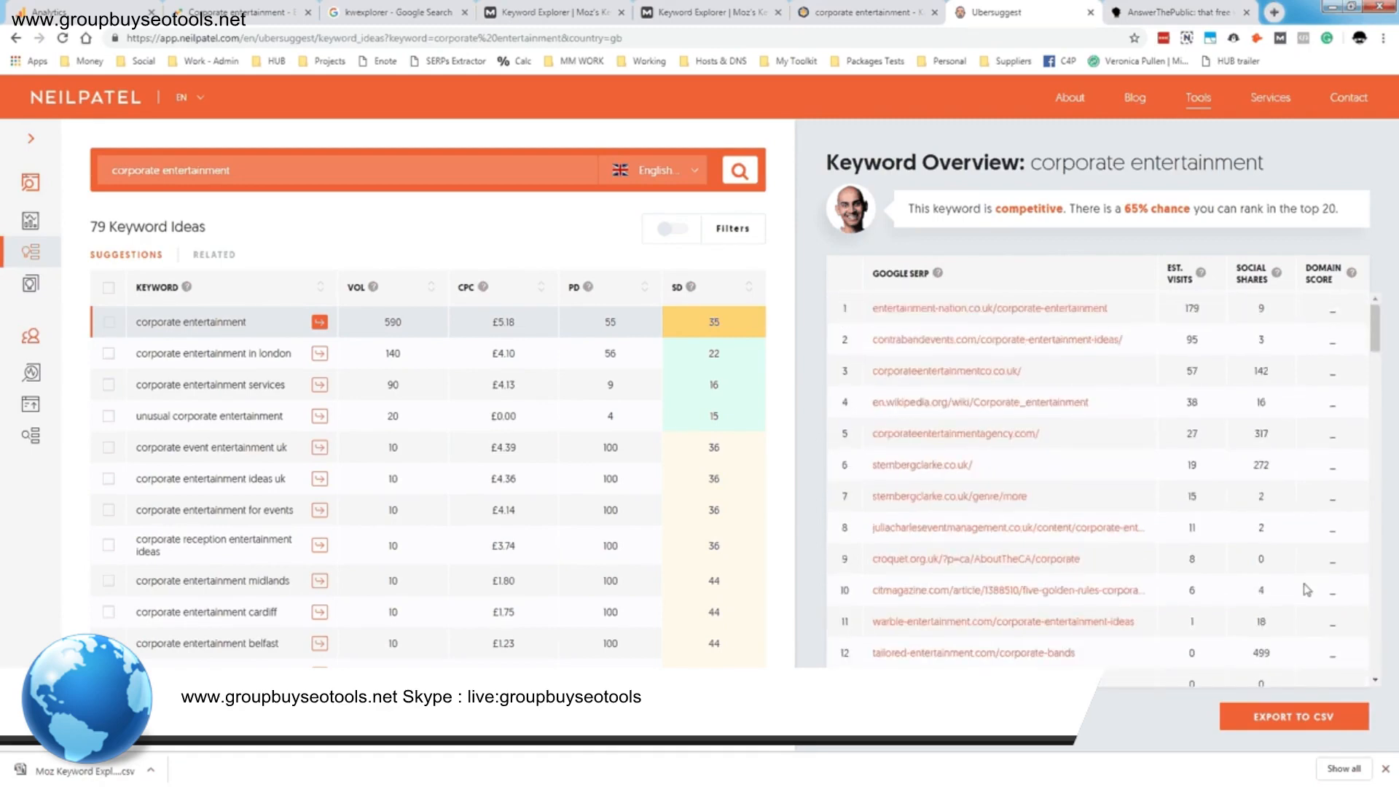
{"action": "scroll", "coordinate": [1291, 580], "scroll_direction": "down", "scroll_amount": 3}
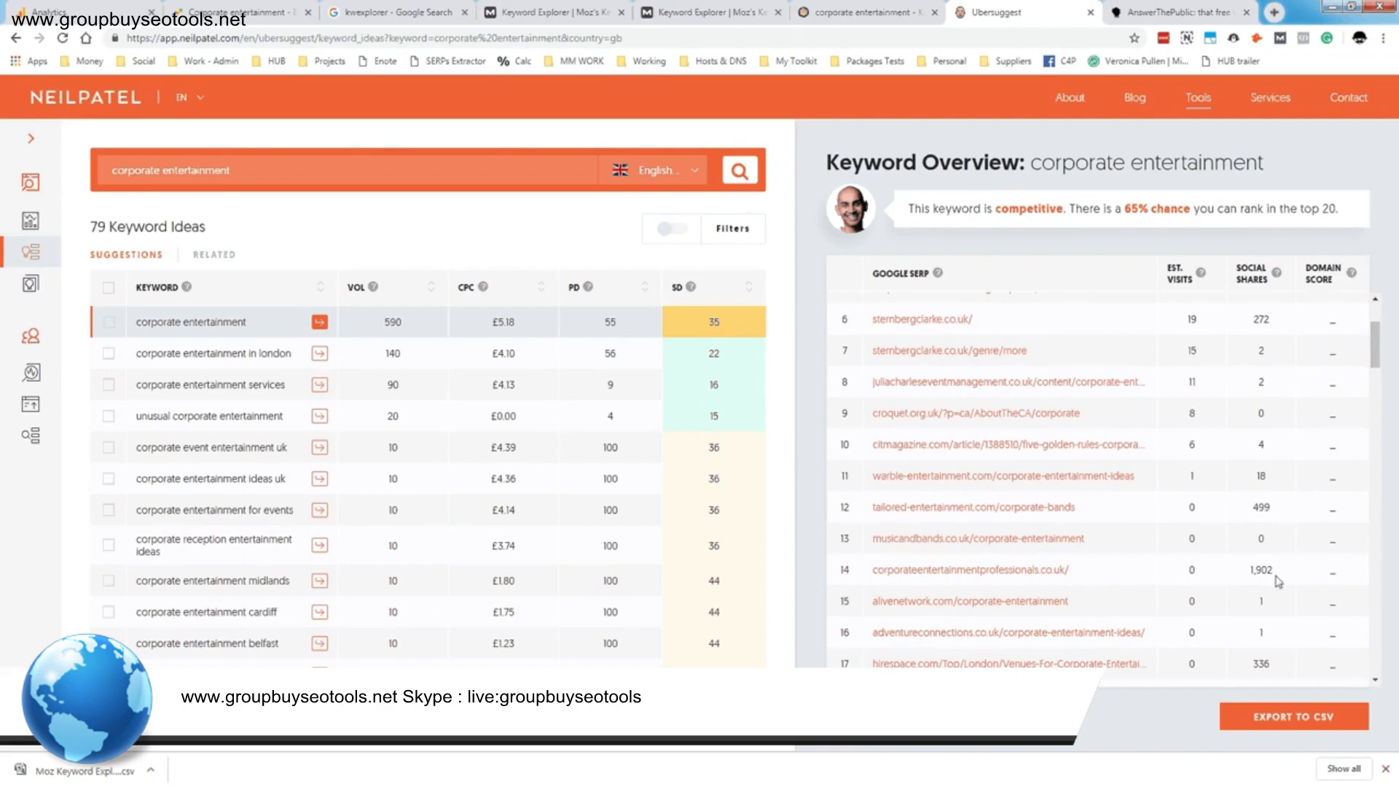
{"action": "left_click_drag", "start_coordinate": [1276, 571], "coordinate": [1244, 573]}
{"action": "left_click", "coordinate": [1285, 579]}
{"action": "left_click_drag", "start_coordinate": [1284, 579], "coordinate": [1232, 579]}
{"action": "scroll", "coordinate": [1310, 481], "scroll_direction": "up", "scroll_amount": 3}
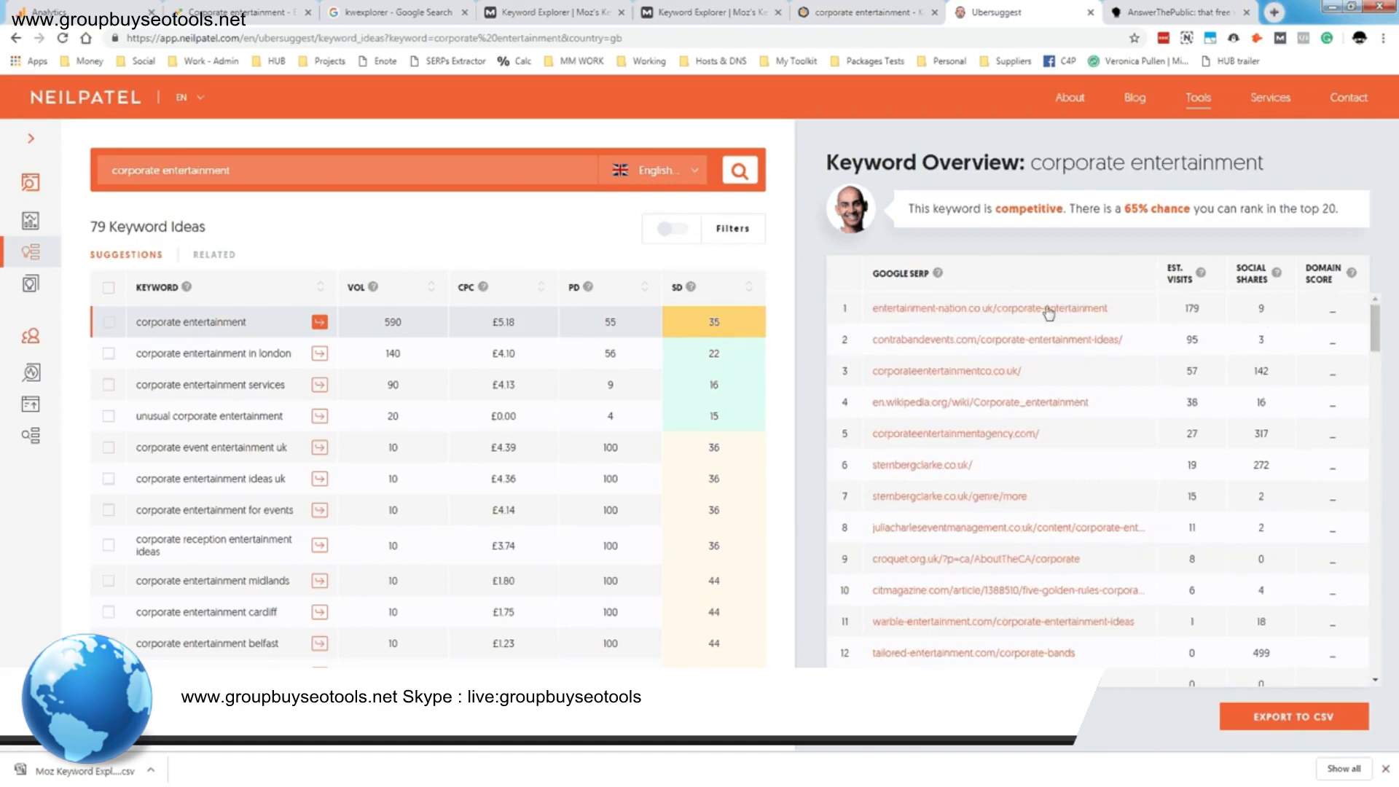
{"action": "left_click", "coordinate": [1296, 720]}
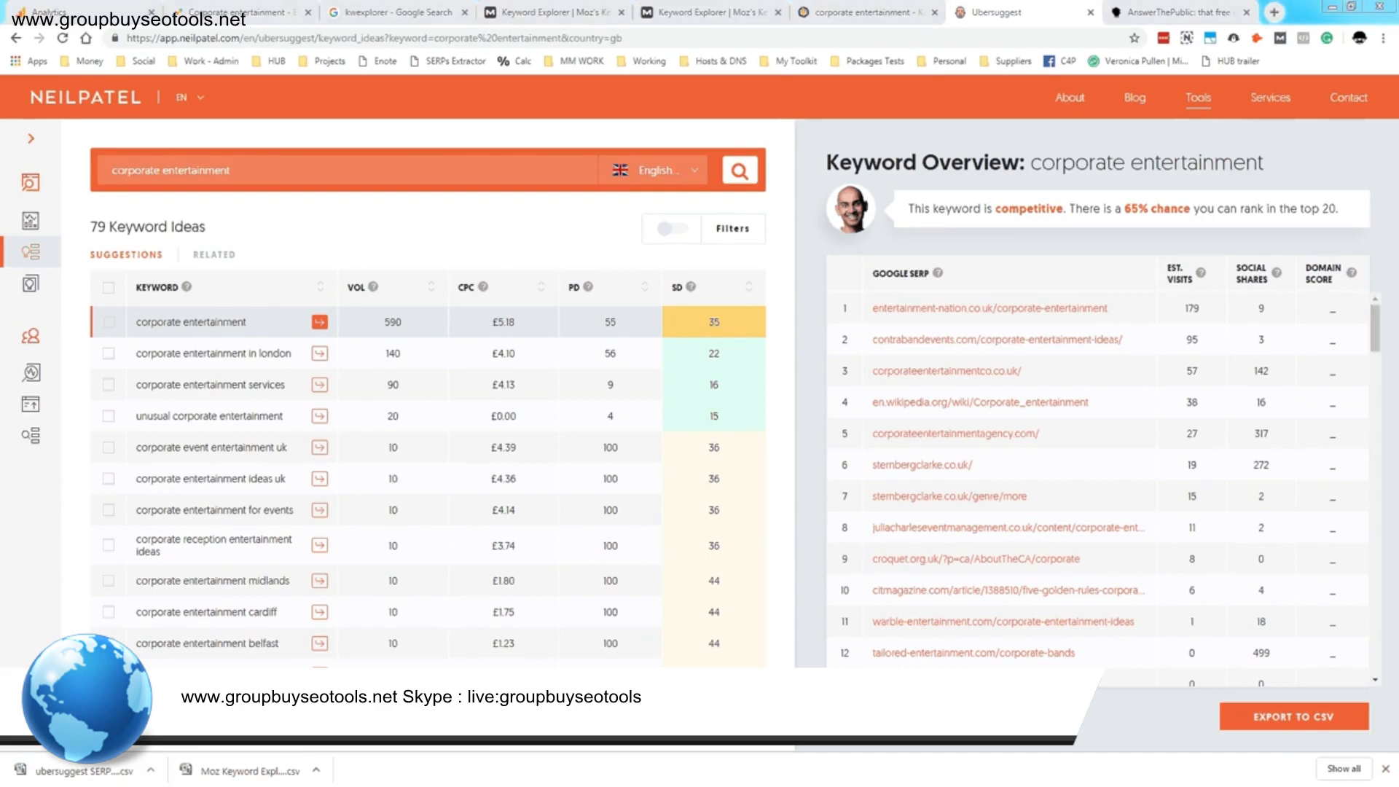
Switch to AnswerThePublic, dismiss the beginner's course offer and search for "corporate entertainment"
{"action": "key", "text": "ctrl+Tab"}
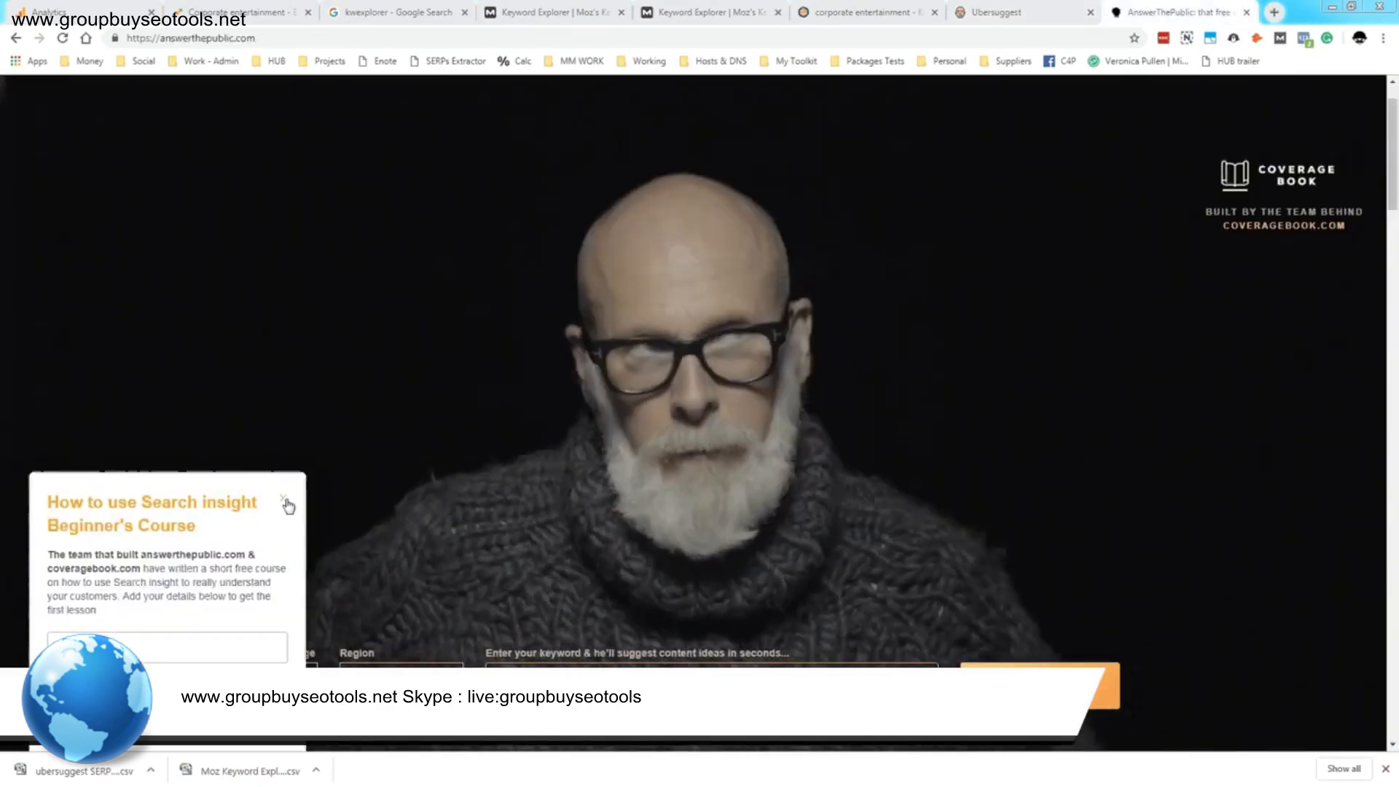
{"action": "left_click", "coordinate": [284, 499]}
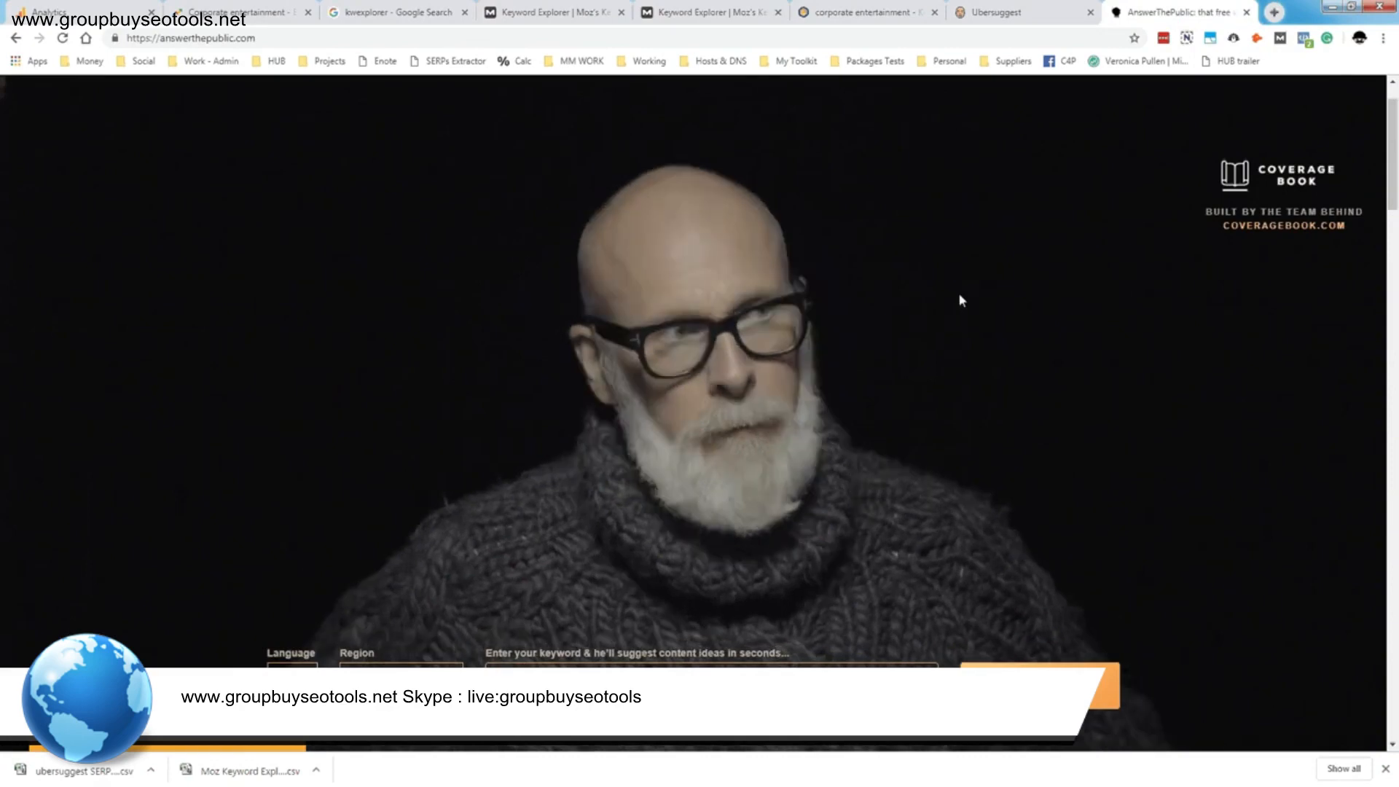
{"action": "left_click", "coordinate": [847, 9]}
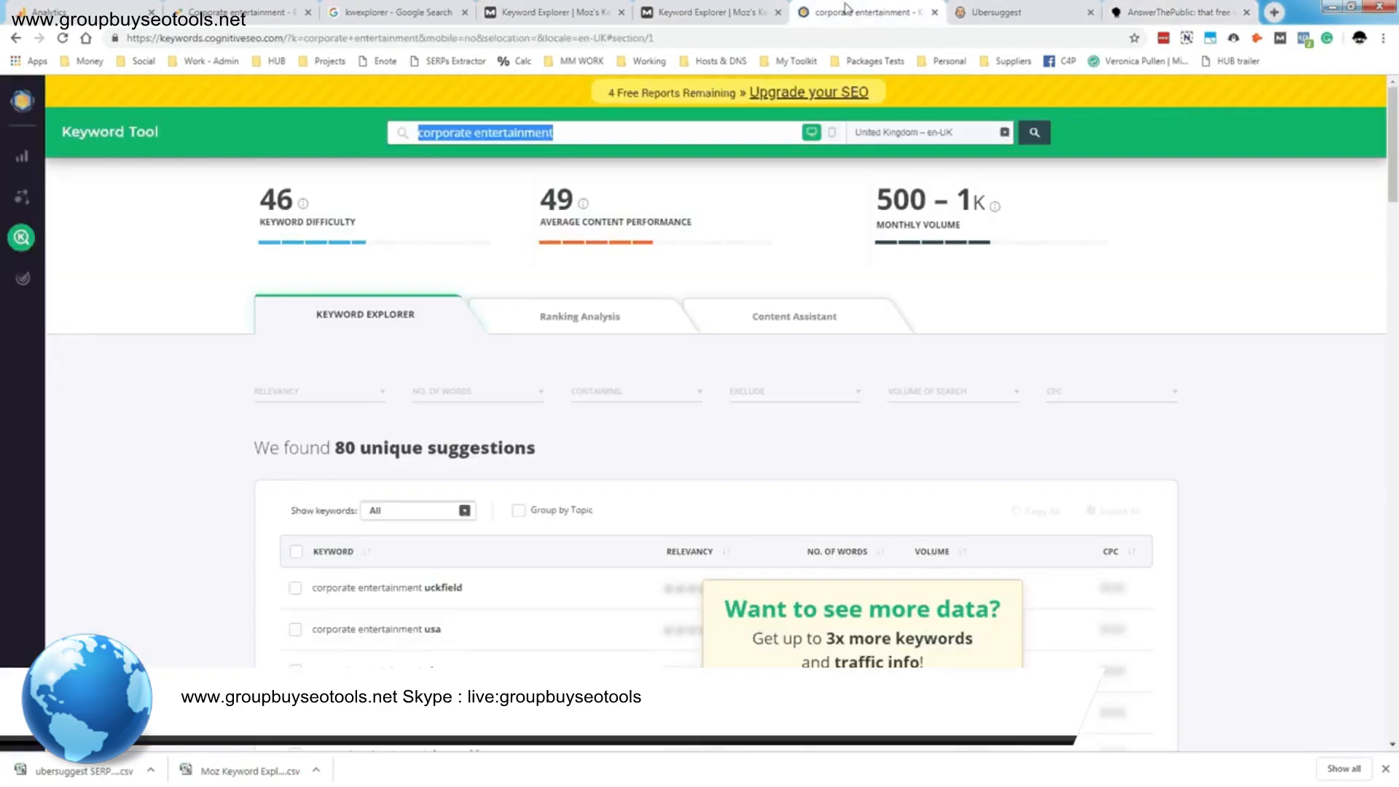
{"action": "left_click", "coordinate": [701, 10]}
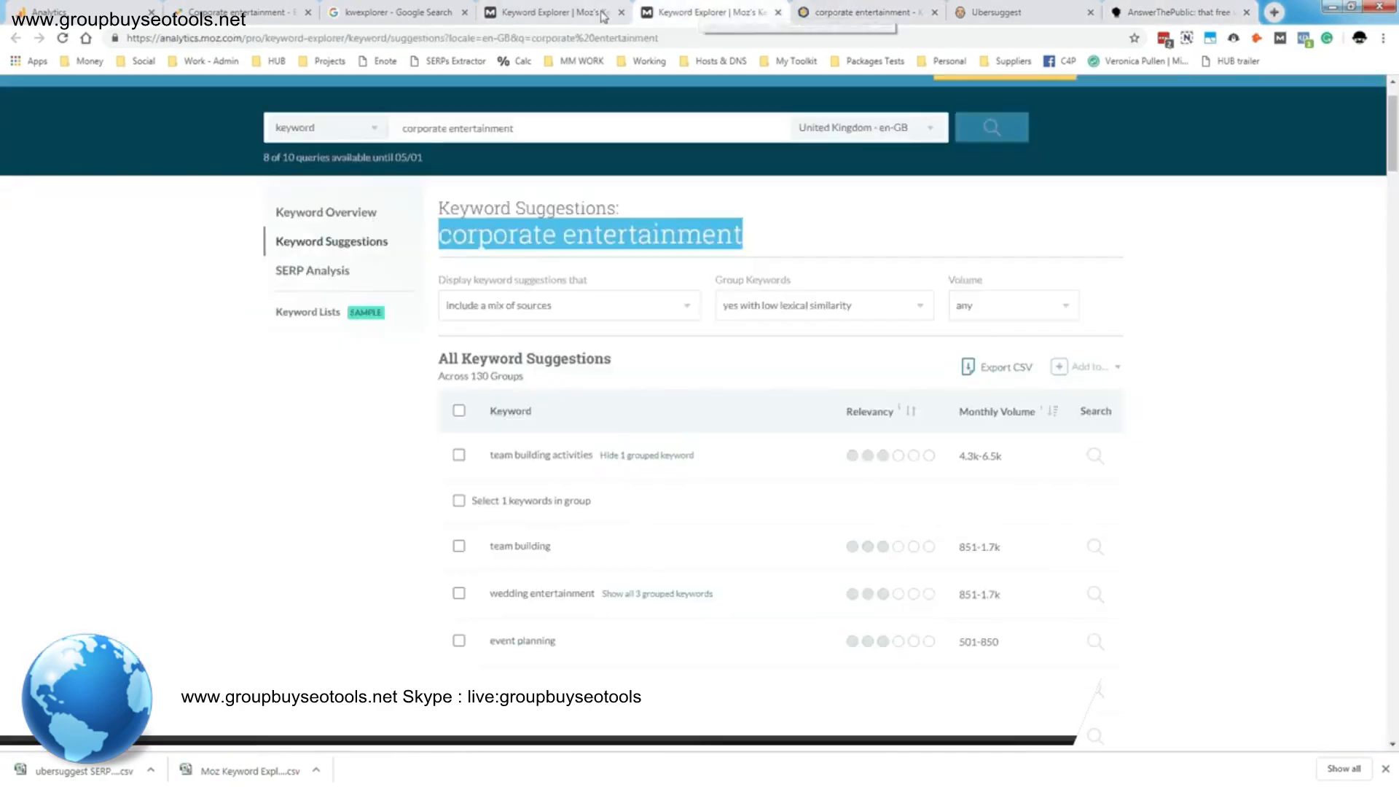
{"action": "left_click", "coordinate": [589, 13]}
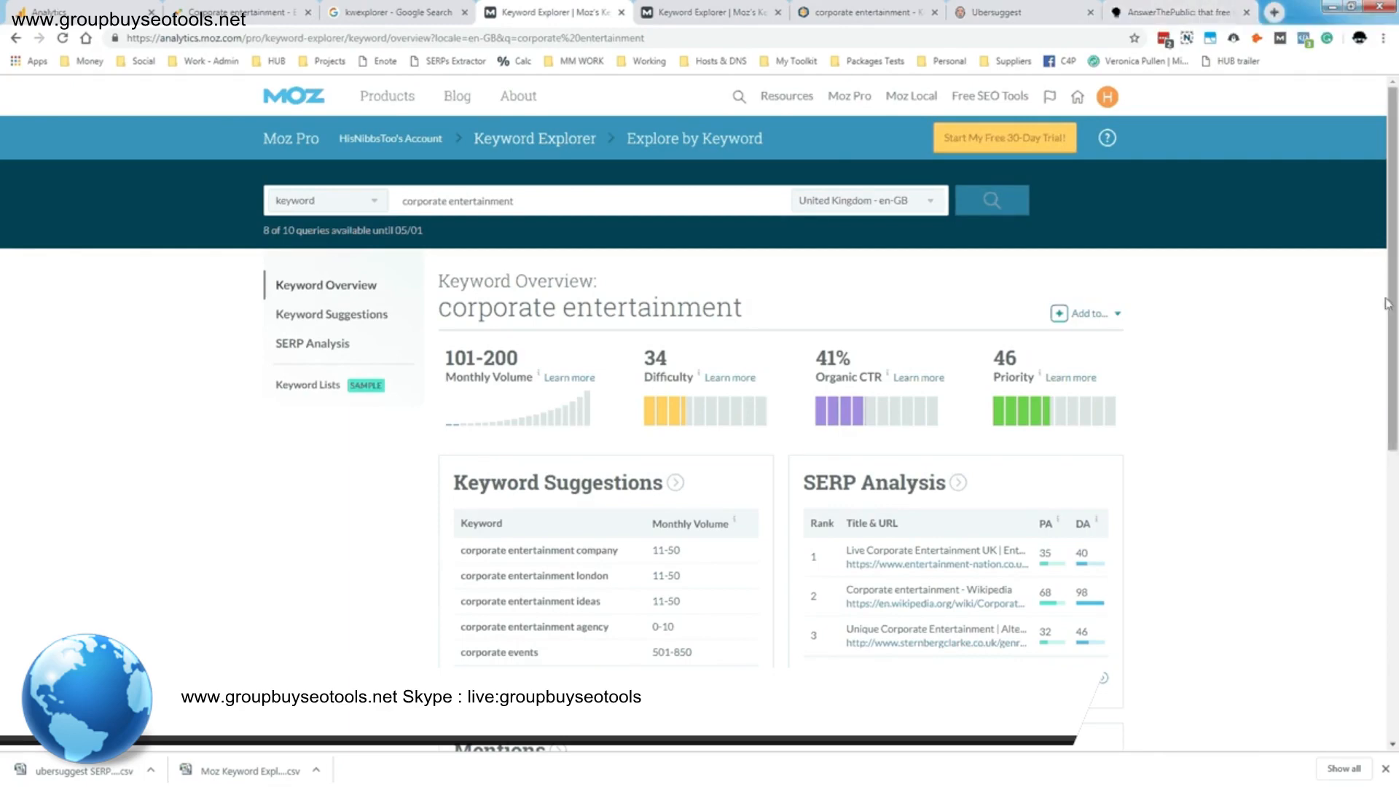
{"action": "left_click", "coordinate": [1178, 13]}
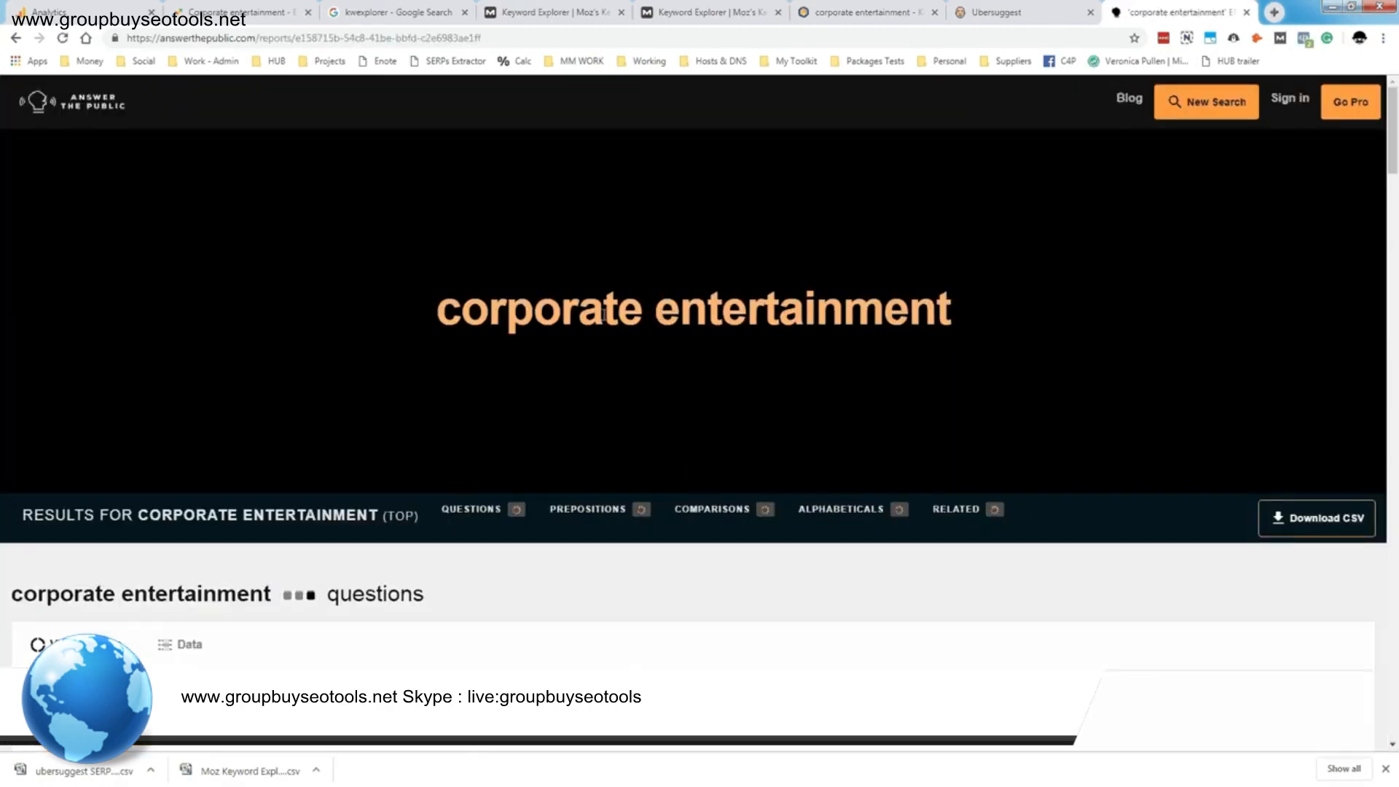
Copy all question suggestions from the questions wheel and paste them into a new NoteTab Light document
{"action": "scroll", "coordinate": [1046, 408], "scroll_direction": "down", "scroll_amount": 3}
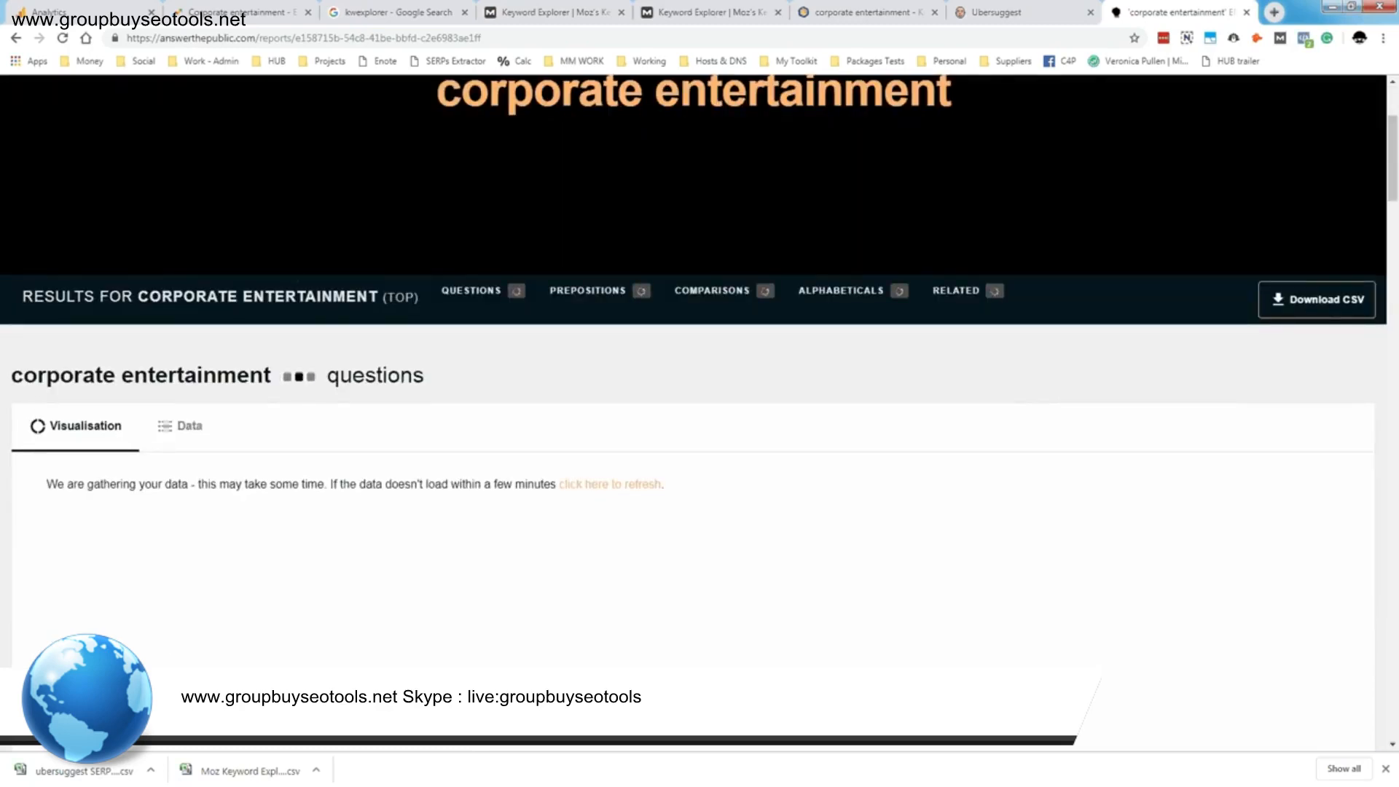
{"action": "left_click_drag", "start_coordinate": [11, 375], "coordinate": [277, 375]}
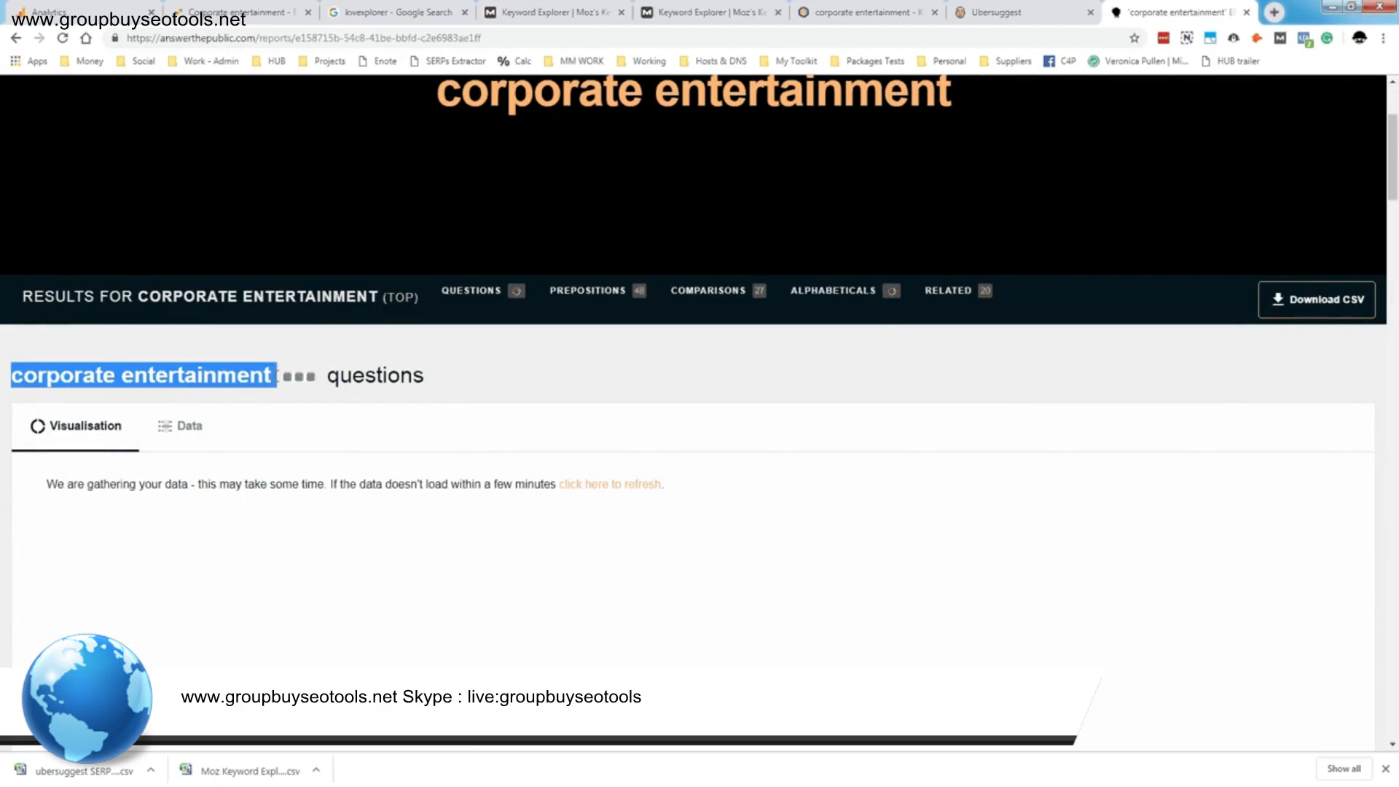
{"action": "scroll", "coordinate": [751, 441], "scroll_direction": "down", "scroll_amount": 5}
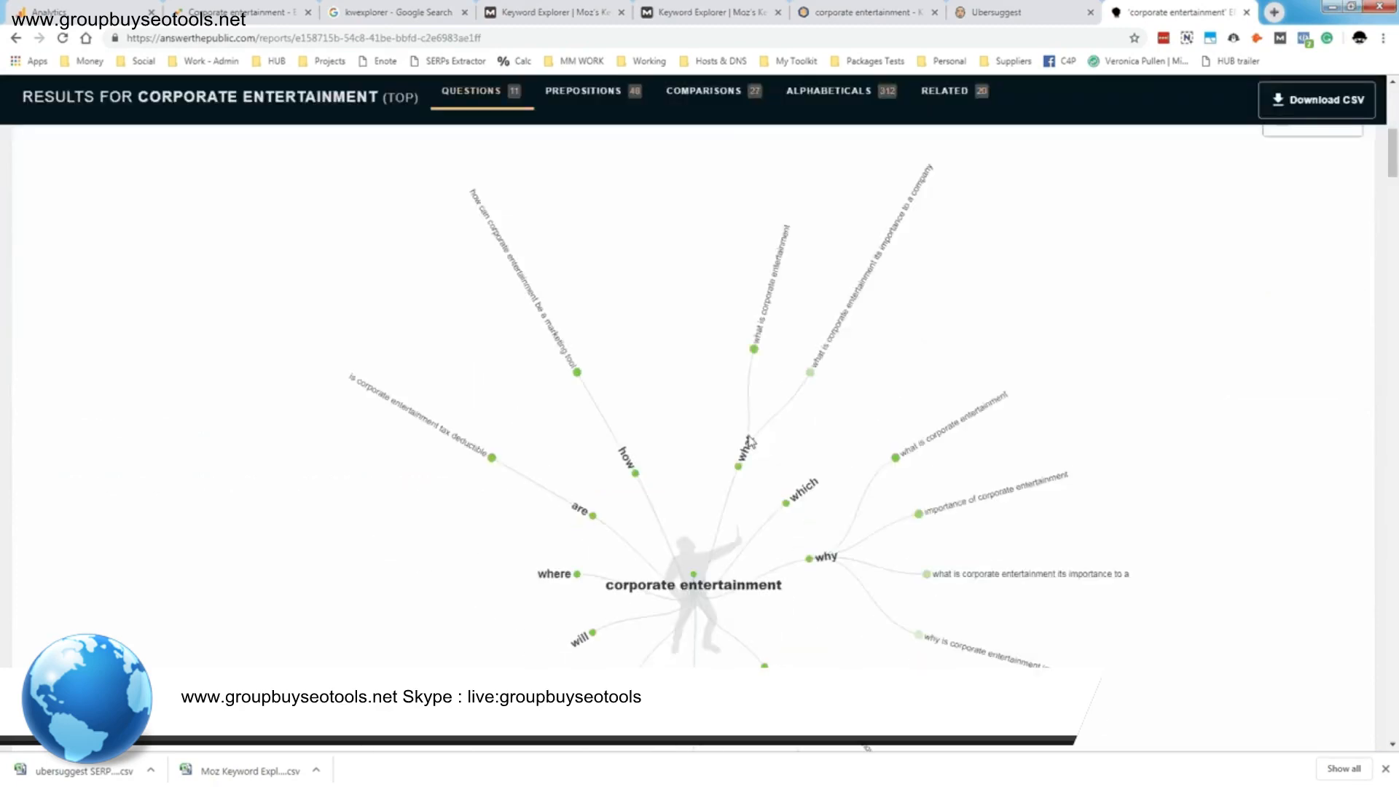
{"action": "left_click_drag", "start_coordinate": [715, 369], "coordinate": [587, 370]}
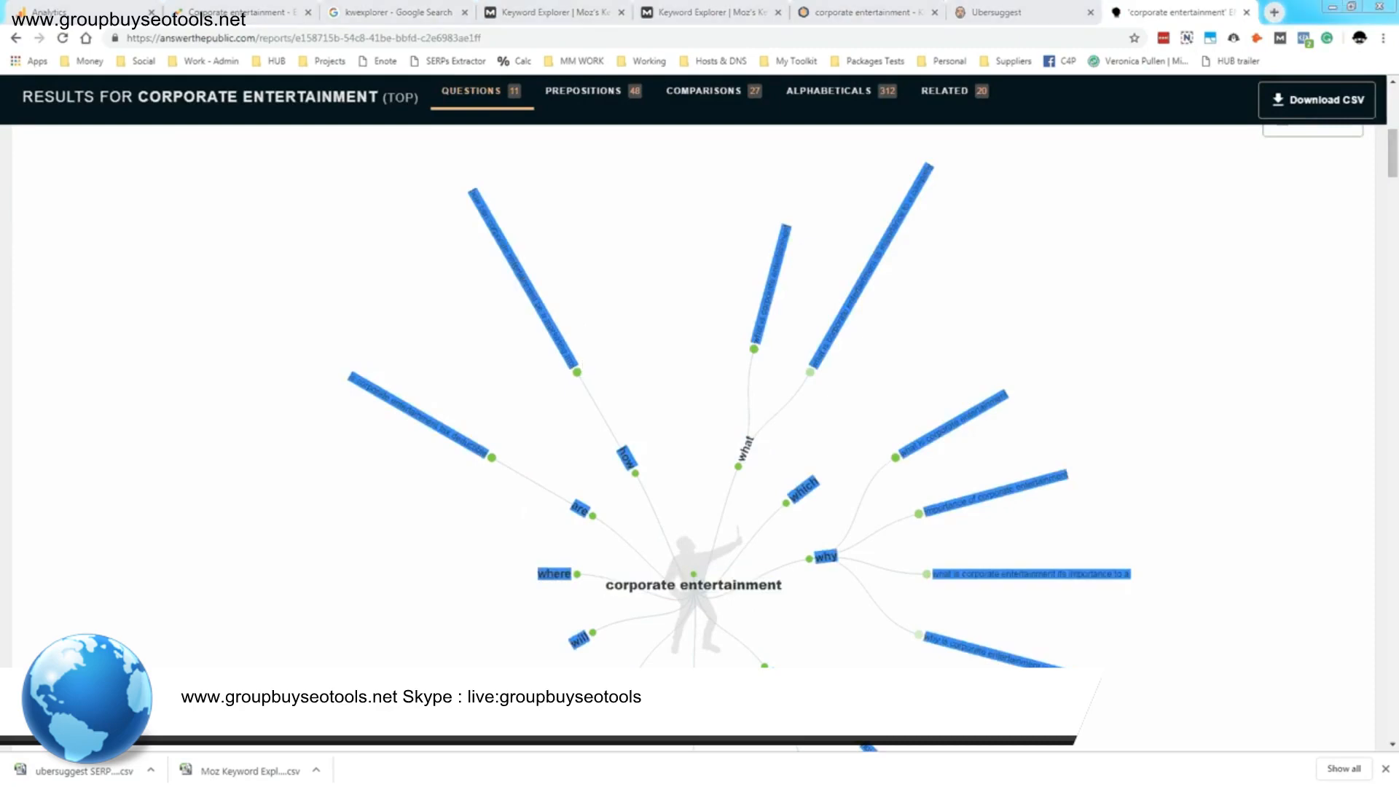
{"action": "key", "text": "alt+Tab"}
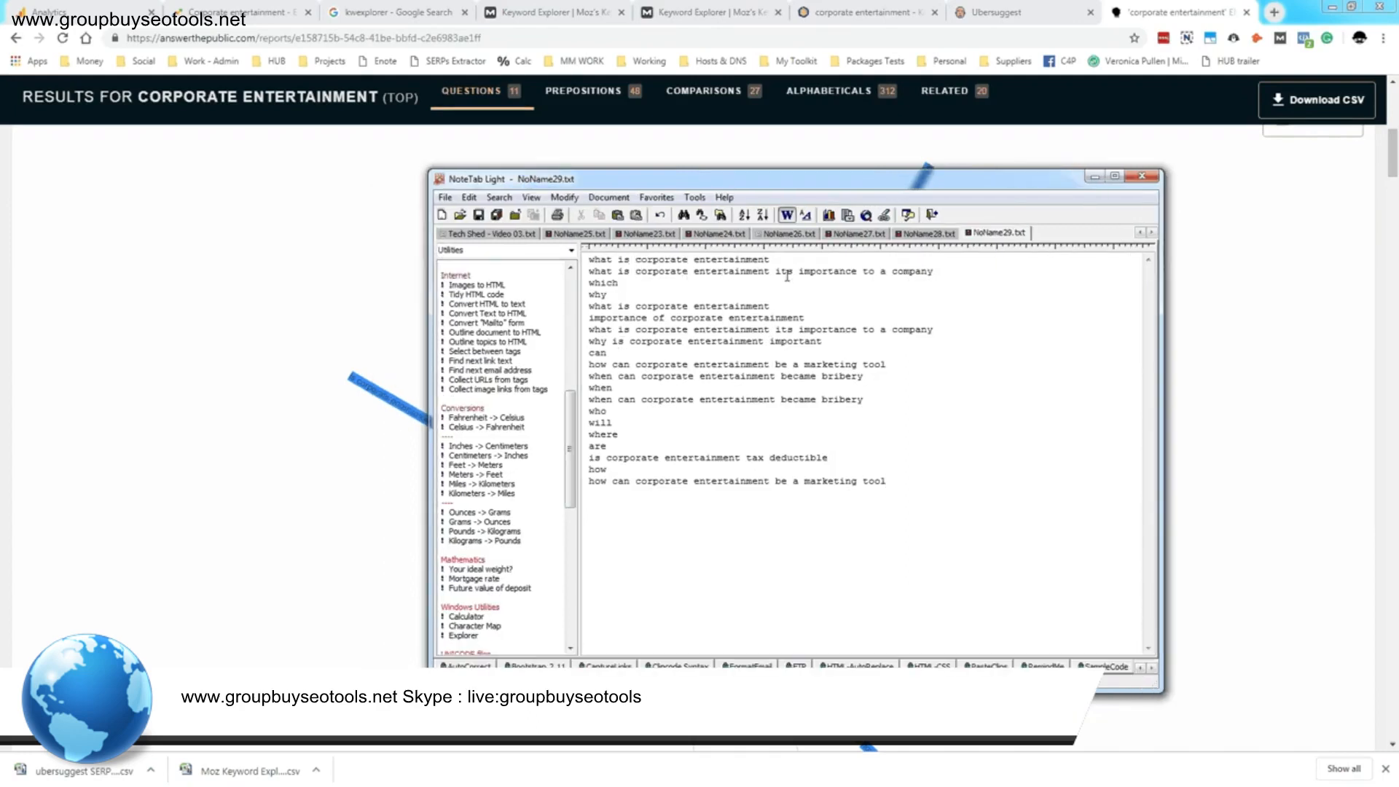
Review the pasted questions for importance, marketing tool and bribery topics, and put the text document away
{"action": "left_click_drag", "start_coordinate": [936, 272], "coordinate": [587, 267]}
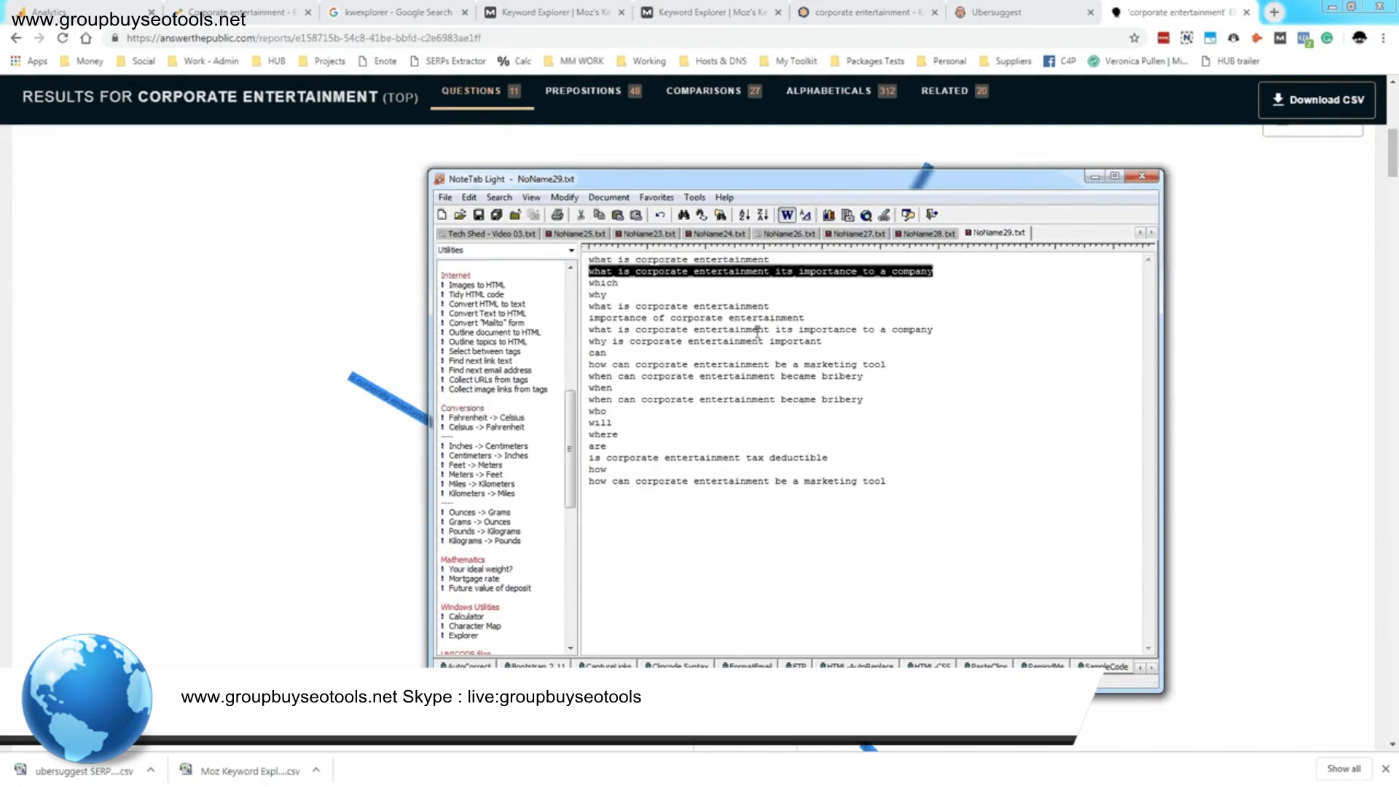
{"action": "left_click", "coordinate": [961, 330]}
{"action": "left_click_drag", "start_coordinate": [935, 330], "coordinate": [521, 326]}
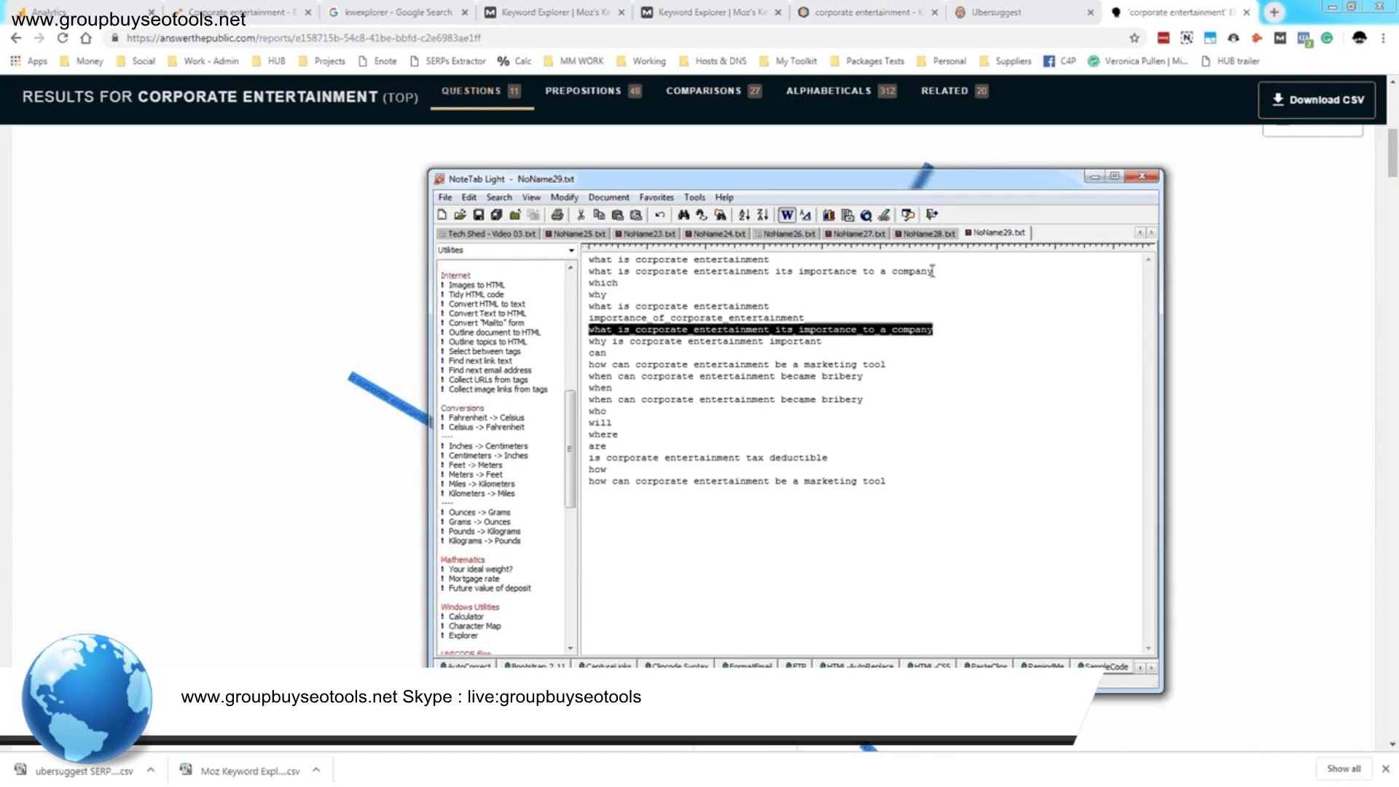
{"action": "left_click", "coordinate": [818, 356]}
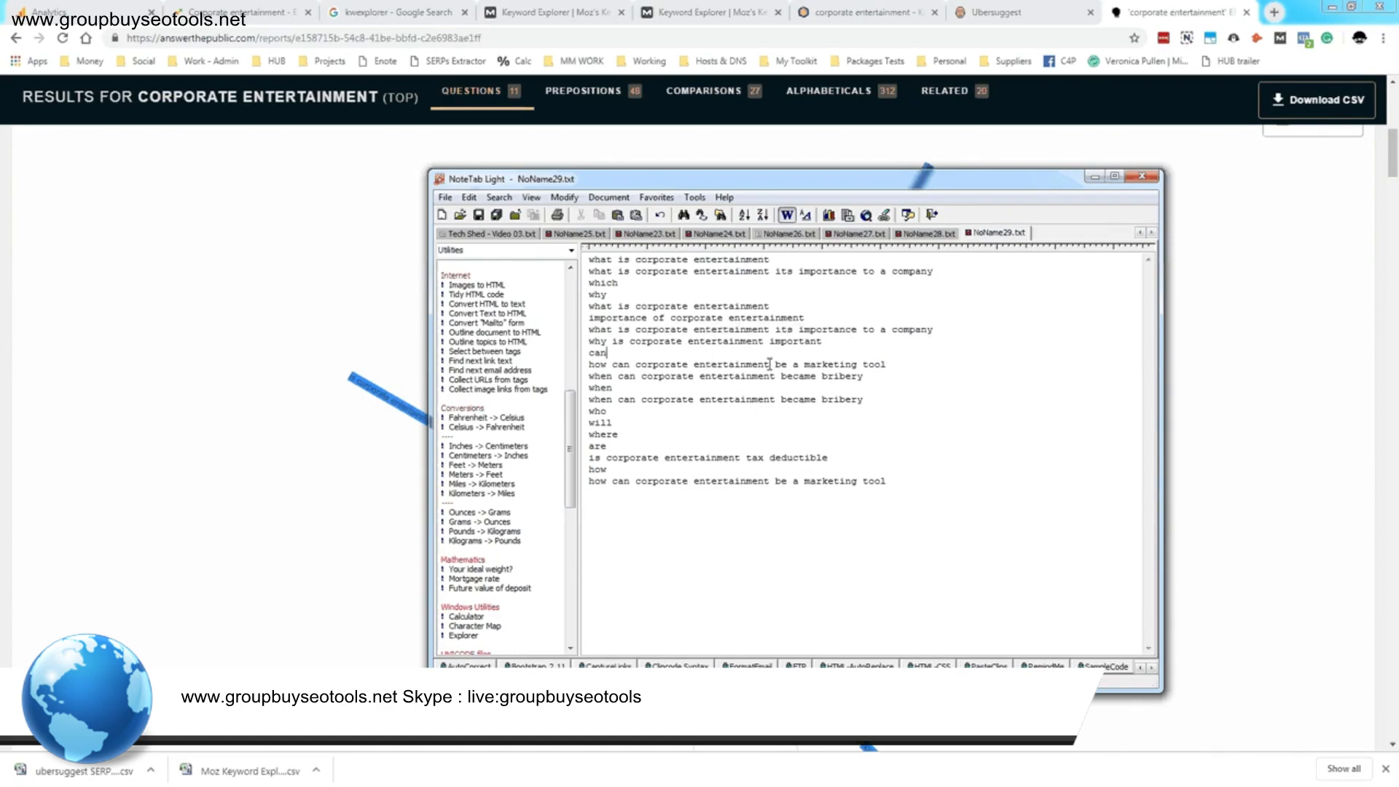
{"action": "left_click_drag", "start_coordinate": [889, 364], "coordinate": [548, 366]}
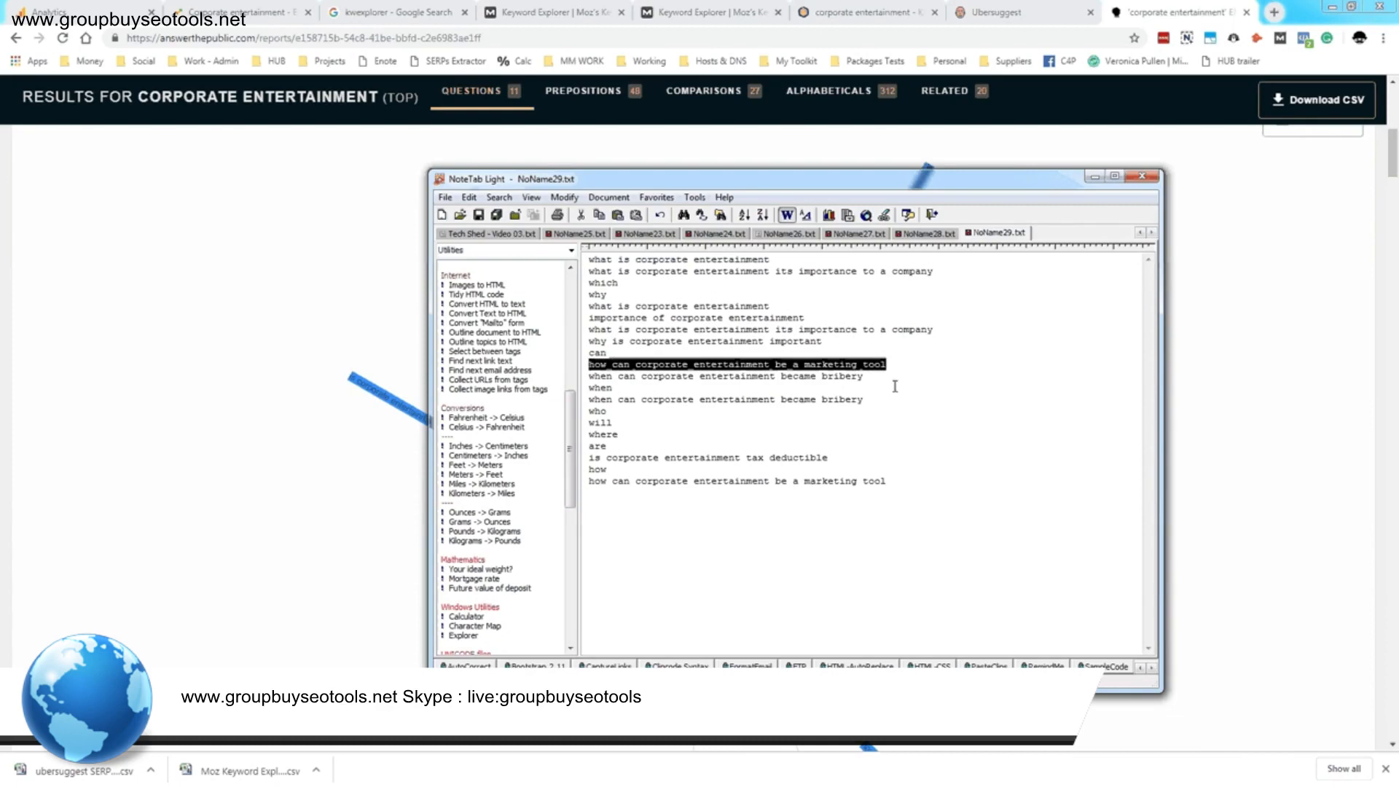
{"action": "left_click_drag", "start_coordinate": [901, 381], "coordinate": [581, 376]}
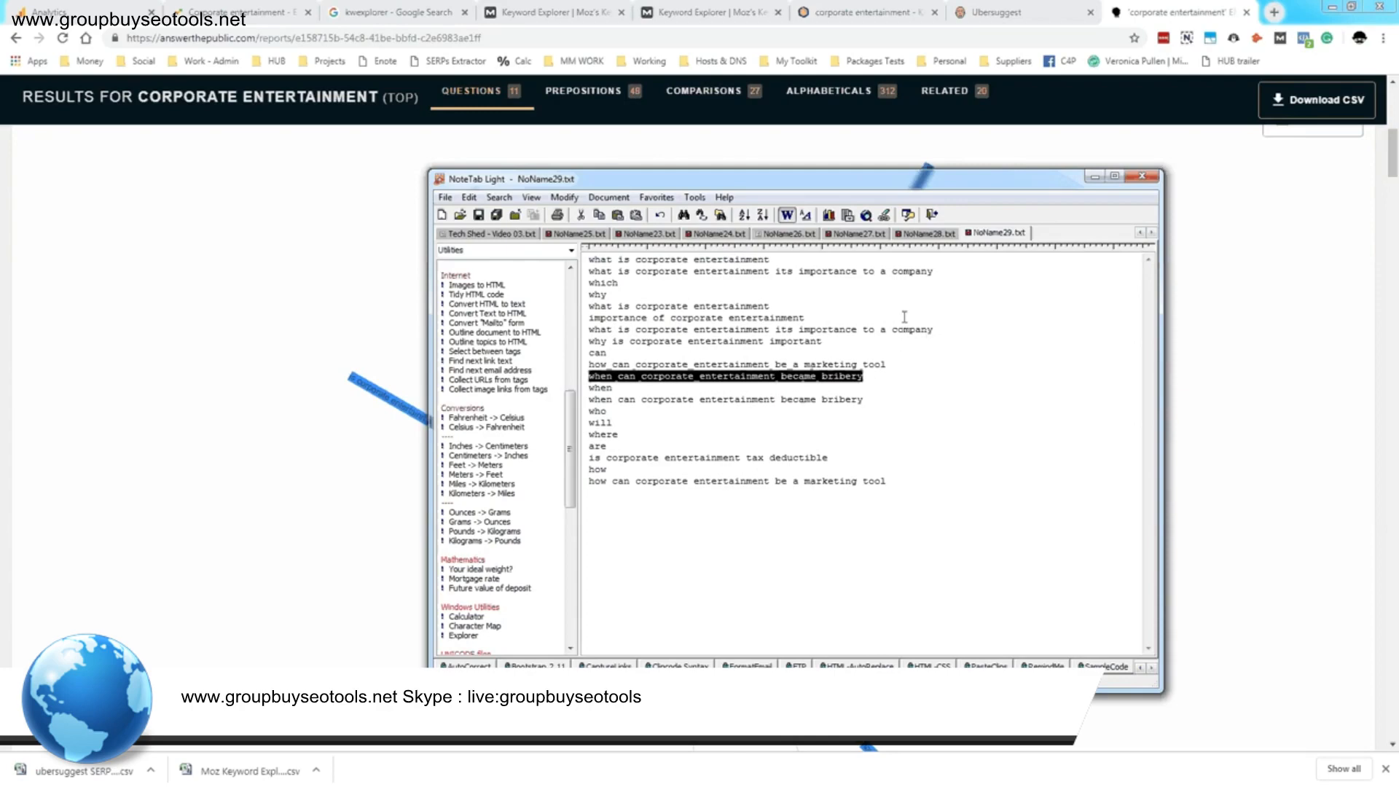
{"action": "left_click", "coordinate": [871, 378]}
{"action": "left_click_drag", "start_coordinate": [871, 378], "coordinate": [567, 377]}
{"action": "left_click", "coordinate": [874, 380]}
{"action": "left_click_drag", "start_coordinate": [1038, 185], "coordinate": [0, 197]}
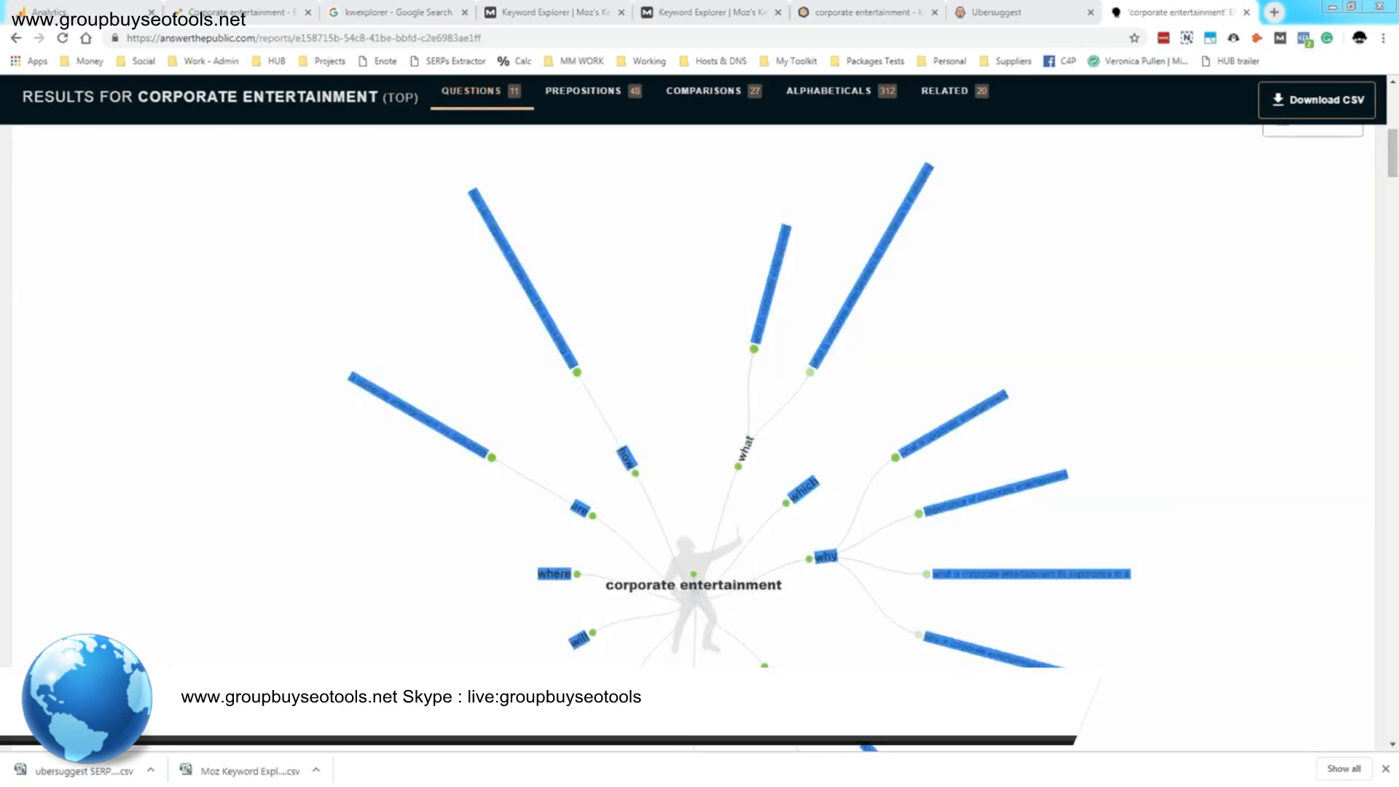
Copy all suggestions from the AnswerThePublic prepositions wheel and paste them into a new NoteTab Light document
{"action": "left_click", "coordinate": [1224, 350]}
{"action": "scroll", "coordinate": [1227, 351], "scroll_direction": "down", "scroll_amount": 10}
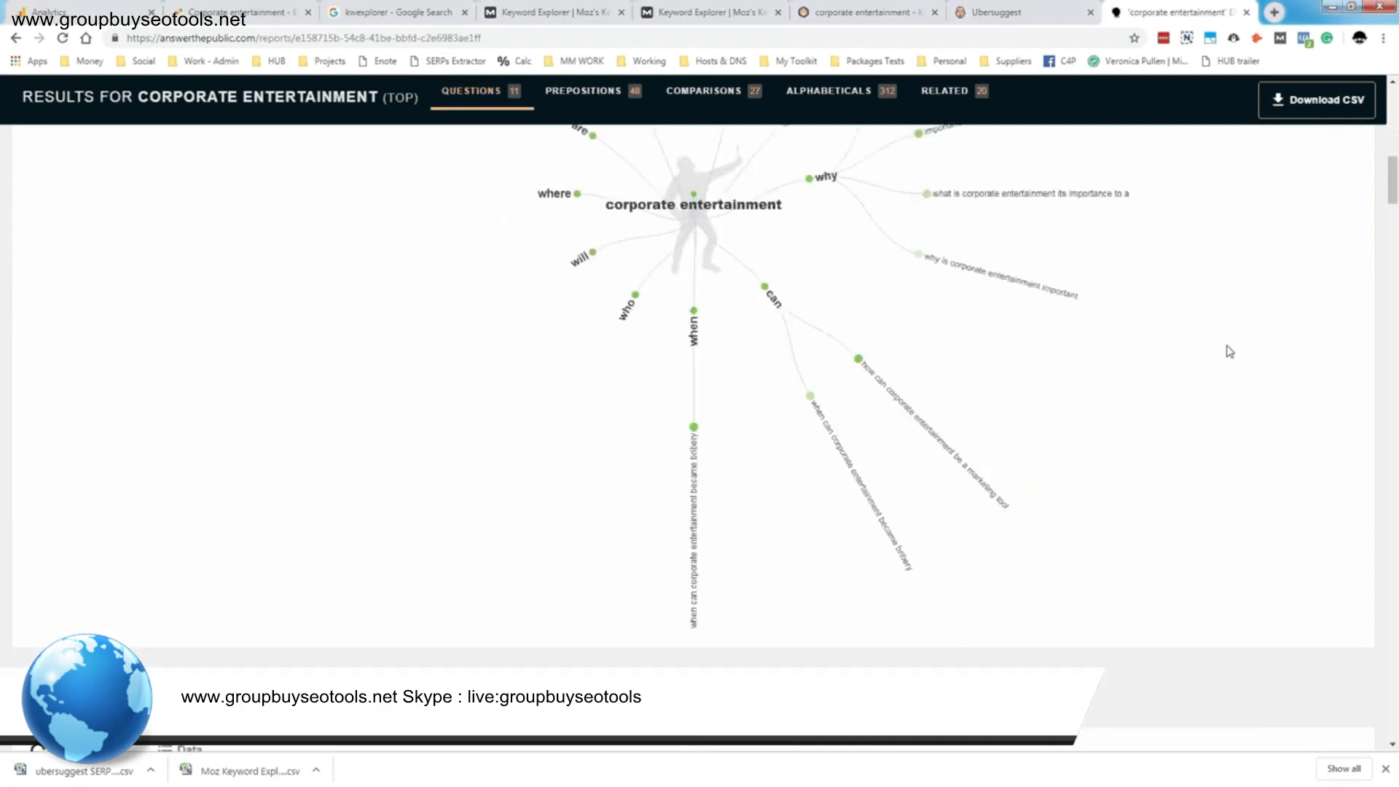
{"action": "scroll", "coordinate": [1228, 346], "scroll_direction": "down", "scroll_amount": 3}
{"action": "double_click", "coordinate": [719, 460]}
{"action": "left_click_drag", "start_coordinate": [720, 464], "coordinate": [647, 407]}
{"action": "scroll", "coordinate": [645, 419], "scroll_direction": "down", "scroll_amount": 1}
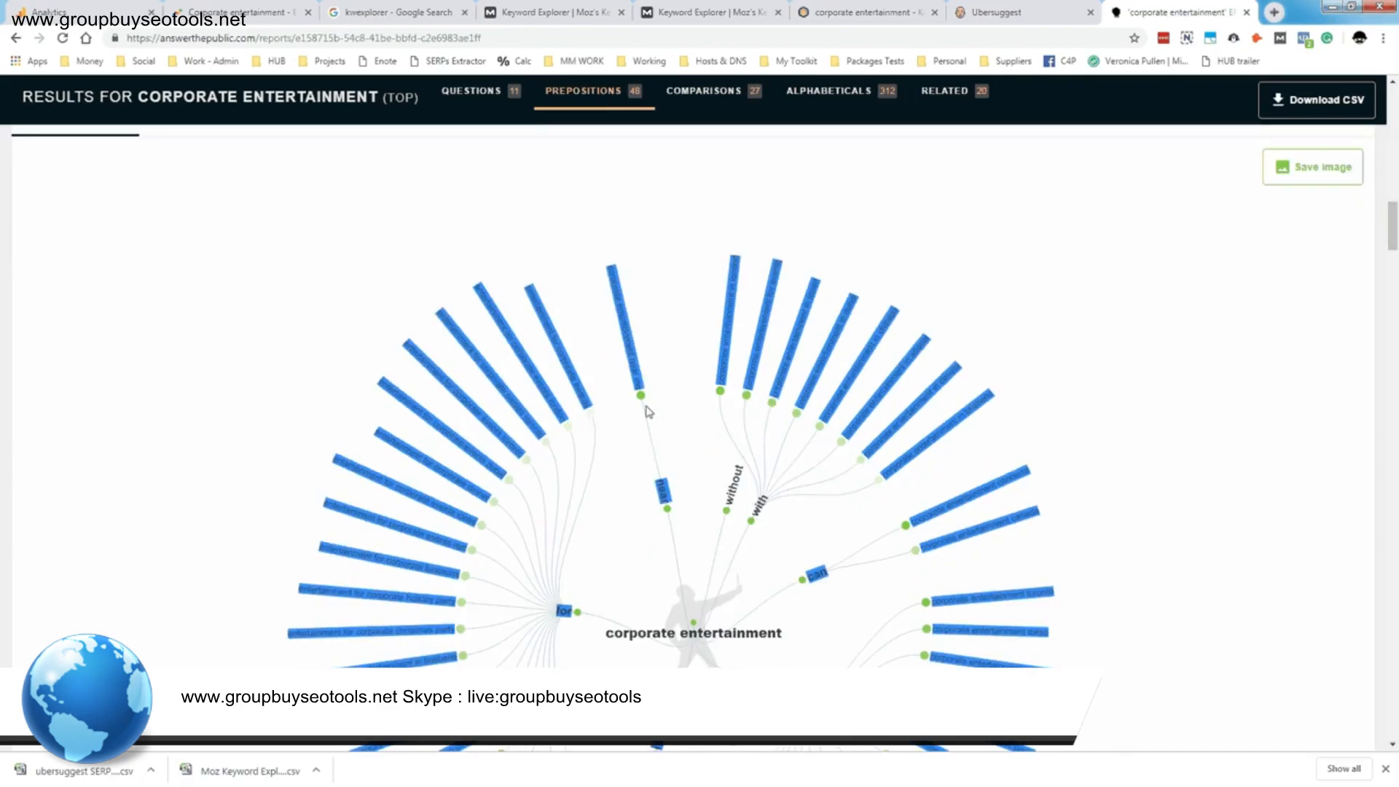
{"action": "scroll", "coordinate": [642, 410], "scroll_direction": "up", "scroll_amount": 6}
{"action": "scroll", "coordinate": [641, 410], "scroll_direction": "down", "scroll_amount": 4}
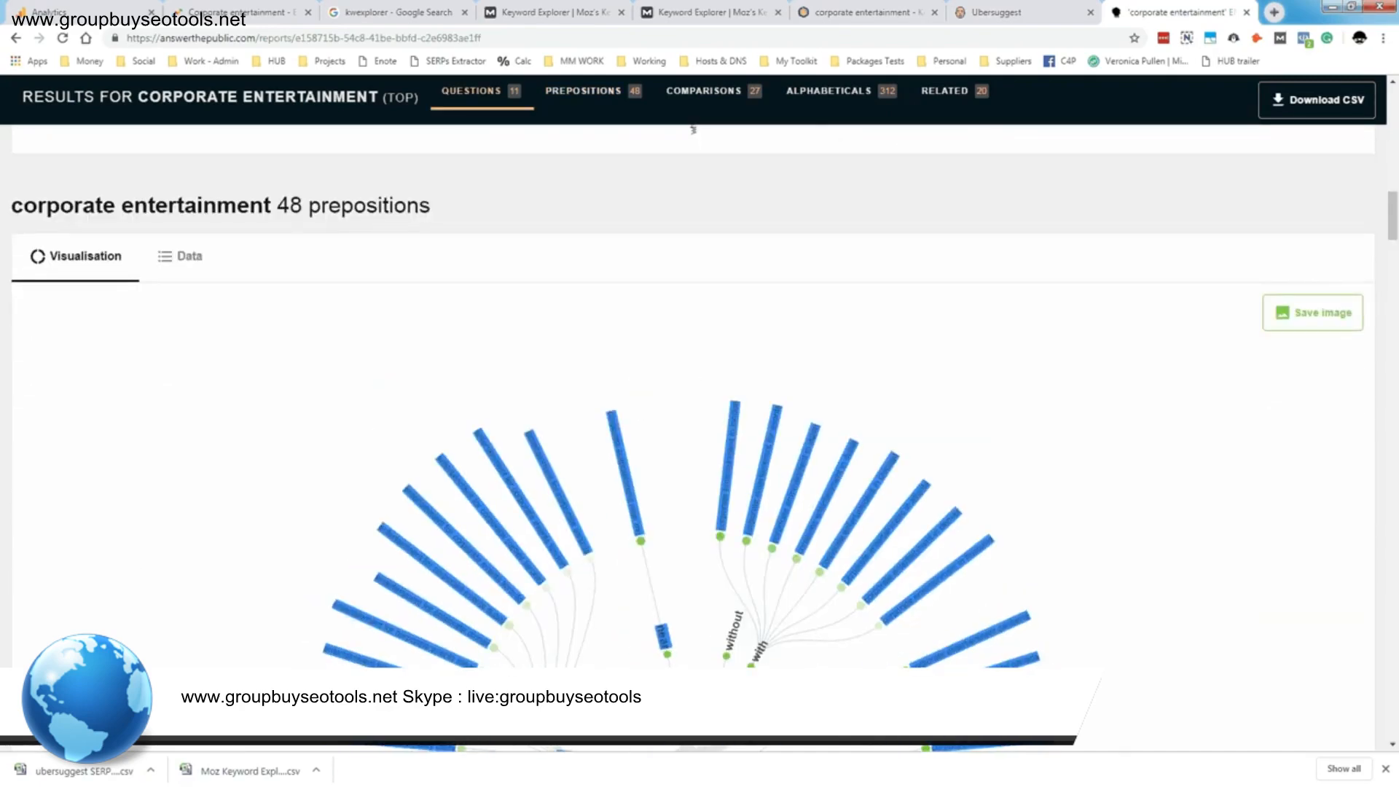
{"action": "left_click_drag", "start_coordinate": [2, 157], "coordinate": [644, 162]}
{"action": "scroll", "coordinate": [771, 286], "scroll_direction": "up", "scroll_amount": 7}
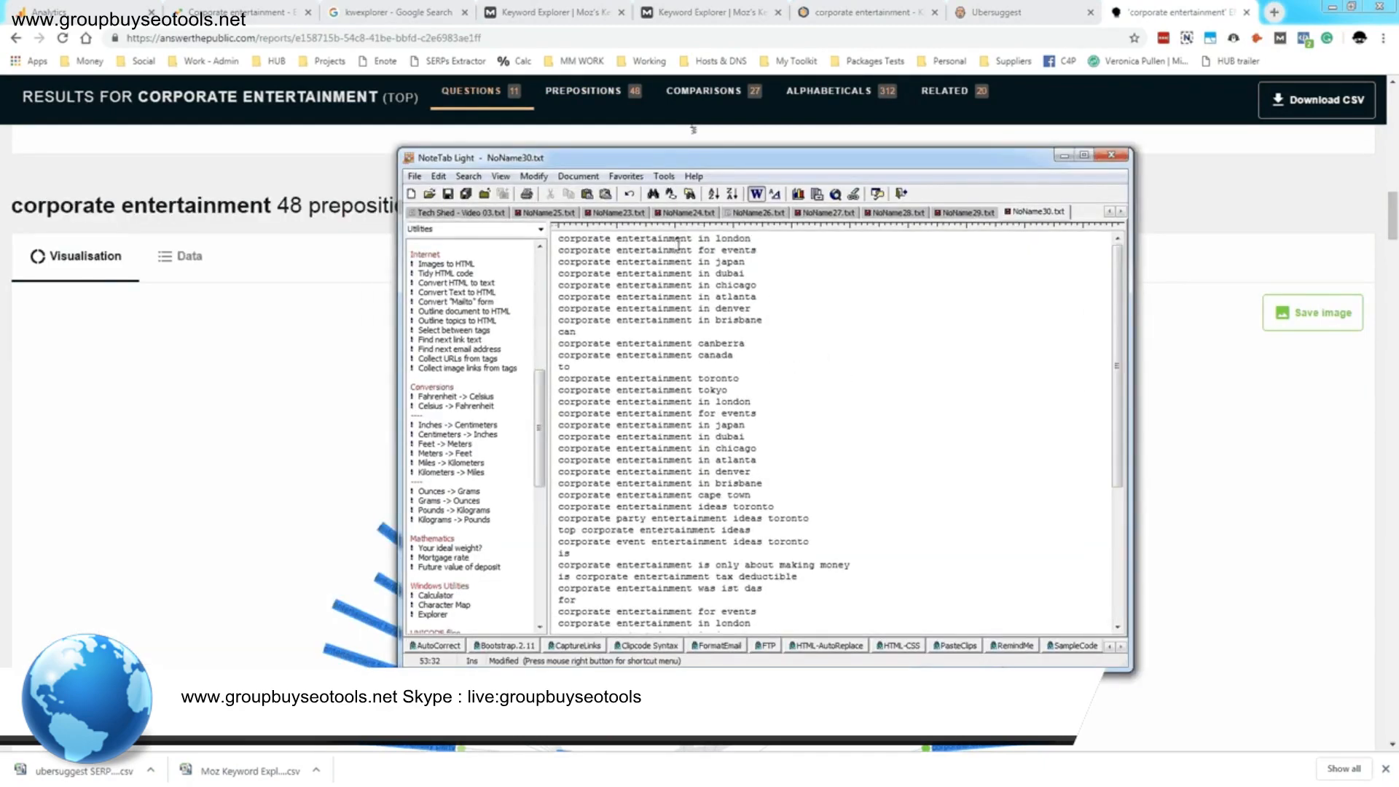
Review the pasted prepositions list for location phrases and the making-money and tax-deductible suggestions
{"action": "left_click_drag", "start_coordinate": [670, 262], "coordinate": [711, 261]}
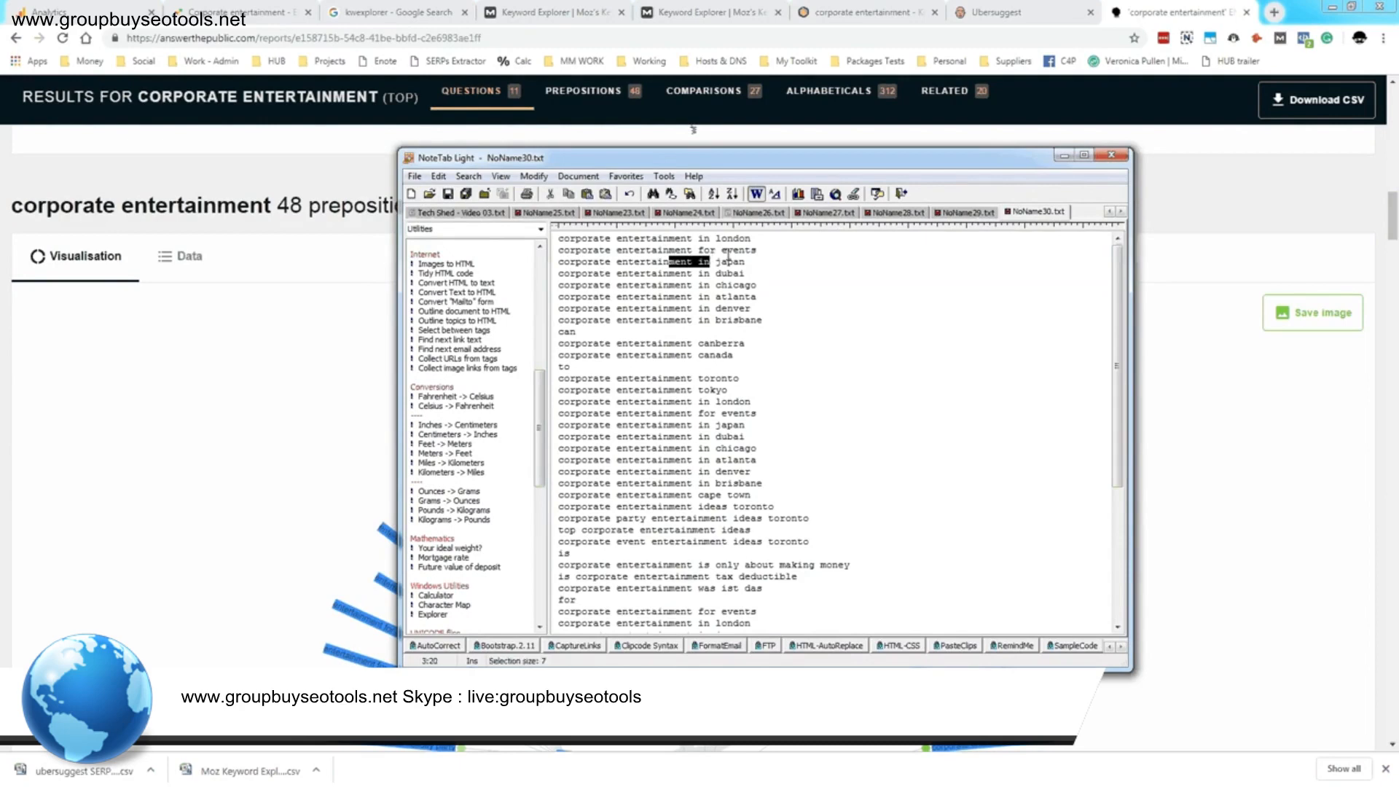
{"action": "left_click_drag", "start_coordinate": [594, 355], "coordinate": [652, 460]}
{"action": "scroll", "coordinate": [652, 459], "scroll_direction": "down", "scroll_amount": 3}
{"action": "scroll", "coordinate": [653, 432], "scroll_direction": "up", "scroll_amount": 1}
{"action": "scroll", "coordinate": [654, 430], "scroll_direction": "down", "scroll_amount": 3}
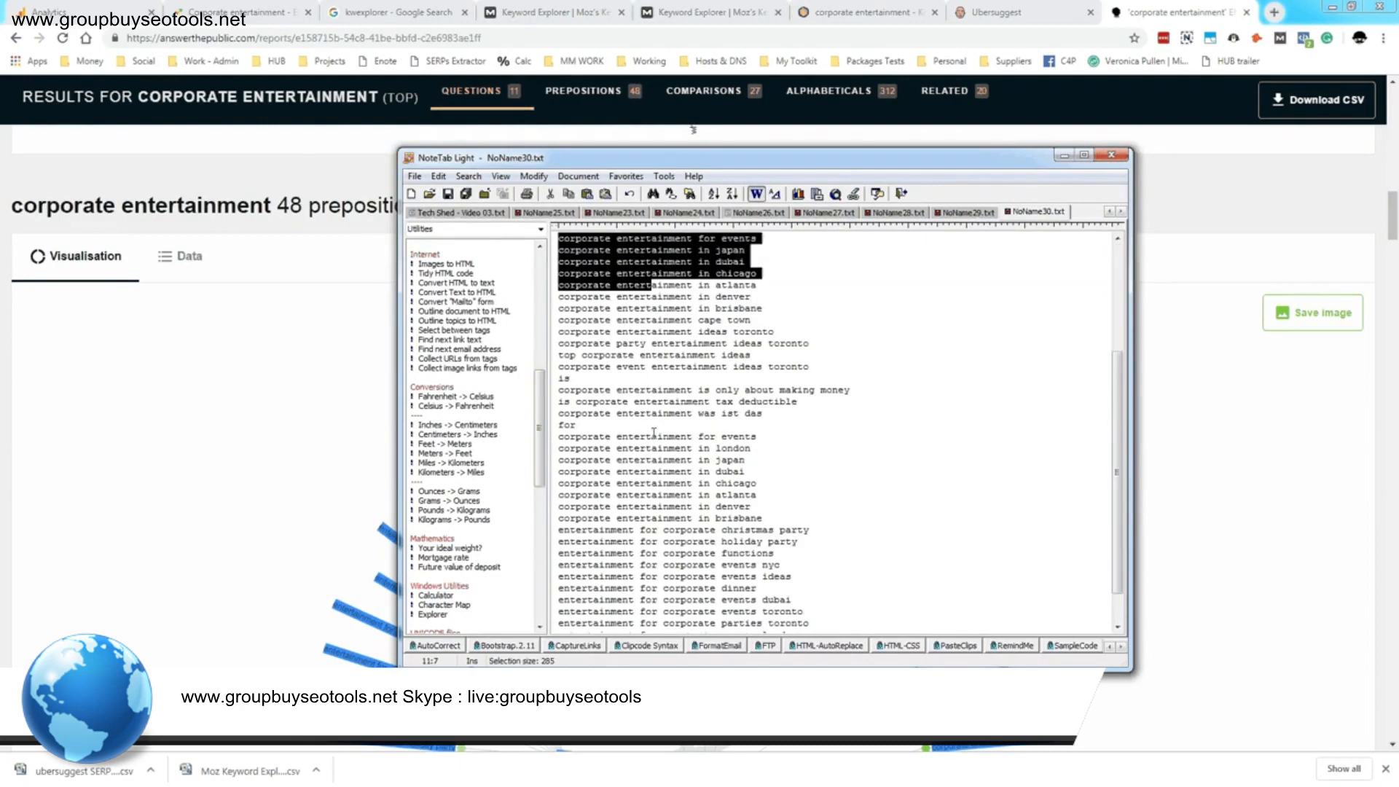
{"action": "double_click", "coordinate": [591, 392]}
{"action": "triple_click", "coordinate": [591, 392]}
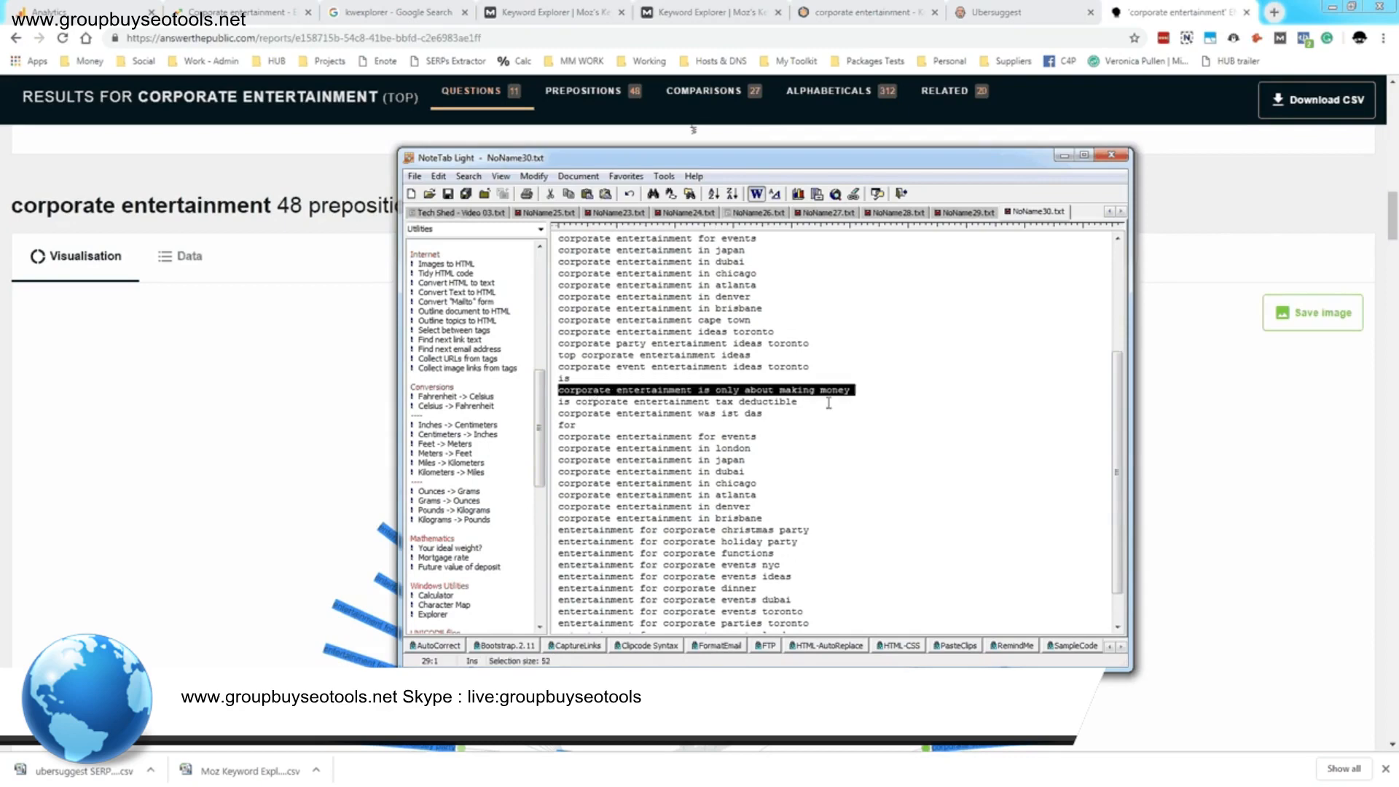
{"action": "triple_click", "coordinate": [802, 402]}
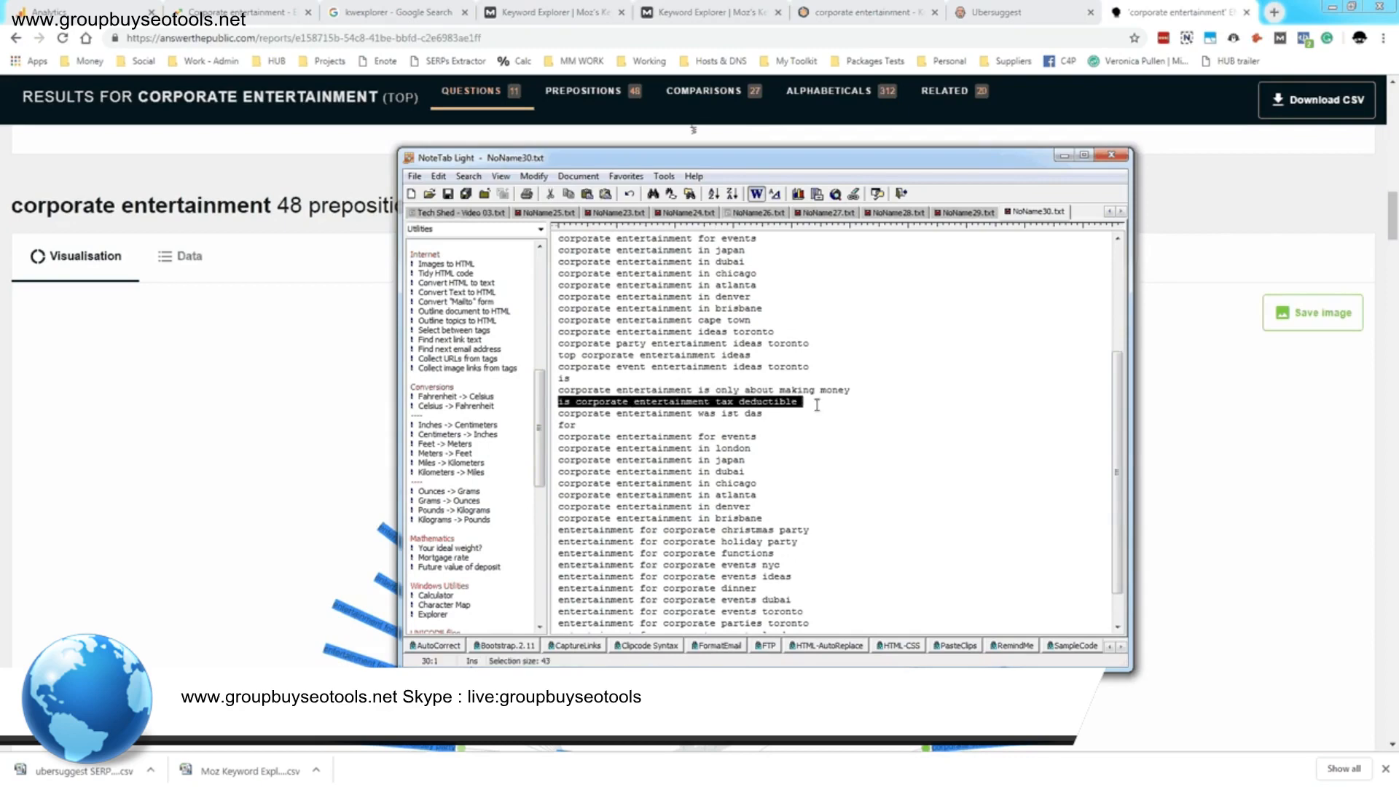
{"action": "left_click_drag", "start_coordinate": [818, 404], "coordinate": [548, 403]}
{"action": "scroll", "coordinate": [827, 456], "scroll_direction": "down", "scroll_amount": 2}
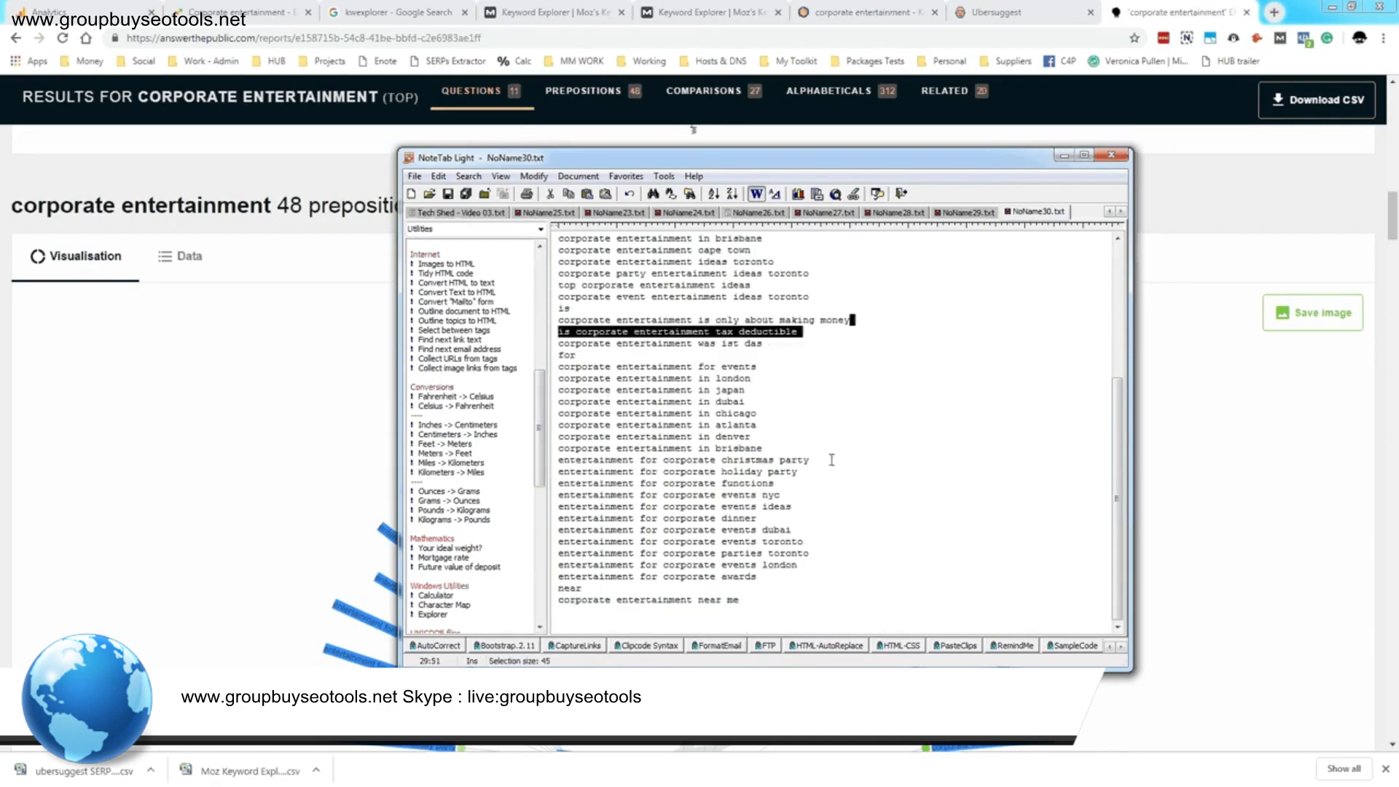
Examine the "entertainment for corporate" events, parties and awards phrases near the list's end, and put the text document away
{"action": "left_click_drag", "start_coordinate": [818, 575], "coordinate": [785, 535]}
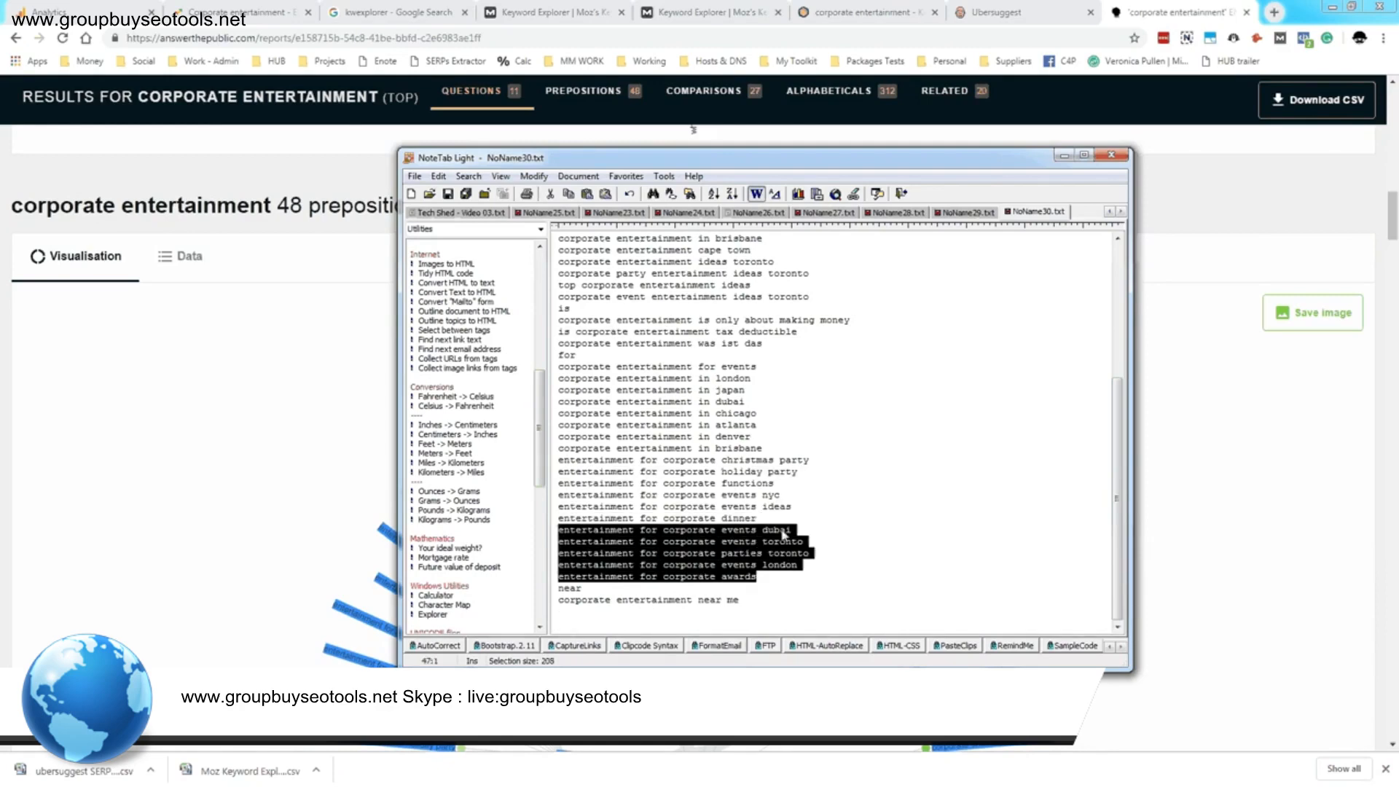
{"action": "left_click", "coordinate": [822, 573]}
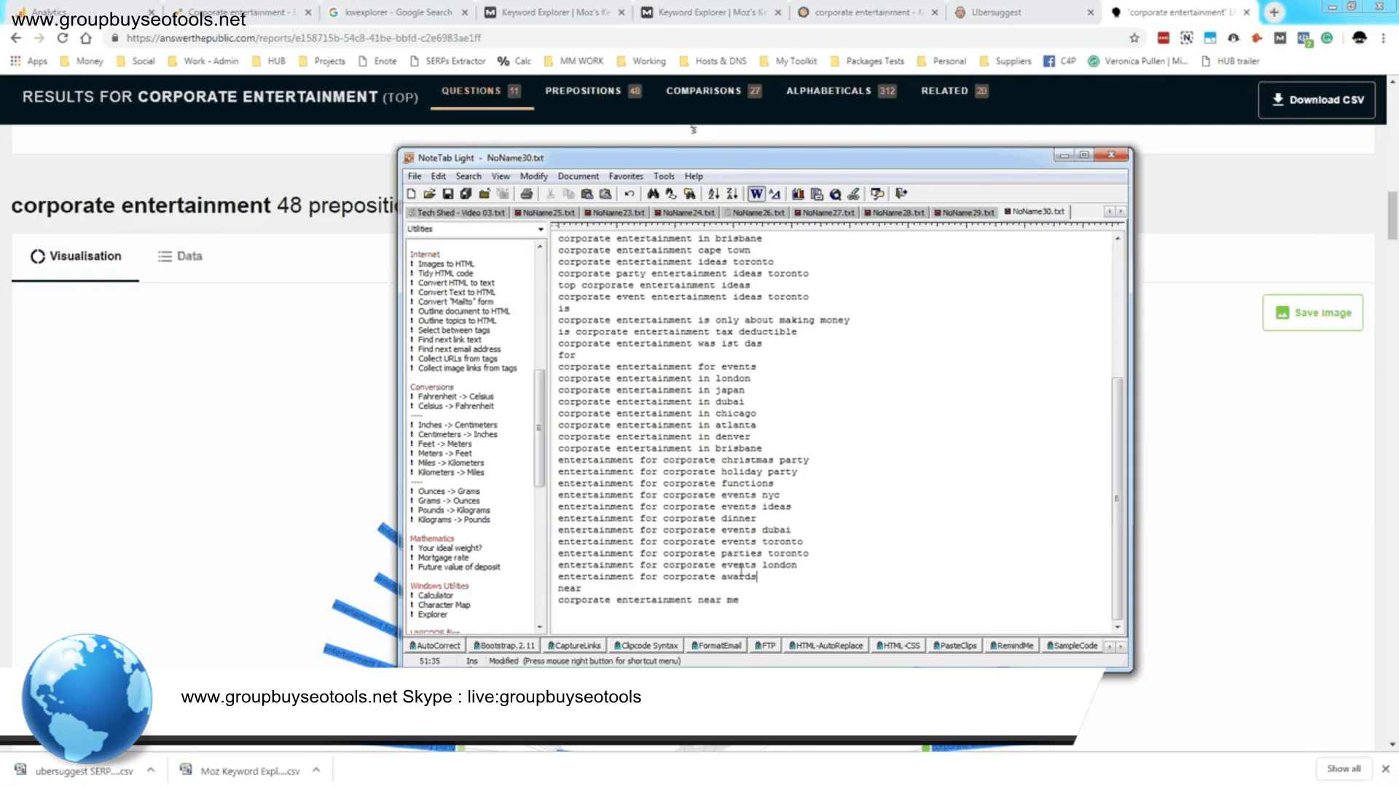
{"action": "left_click_drag", "start_coordinate": [760, 563], "coordinate": [722, 576]}
{"action": "left_click_drag", "start_coordinate": [931, 157], "coordinate": [0, 210]}
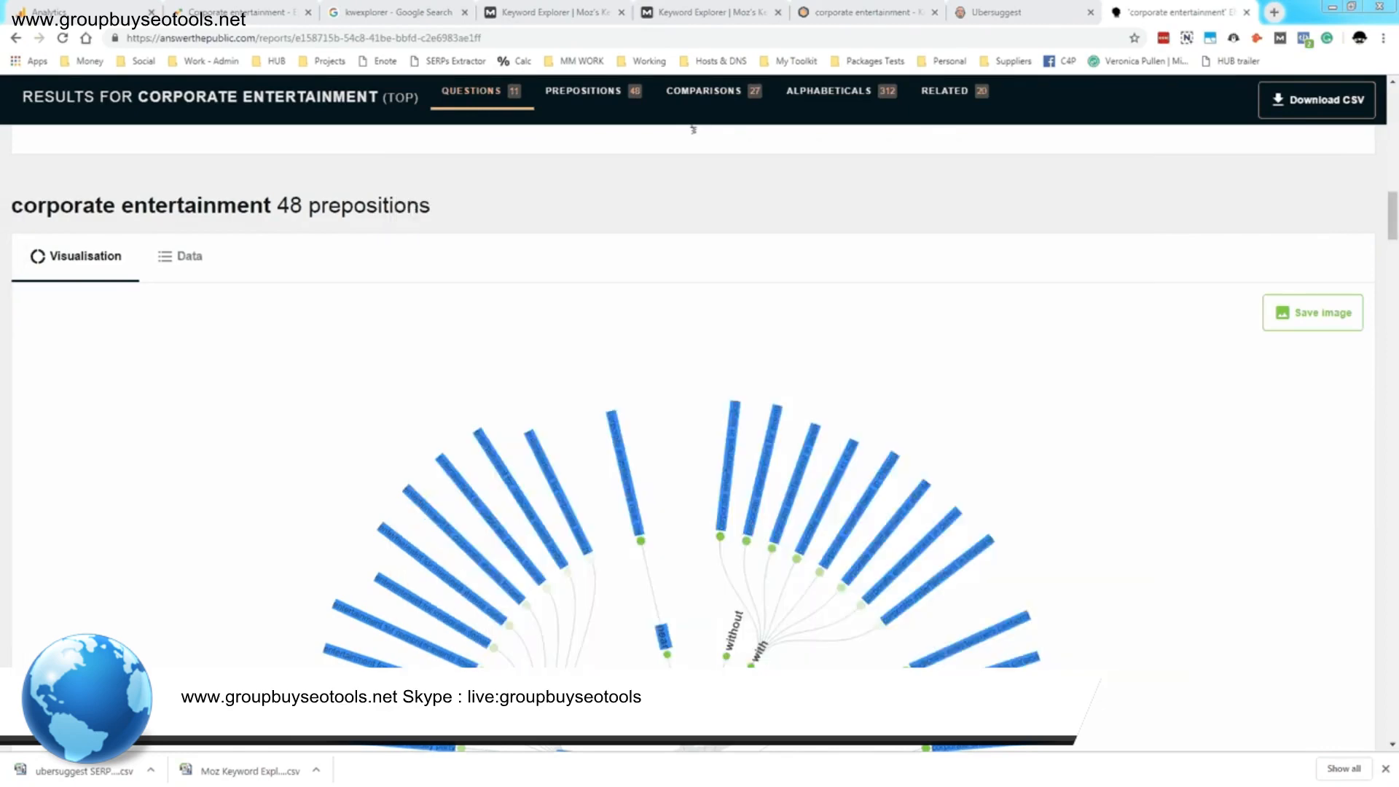
Examine the comparisons wheel for corporate entertainment, covering its or, vs, like, versus and and branches
{"action": "scroll", "coordinate": [992, 281], "scroll_direction": "down", "scroll_amount": 15}
{"action": "scroll", "coordinate": [992, 281], "scroll_direction": "down", "scroll_amount": 1}
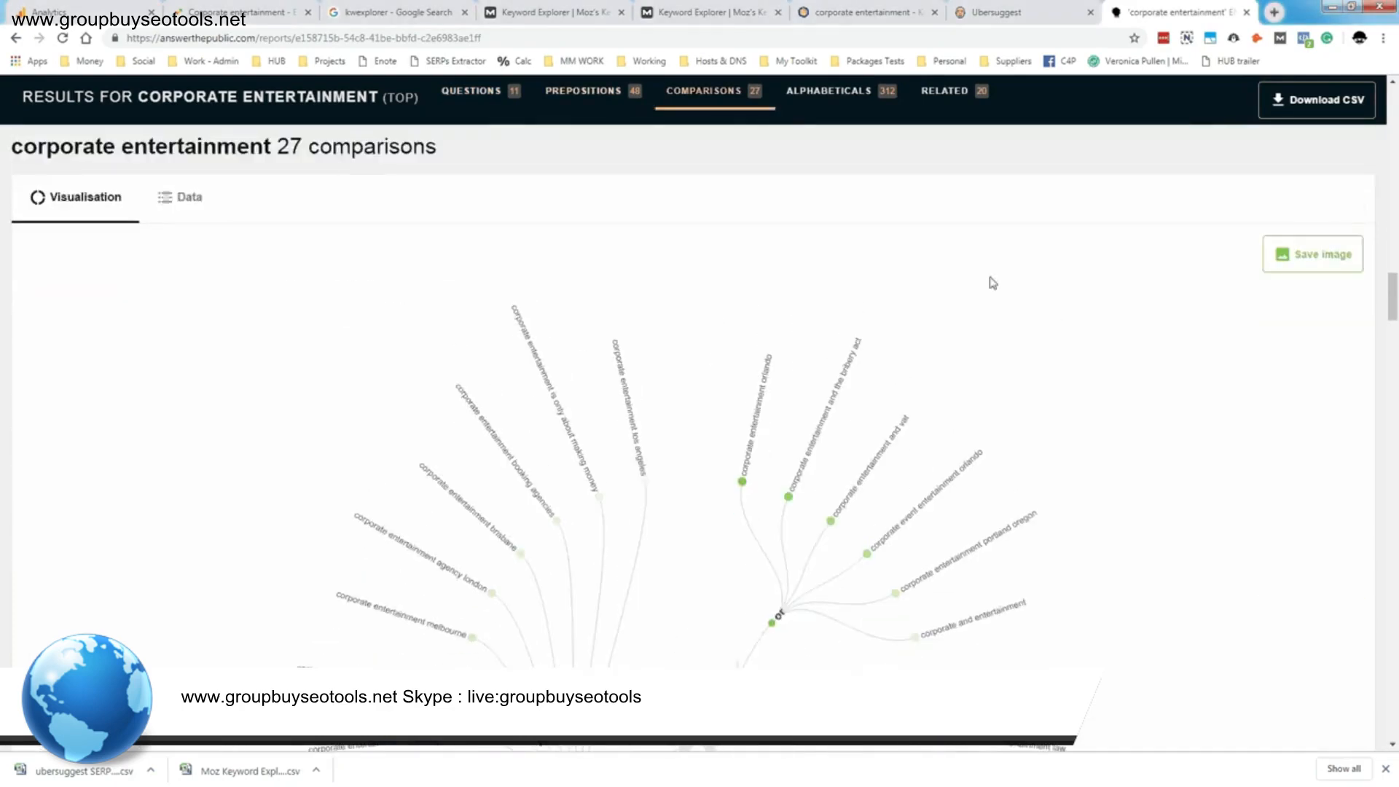
{"action": "scroll", "coordinate": [992, 282], "scroll_direction": "up", "scroll_amount": 2}
{"action": "scroll", "coordinate": [984, 295], "scroll_direction": "down", "scroll_amount": 2}
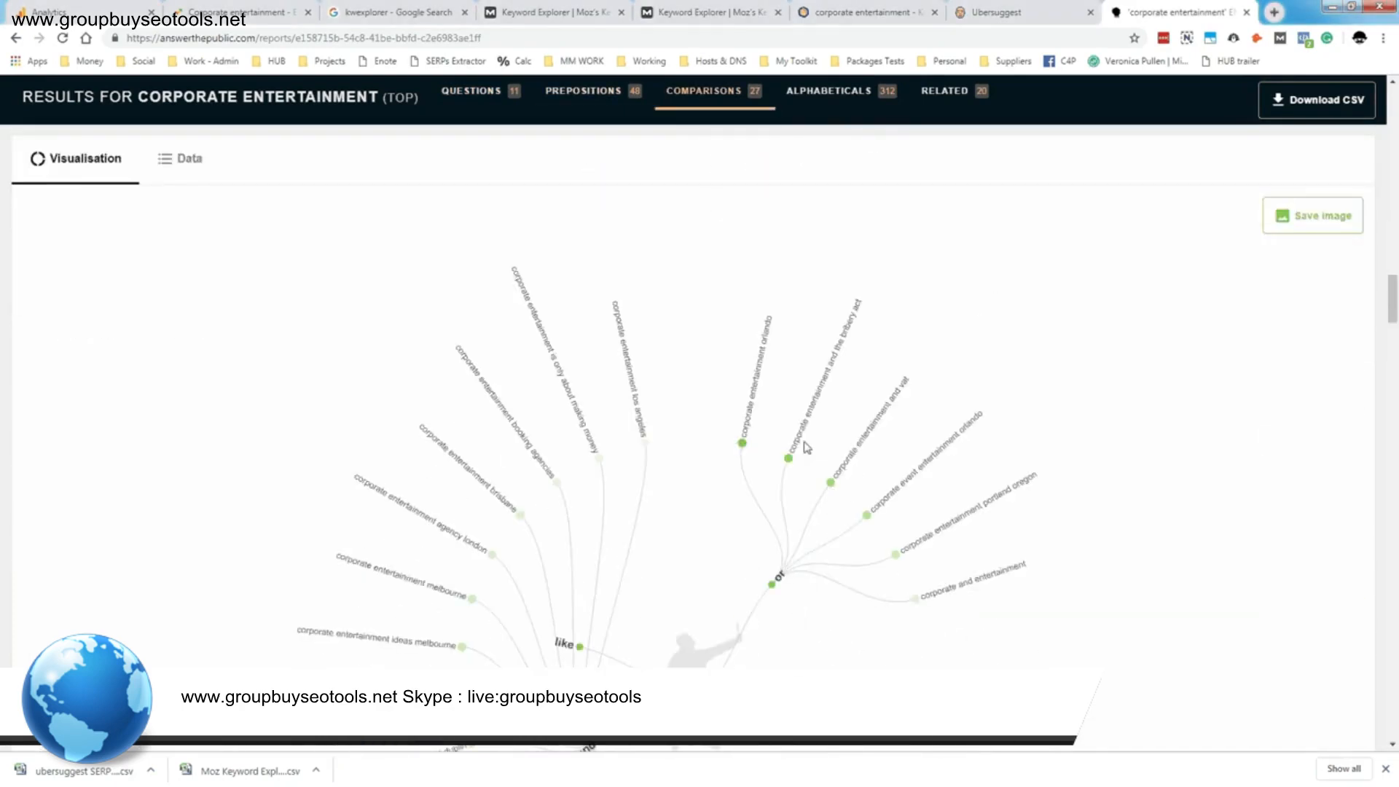
{"action": "scroll", "coordinate": [885, 342], "scroll_direction": "down", "scroll_amount": 2}
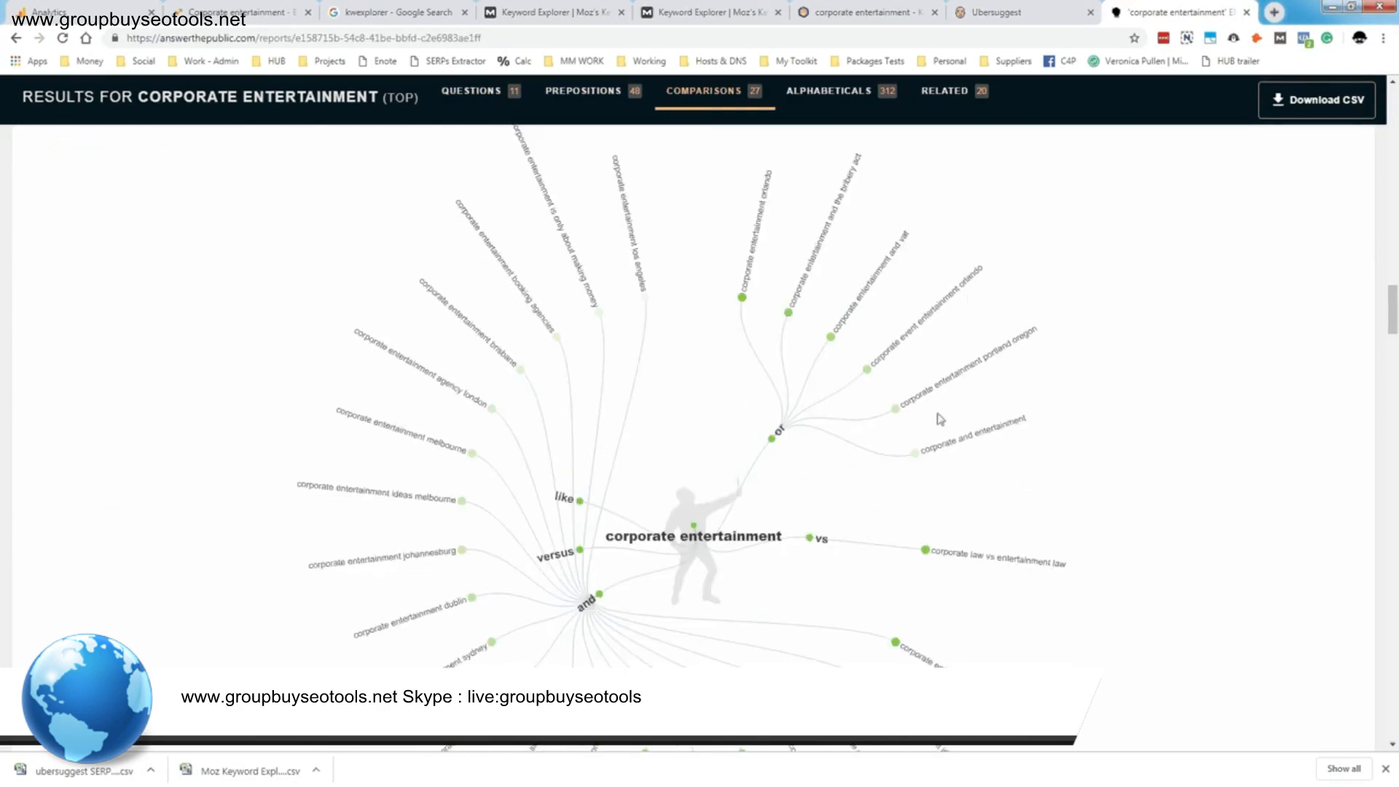
{"action": "scroll", "coordinate": [914, 423], "scroll_direction": "down", "scroll_amount": 5}
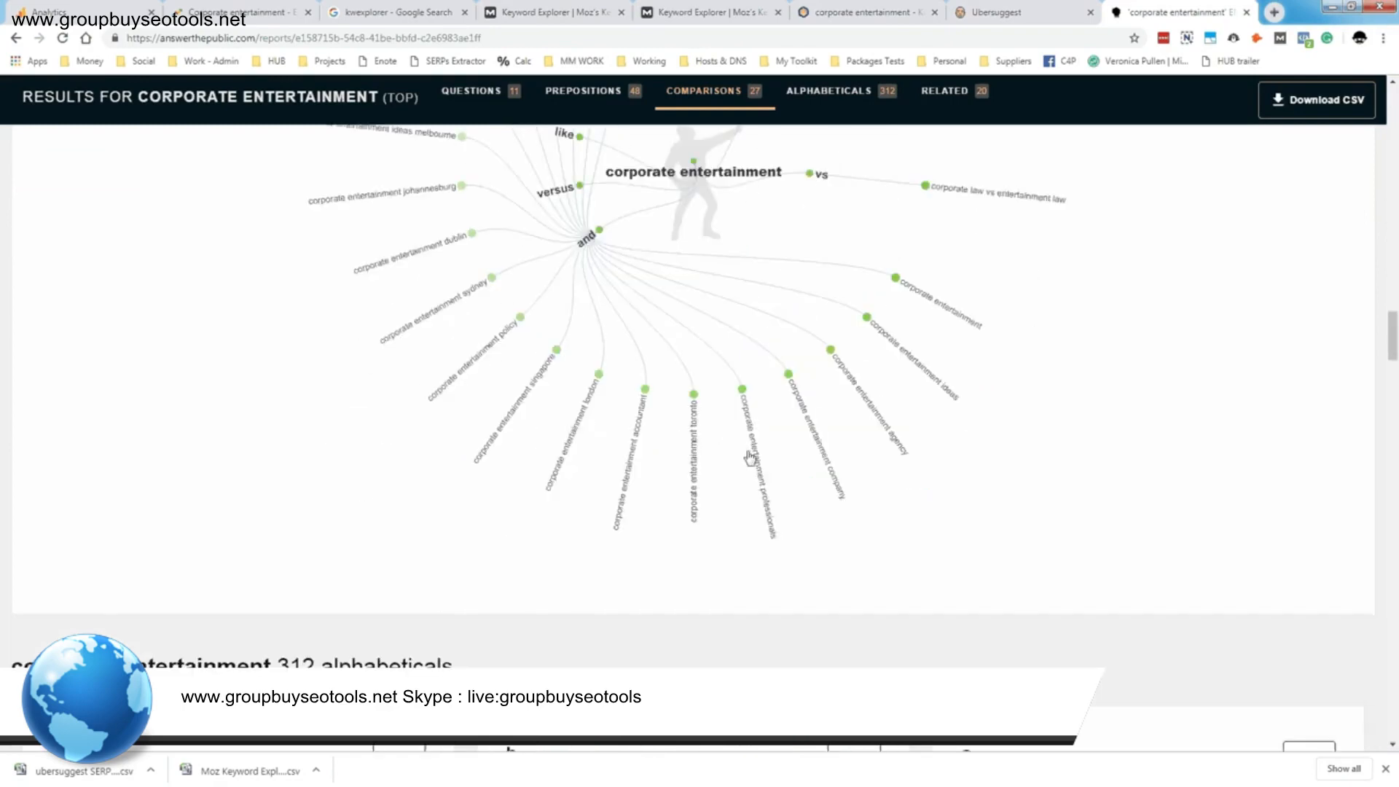
Review the alphabetical suggestions from a to f and highlight "corporate events entertainment acts" in the e list
{"action": "scroll", "coordinate": [718, 445], "scroll_direction": "down", "scroll_amount": 8}
{"action": "scroll", "coordinate": [725, 443], "scroll_direction": "up", "scroll_amount": 3}
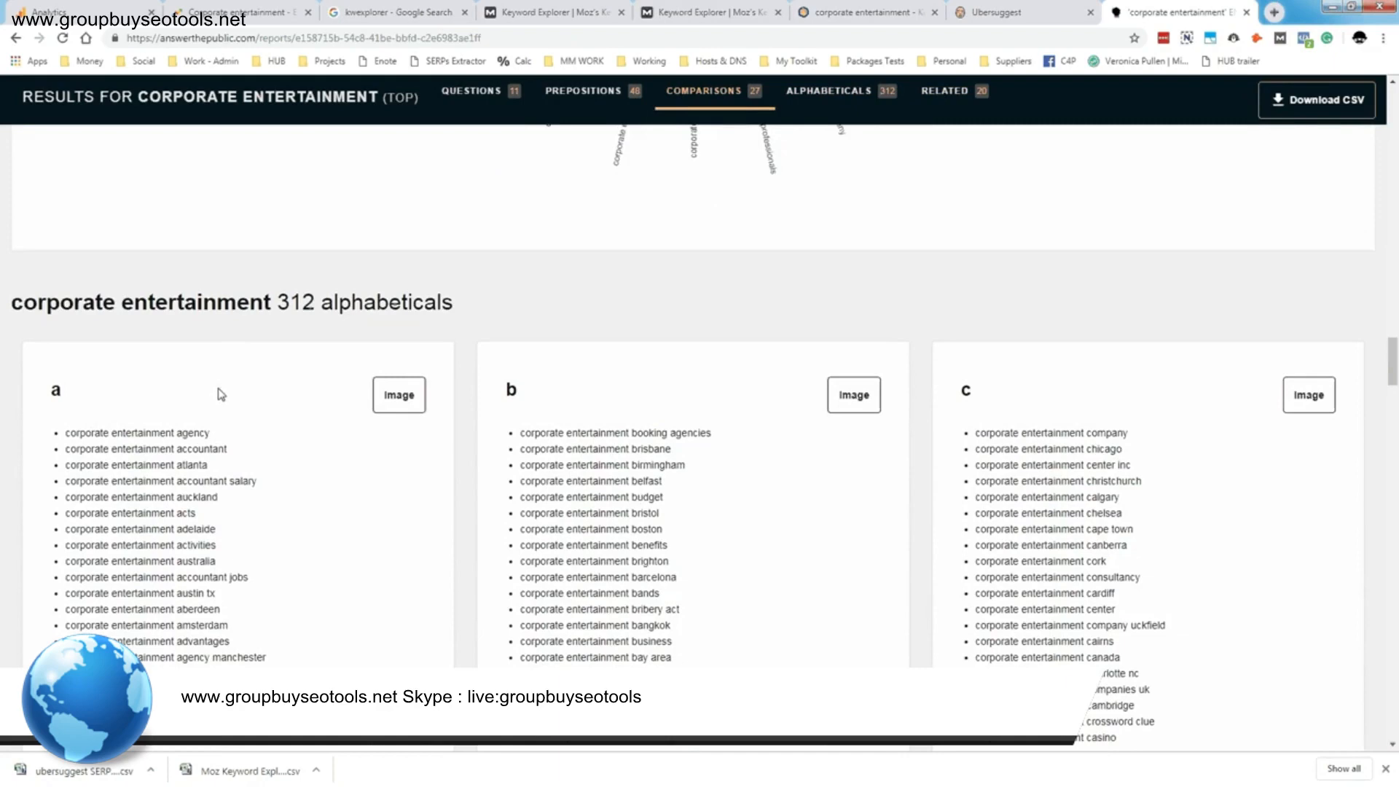
{"action": "scroll", "coordinate": [220, 395], "scroll_direction": "down", "scroll_amount": 15}
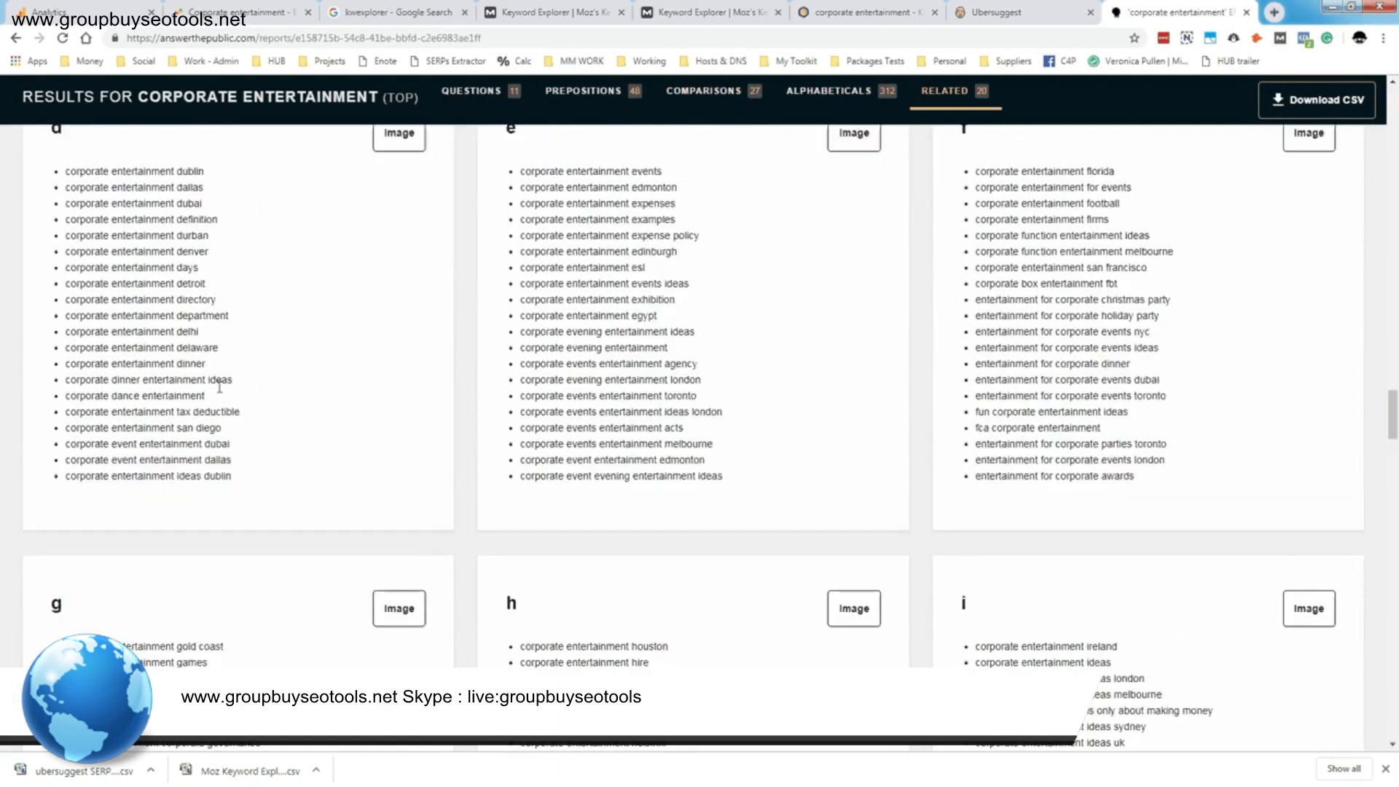
{"action": "scroll", "coordinate": [222, 394], "scroll_direction": "up", "scroll_amount": 4}
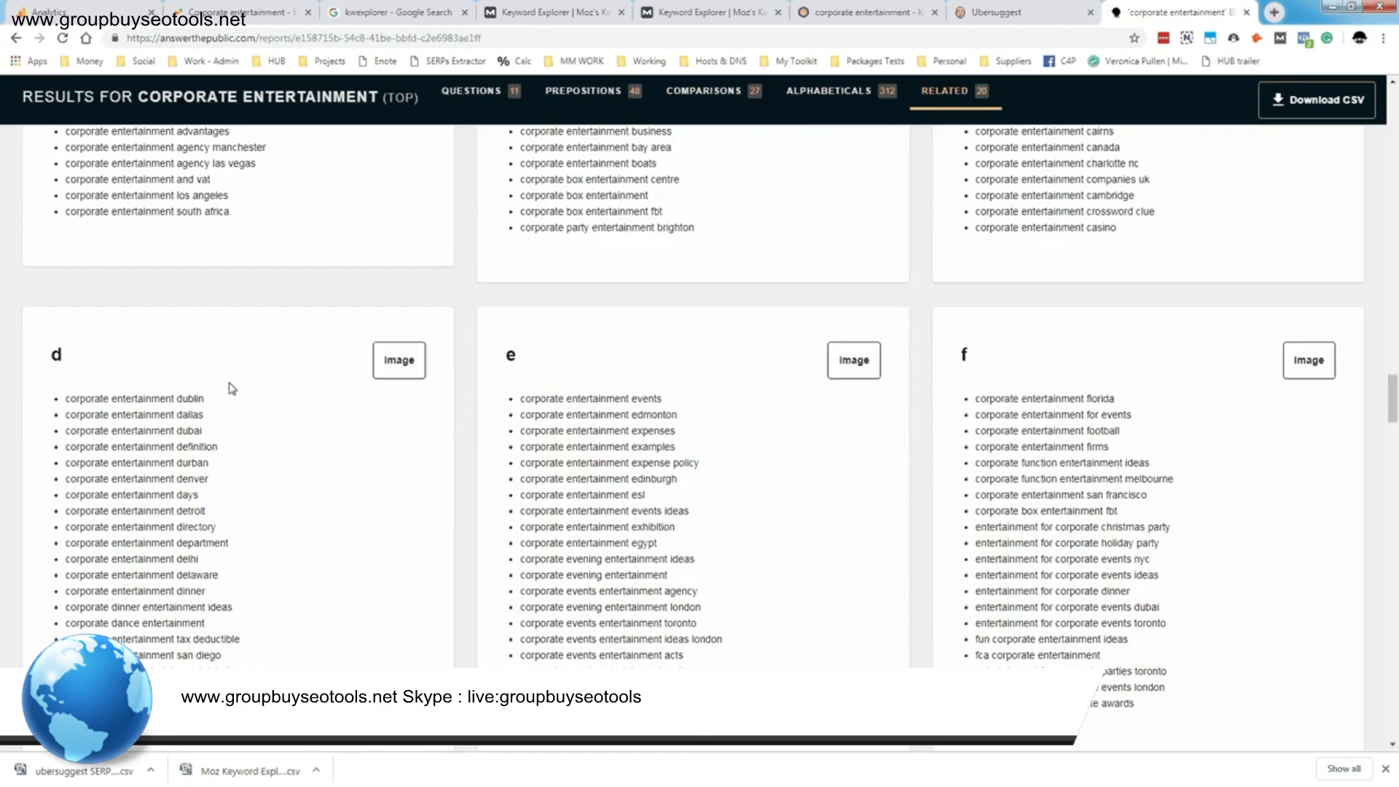
{"action": "scroll", "coordinate": [229, 389], "scroll_direction": "down", "scroll_amount": 1}
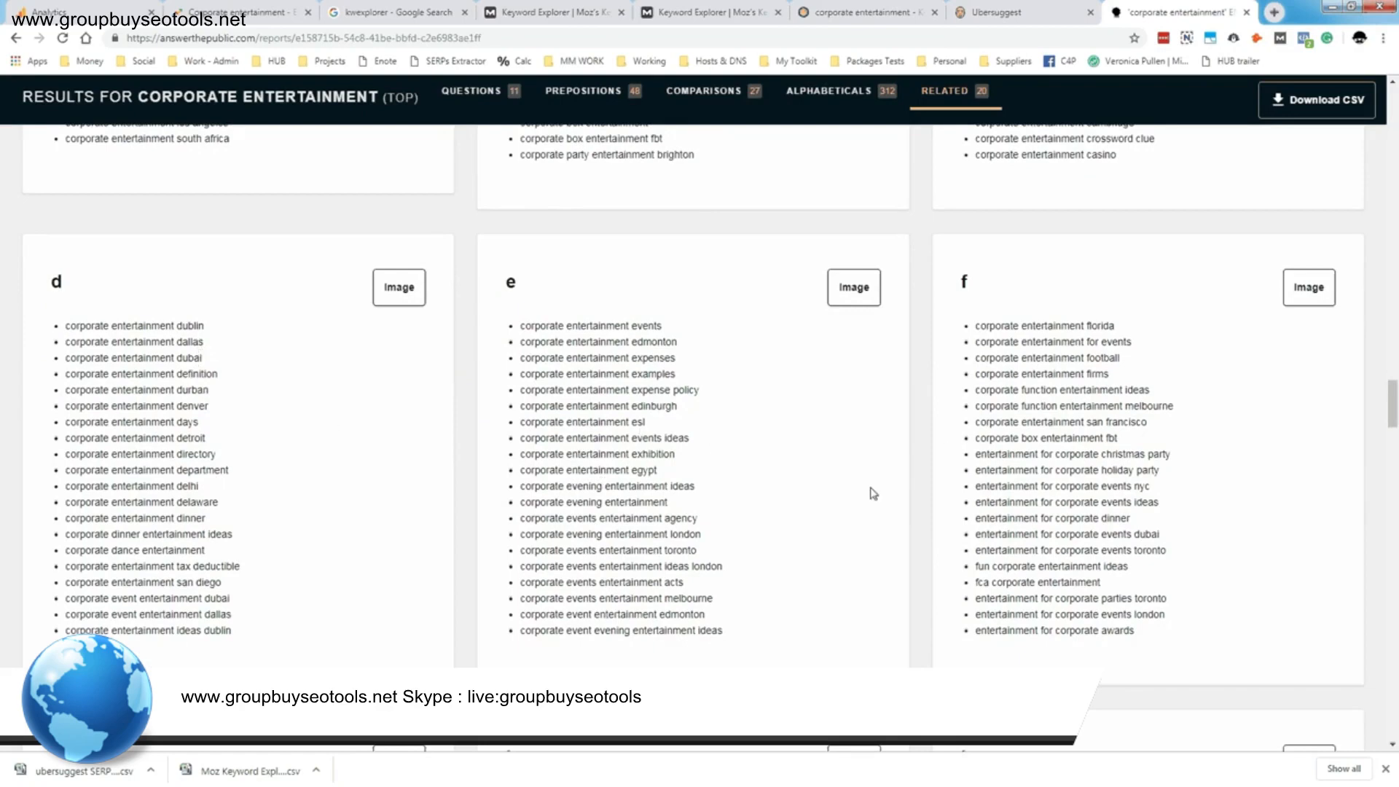
{"action": "scroll", "coordinate": [874, 494], "scroll_direction": "down", "scroll_amount": 1}
{"action": "scroll", "coordinate": [874, 494], "scroll_direction": "down", "scroll_amount": 1}
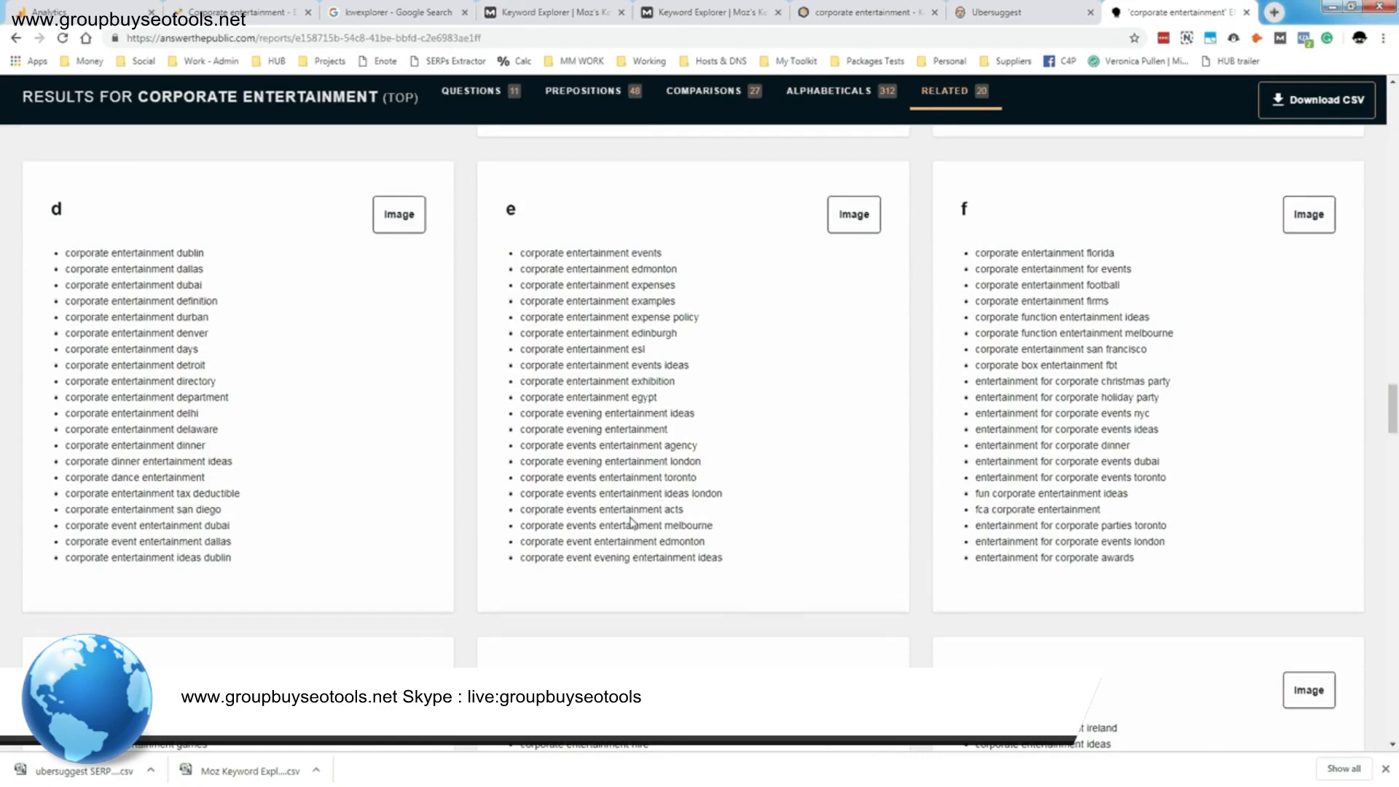
{"action": "left_click_drag", "start_coordinate": [691, 510], "coordinate": [514, 514]}
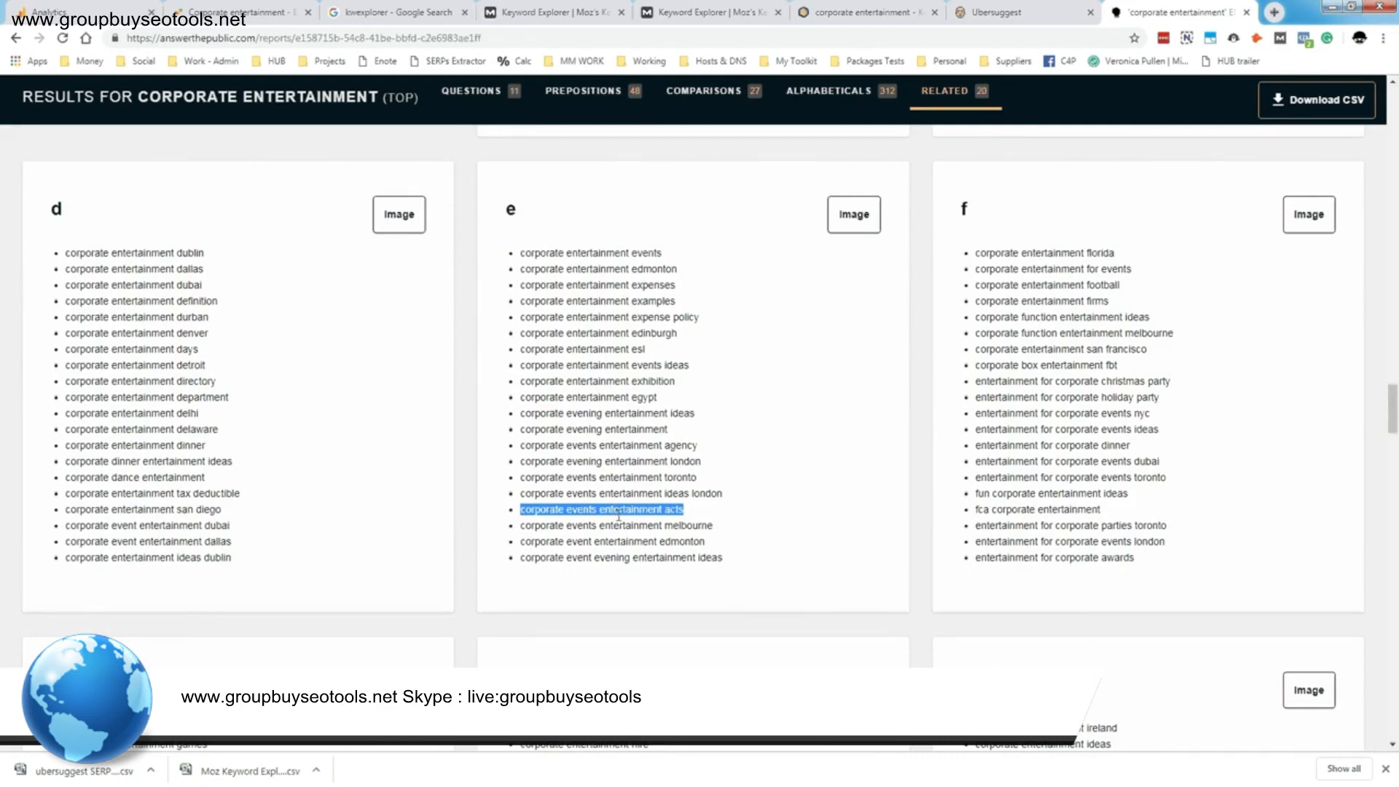
Review the alphabetical suggestions from g to z, highlighting "corporate party entertainment games" in the g list
{"action": "scroll", "coordinate": [181, 268], "scroll_direction": "down", "scroll_amount": 6}
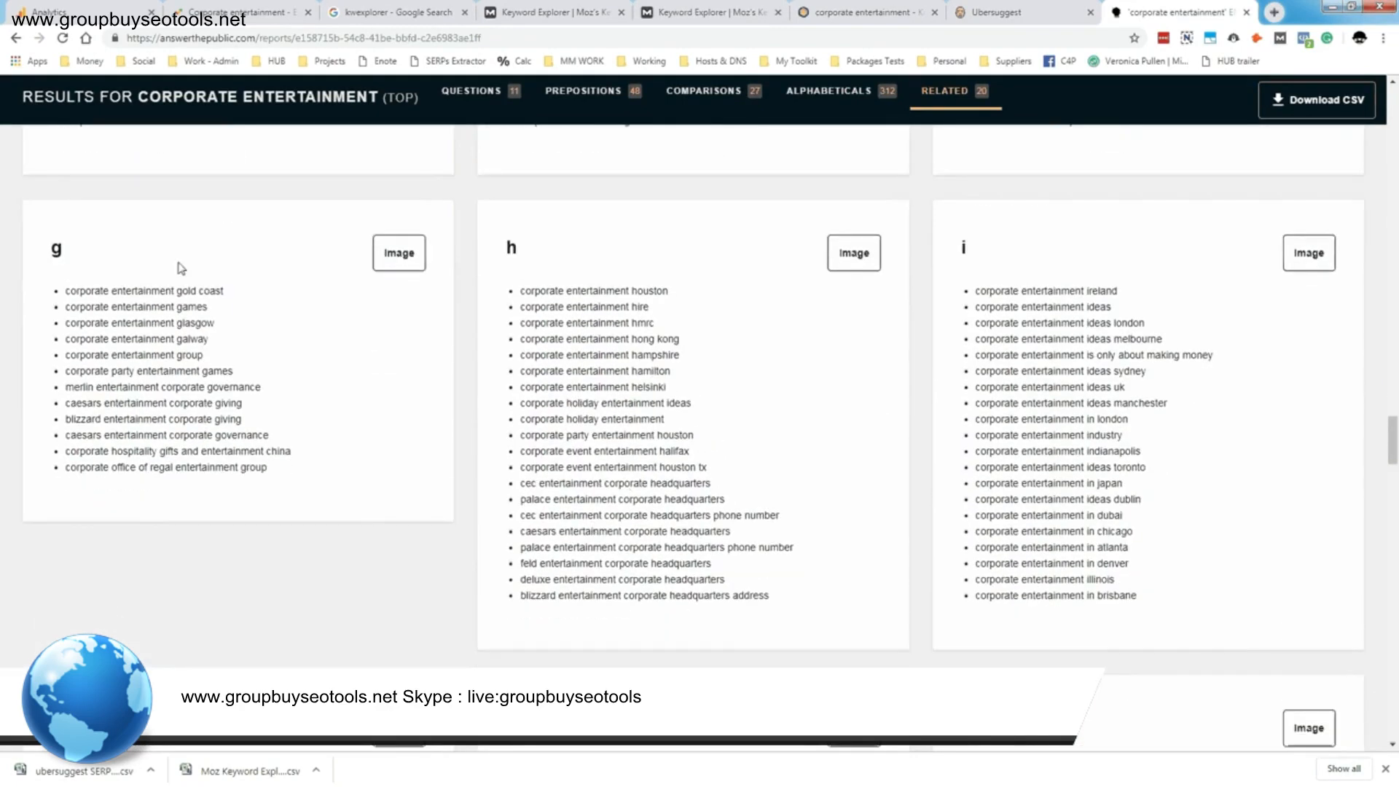
{"action": "left_click_drag", "start_coordinate": [66, 371], "coordinate": [264, 376]}
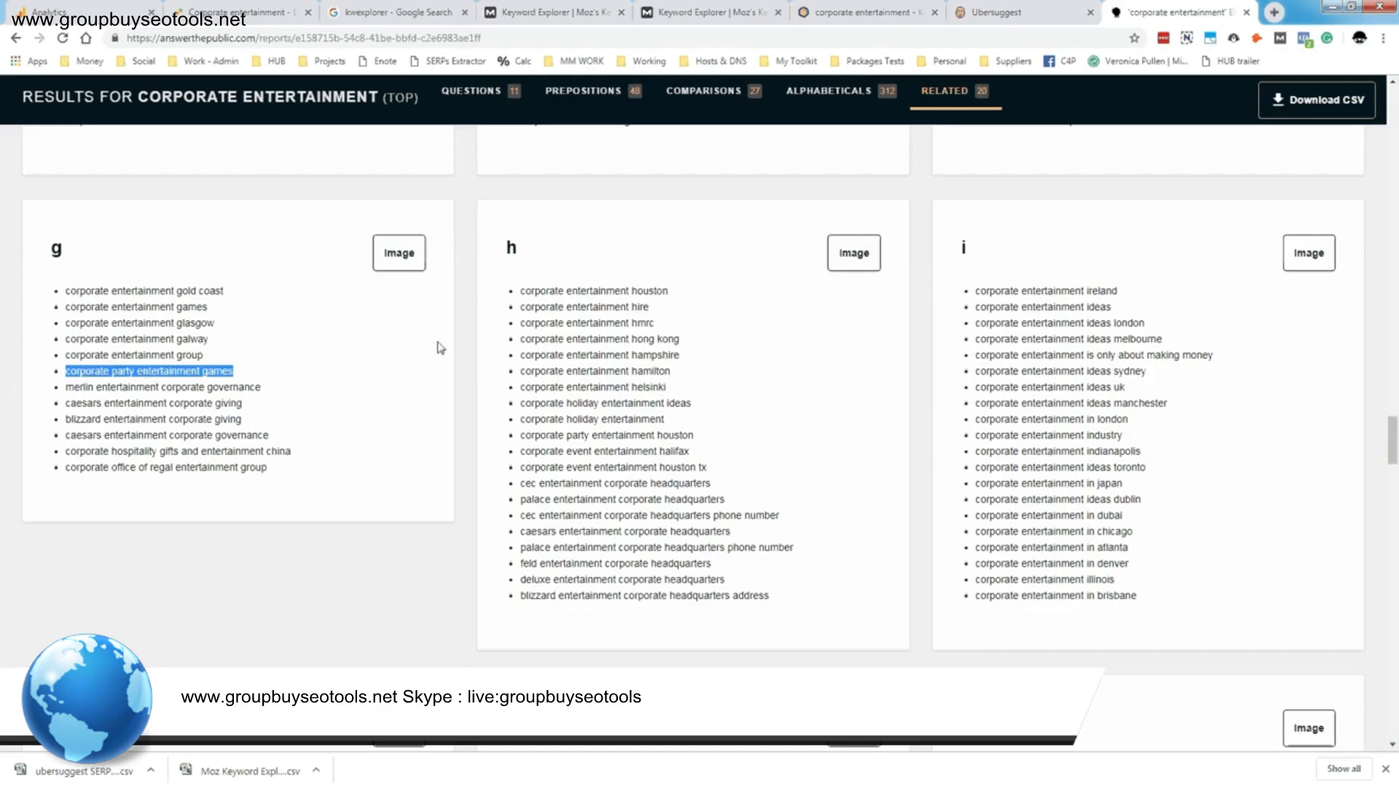
{"action": "scroll", "coordinate": [632, 360], "scroll_direction": "down", "scroll_amount": 1}
{"action": "scroll", "coordinate": [638, 358], "scroll_direction": "down", "scroll_amount": 5}
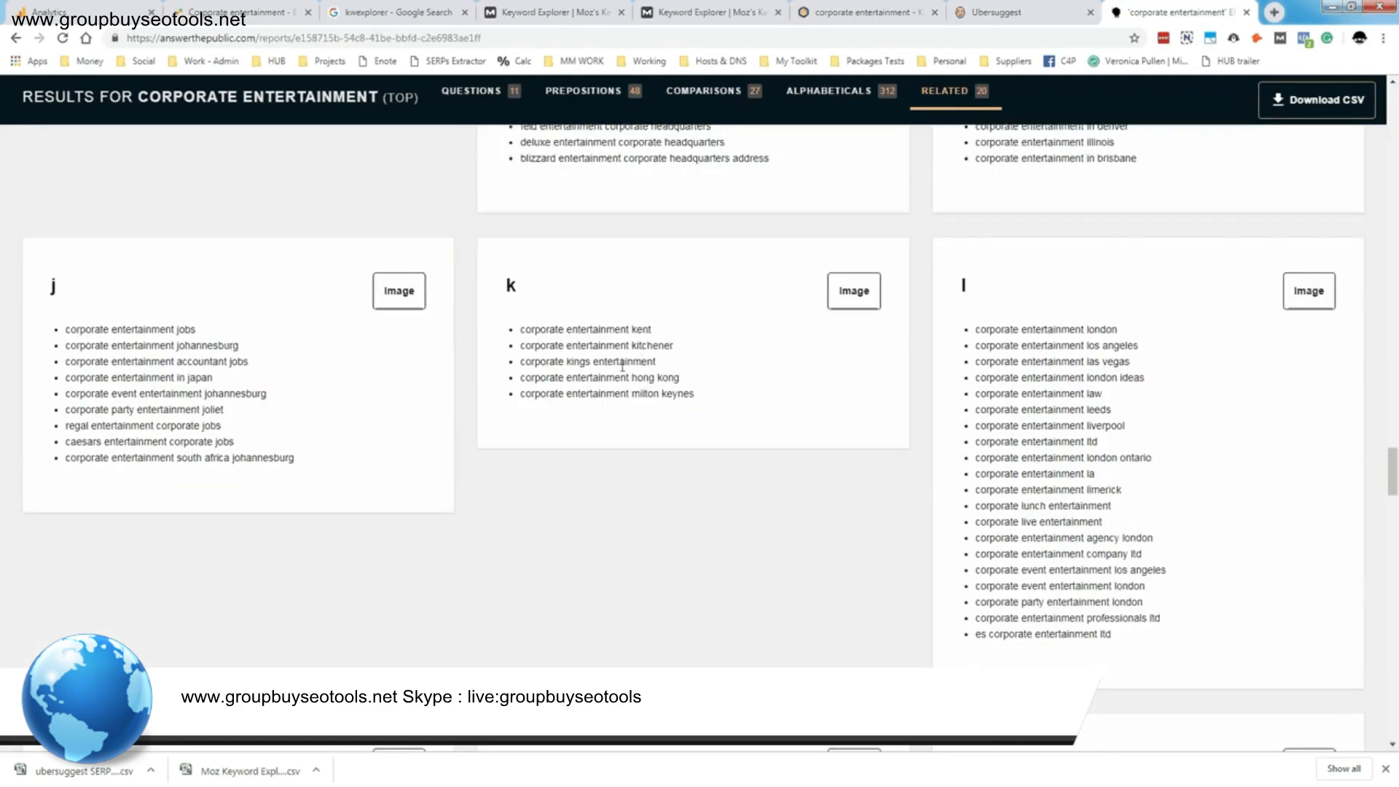
{"action": "scroll", "coordinate": [639, 359], "scroll_direction": "down", "scroll_amount": 8}
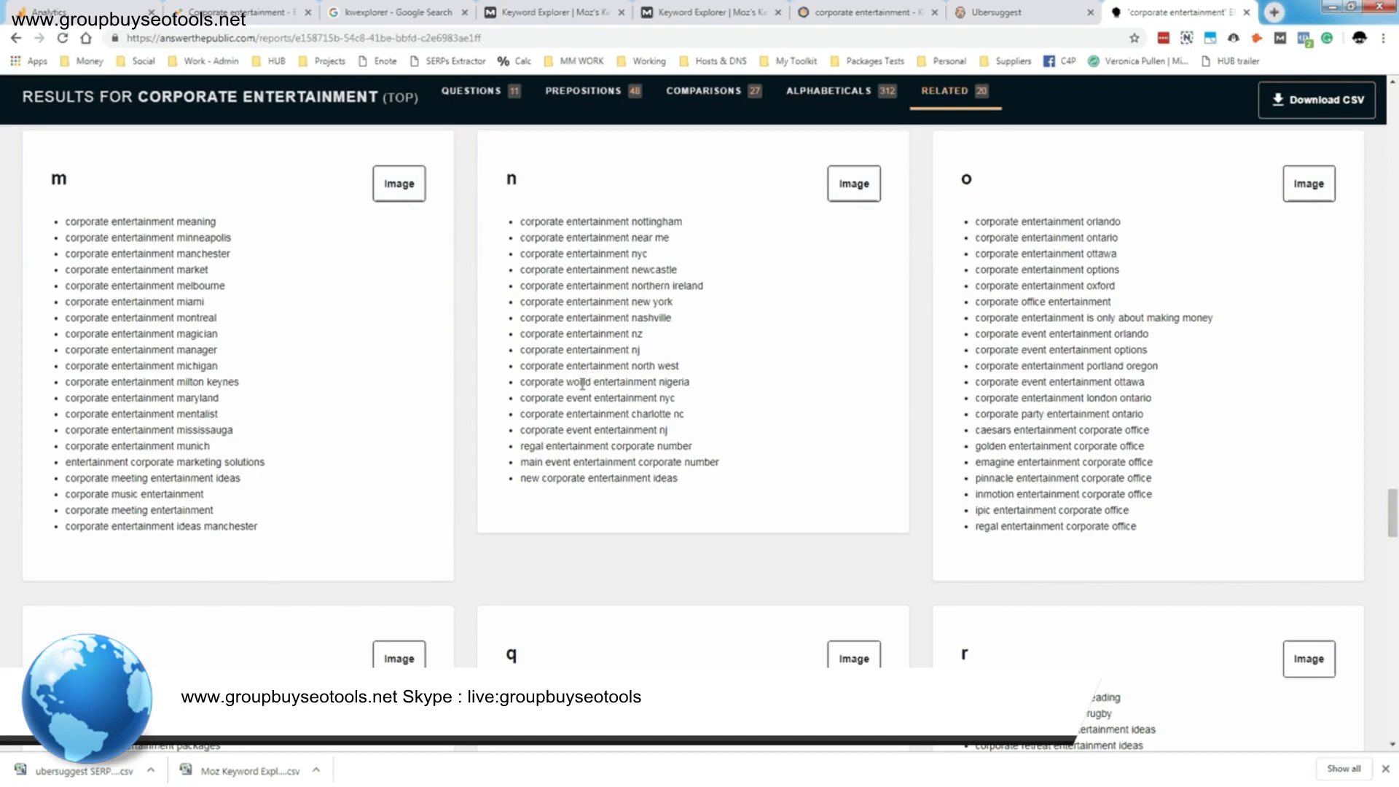
{"action": "scroll", "coordinate": [582, 386], "scroll_direction": "down", "scroll_amount": 15}
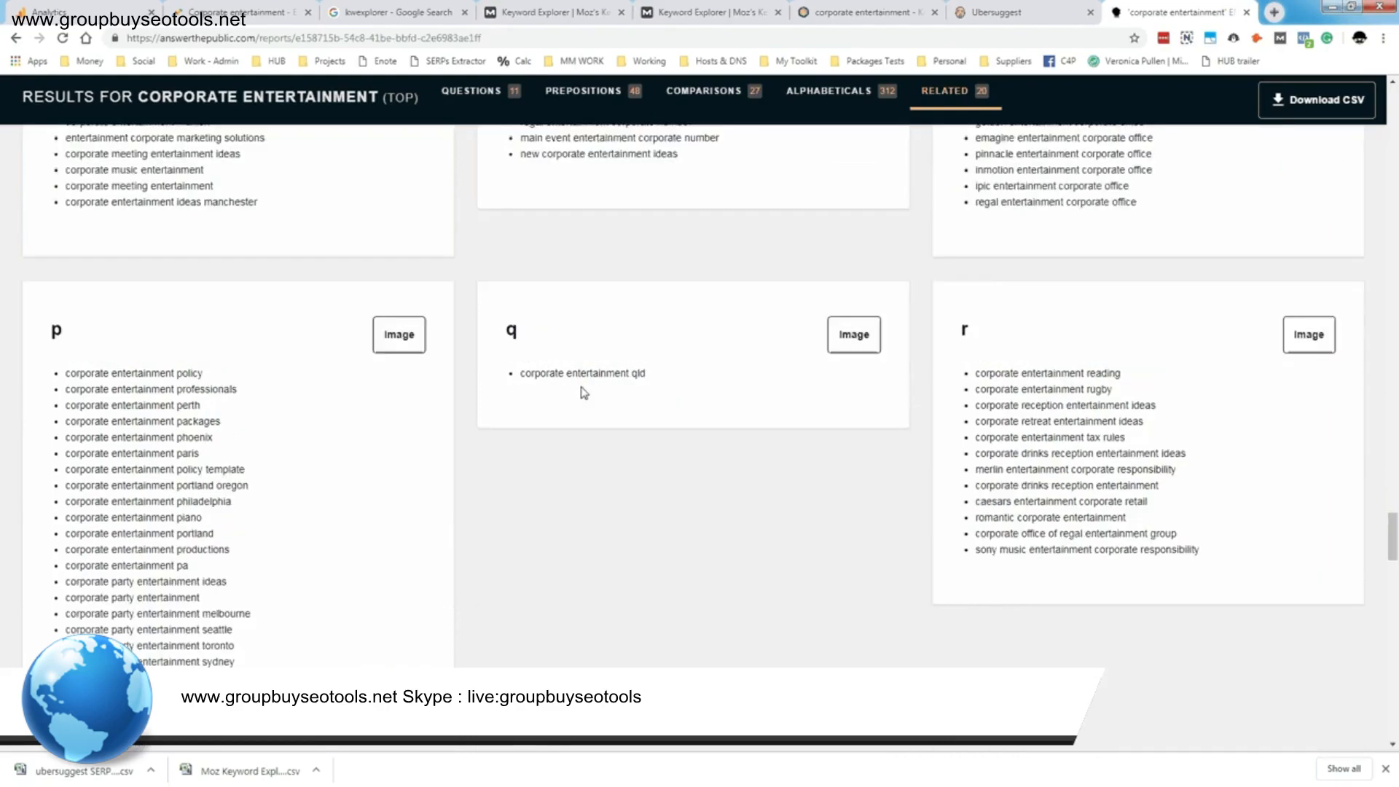
{"action": "scroll", "coordinate": [583, 392], "scroll_direction": "down", "scroll_amount": 3}
{"action": "scroll", "coordinate": [583, 392], "scroll_direction": "up", "scroll_amount": 5}
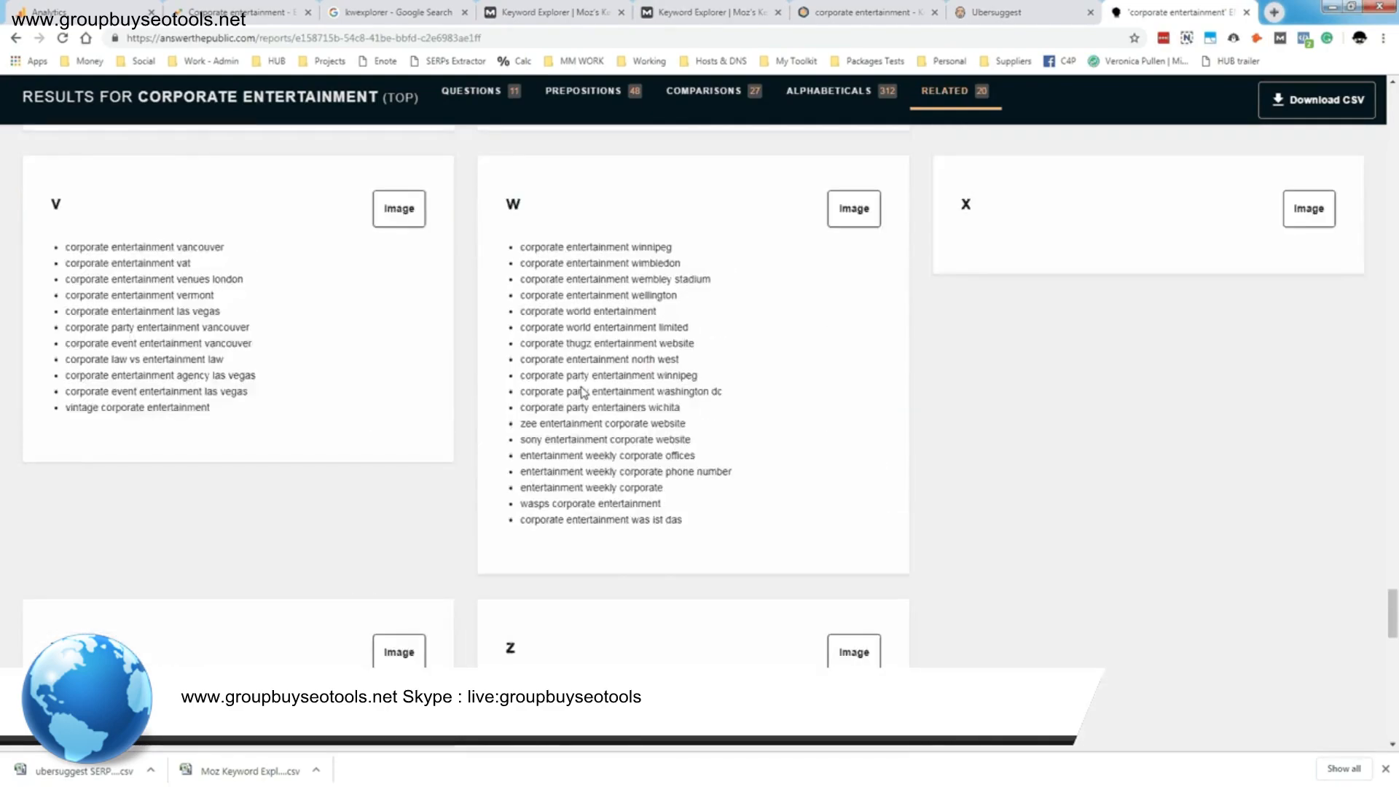
{"action": "scroll", "coordinate": [584, 387], "scroll_direction": "down", "scroll_amount": 1}
Return to the start of the report and look over the questions and prepositions wheels again
{"action": "scroll", "coordinate": [584, 387], "scroll_direction": "up", "scroll_amount": 20}
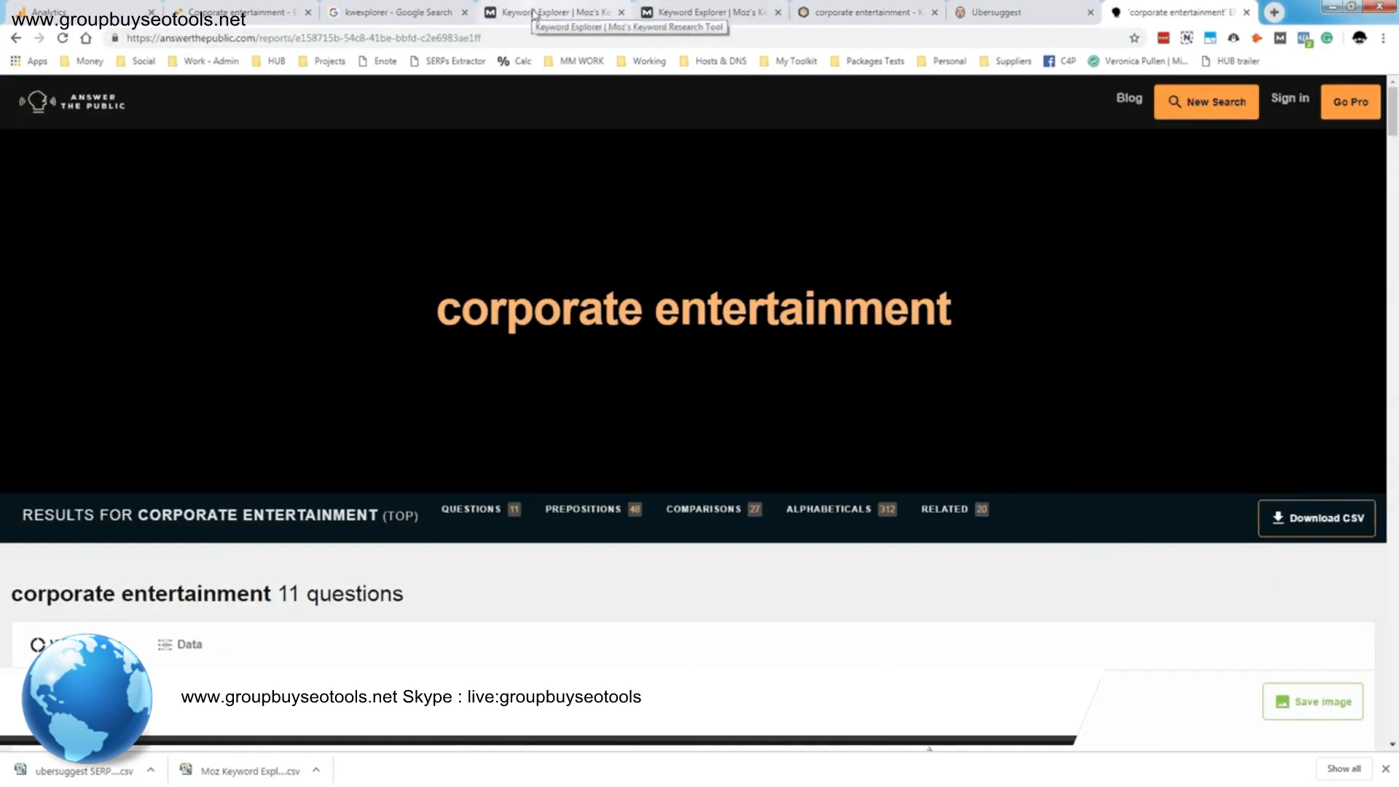
{"action": "scroll", "coordinate": [1086, 536], "scroll_direction": "down", "scroll_amount": 15}
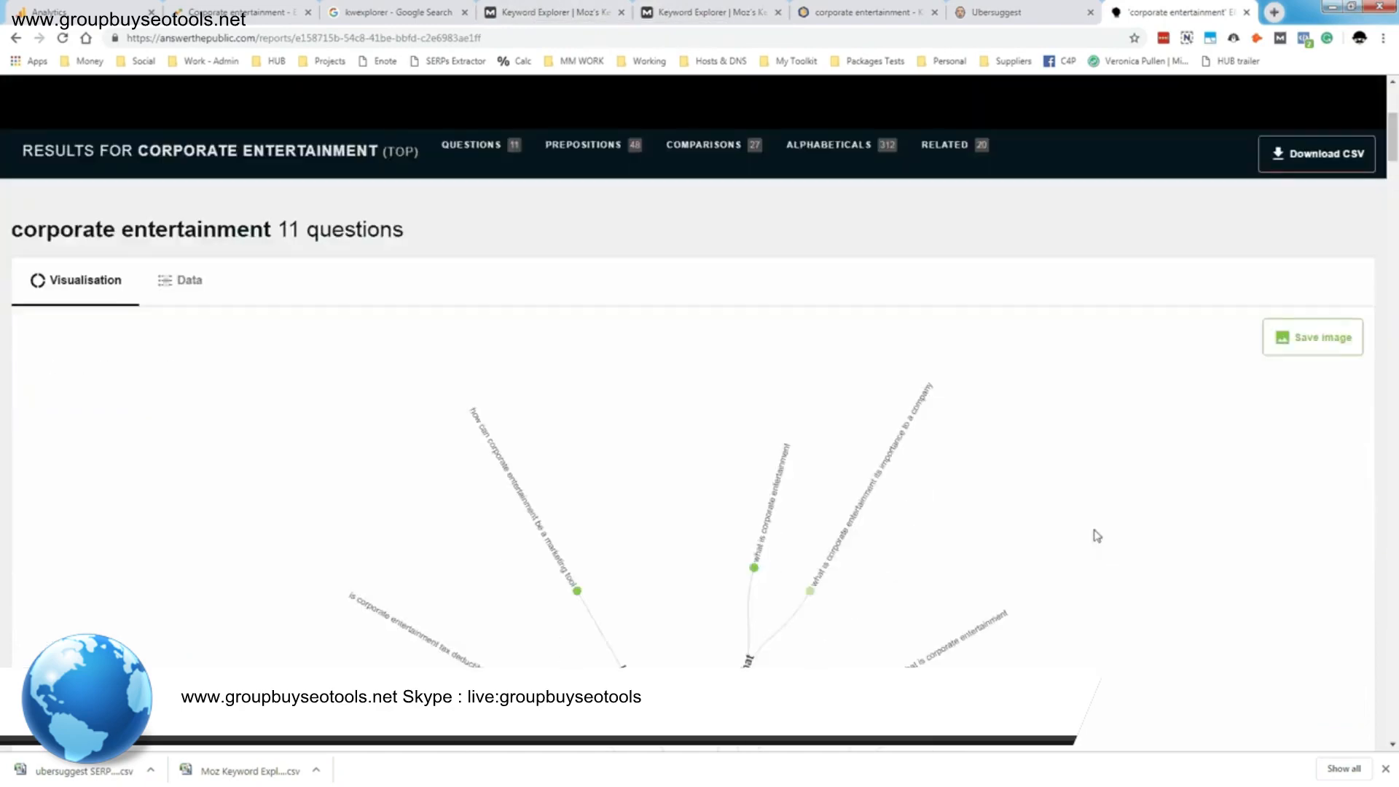
{"action": "scroll", "coordinate": [1098, 536], "scroll_direction": "down", "scroll_amount": 10}
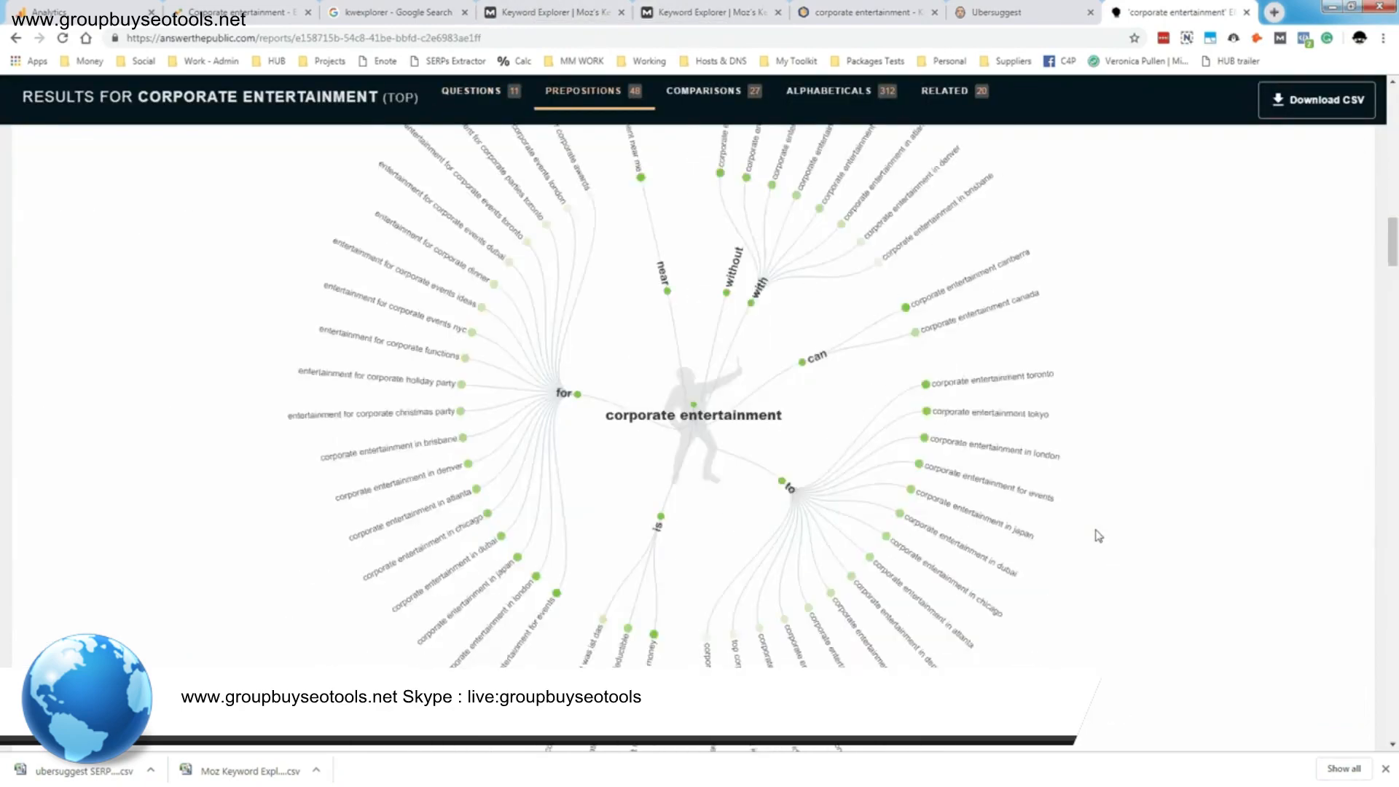